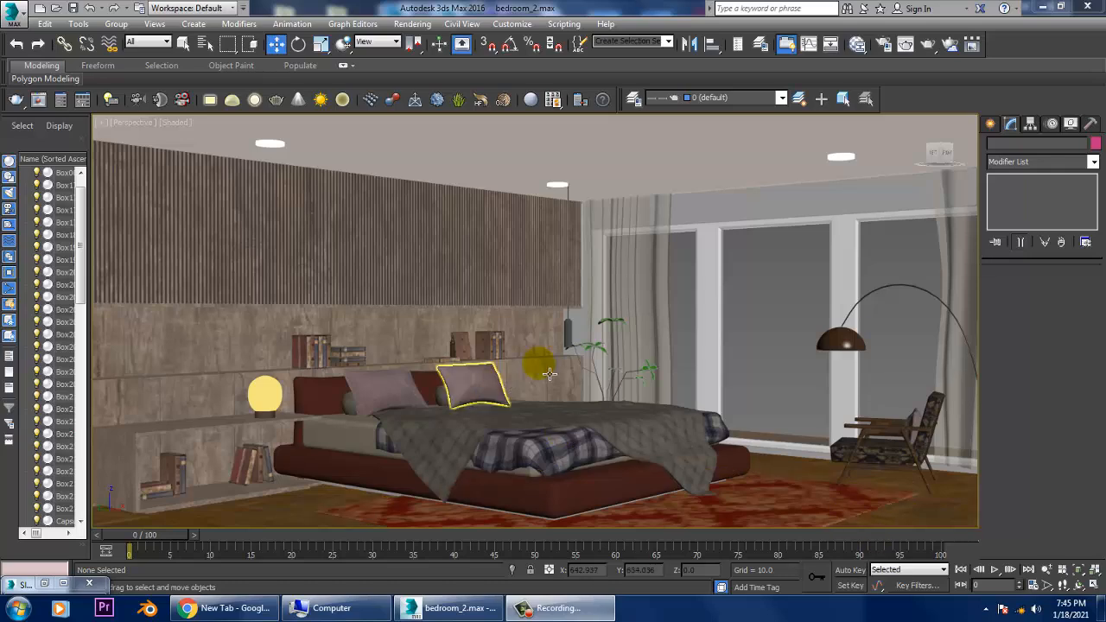
Check the assigned renderer and review the common parameters in Render Setup.
scroll(636, 353, "down", 5)
scroll(620, 349, "up", 5)
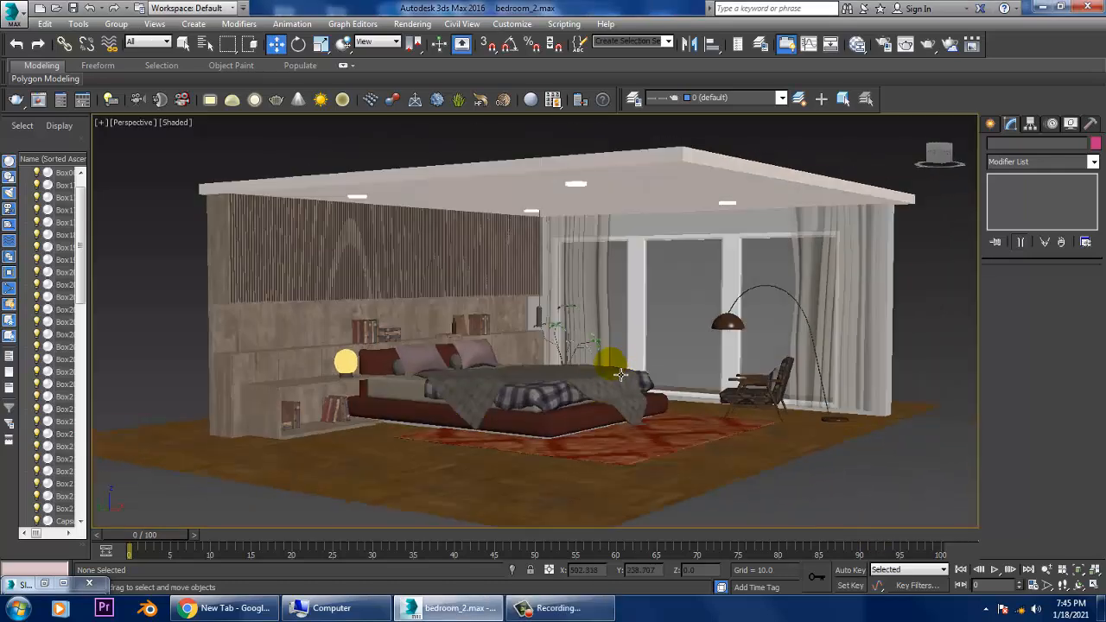
scroll(658, 373, "up", 1)
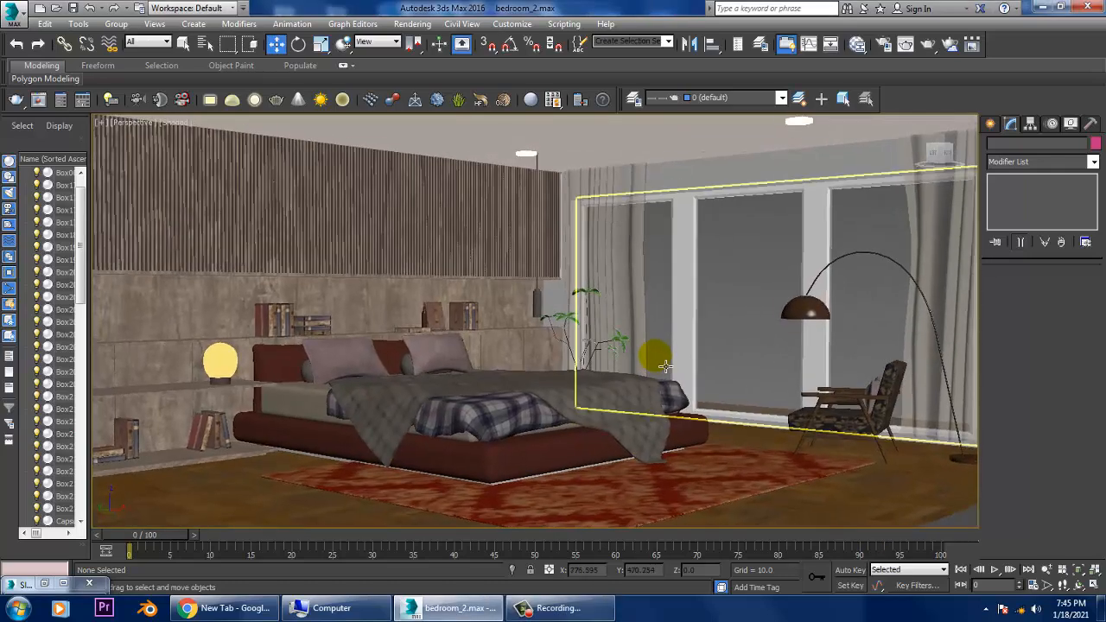
middle_click_drag(666, 368, 767, 408)
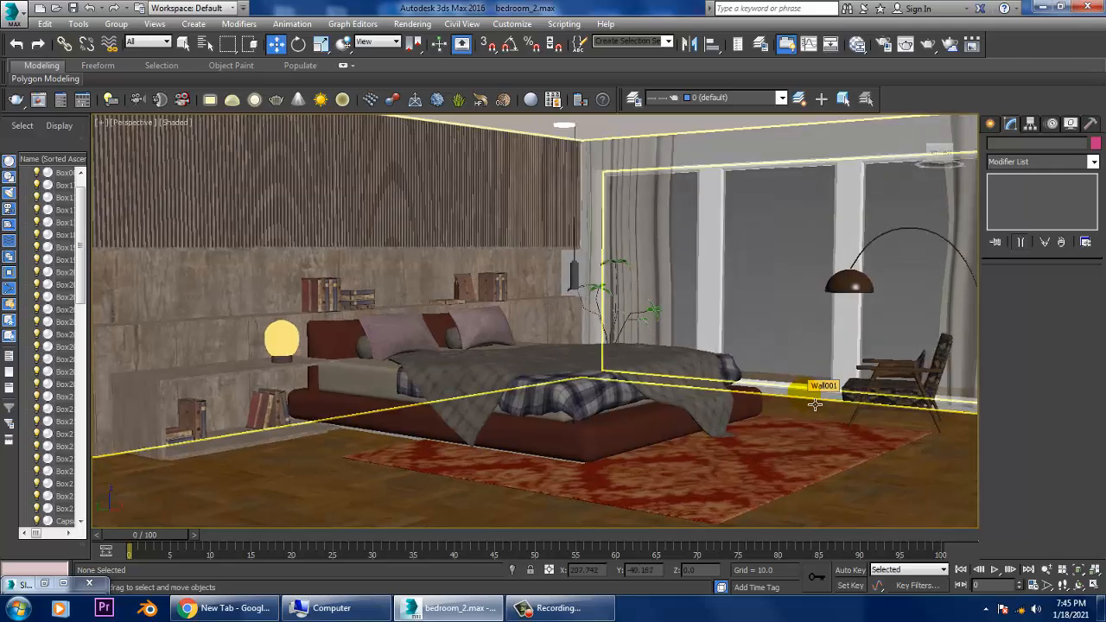
left_click(412, 23)
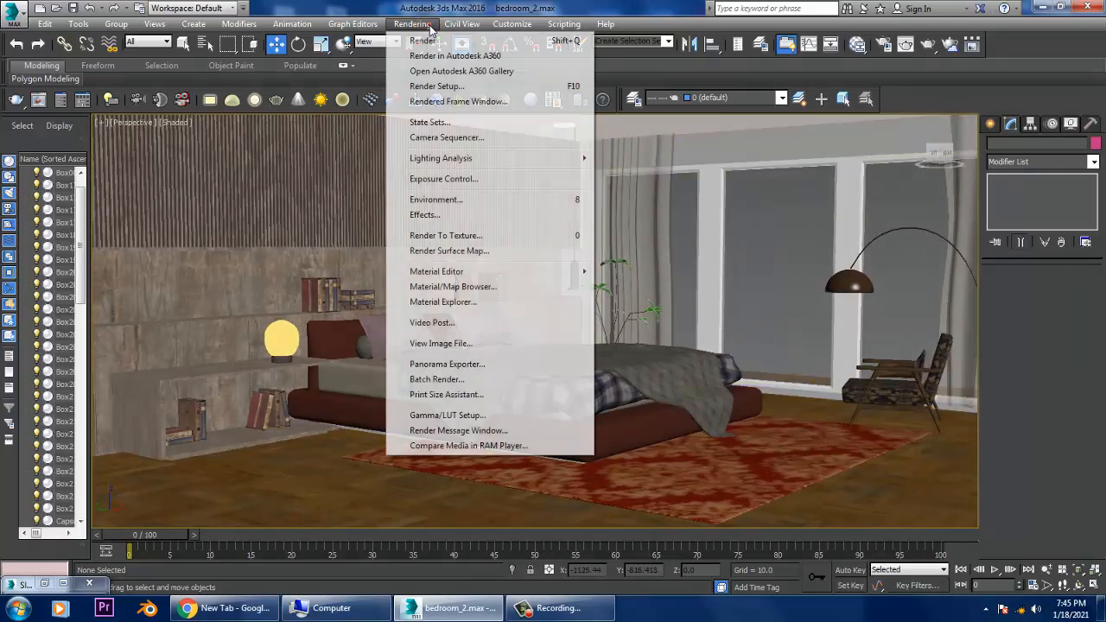
left_click(441, 87)
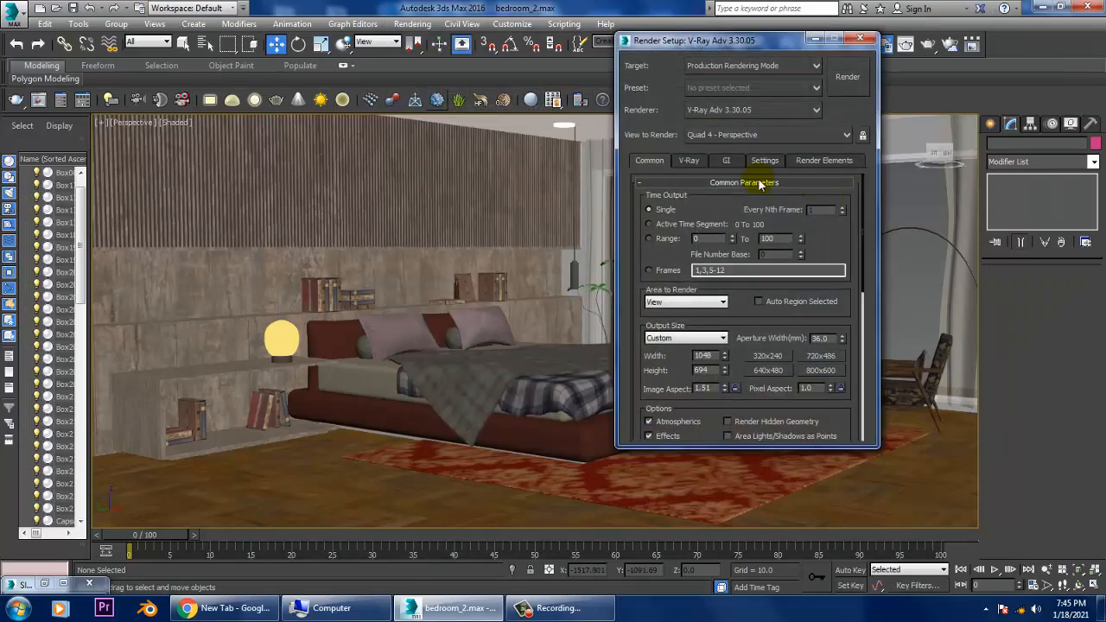
left_click(719, 110)
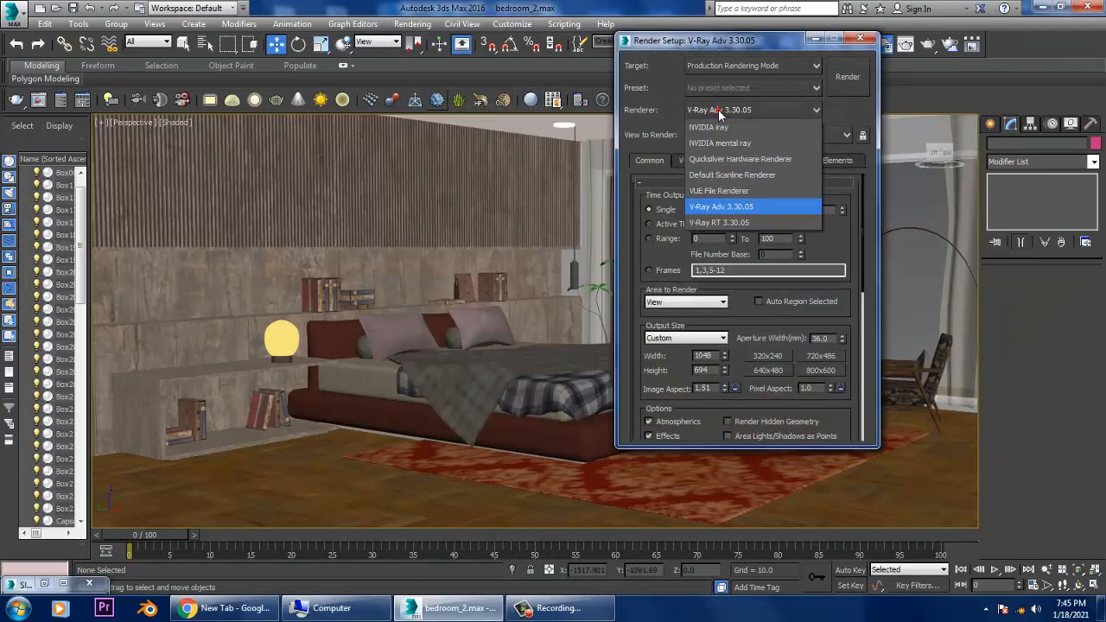
left_click(852, 200)
left_click_drag(772, 396, 779, 313)
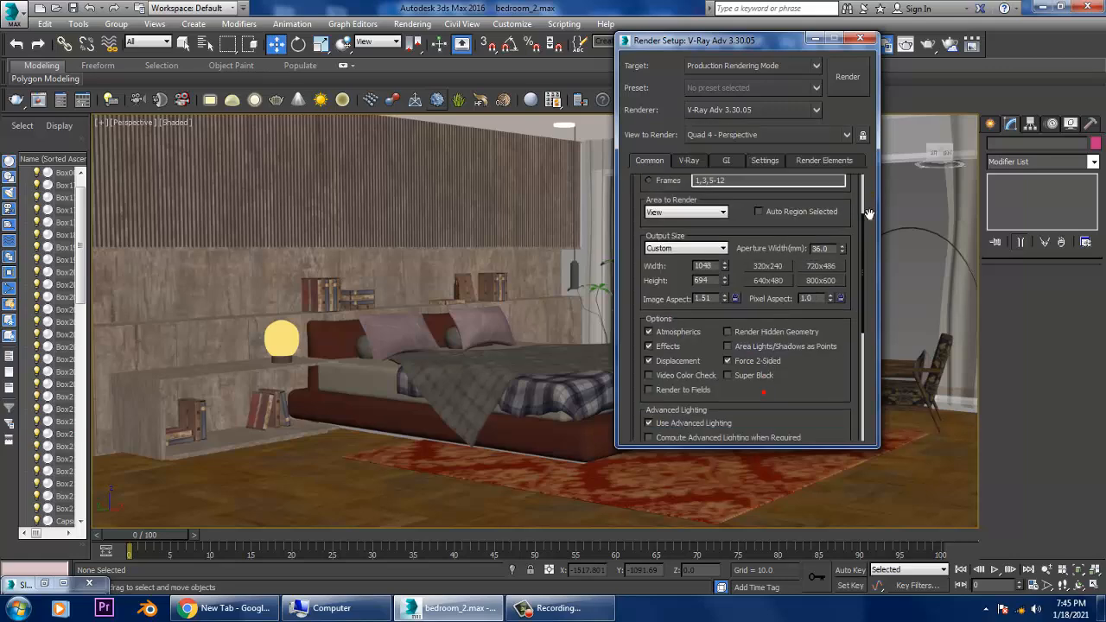
left_click(860, 40)
Frame the whole room in the front view and bring up the photometric light types.
key("alt+w")
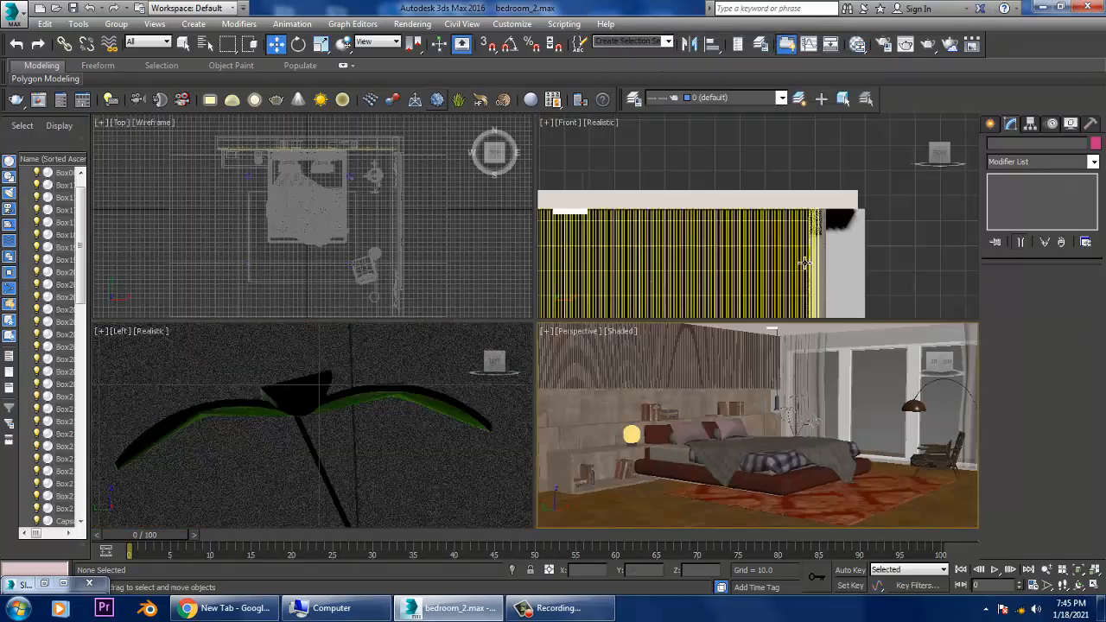
key("alt+w")
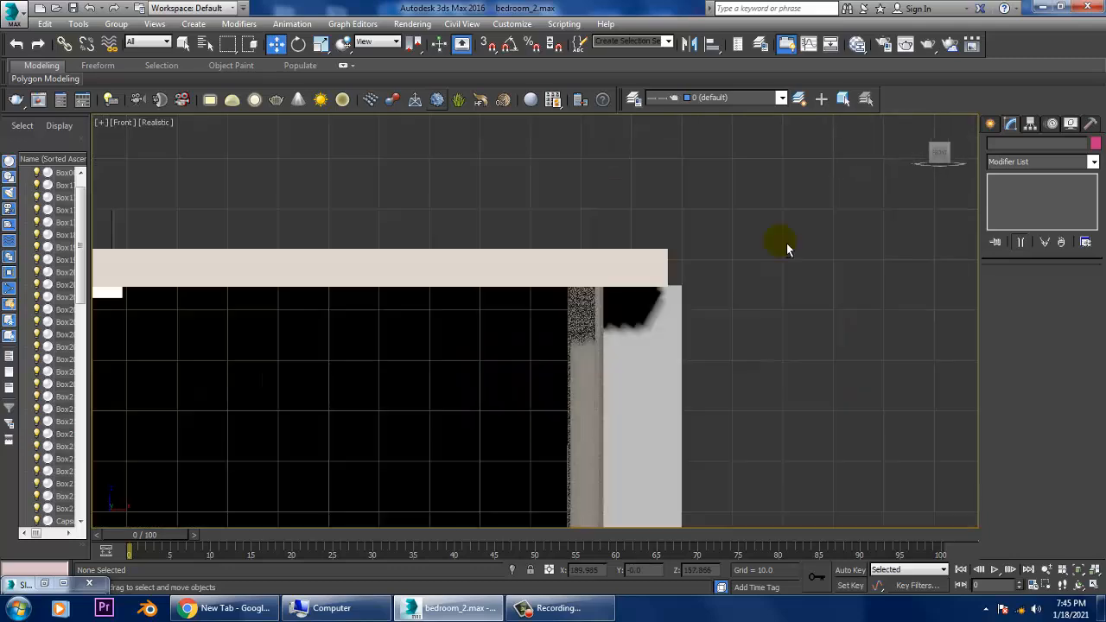
scroll(790, 247, "down", 4)
middle_click_drag(789, 247, 840, 194)
middle_click_drag(748, 227, 694, 284)
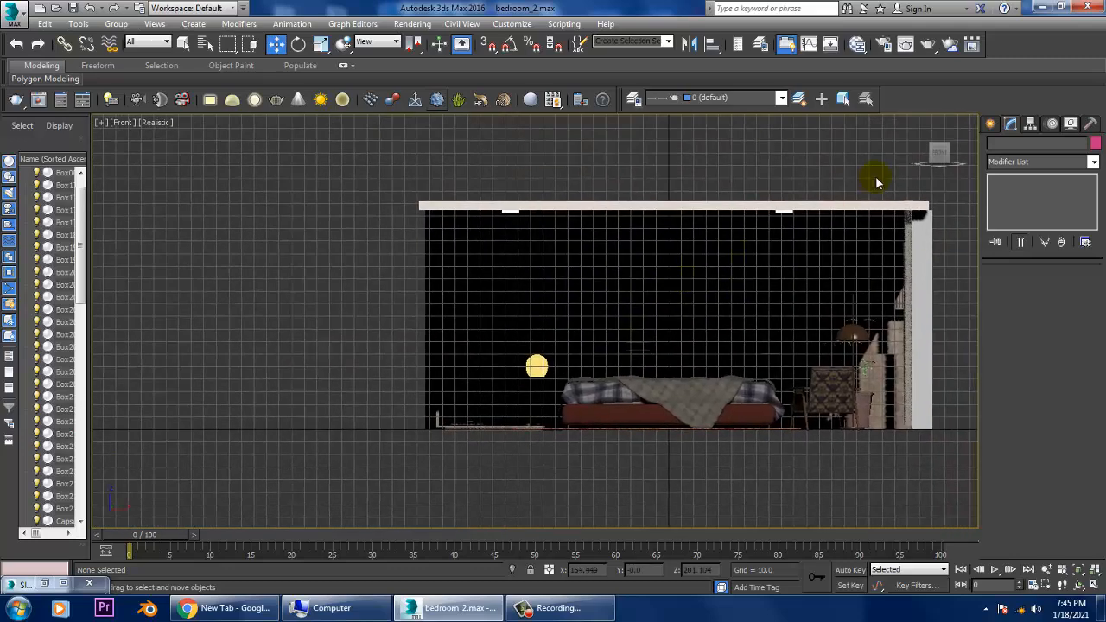
left_click(990, 127)
left_click(1027, 145)
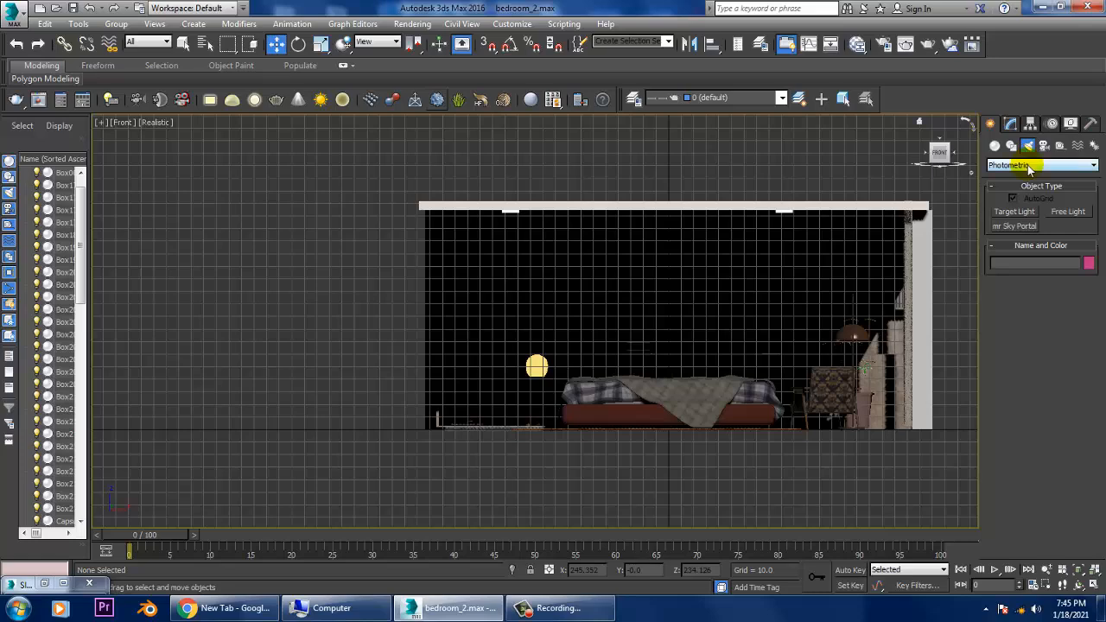
key("alt+w")
right_click(814, 424)
key("alt+w")
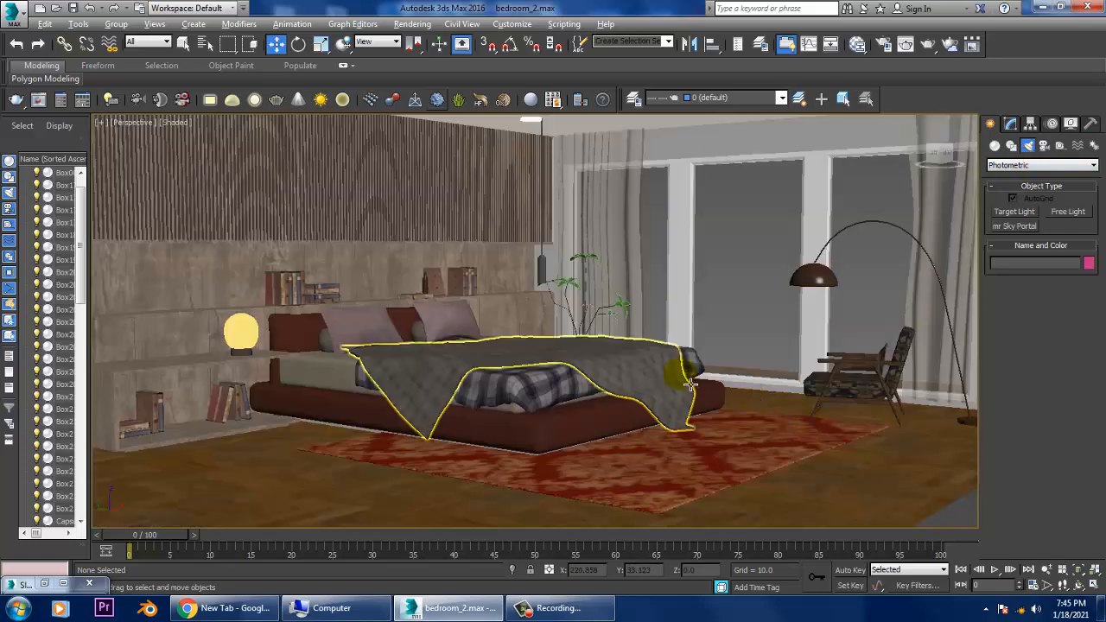
Clear the floating window off the script listener and run a vrayCreate command there to create a V-Ray physical camera.
left_click_drag(22, 586, 472, 559)
left_click(35, 582)
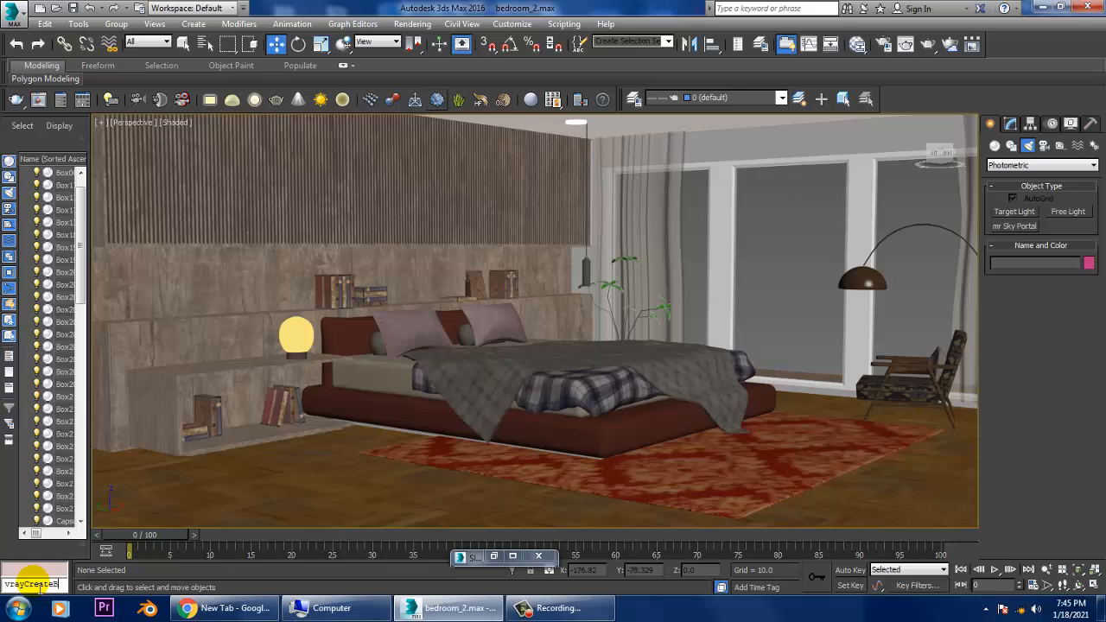
type("ra")
type("si")
key("Return")
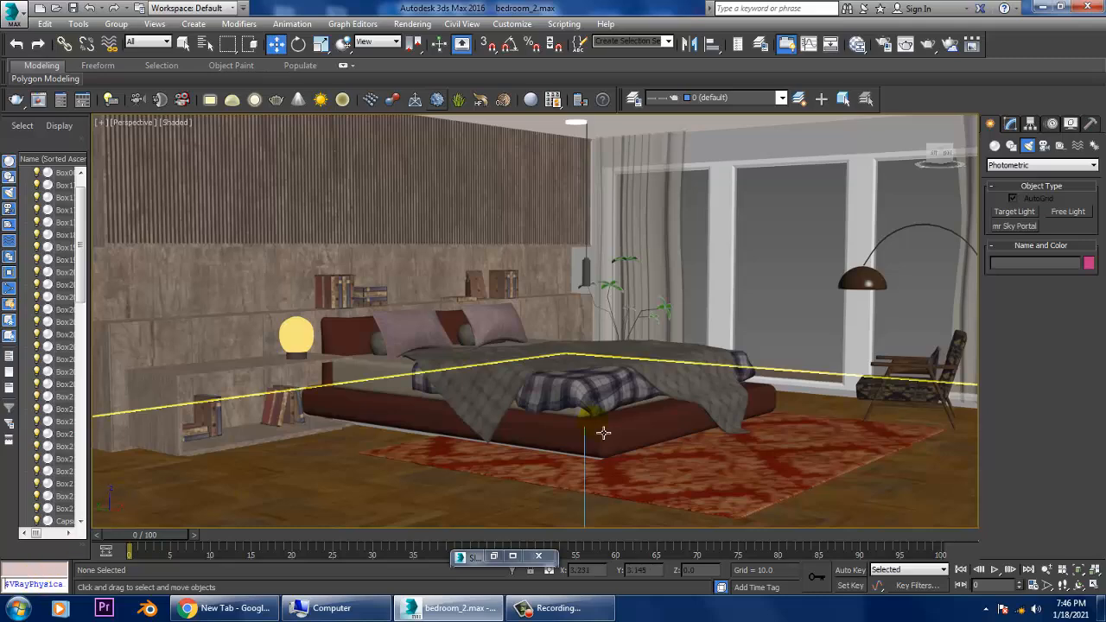
Select the new camera at the scene origin and move it along the X axis to the floor on the nightstand side of the bed.
scroll(690, 392, "down", 6)
middle_click_drag(684, 380, 703, 422, "alt")
middle_click_drag(703, 421, 611, 413)
scroll(648, 415, "down", 2)
scroll(604, 450, "up", 4)
middle_click_drag(543, 380, 593, 460)
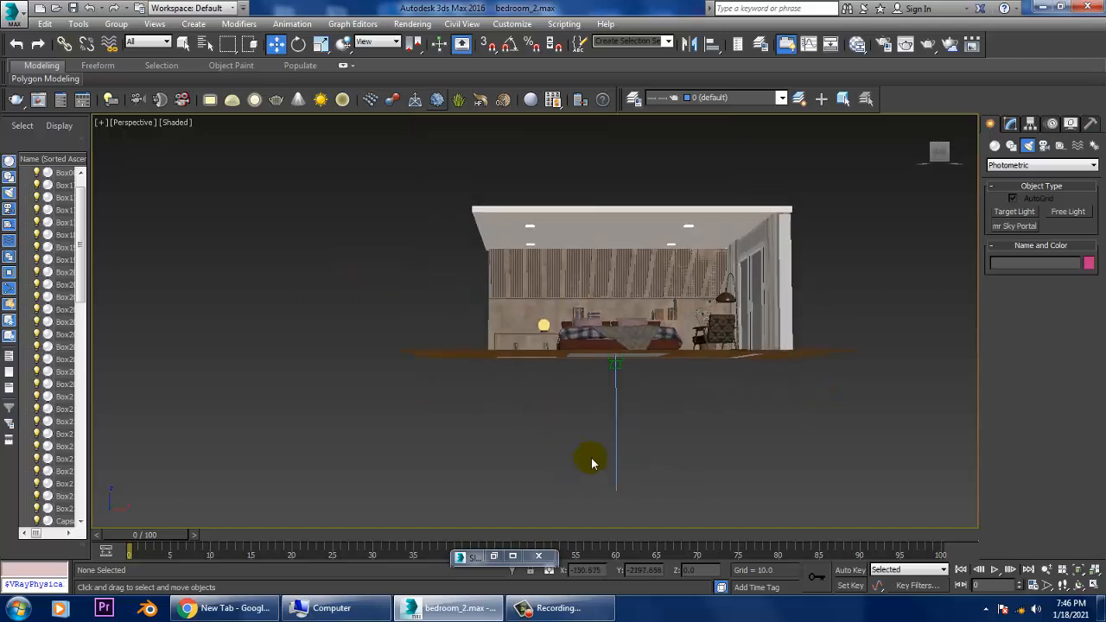
left_click(628, 373)
middle_click_drag(629, 374, 644, 406, "alt")
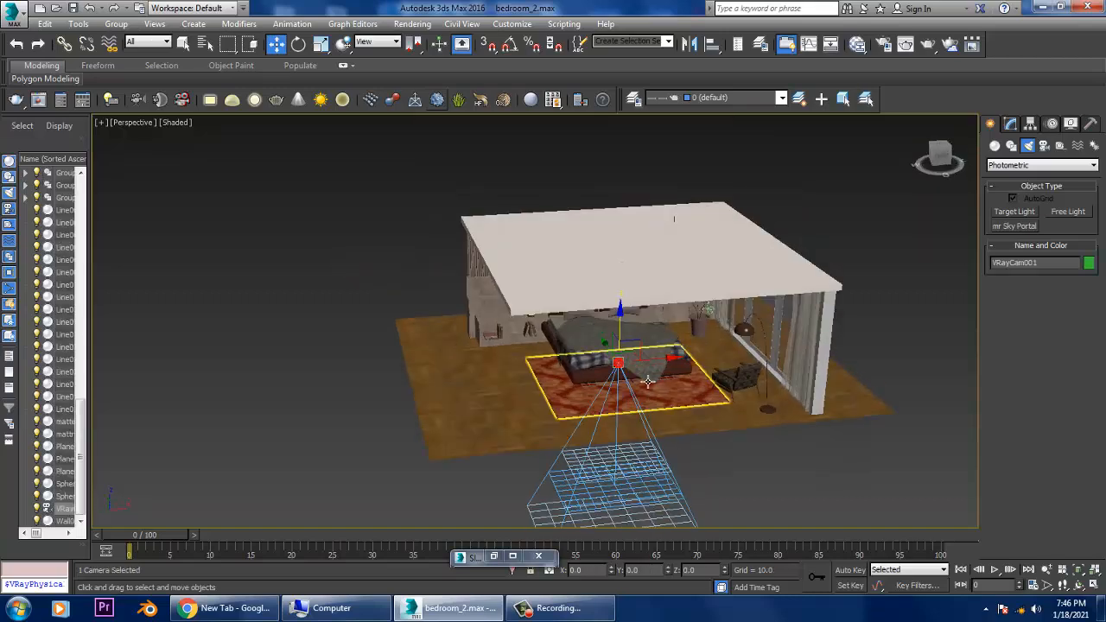
left_click_drag(665, 372, 517, 380)
Rotate the camera to 90° on X, using angle snap, and about -93° on Z so it faces the side of the bed.
key("e")
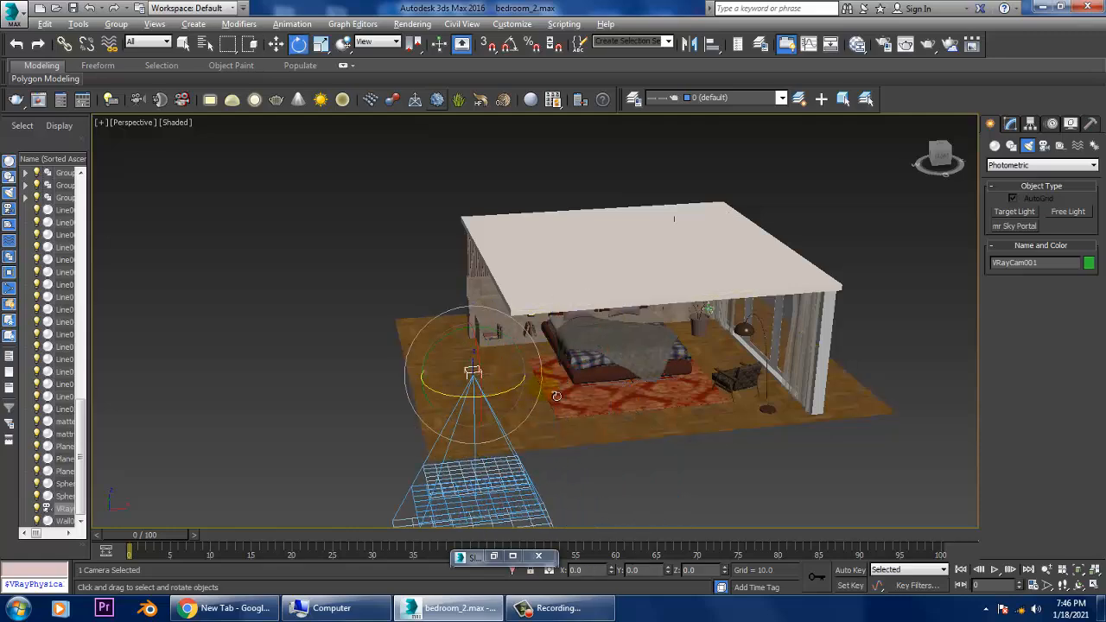
middle_click_drag(517, 380, 471, 370, "alt")
left_click_drag(467, 369, 442, 499)
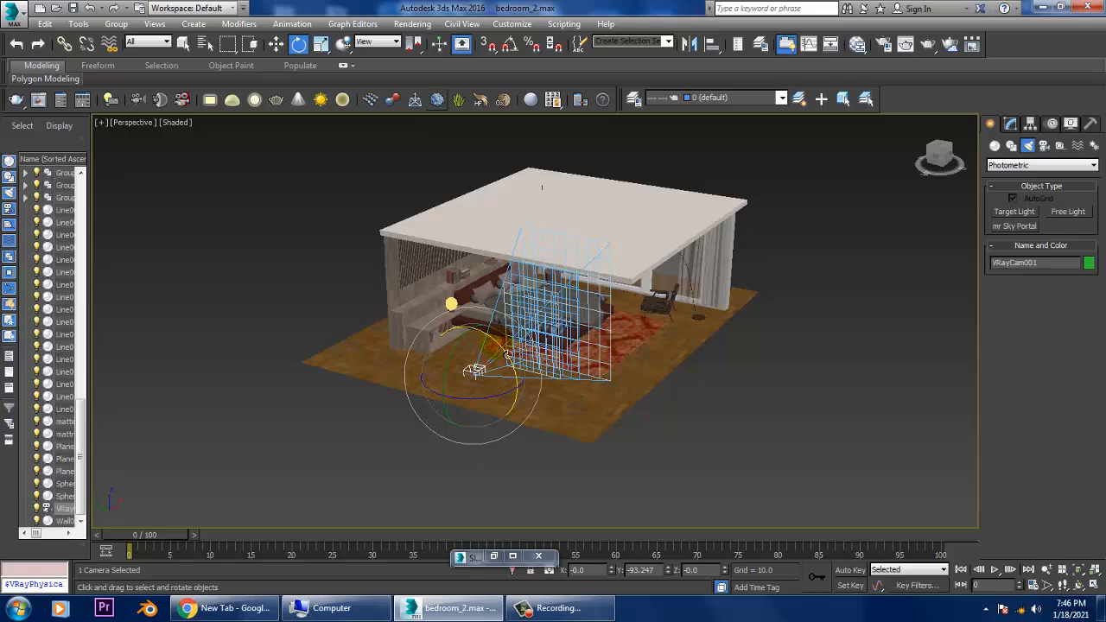
left_click(510, 44)
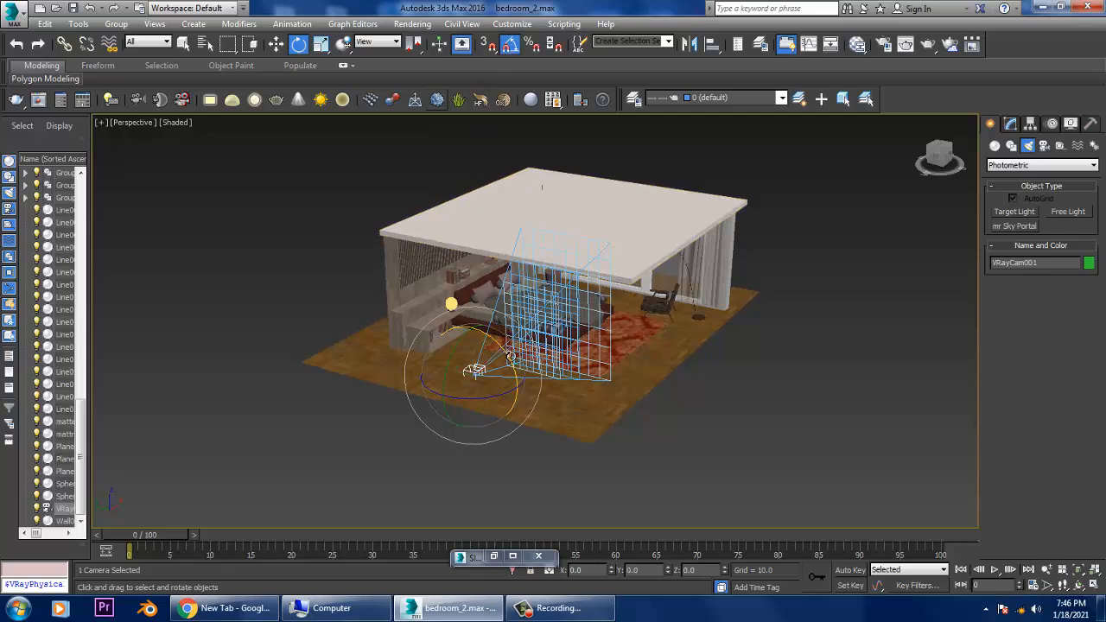
left_click_drag(510, 356, 555, 376)
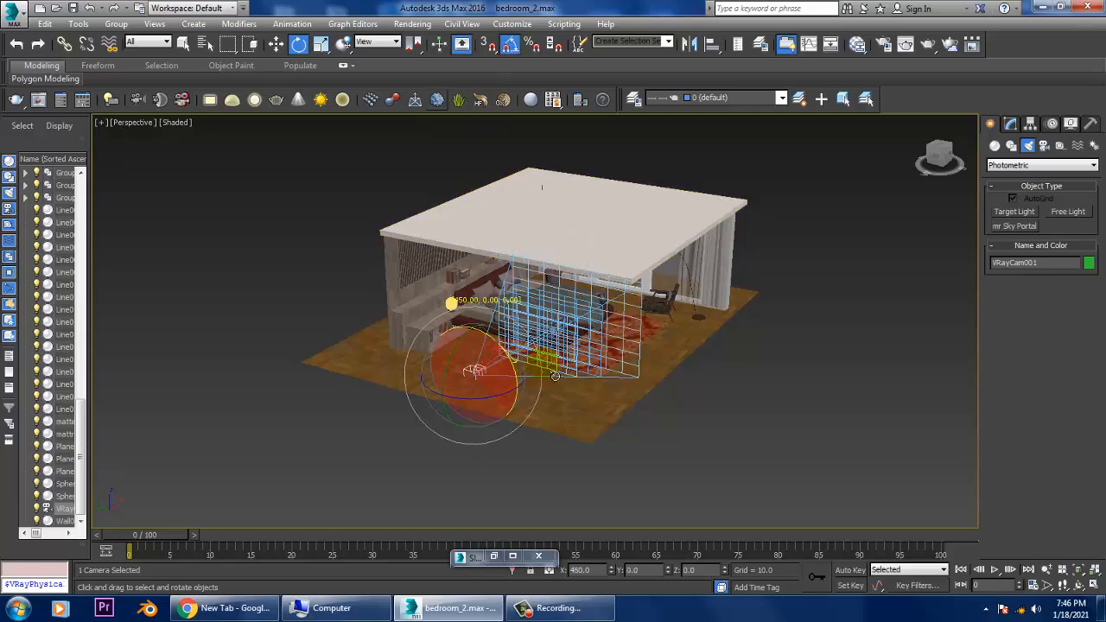
middle_click_drag(554, 375, 526, 389, "alt")
scroll(525, 389, "up", 6)
middle_click_drag(387, 348, 436, 378)
left_click_drag(394, 398, 430, 372)
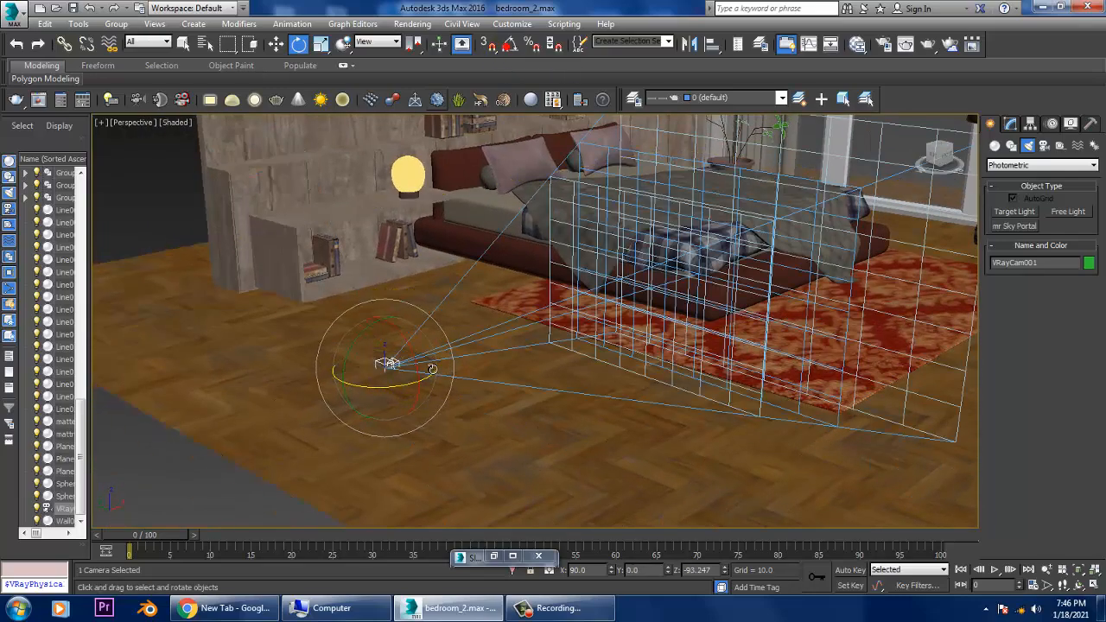
Look through the camera, pan its view slightly, and set up a four-viewport layout with a perspective view beside the camera view.
key("c")
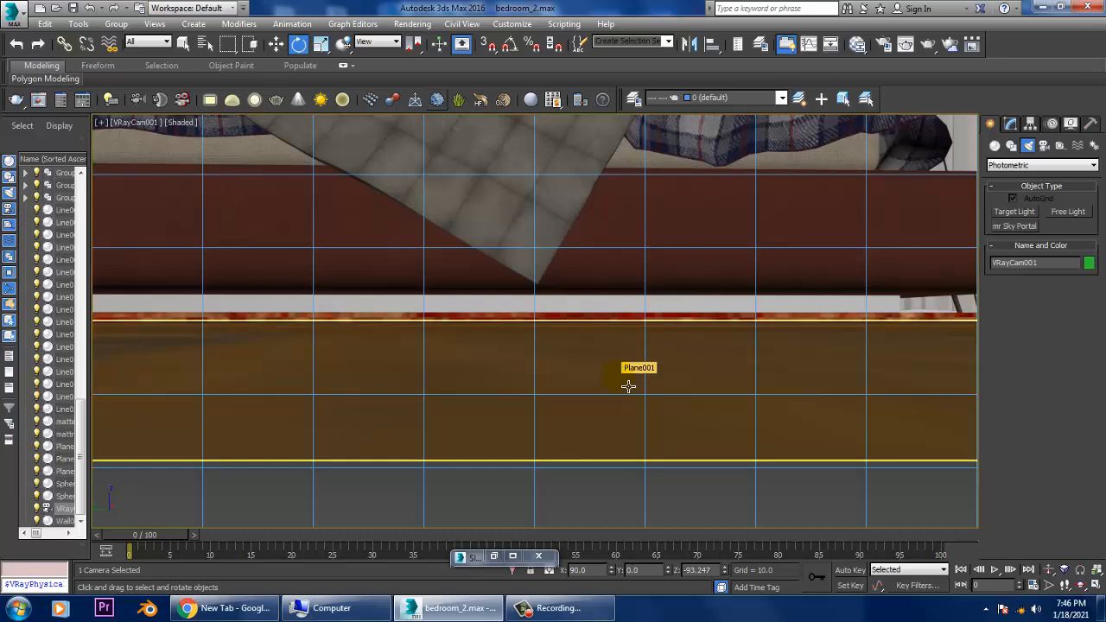
middle_click_drag(584, 331, 612, 548)
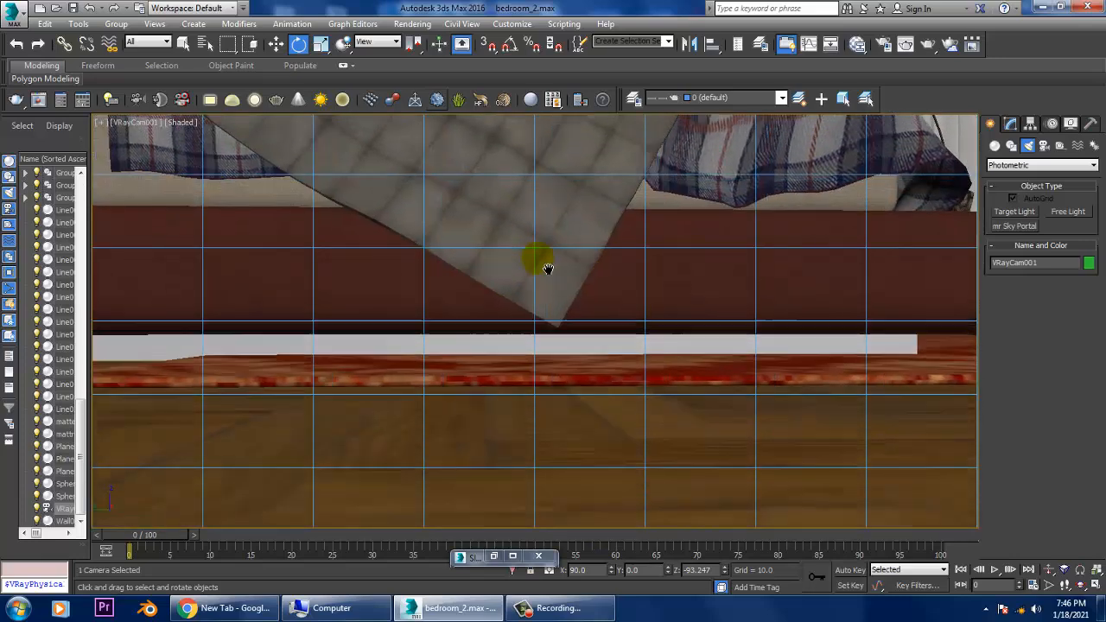
key("alt+w")
middle_click_drag(463, 424, 408, 421)
key("p")
scroll(447, 459, "down", 8)
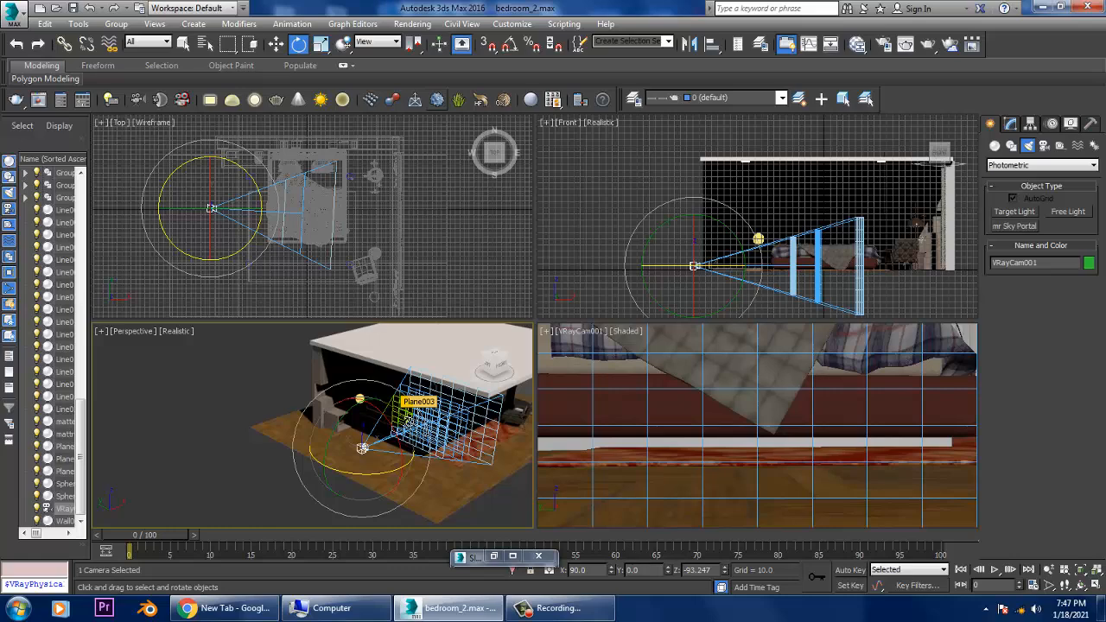
Reposition the camera at a height of about 60 units and turn it toward the corner between the headboard wall and windows.
middle_click_drag(408, 417, 374, 479, "alt")
key("alt+w")
key("alt+w")
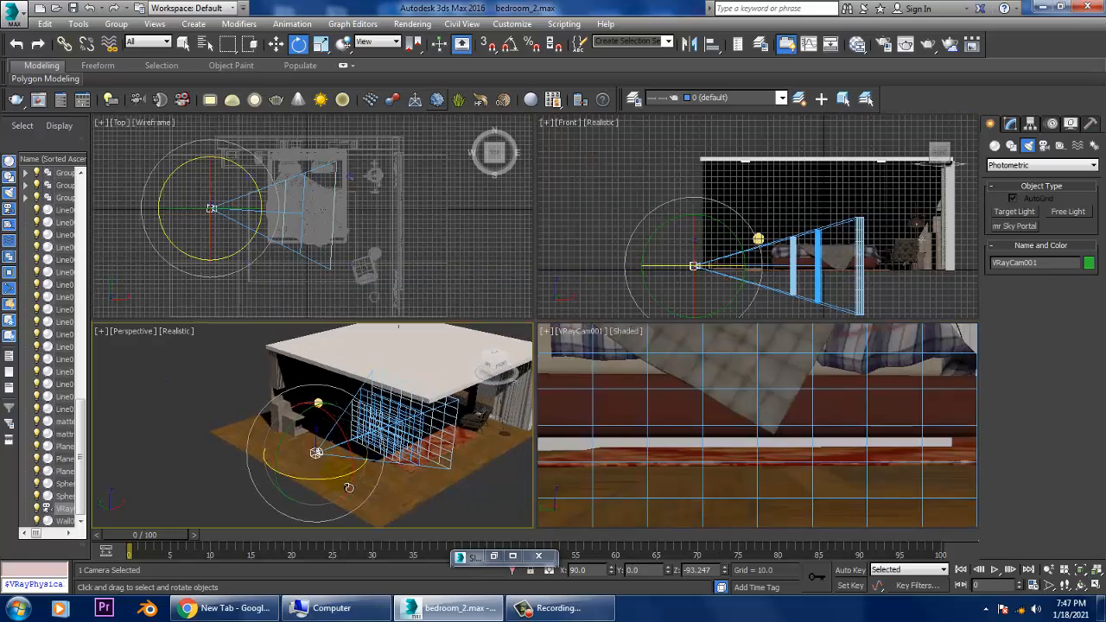
left_click_drag(348, 487, 384, 420)
key("w")
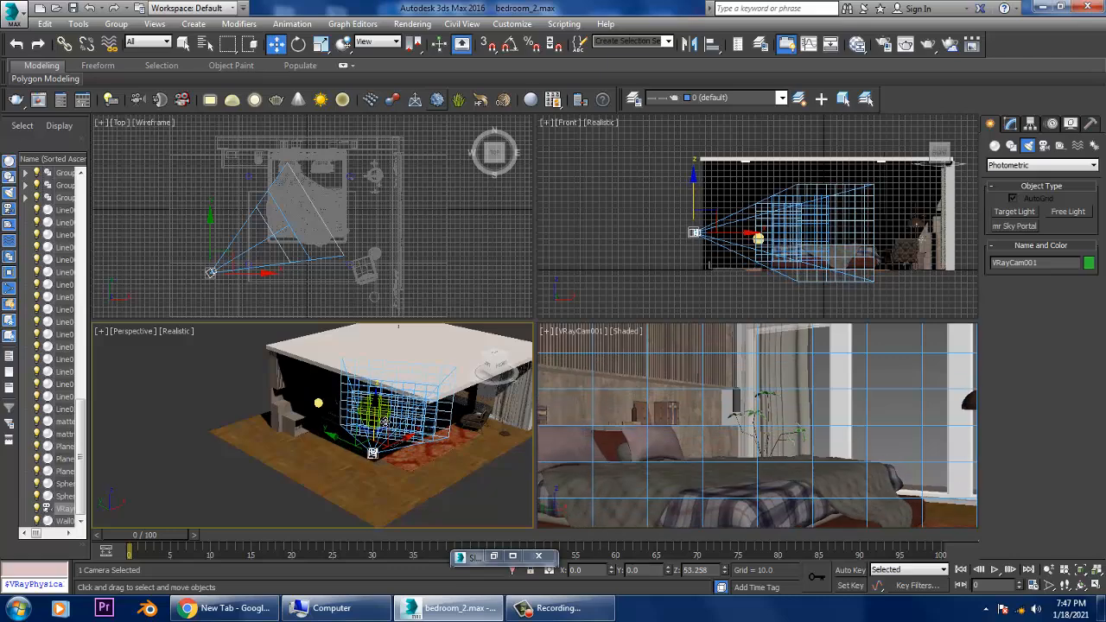
Using the Local coordinate system, move the camera back about 171 units along its Z axis and maximize the camera view.
middle_click_drag(370, 483, 477, 502, "alt")
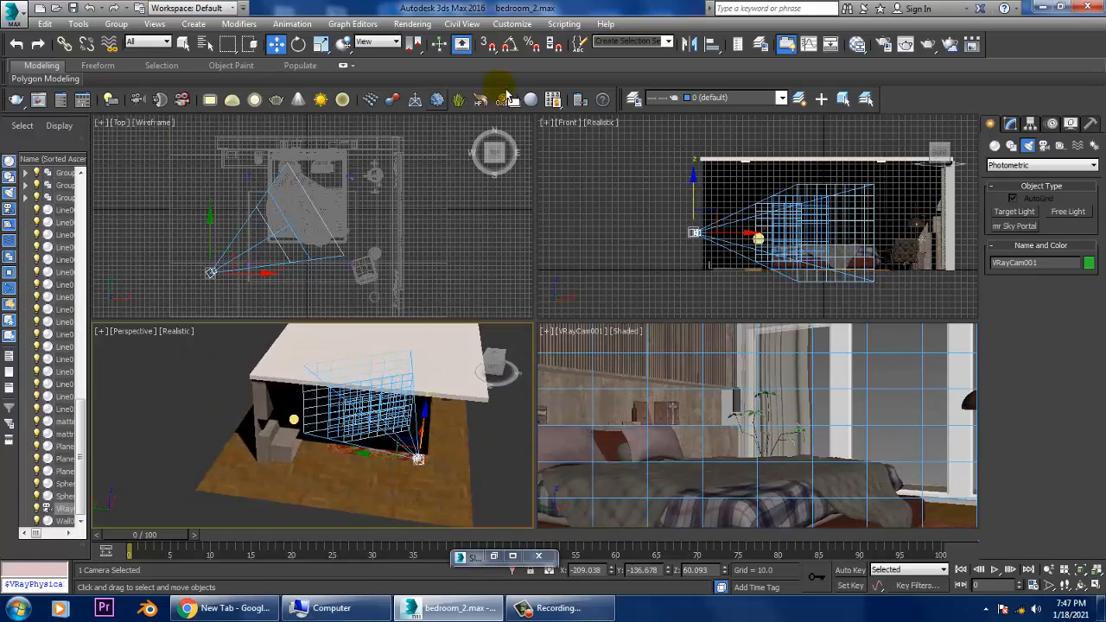
left_click(374, 42)
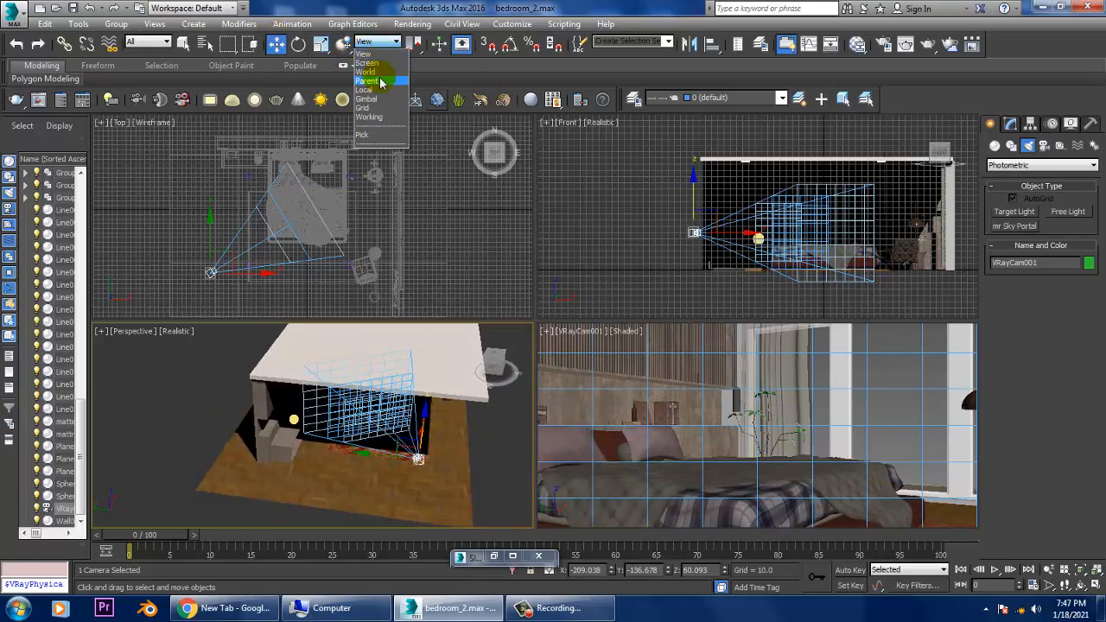
left_click(364, 90)
middle_click_drag(444, 487, 444, 455, "alt")
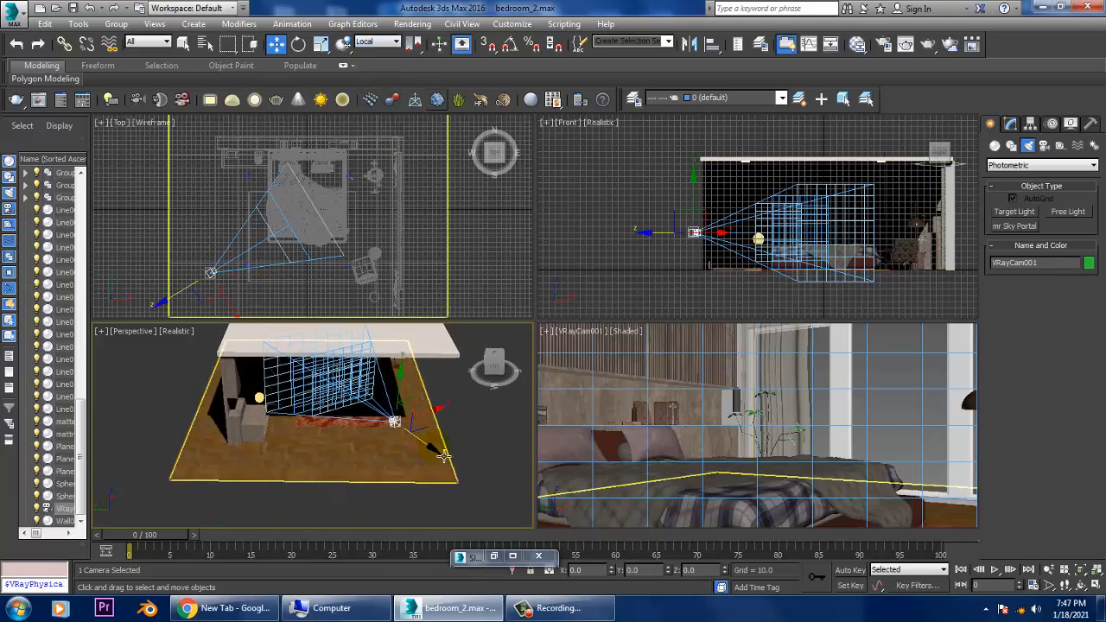
left_click_drag(443, 455, 511, 497)
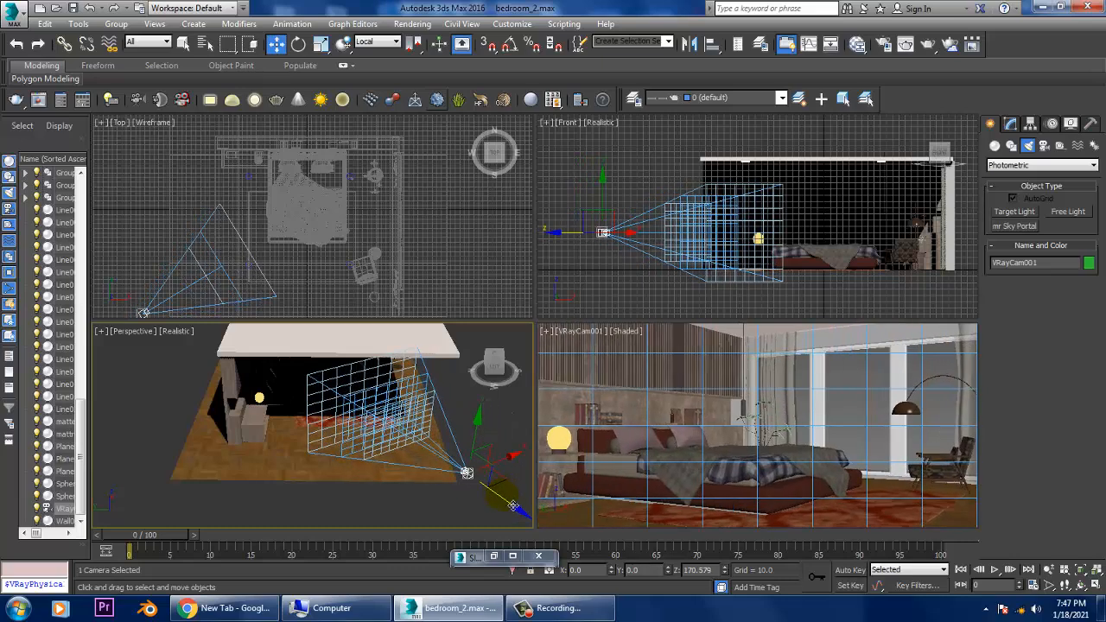
left_click(879, 485)
key("alt+w")
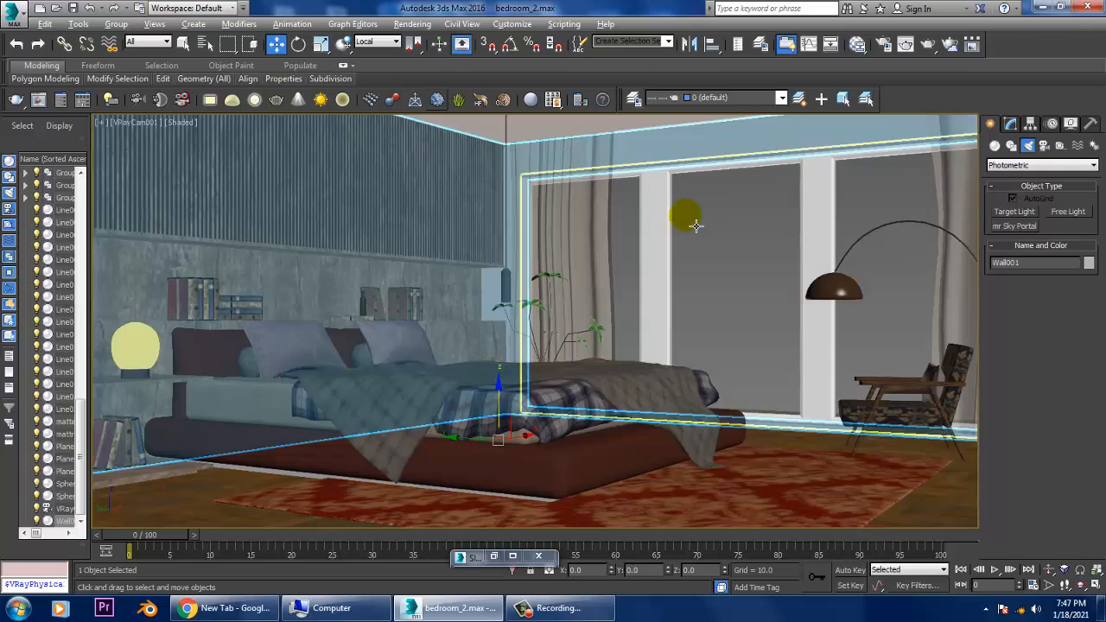
Leave the camera view for a perspective view showing the whole room from outside, with nothing left selected.
key("p")
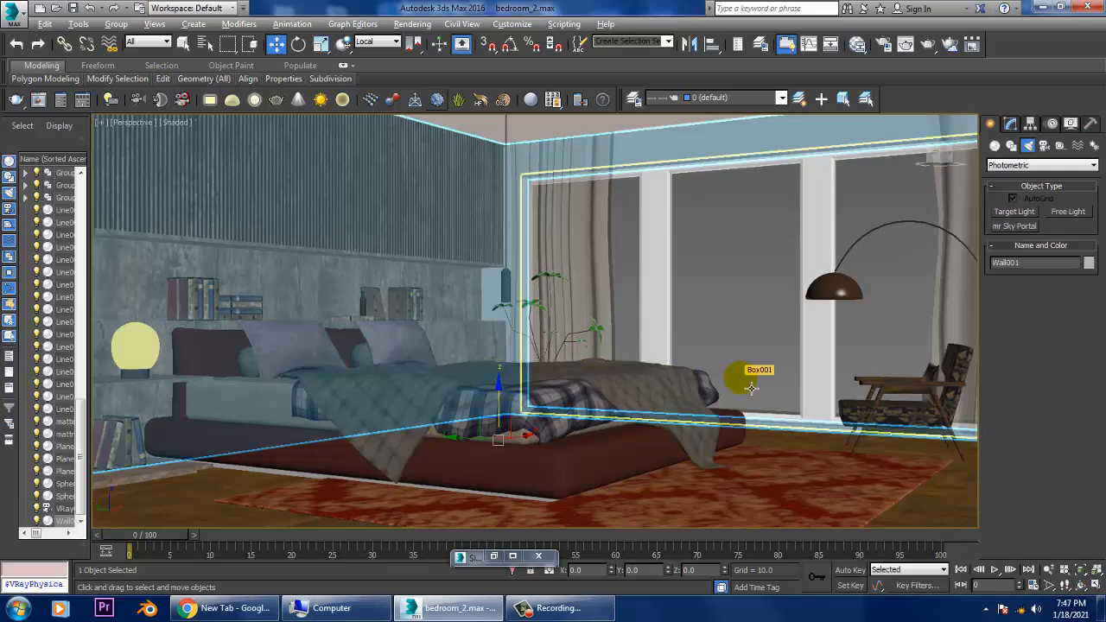
scroll(734, 393, "down", 5)
middle_click_drag(829, 374, 684, 386, "alt")
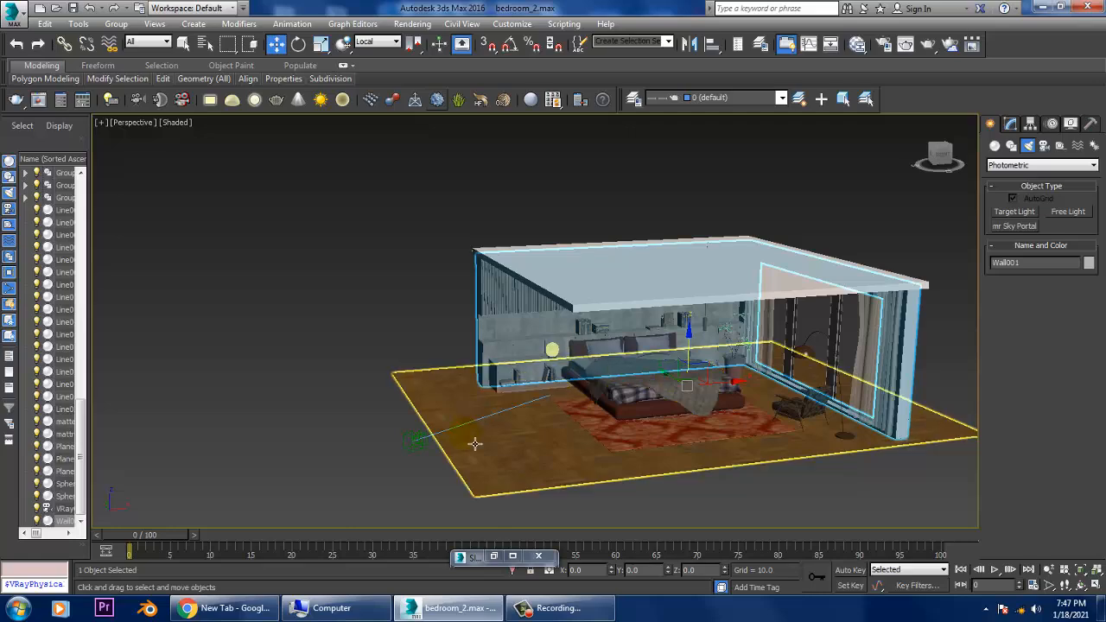
left_click(415, 448)
middle_click_drag(420, 443, 681, 254, "alt")
left_click(813, 174)
In the Front view, create a photometric target light about 171 units long, aimed straight down from the left ceiling fixture to the floor.
key("alt+w")
key("alt+w")
scroll(666, 271, "up", 2)
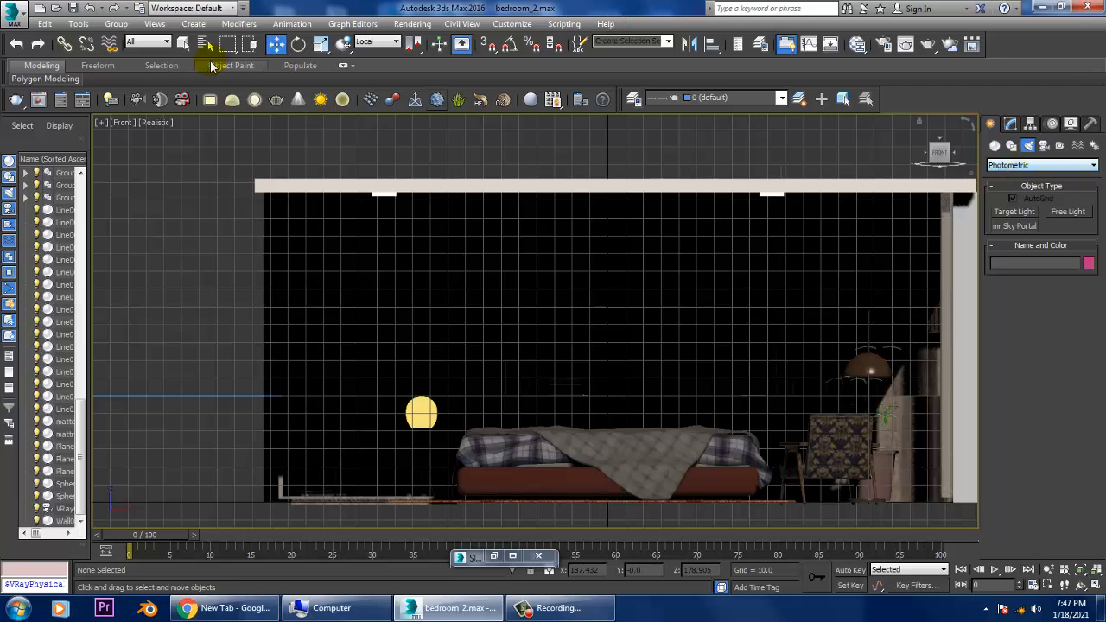
left_click(1036, 213)
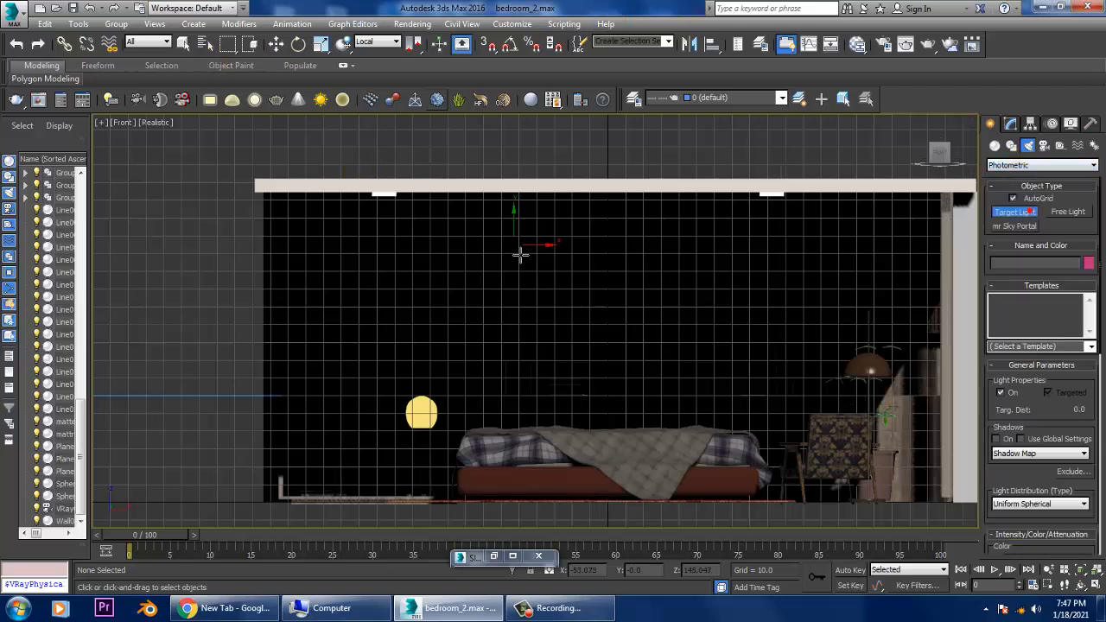
middle_click_drag(519, 250, 411, 167)
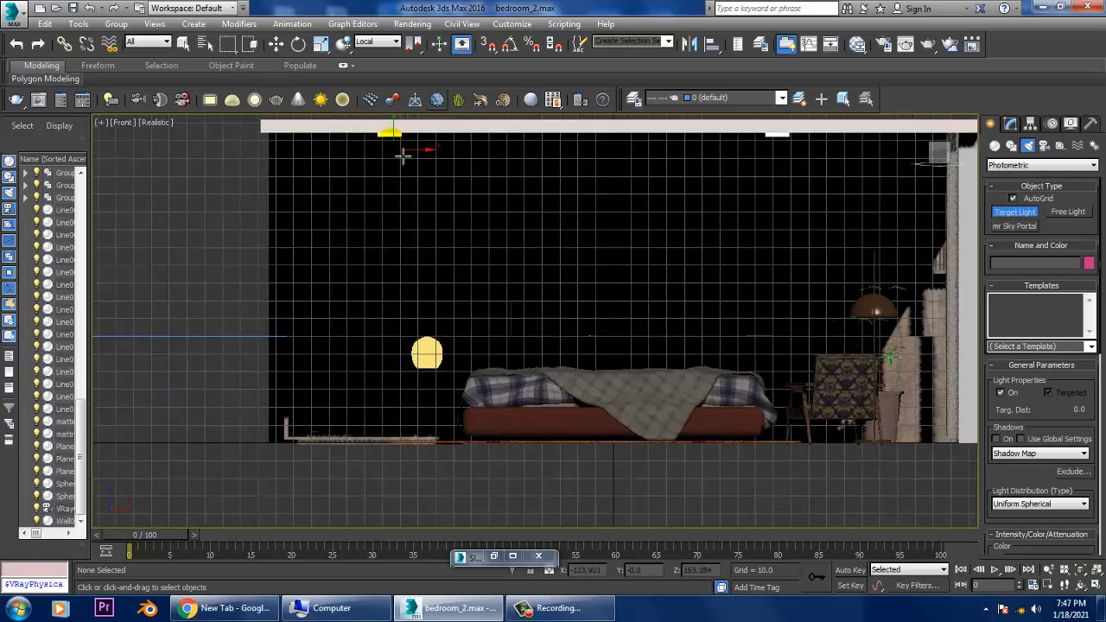
left_click_drag(389, 136, 400, 447)
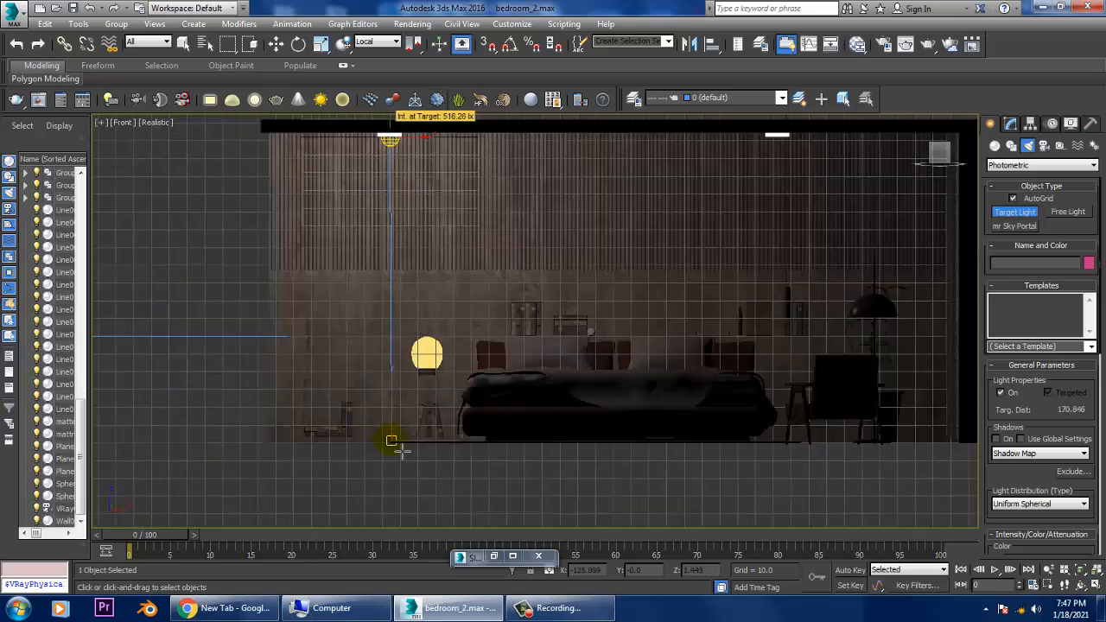
key("w")
Select the light together with its target and try to move both toward the headboard wall in the Top view.
key("alt+w")
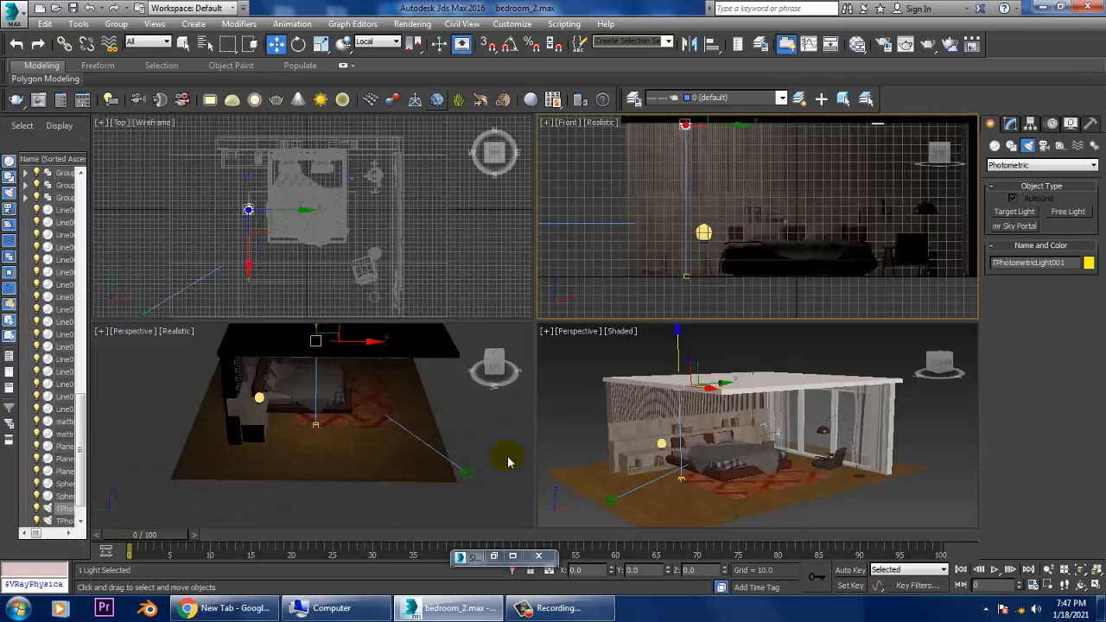
middle_click(730, 428)
key("alt+w")
middle_click_drag(728, 431, 472, 446, "alt")
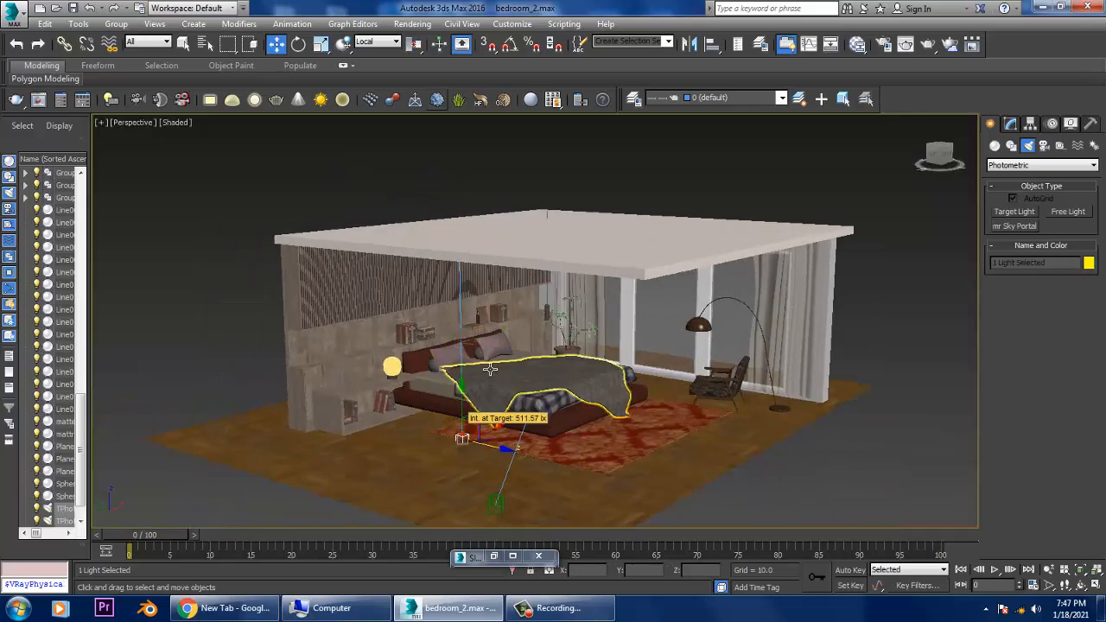
key("alt+w")
key("alt+w")
scroll(367, 373, "up", 3)
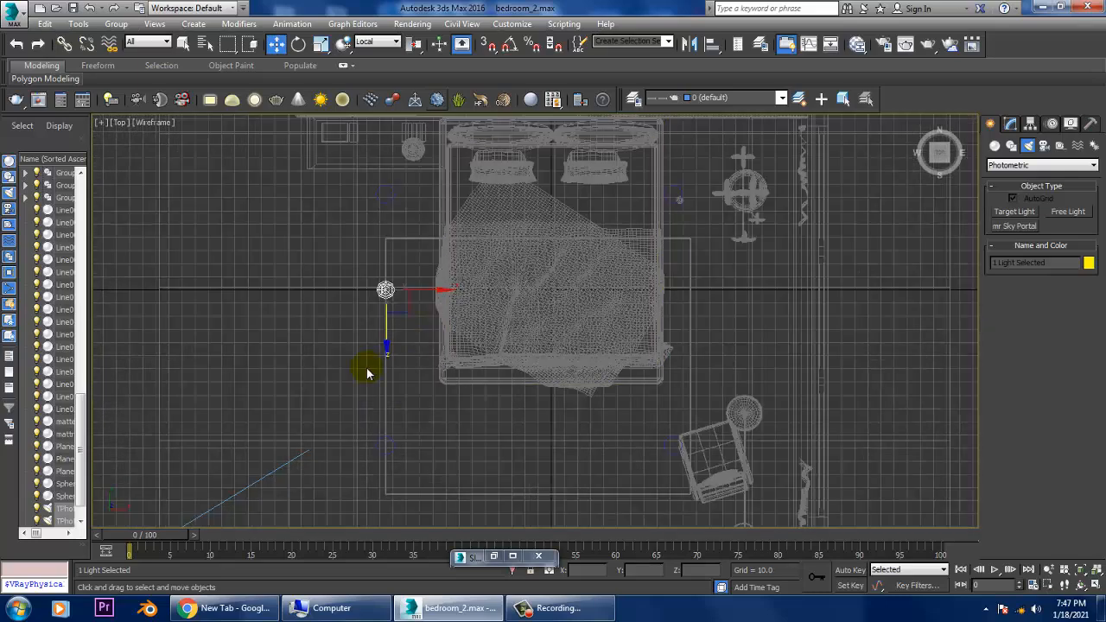
left_click_drag(386, 349, 402, 242)
key("ctrl+z")
left_click(387, 290)
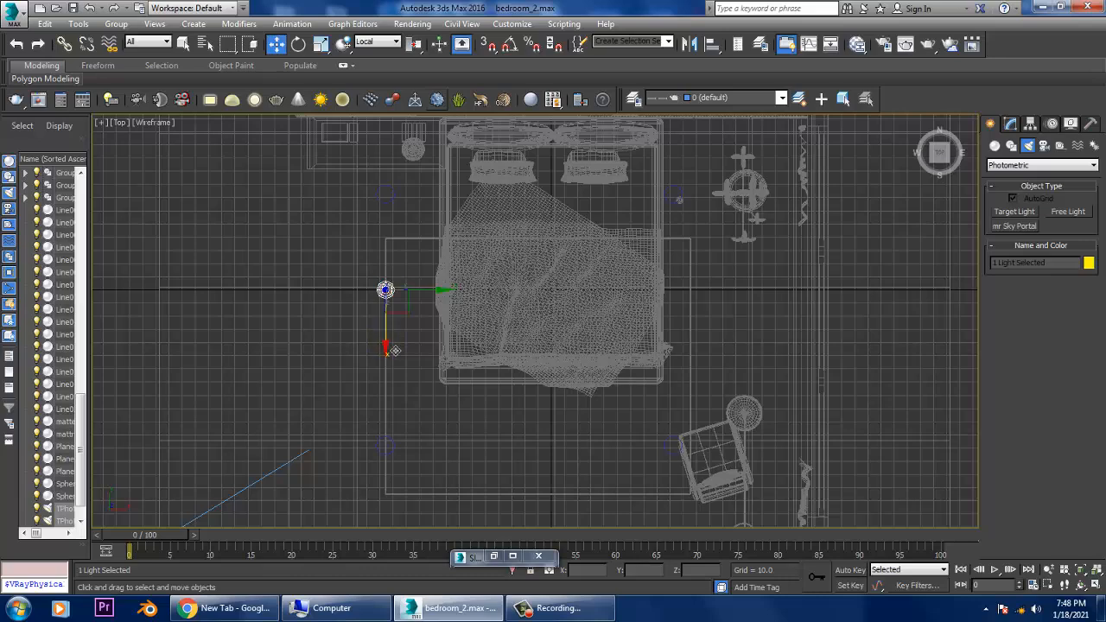
left_click_drag(385, 342, 406, 298)
key("ctrl+z")
Maximize the shaded perspective view, select the target light under the ceiling, and restrict the selection filter to Lights.
key("alt+w")
middle_click(740, 408)
key("alt+w")
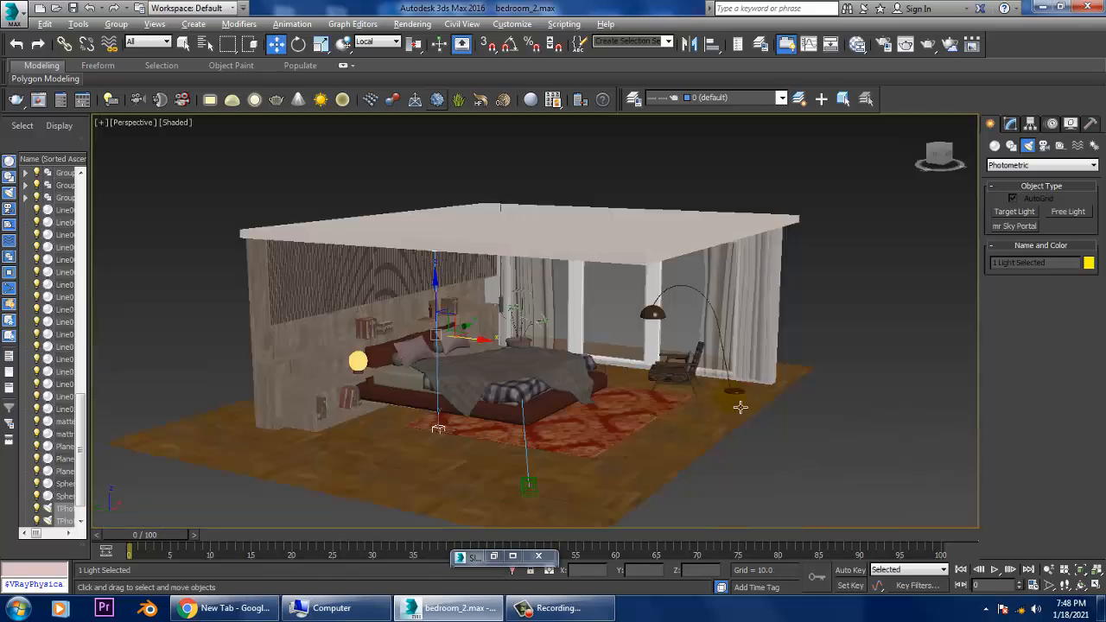
middle_click_drag(738, 406, 570, 337, "alt")
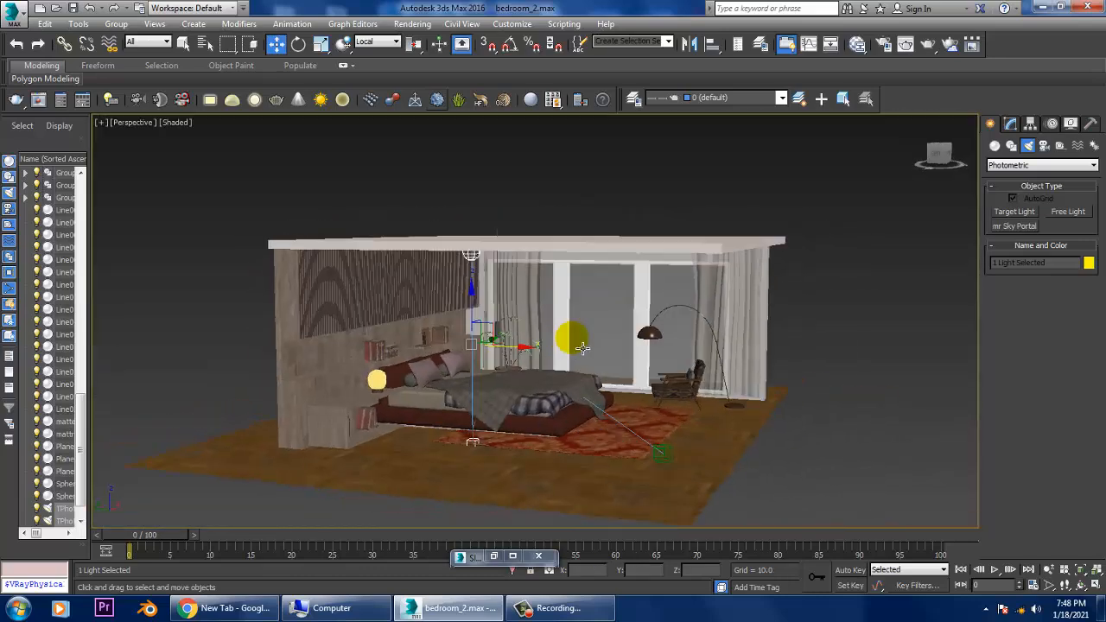
left_click(478, 259)
left_click(471, 252)
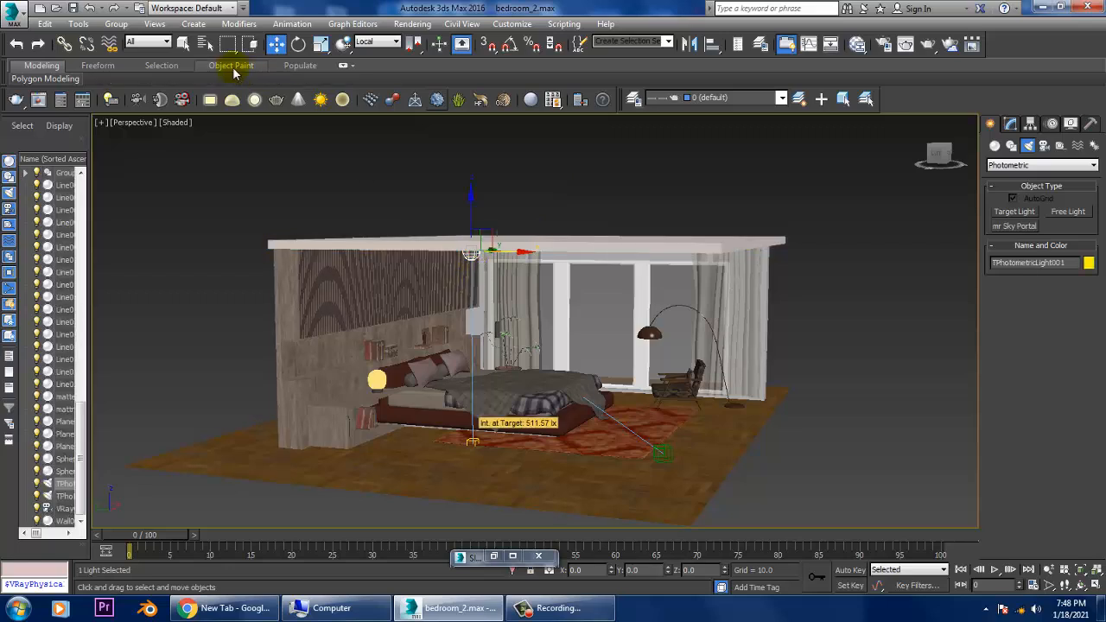
left_click(160, 42)
left_click(155, 81)
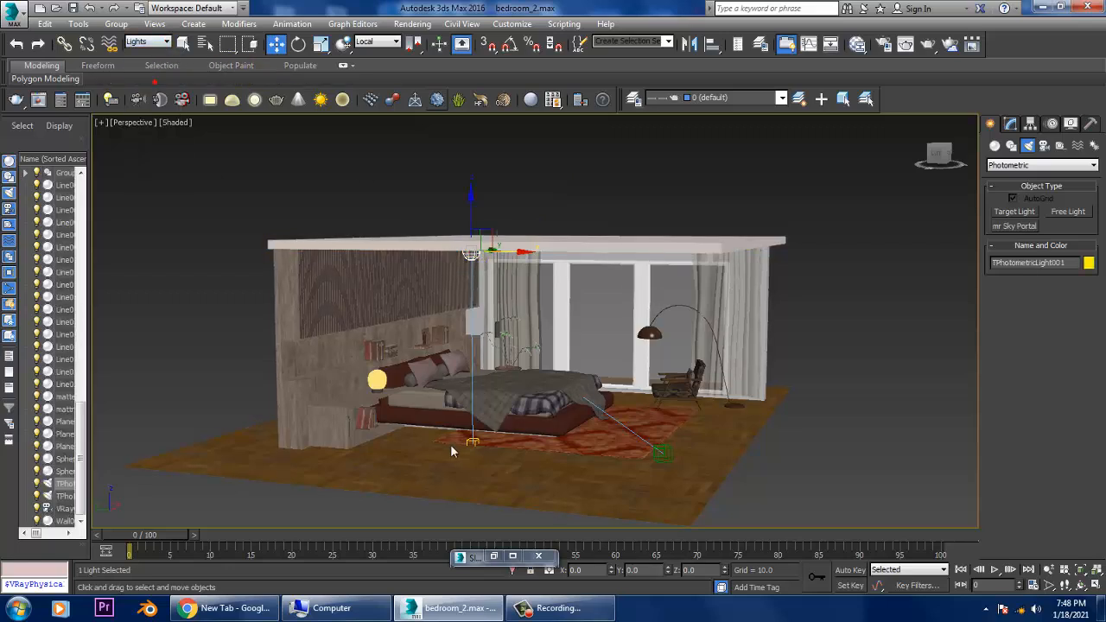
Try to move the light source along its local X axis without its target.
left_click(473, 442)
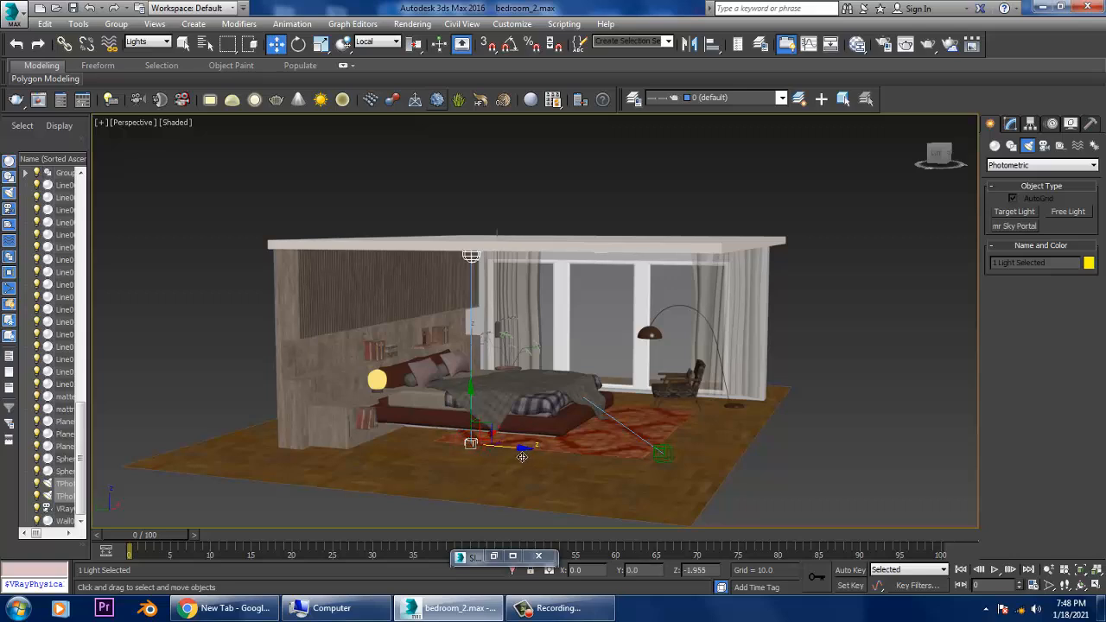
left_click(480, 259)
left_click(475, 258)
middle_click_drag(476, 260, 509, 299, "alt")
left_click_drag(510, 251, 492, 251)
key("ctrl+z")
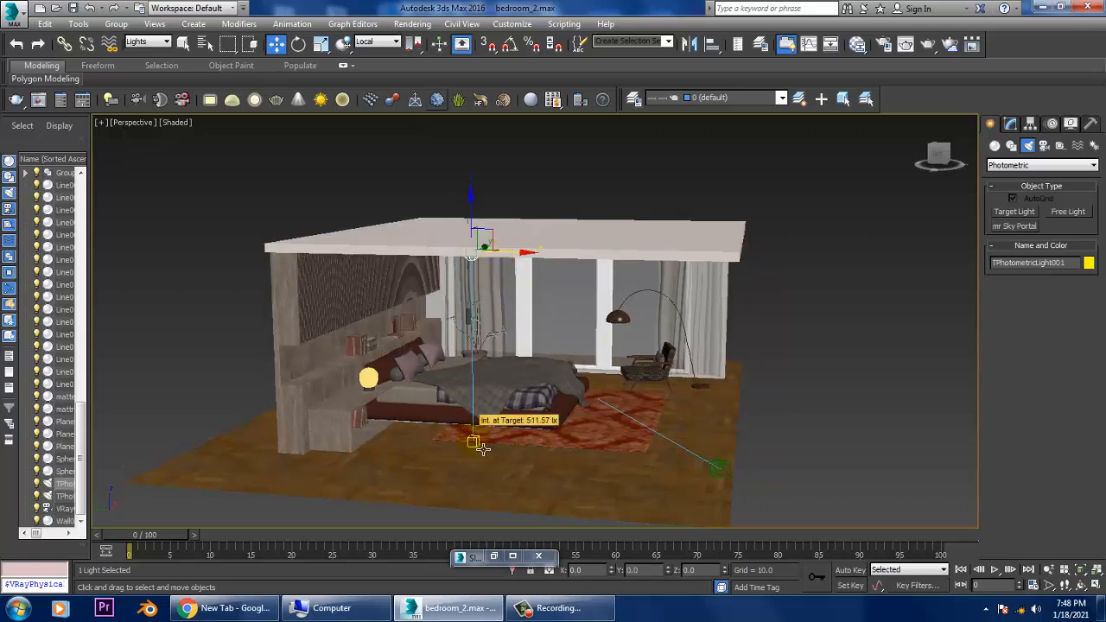
Add the light's target to the selection and set the reference coordinate system to View.
left_click(483, 448, "ctrl")
left_click_drag(526, 348, 497, 352)
key("ctrl+z")
key("alt+w")
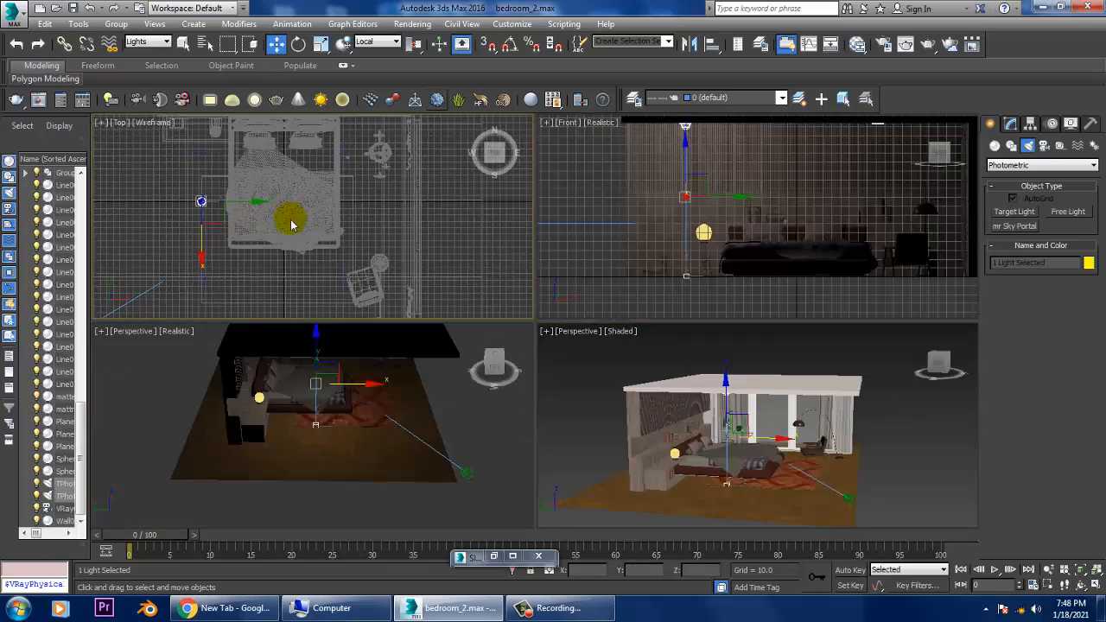
left_click(371, 43)
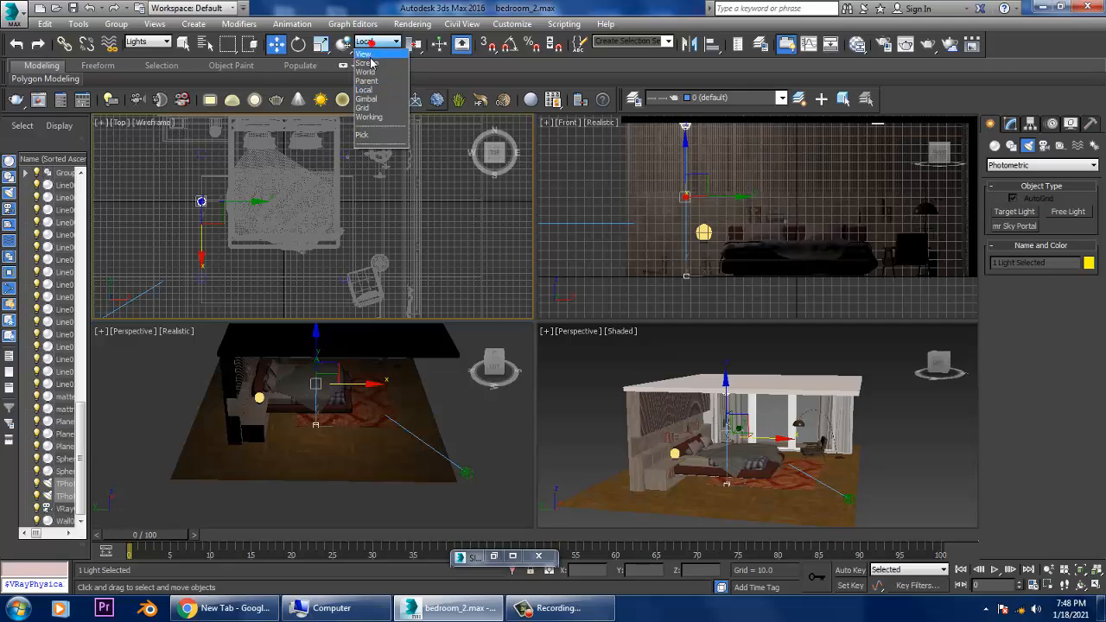
left_click(364, 48)
Move the light and its target along Y toward the headboard wall, to a Y position of about 72.6.
right_click(730, 438)
key("alt+w")
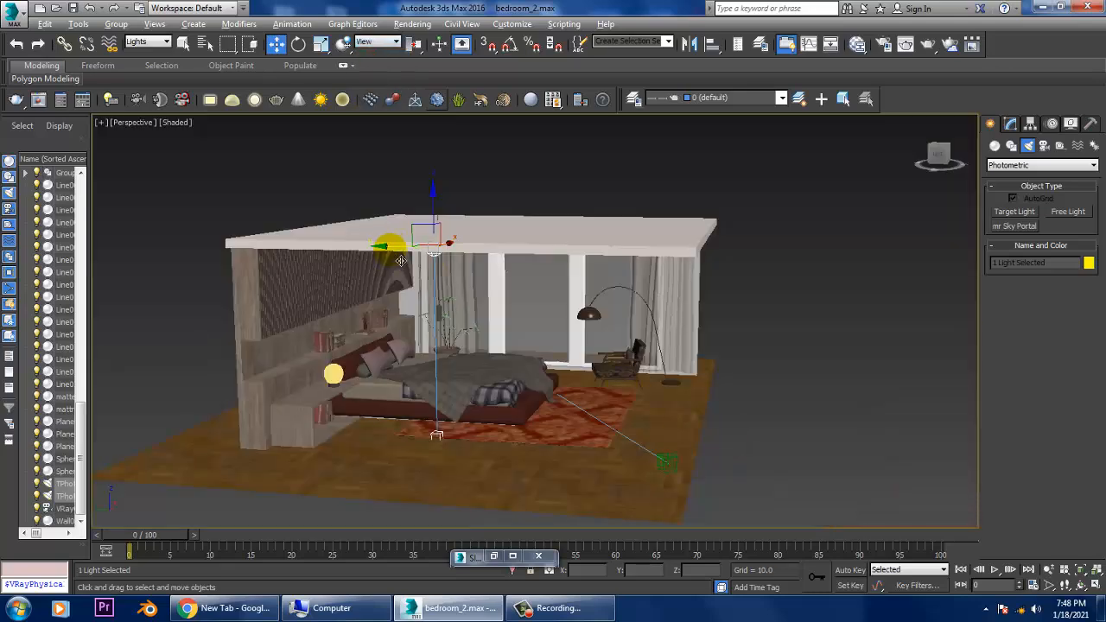
left_click_drag(393, 248, 353, 248)
key("alt+w")
right_click(310, 243)
key("alt+w")
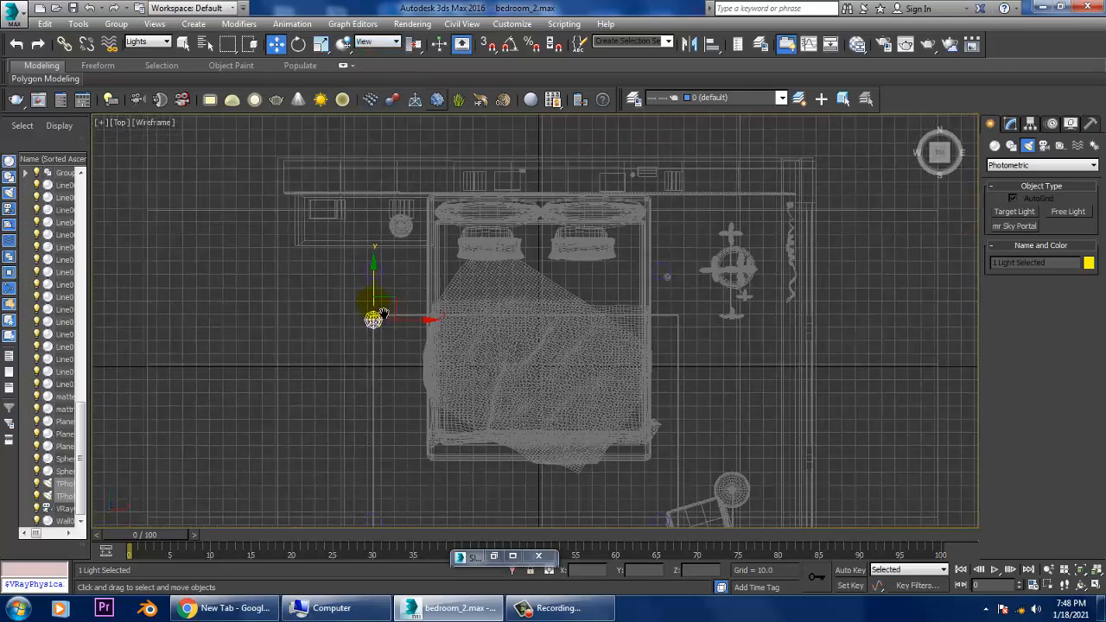
scroll(380, 294, "up", 2)
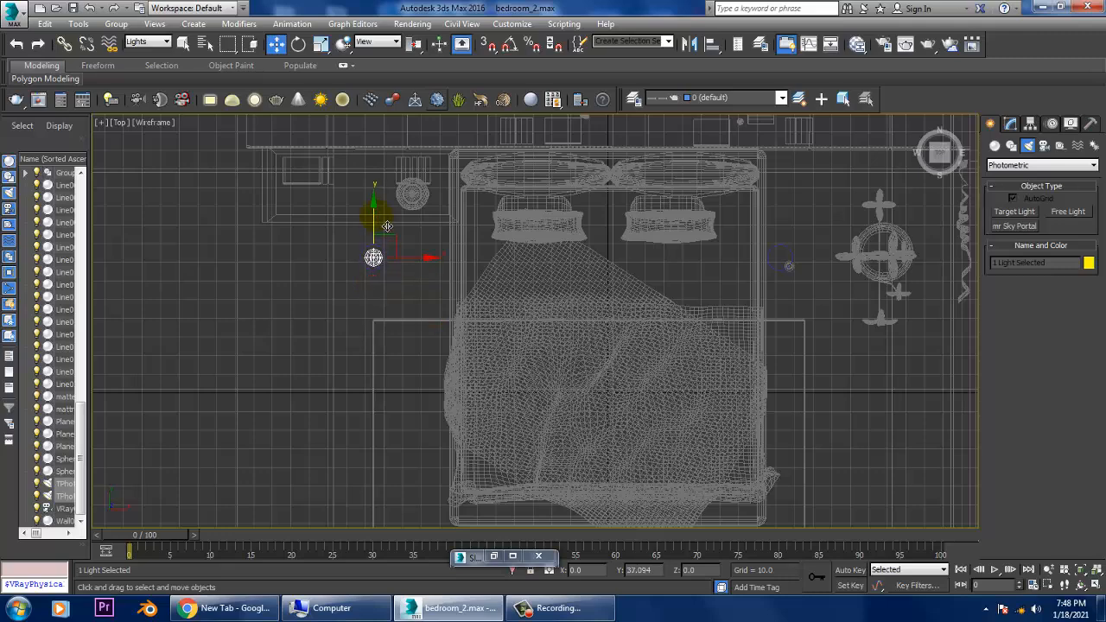
Show the maximized perspective view with Realistic shading and select only the light source beneath the ceiling.
key("alt+w")
right_click(693, 408)
key("alt+w")
scroll(693, 408, "up", 4)
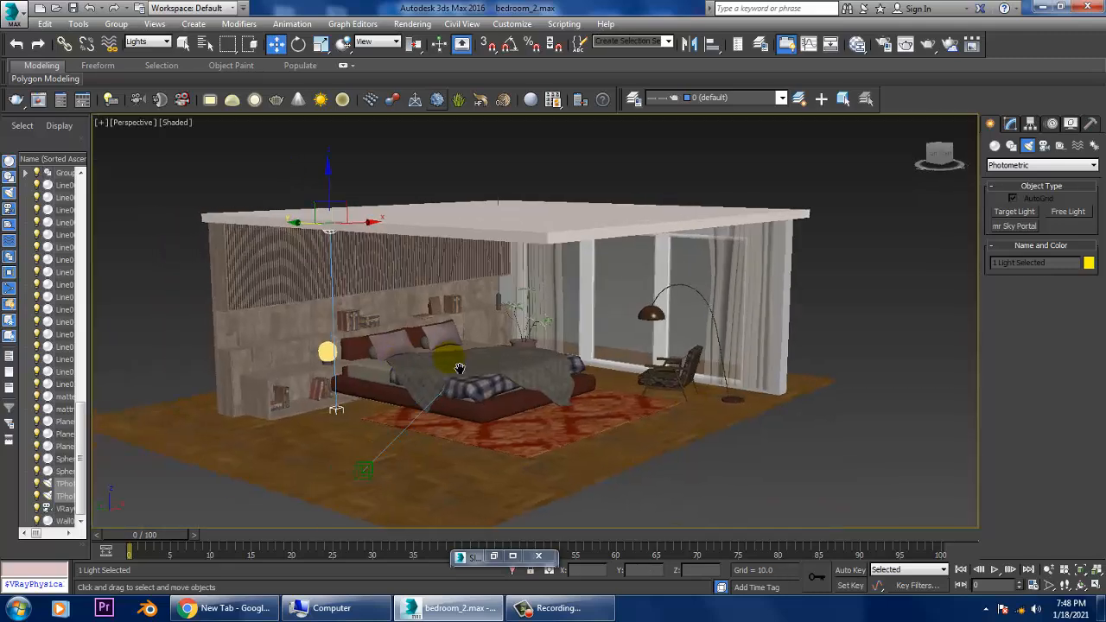
left_click(175, 122)
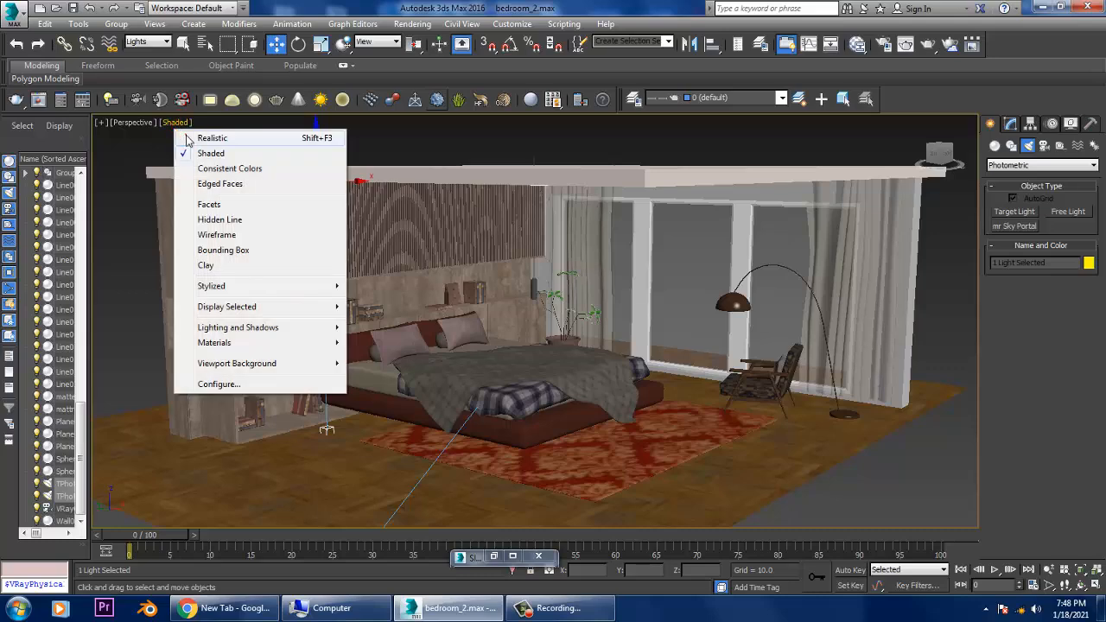
left_click(192, 138)
left_click(252, 231)
left_click(322, 194)
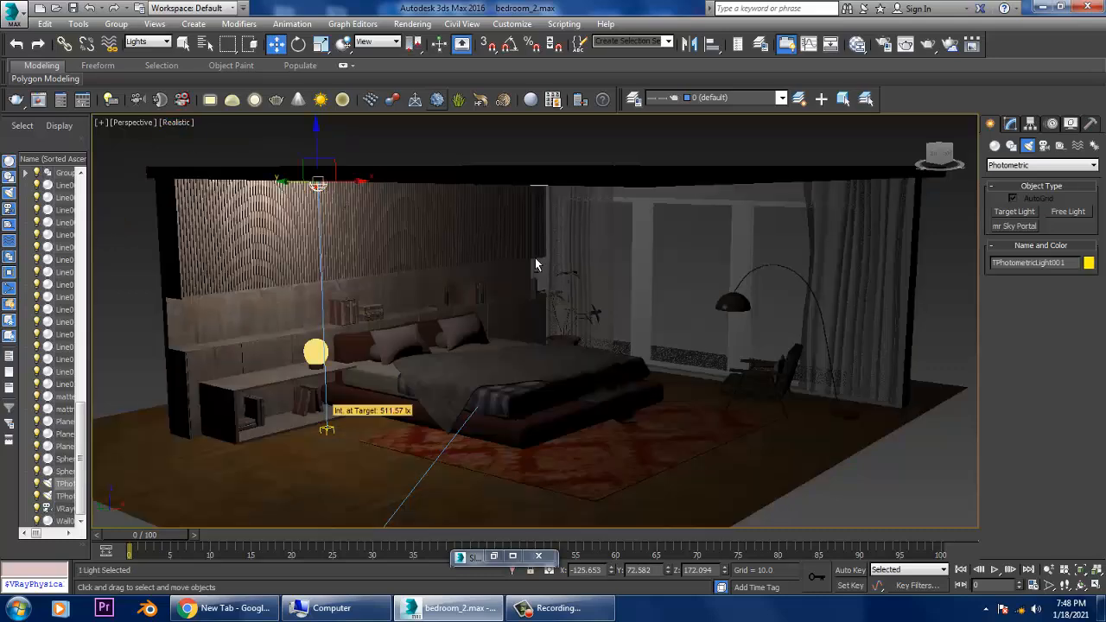
In the light's parameters, set the shadow type to VRayShadow and turn shadows on.
middle_click_drag(533, 262, 581, 245, "alt")
left_click(1009, 126)
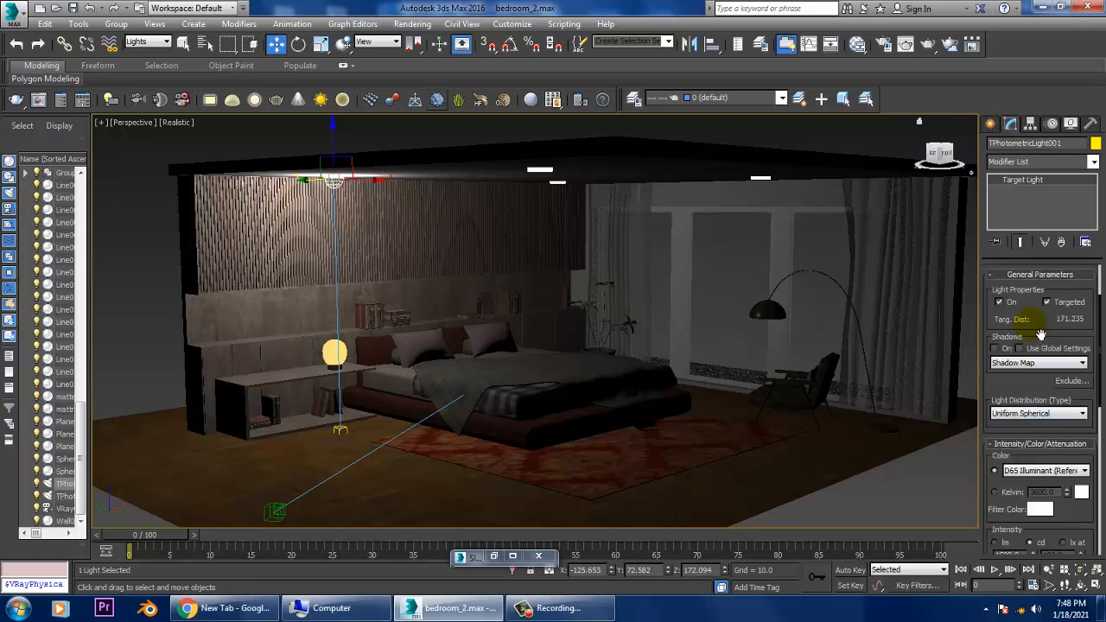
left_click(1024, 363)
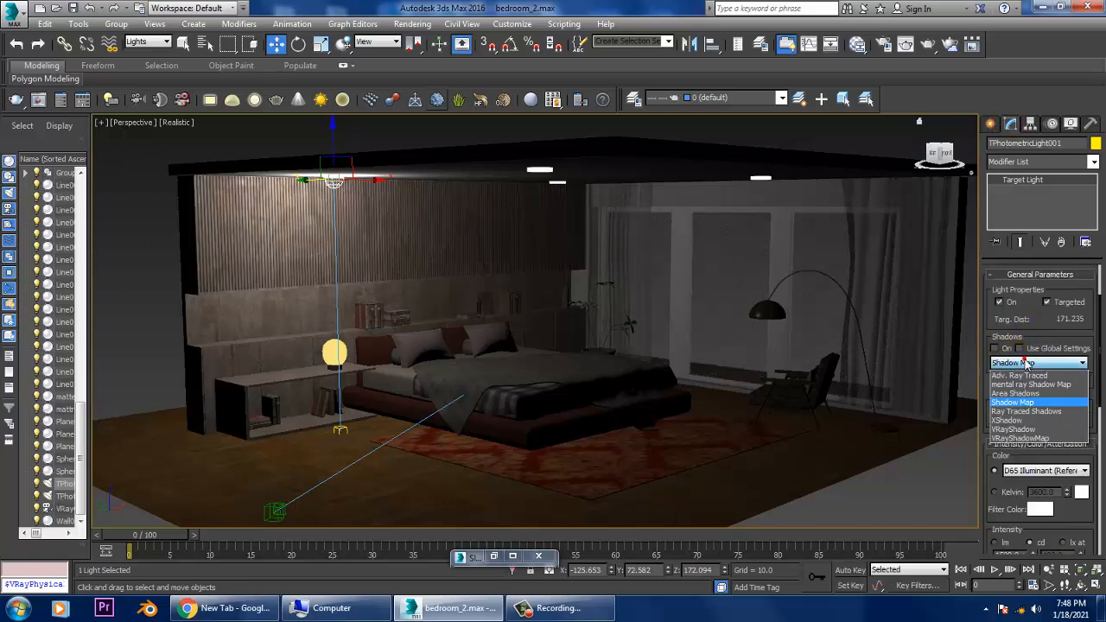
left_click(1044, 428)
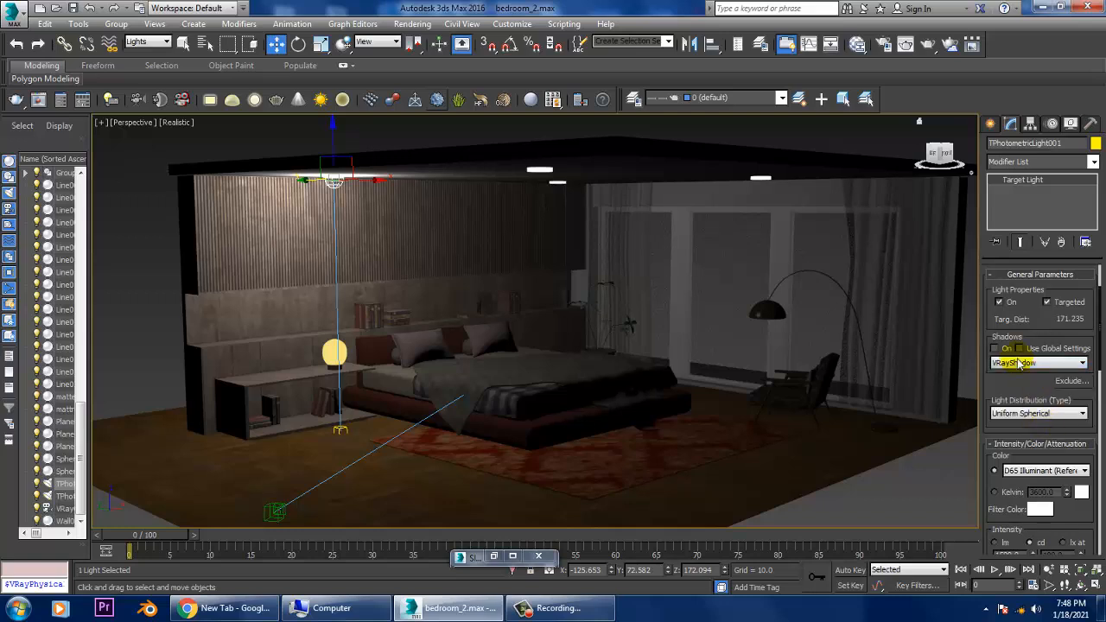
left_click(994, 349)
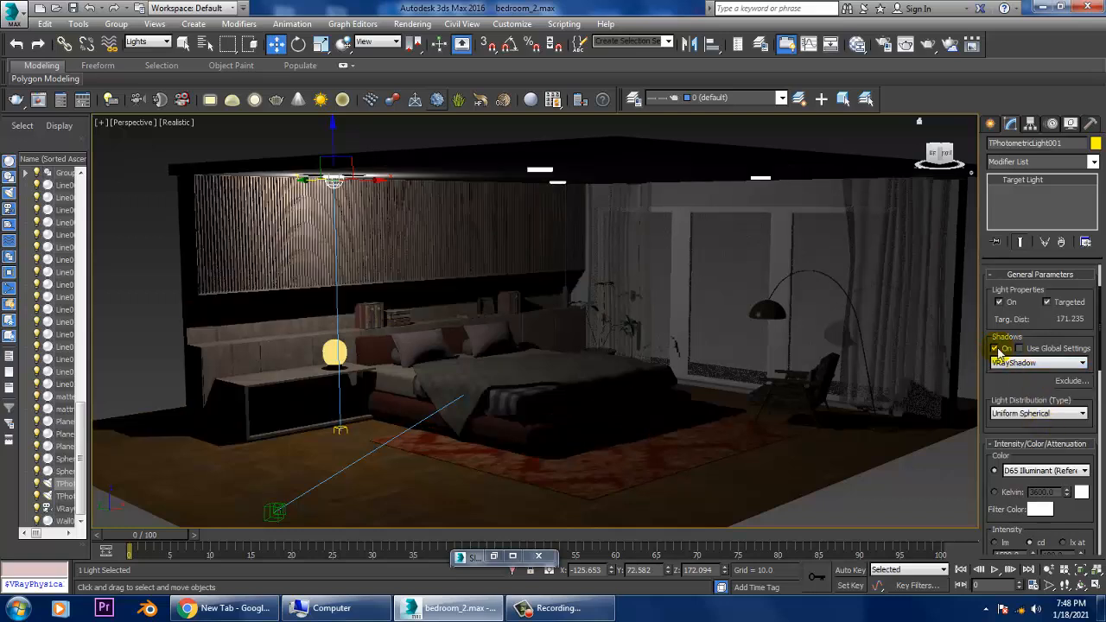
Set the light's filter color to a pale, warm off-white.
scroll(1029, 396, "down", 1)
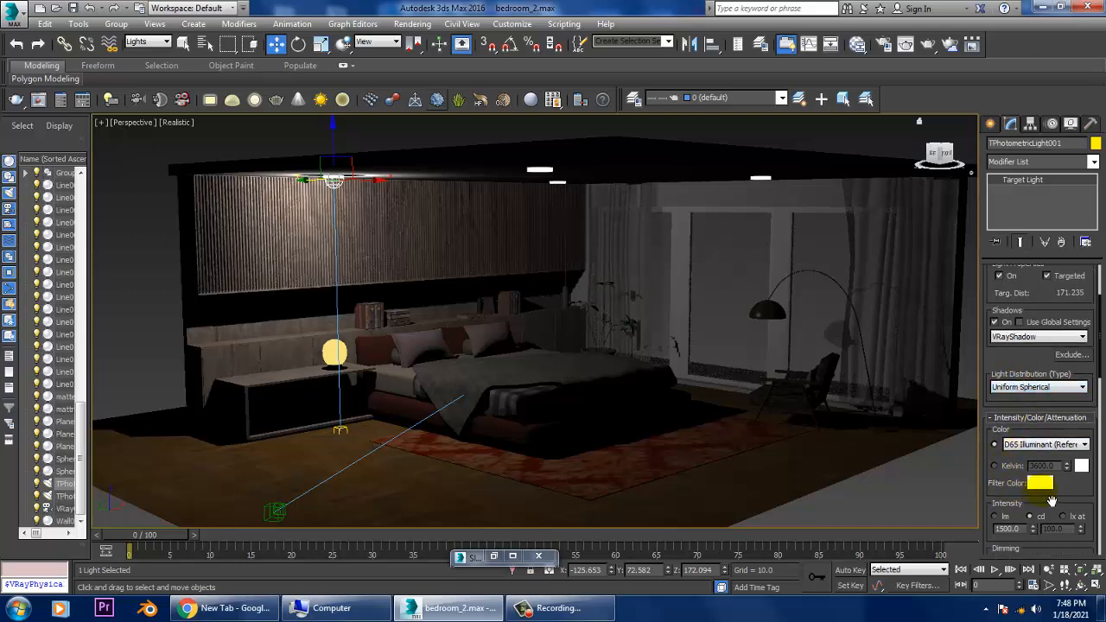
left_click(1041, 483)
left_click_drag(297, 156, 290, 151)
left_click_drag(397, 174, 397, 149)
left_click_drag(301, 151, 290, 151)
left_click_drag(397, 150, 397, 158)
left_click(516, 211)
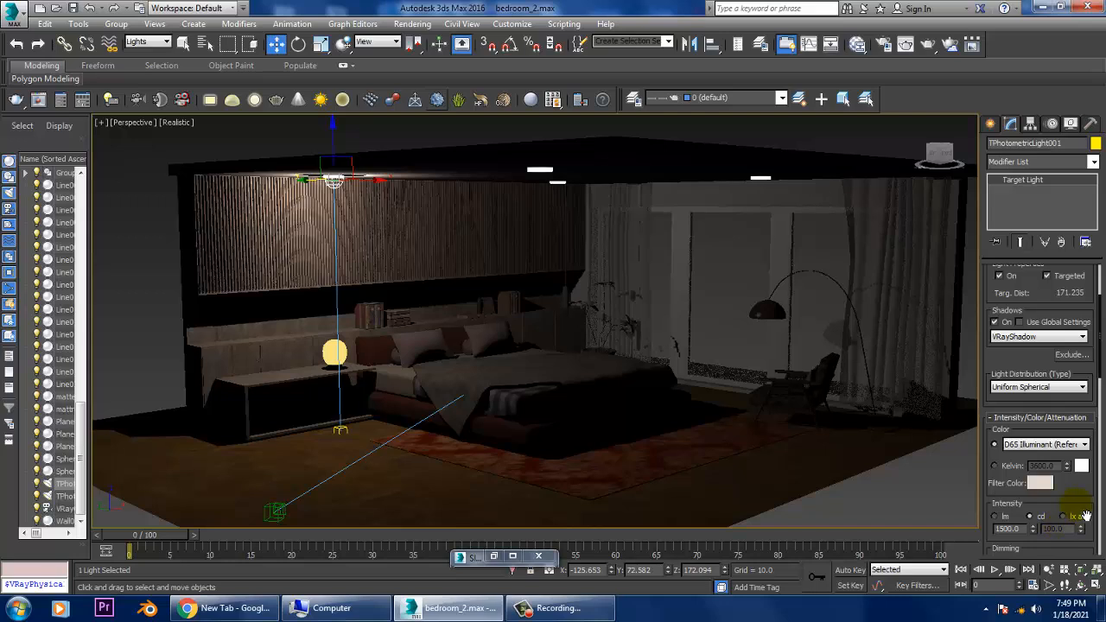
Enable percentage dimming for the light and set it to 110%.
left_click_drag(1086, 515, 1077, 397)
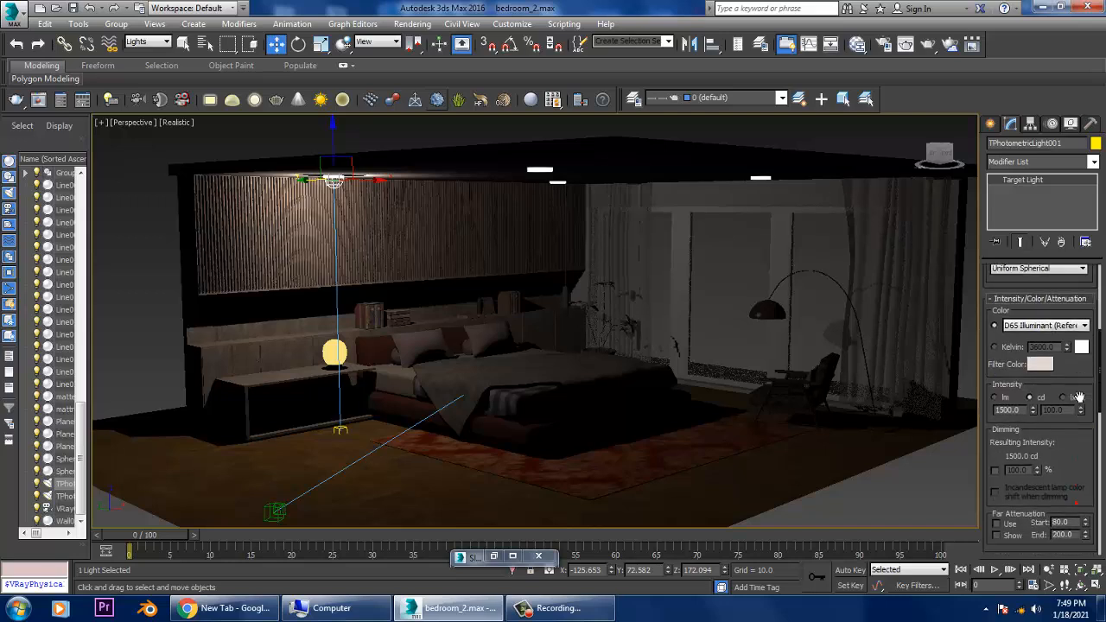
left_click(994, 470)
mouse_move(1036, 471)
left_mouse_down()
mouse_move(1054, 510)
mouse_move(1051, 469)
left_mouse_up()
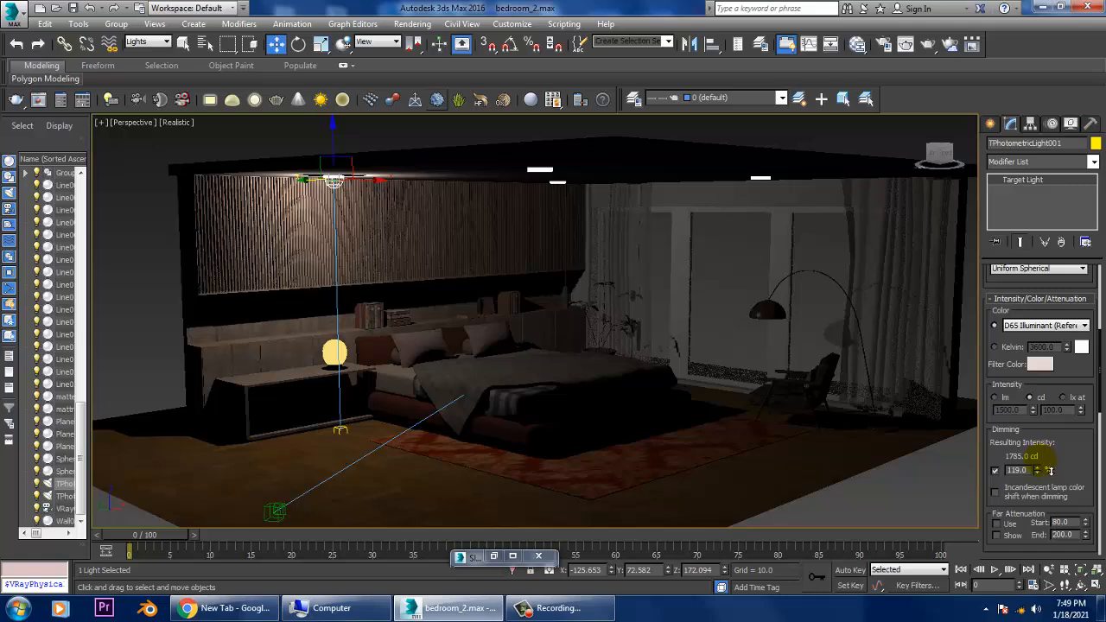
Lower the light source beneath the ceiling to a height of about 160 units.
middle_click_drag(516, 285, 362, 201, "alt")
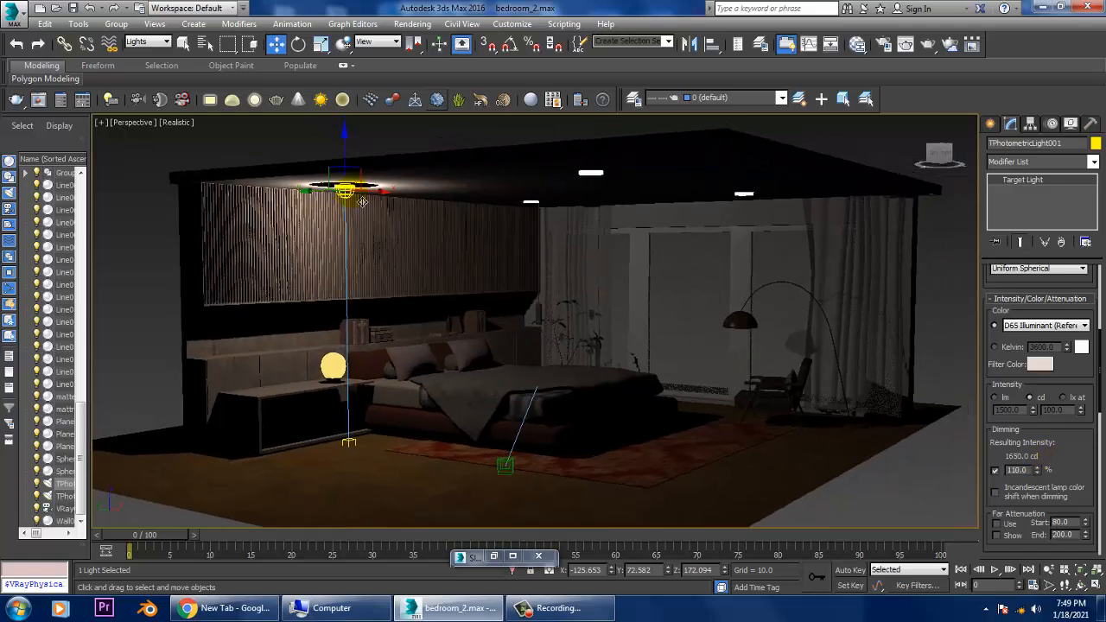
left_click(352, 201)
left_click_drag(352, 151, 361, 170)
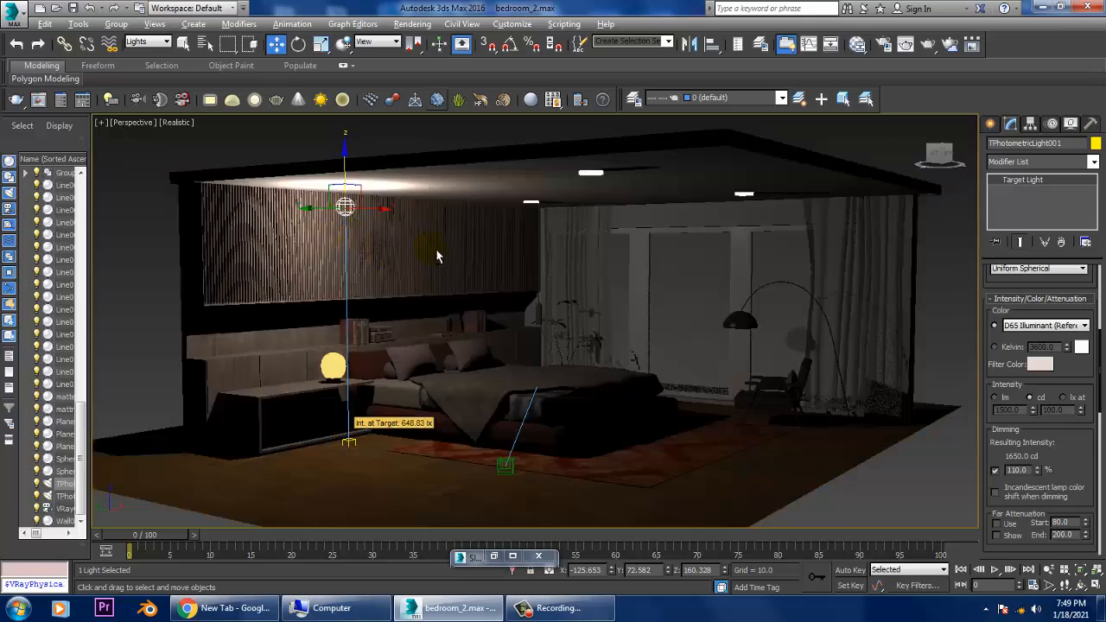
middle_click_drag(437, 256, 585, 262, "alt")
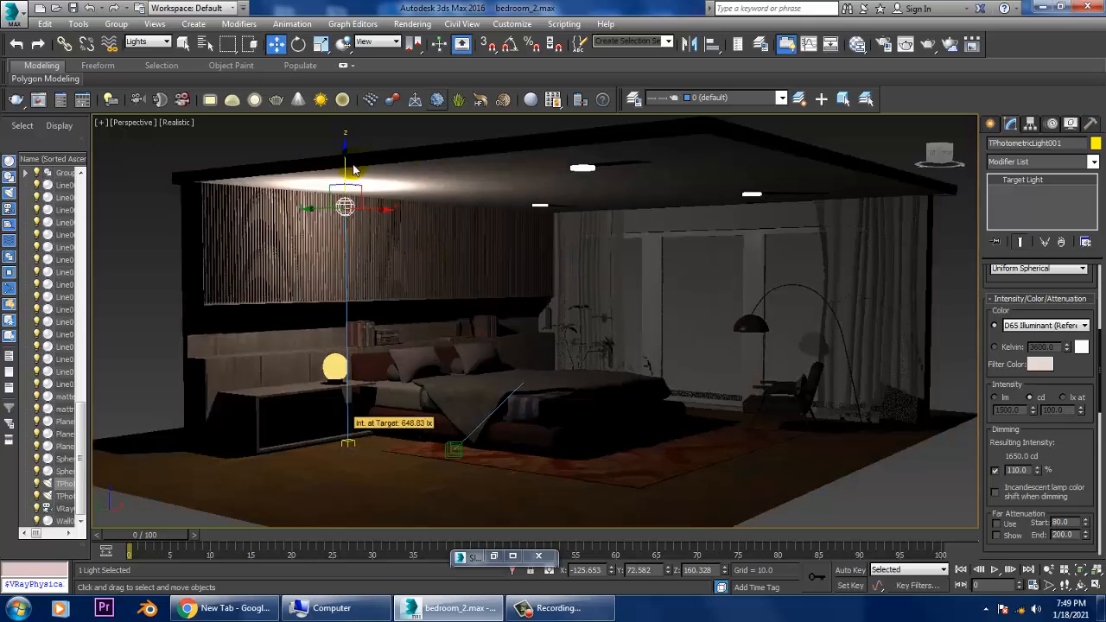
Reposition the light source vertically beneath the ceiling at a height of about 168 units.
left_click_drag(353, 174, 367, 210)
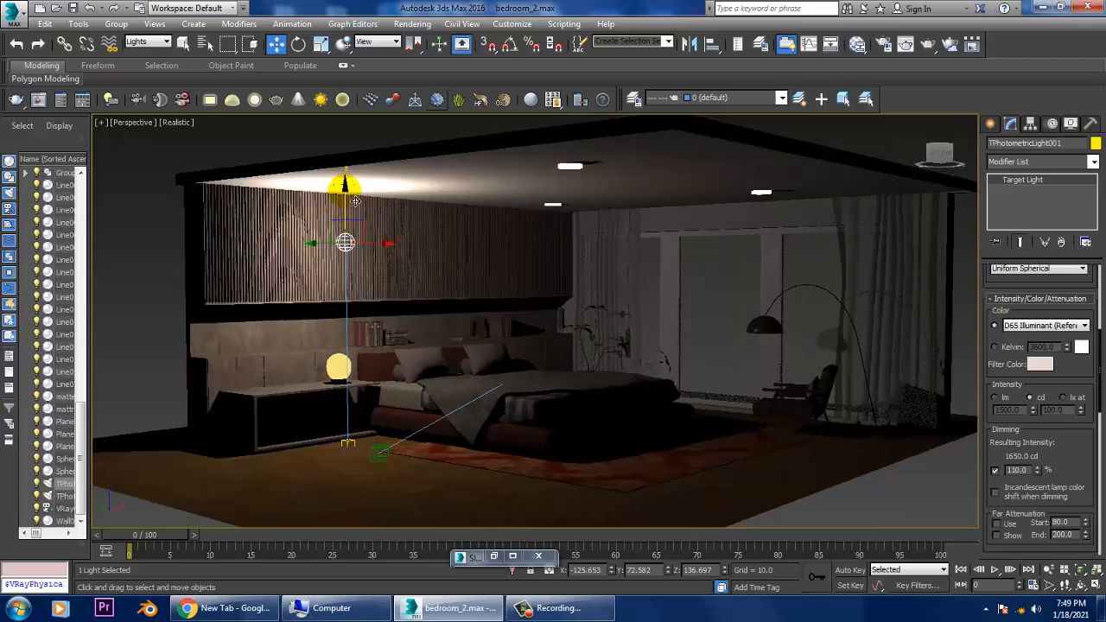
left_click_drag(354, 200, 370, 169)
scroll(1071, 404, "up", 5)
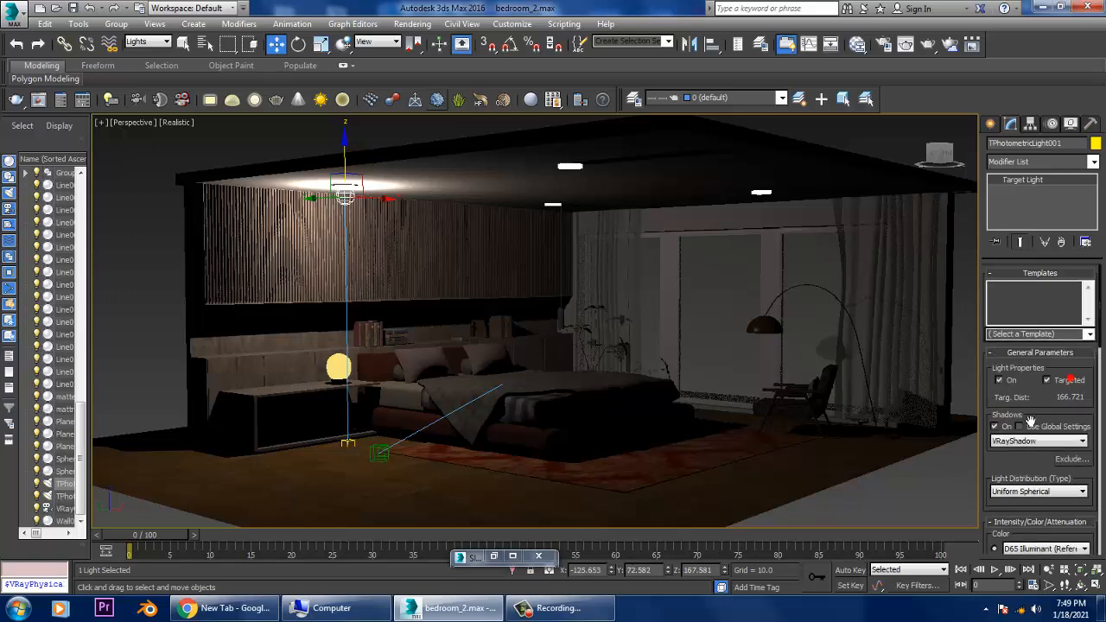
Try the 60W Bulb template on the light and check its intensity and color settings.
left_click_drag(1030, 421, 1082, 543)
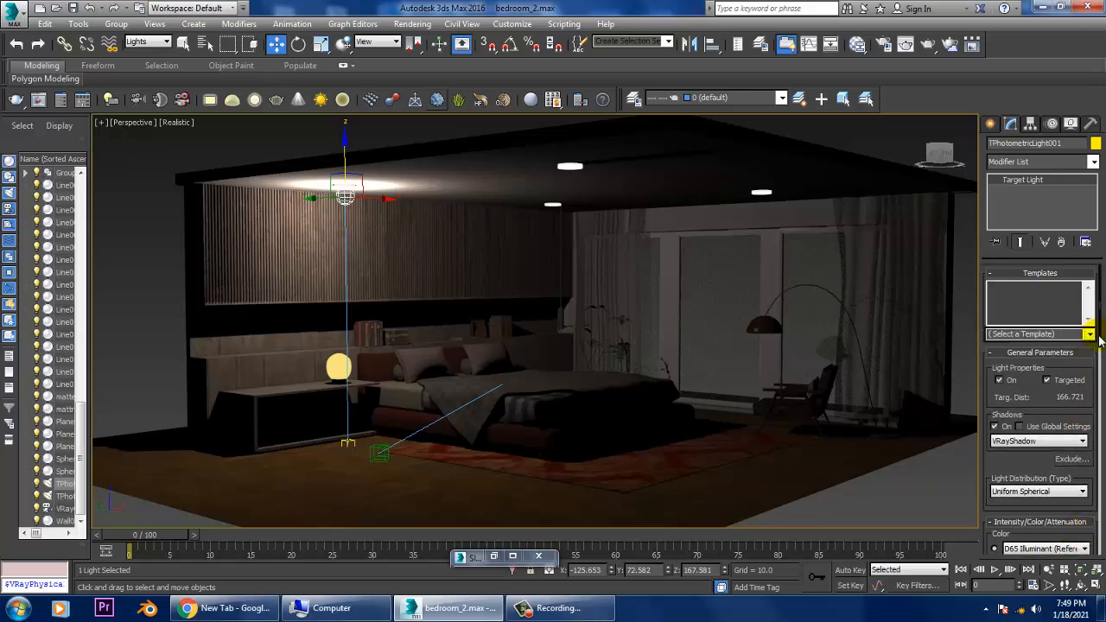
left_click(1089, 333)
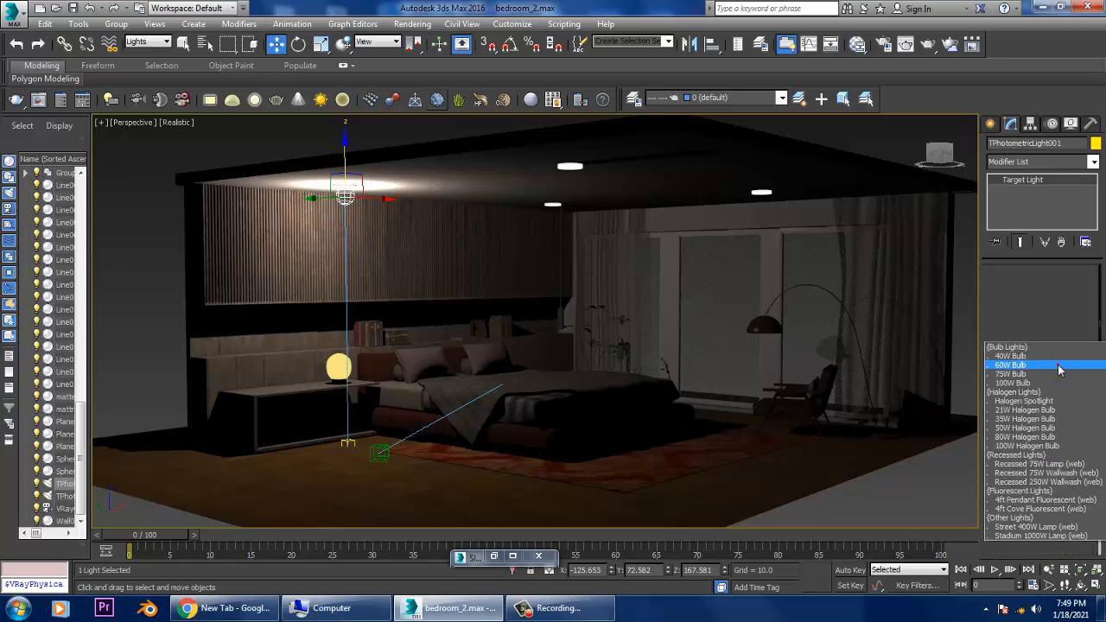
left_click(1059, 367)
scroll(1093, 345, "up", 5)
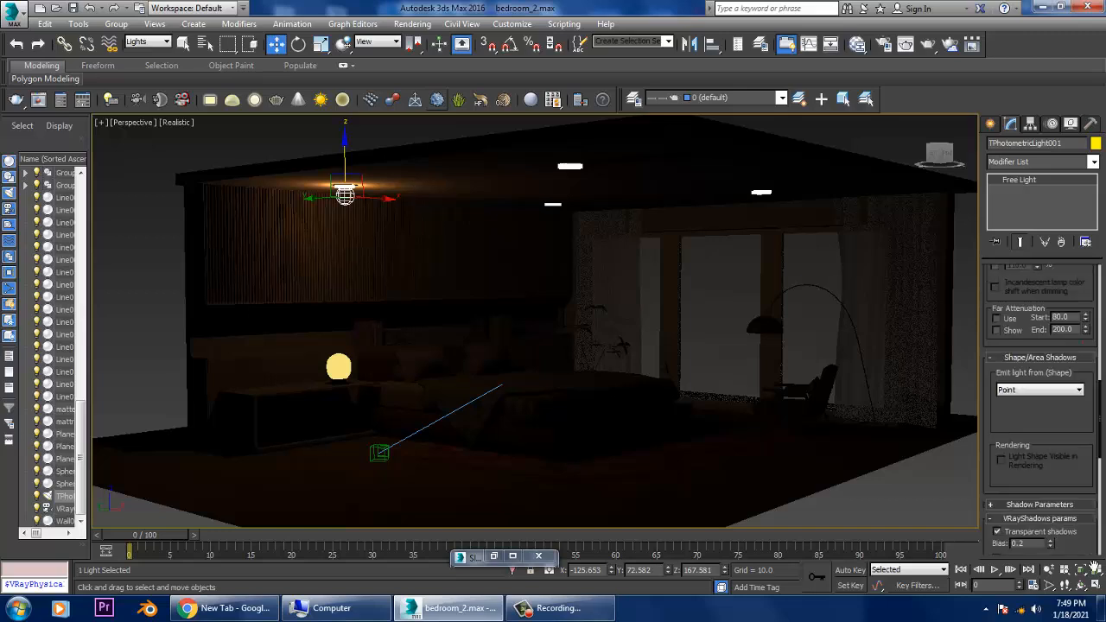
scroll(1088, 313, "up", 4)
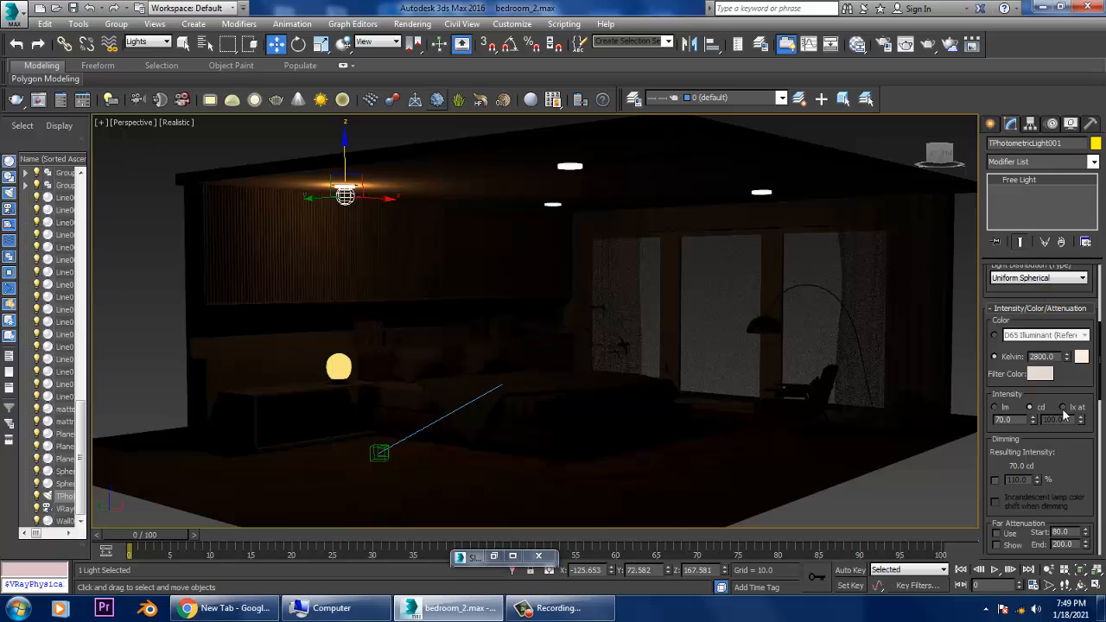
left_click_drag(1059, 309, 1081, 570)
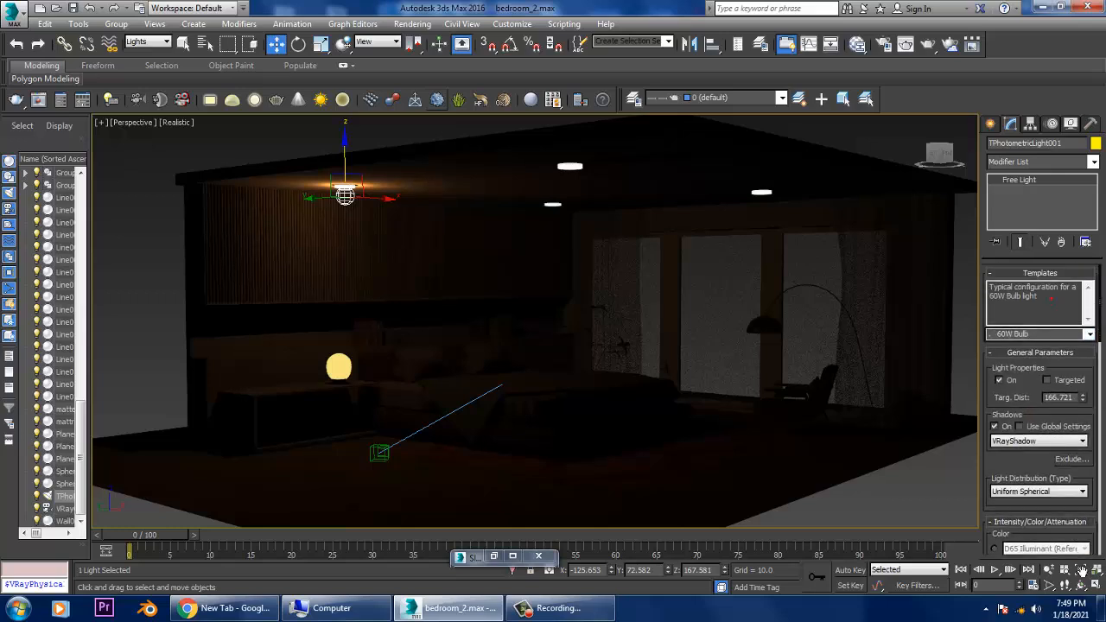
Try the 100W Bulb template on the light, followed by the Recessed 250W Wallwash (web) template.
left_click(1090, 334)
left_click(1019, 386)
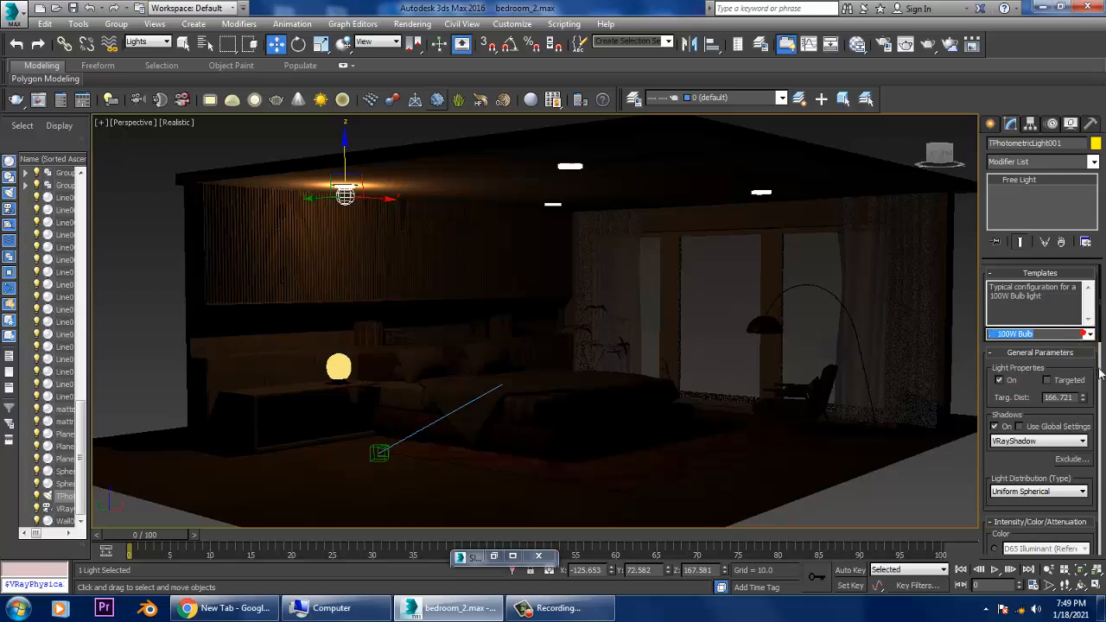
left_click(1090, 334)
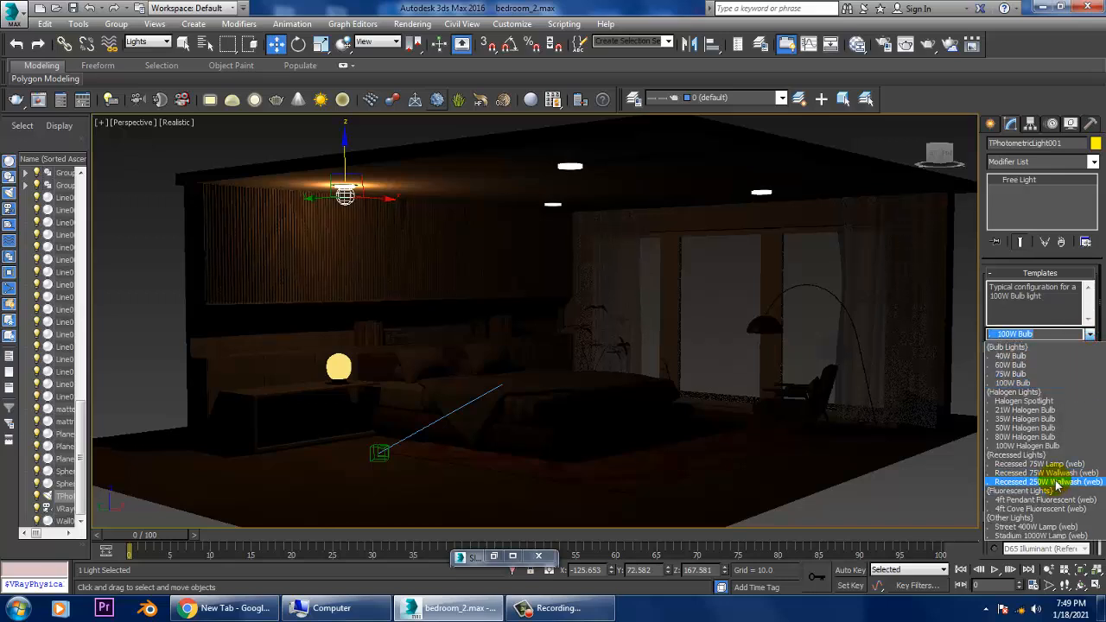
left_click(1055, 484)
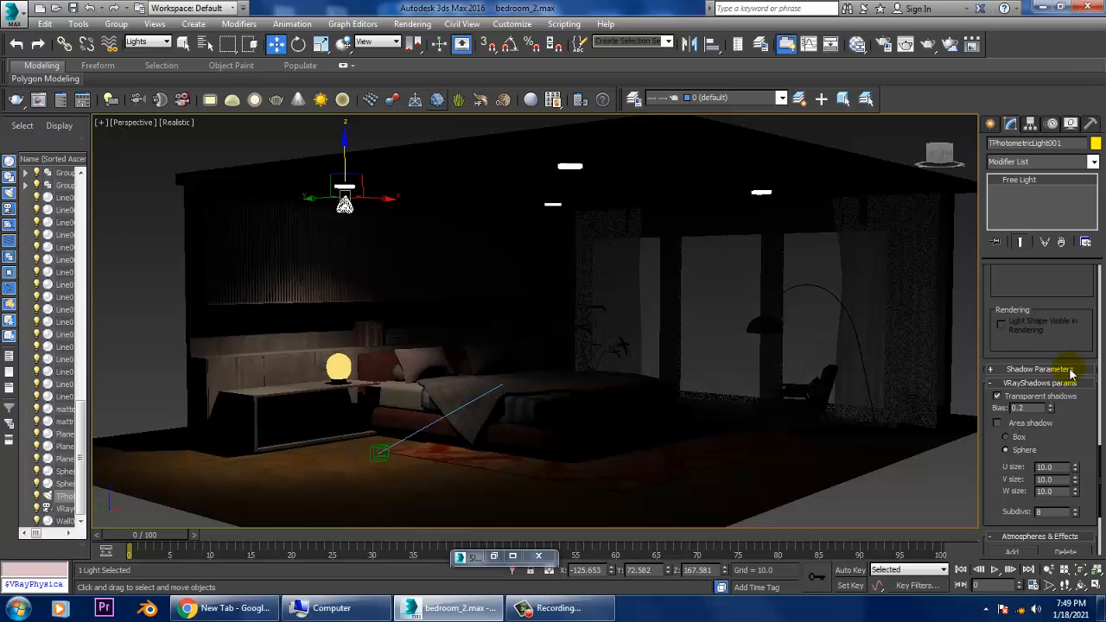
scroll(1065, 309, "up", 5)
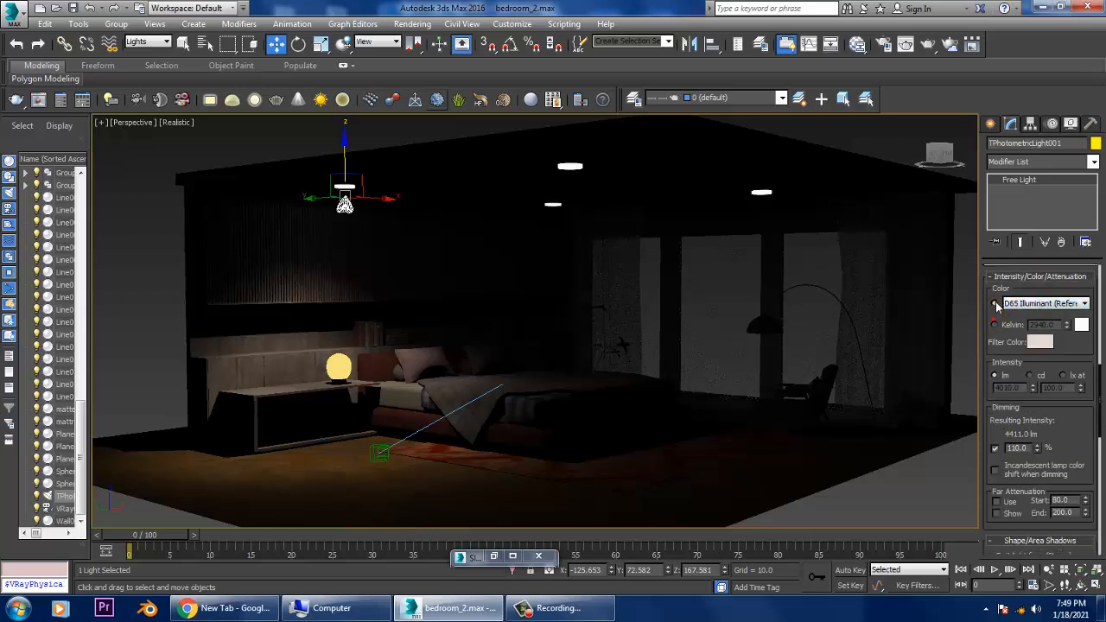
scroll(999, 324, "up", 4)
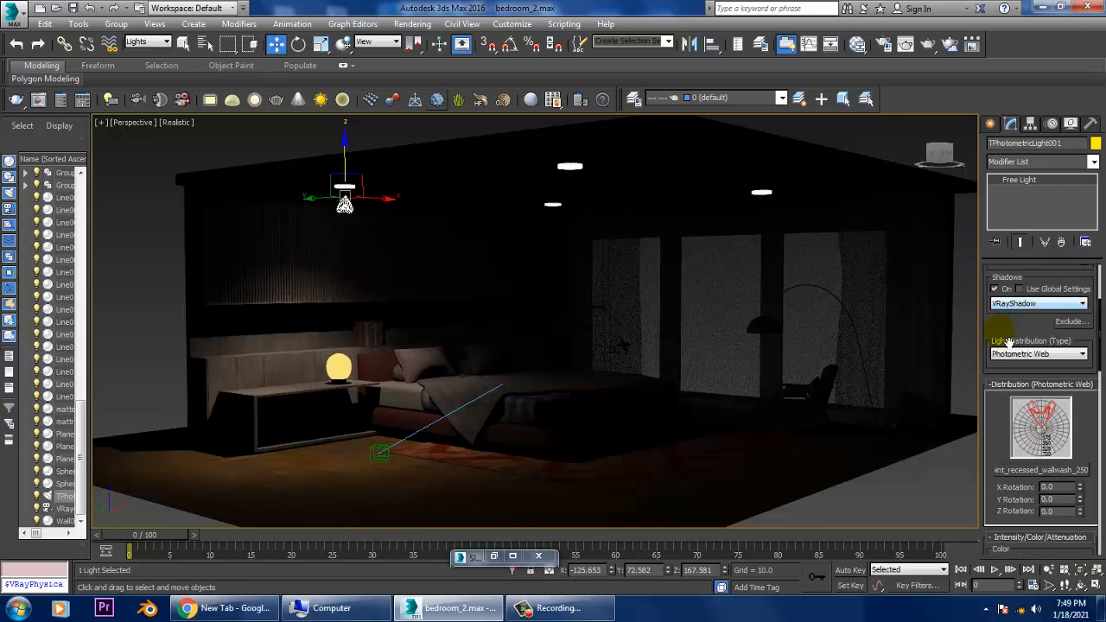
left_click_drag(1007, 342, 1016, 596)
Choose the Bulb Lights category heading as template, and undo the template changes to restore the target light.
left_click(1090, 336)
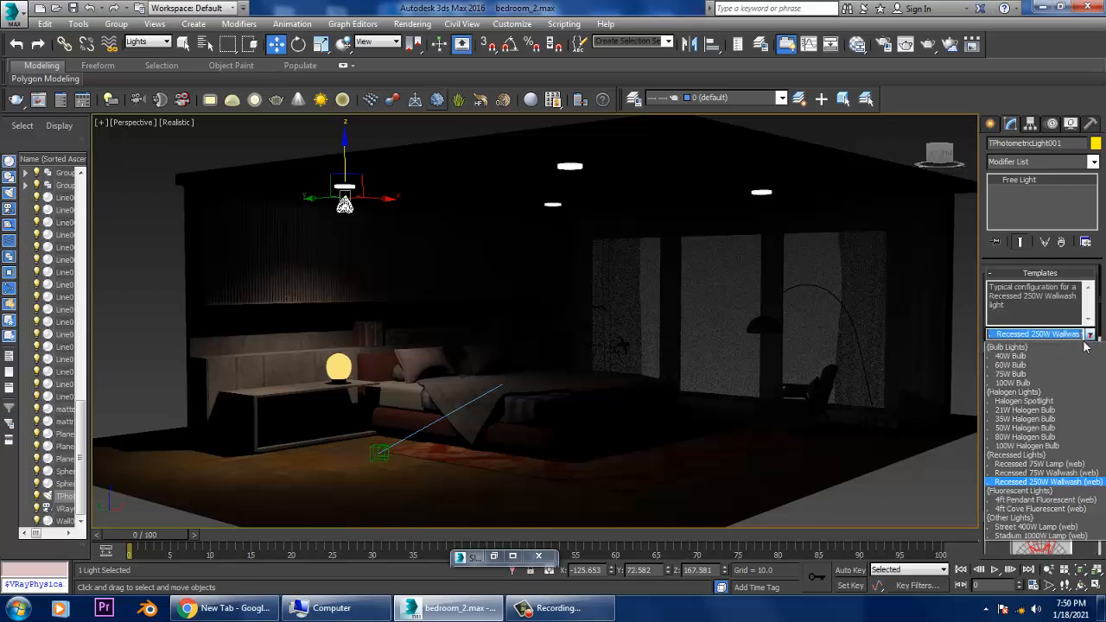
left_click(1011, 347)
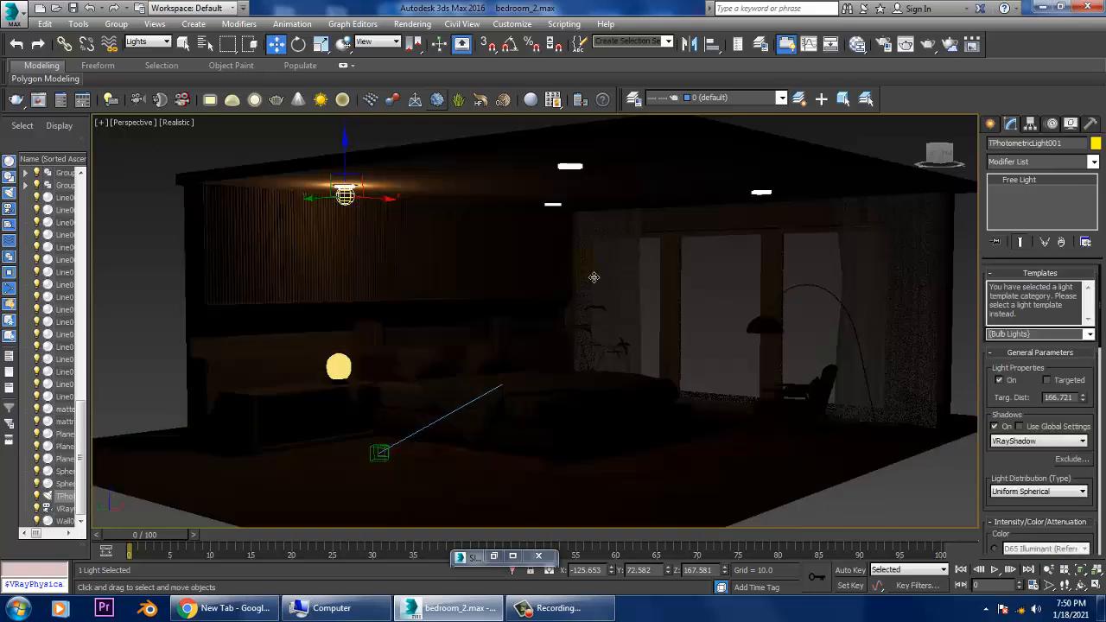
key("ctrl+z")
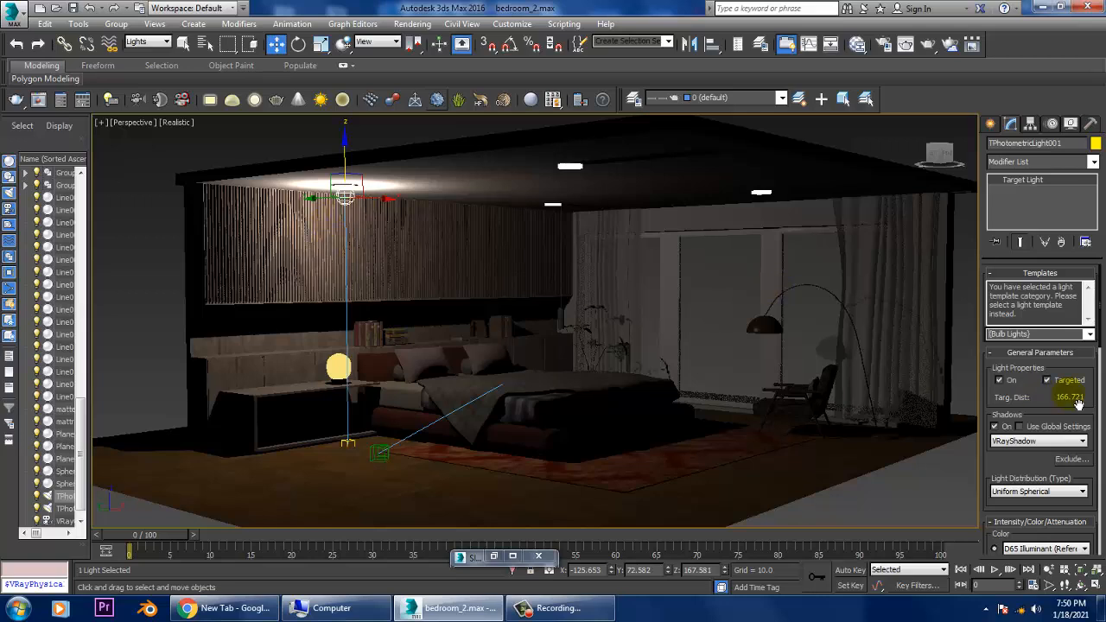
Try the Sphere and Line shapes for the light's emission and return it to Point.
scroll(1045, 405, "down", 5)
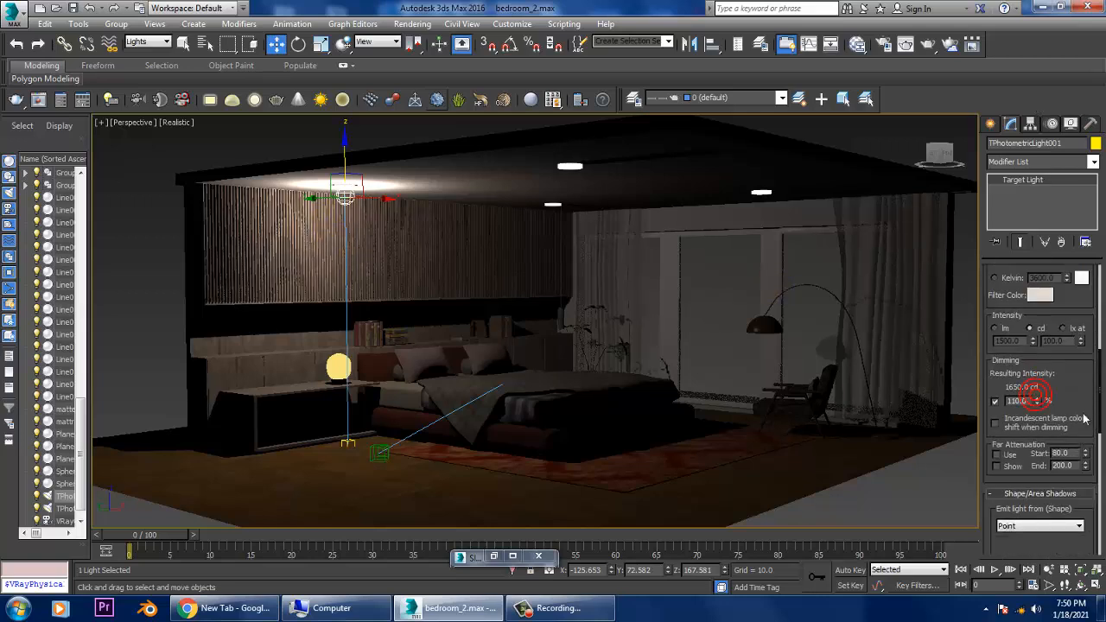
left_click_drag(1084, 408, 1081, 305)
left_click(1046, 411)
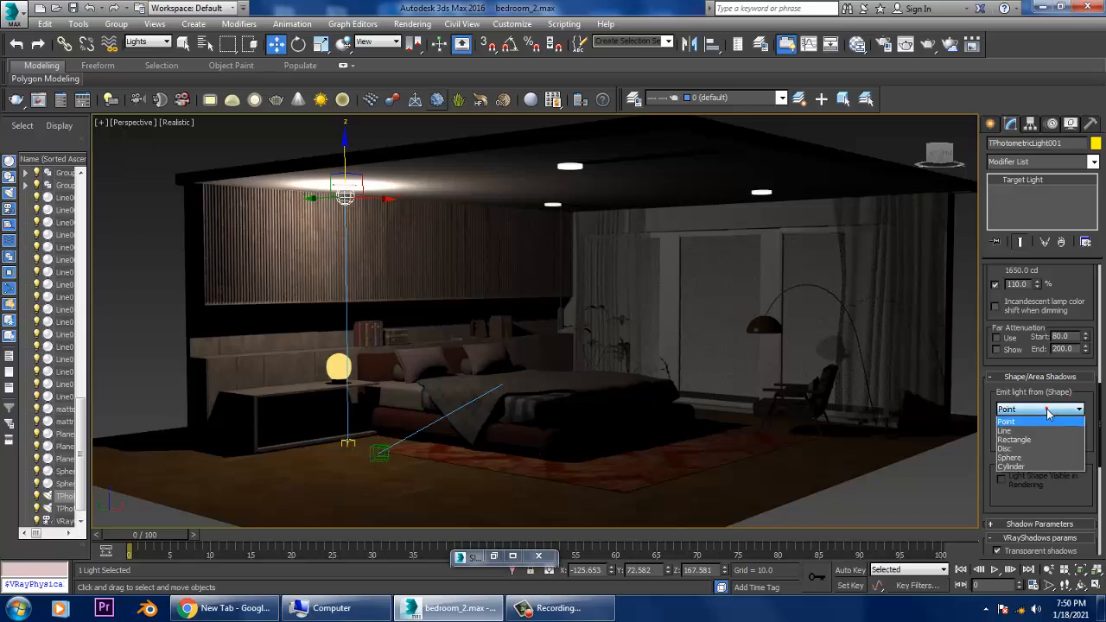
left_click(1036, 457)
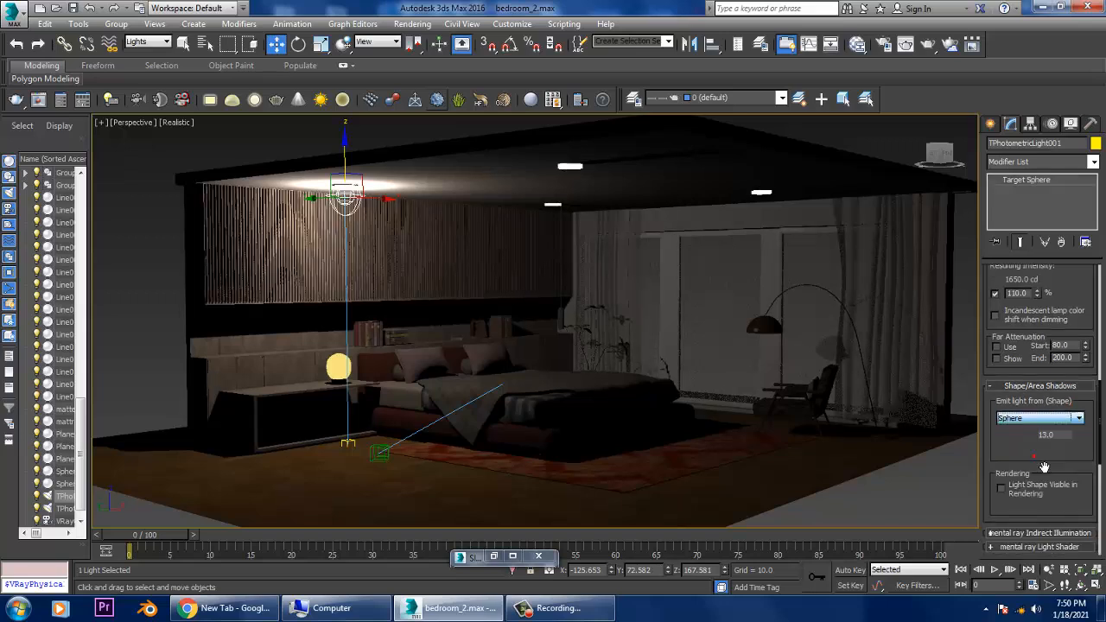
left_click(1042, 420)
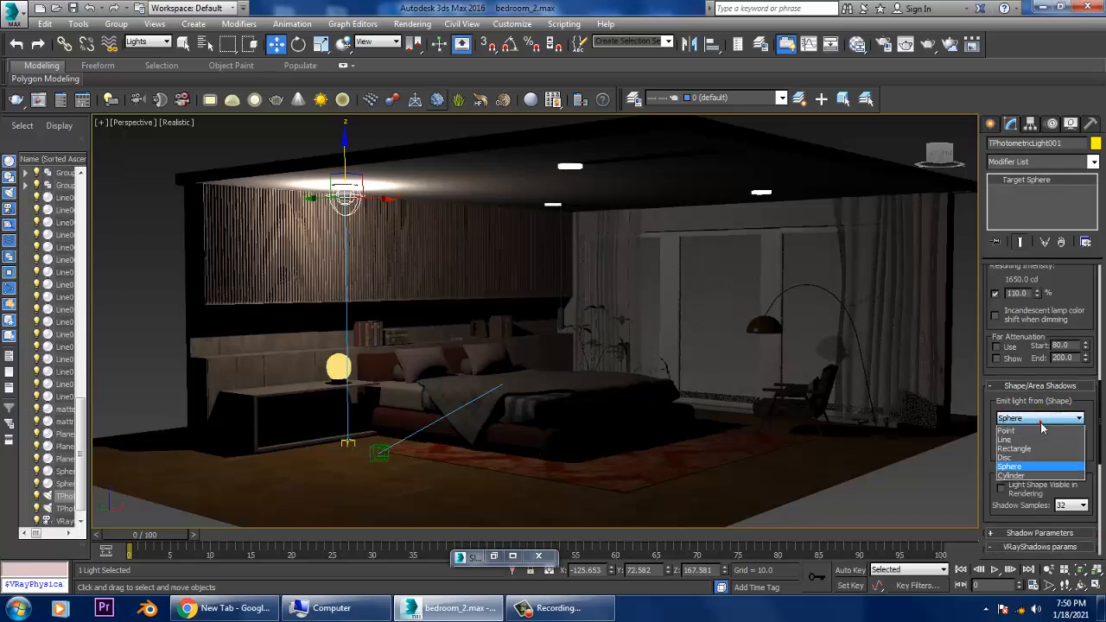
left_click(1042, 421)
left_click(1040, 420)
left_click(1039, 441)
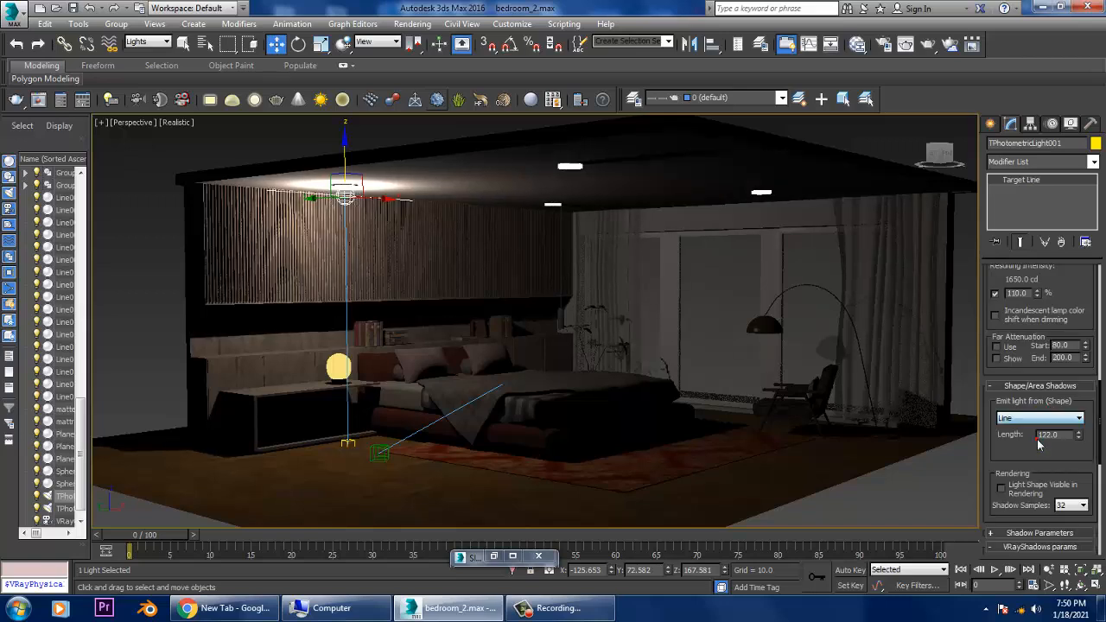
left_click(1040, 420)
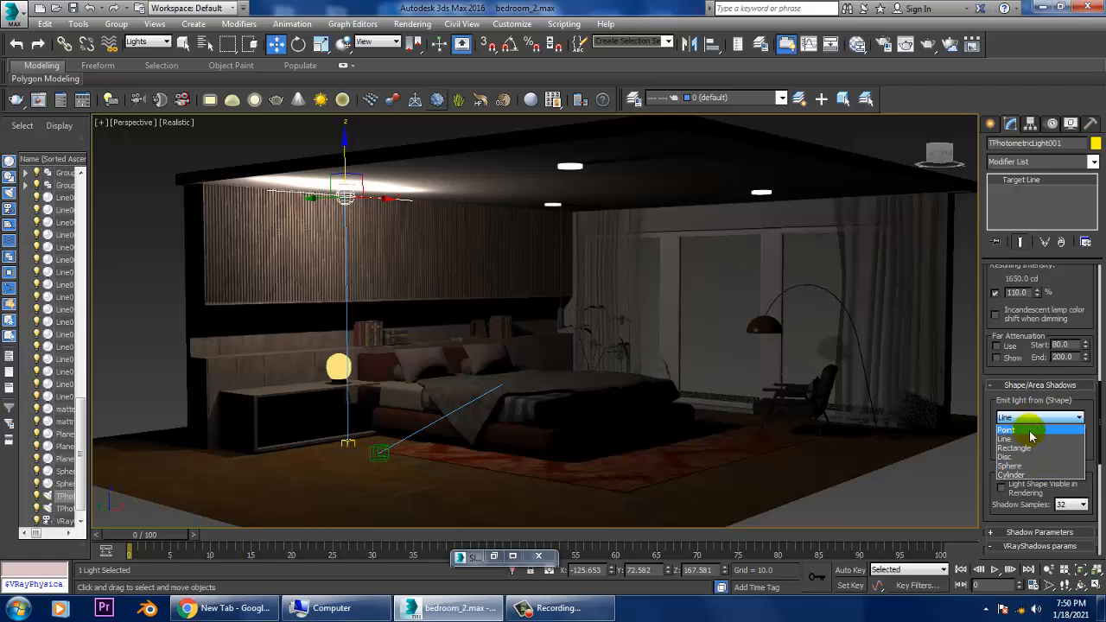
left_click(1035, 429)
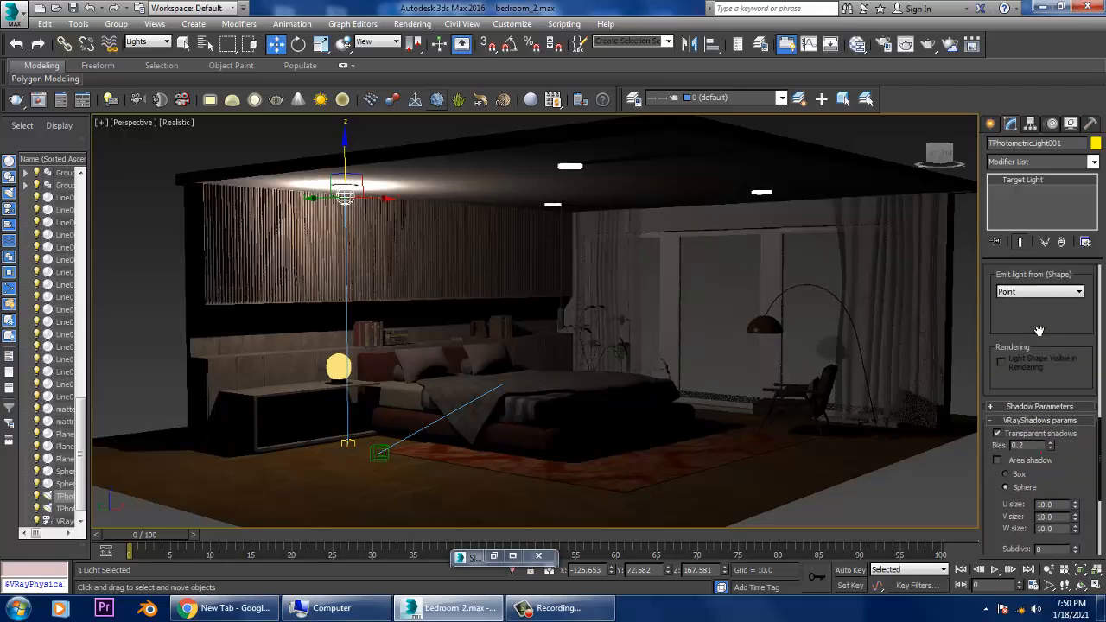
Set the light's dimming to 83.6% and its filter color to a warmer beige (red 181, green 152, blue 128).
scroll(1040, 466, "up", 5)
left_click_drag(1069, 473, 1046, 398)
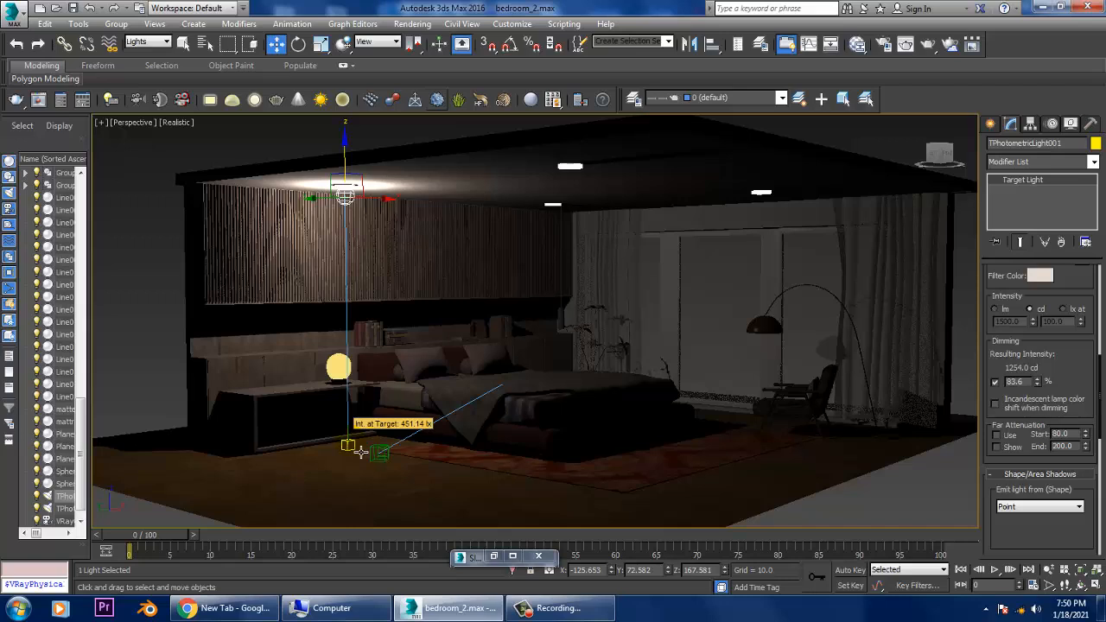
left_click(1045, 277)
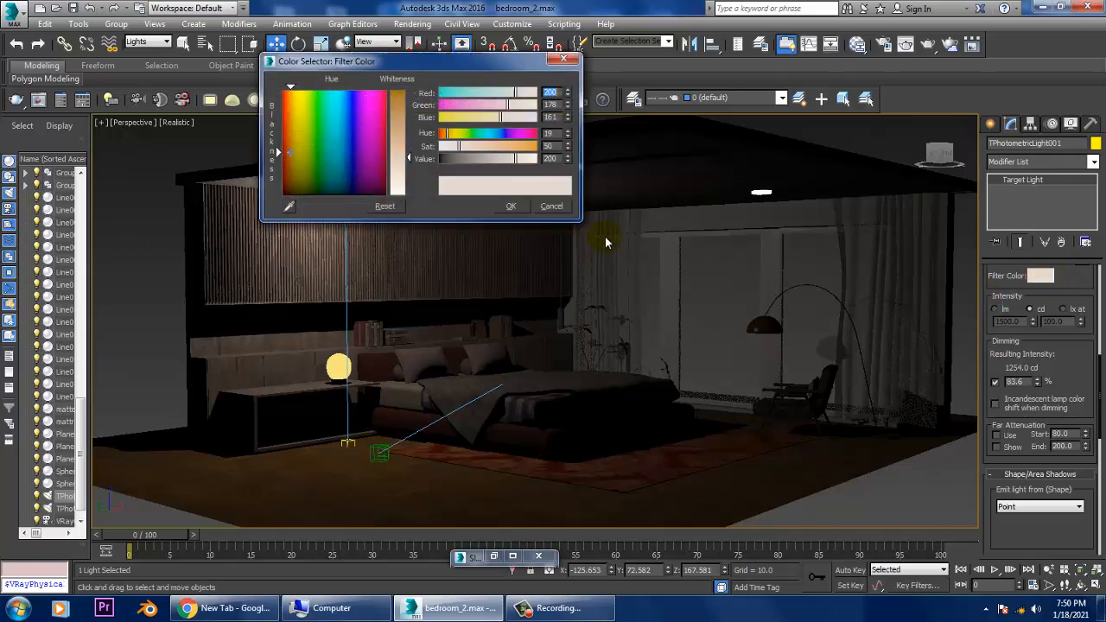
left_click(406, 156)
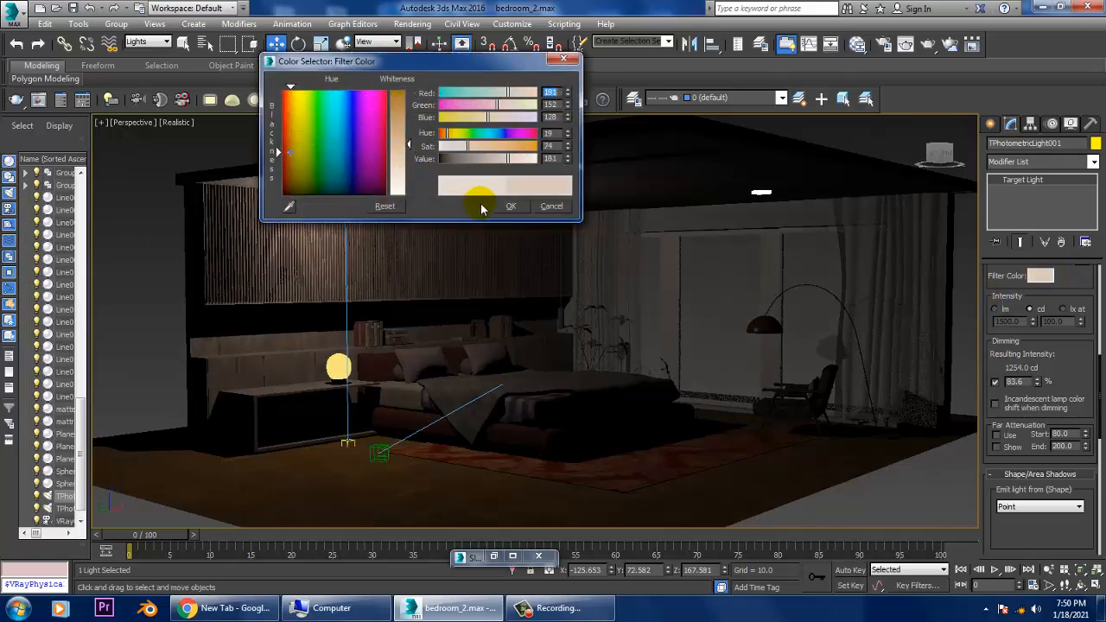
left_click(510, 205)
Clone the light together with its target in the top view to the opposite side of the bed.
left_click(344, 450)
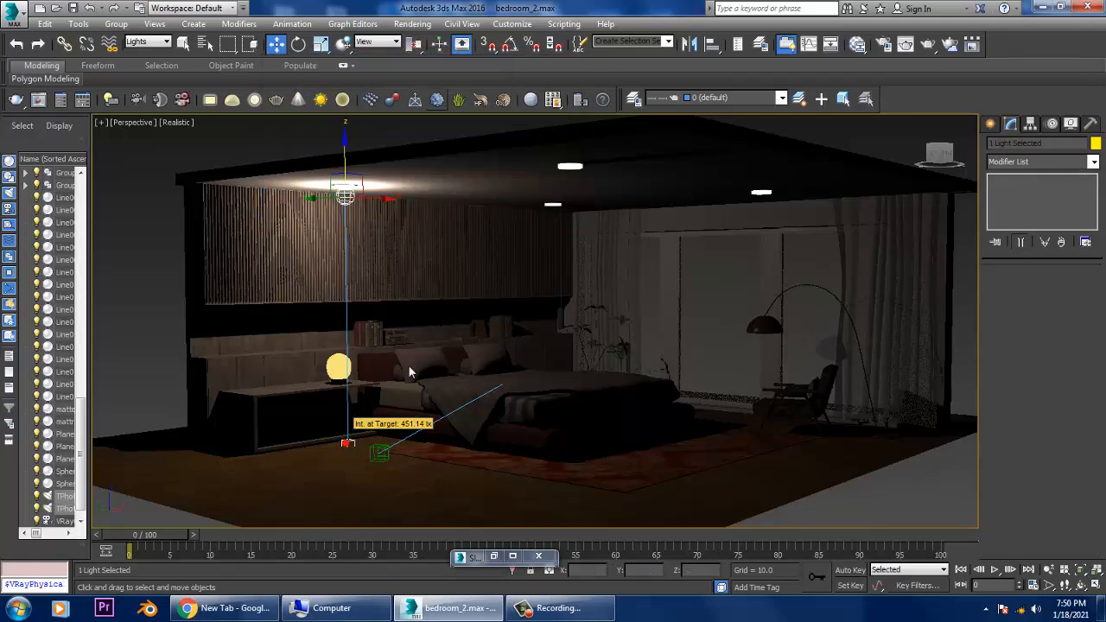
key("alt+w")
key("alt+w")
middle_click_drag(335, 234, 361, 235)
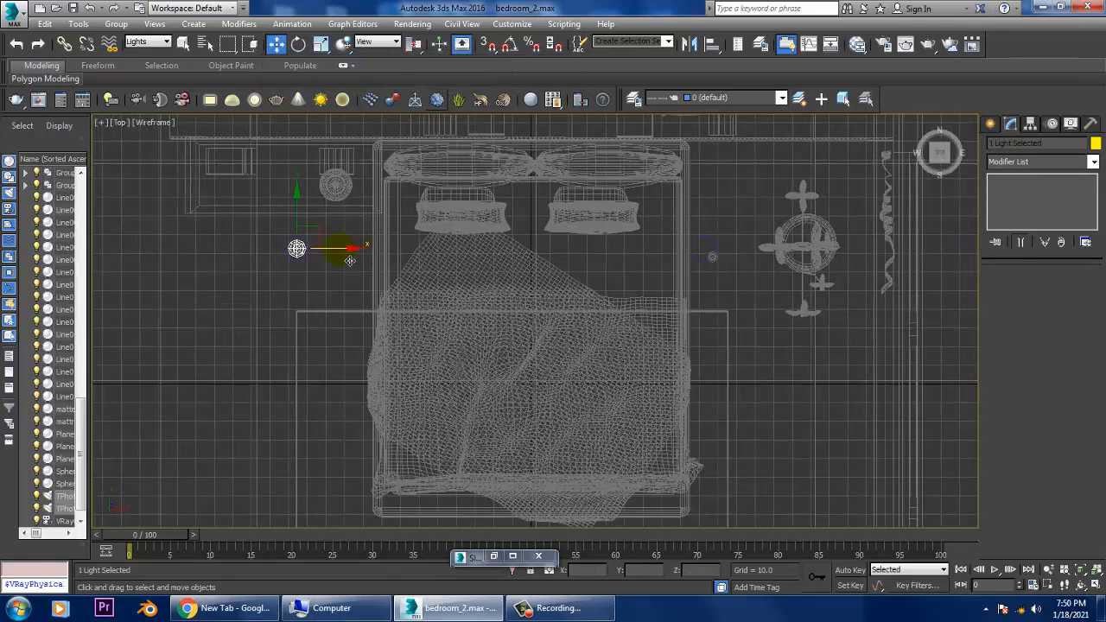
mouse_move(350, 260)
left_mouse_down("shift")
mouse_move(771, 259)
mouse_move(756, 247)
left_mouse_up("shift")
left_click(548, 363)
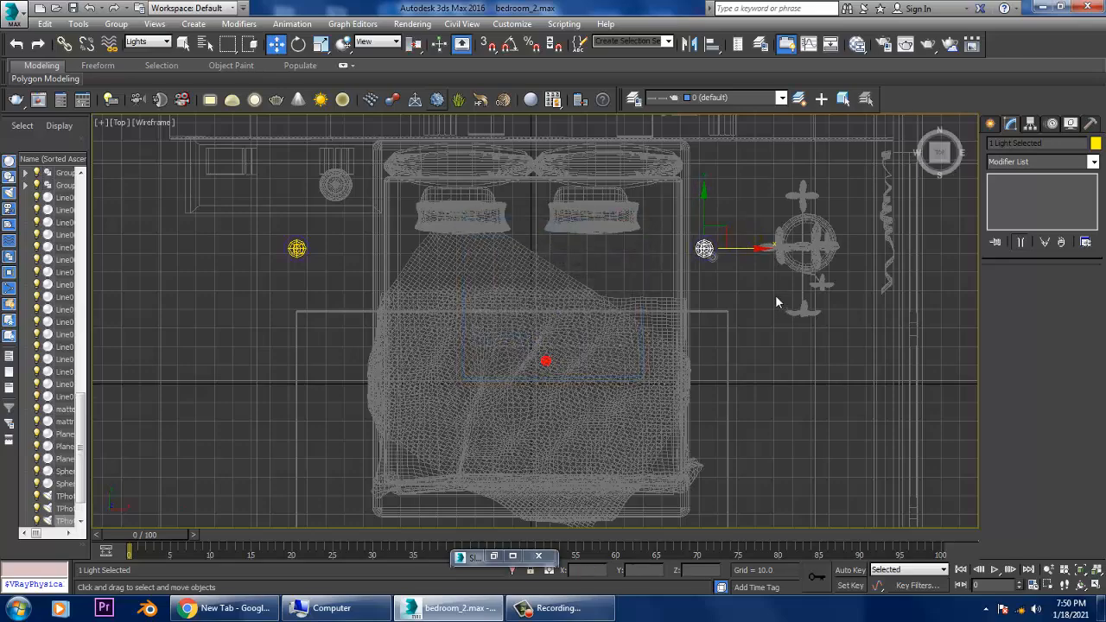
Clone the light and its target toward the foot of the room and across, completing a rectangle of four ceiling lights.
scroll(775, 295, "down", 5)
scroll(771, 302, "up", 3)
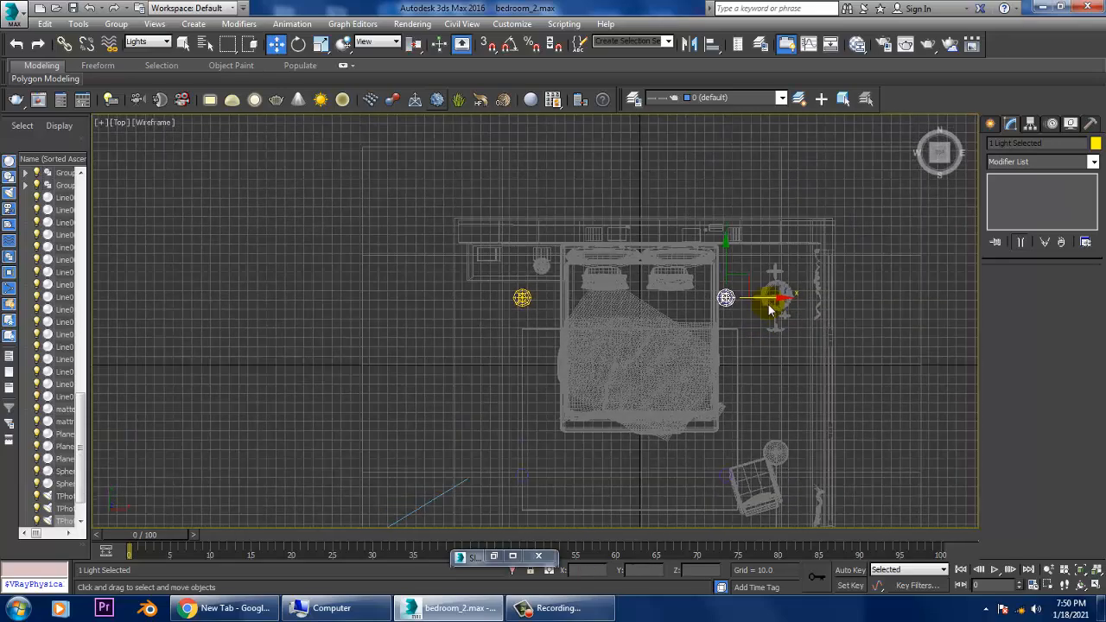
middle_click_drag(771, 311, 773, 266)
middle_click_drag(725, 233, 728, 165)
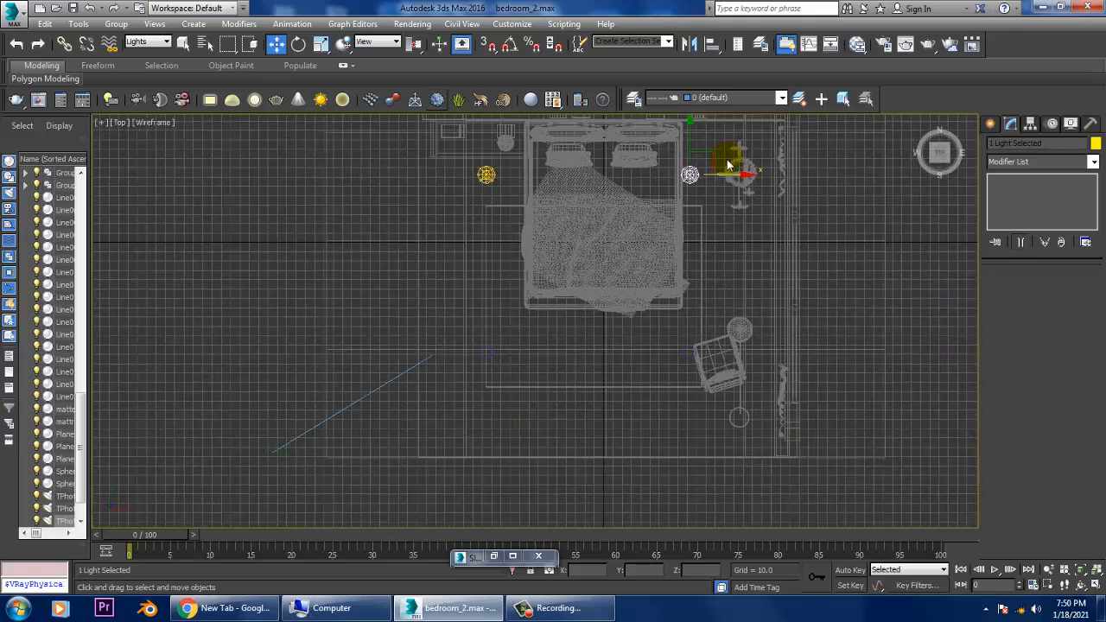
mouse_move(702, 150)
left_mouse_down()
mouse_move(733, 328)
mouse_move(531, 354)
mouse_move(542, 358)
left_mouse_up()
left_click(551, 364)
left_click(569, 363)
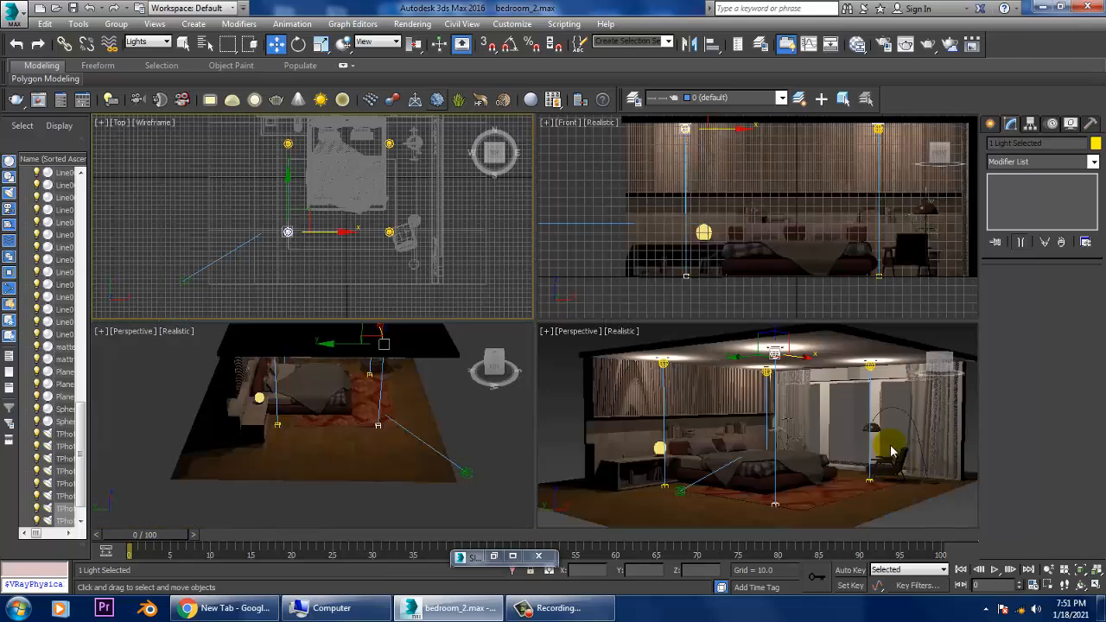
Check the lighting through the V-Ray camera with safe frames shown, and return the maximized viewport to perspective.
key("alt+w")
key("c")
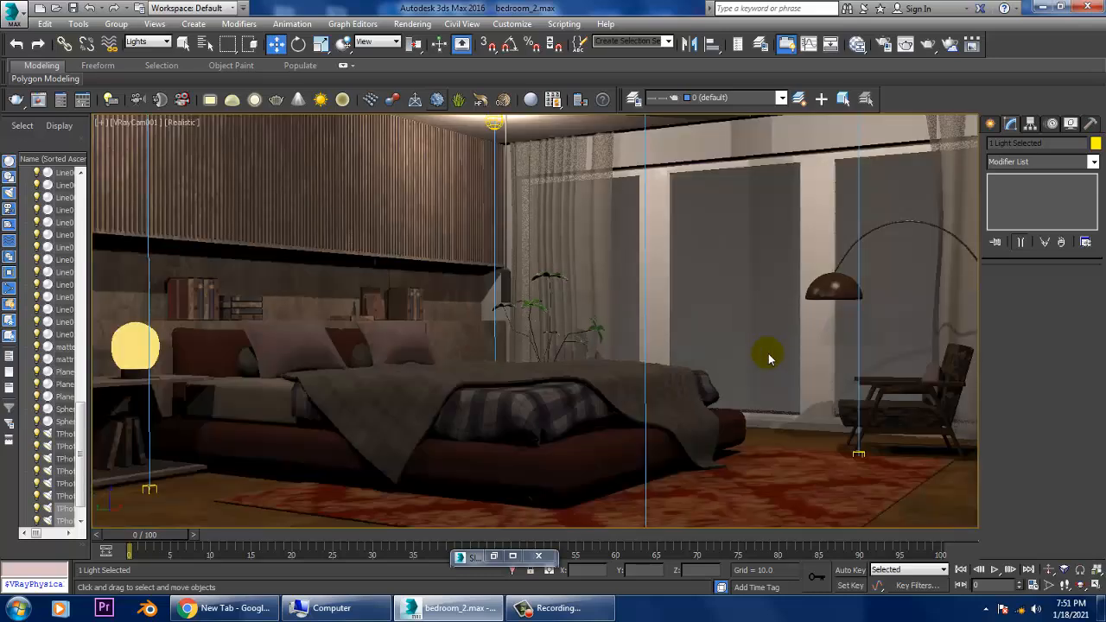
key("shift+f")
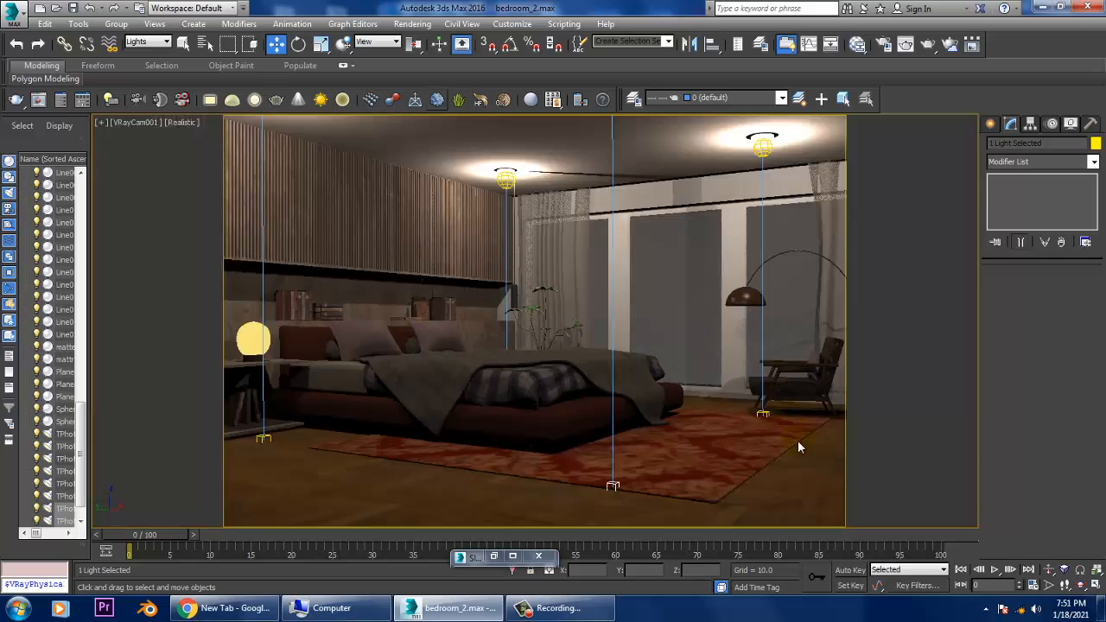
left_click(663, 350)
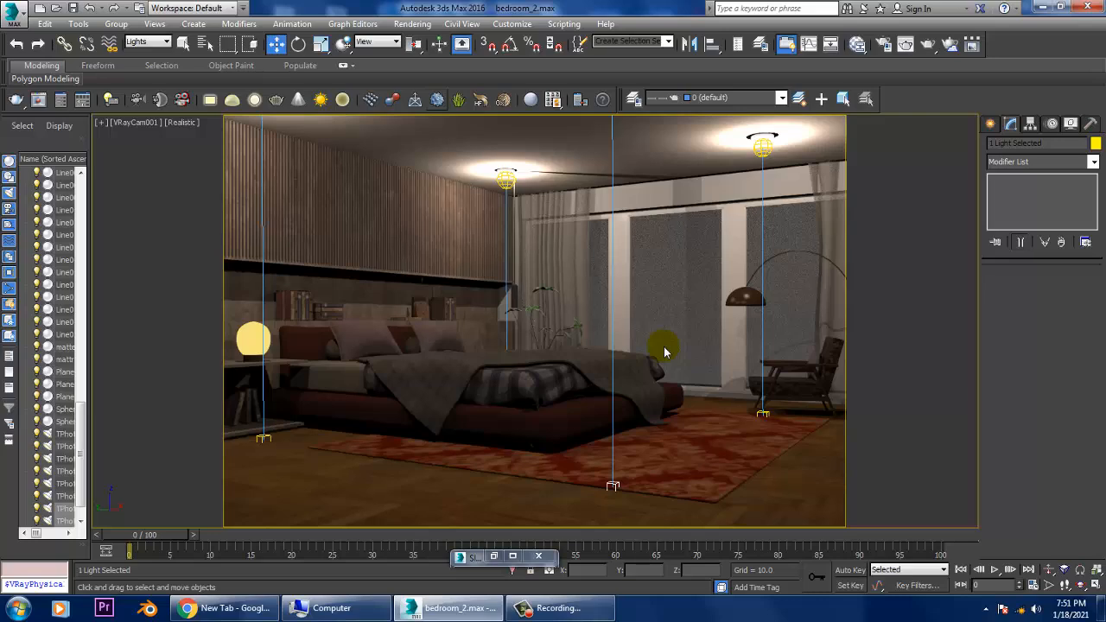
key("p")
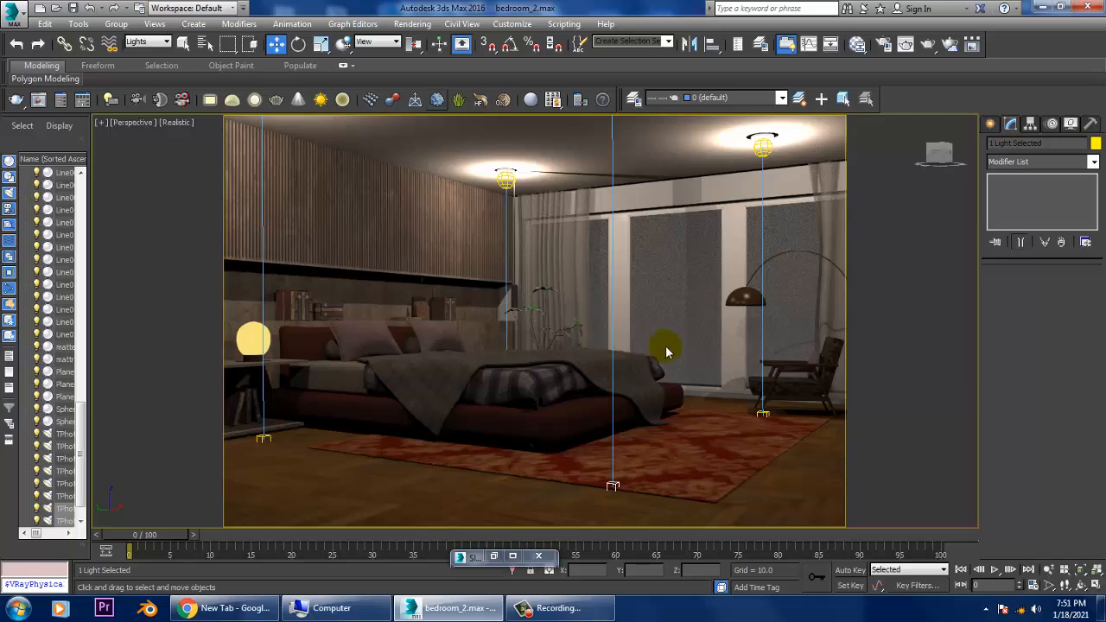
Examine the bedroom, its ceiling lights and the window wall from several angles in the perspective view.
middle_click_drag(699, 328, 578, 396, "alt")
scroll(774, 326, "down", 5)
scroll(578, 397, "up", 1)
middle_click_drag(580, 352, 606, 354)
scroll(618, 368, "up", 4)
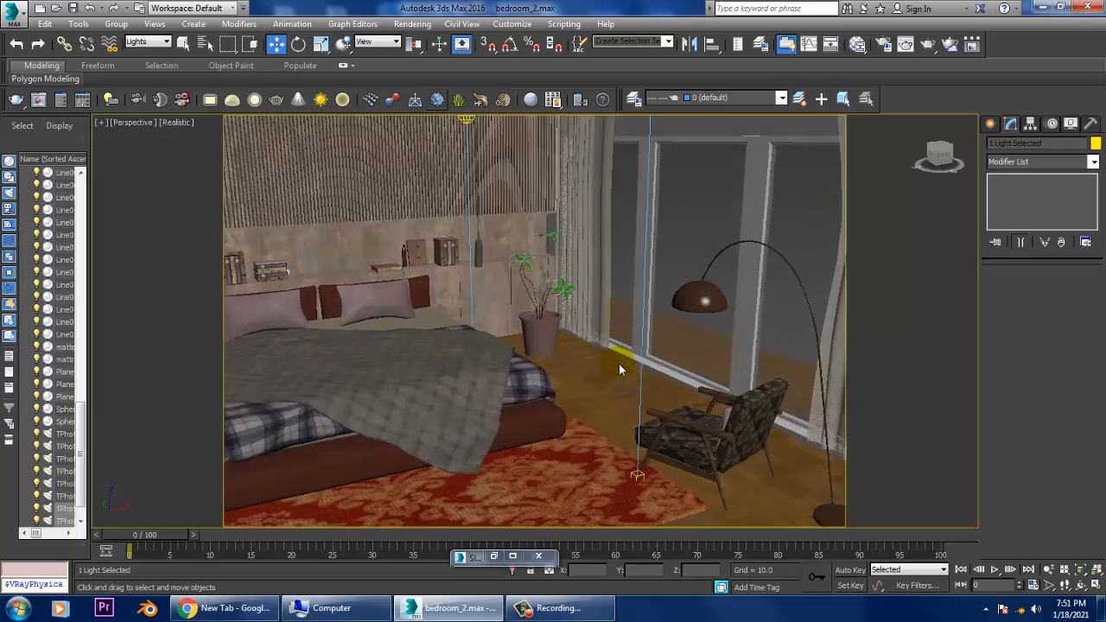
scroll(618, 369, "down", 4)
middle_click_drag(678, 351, 689, 313, "alt")
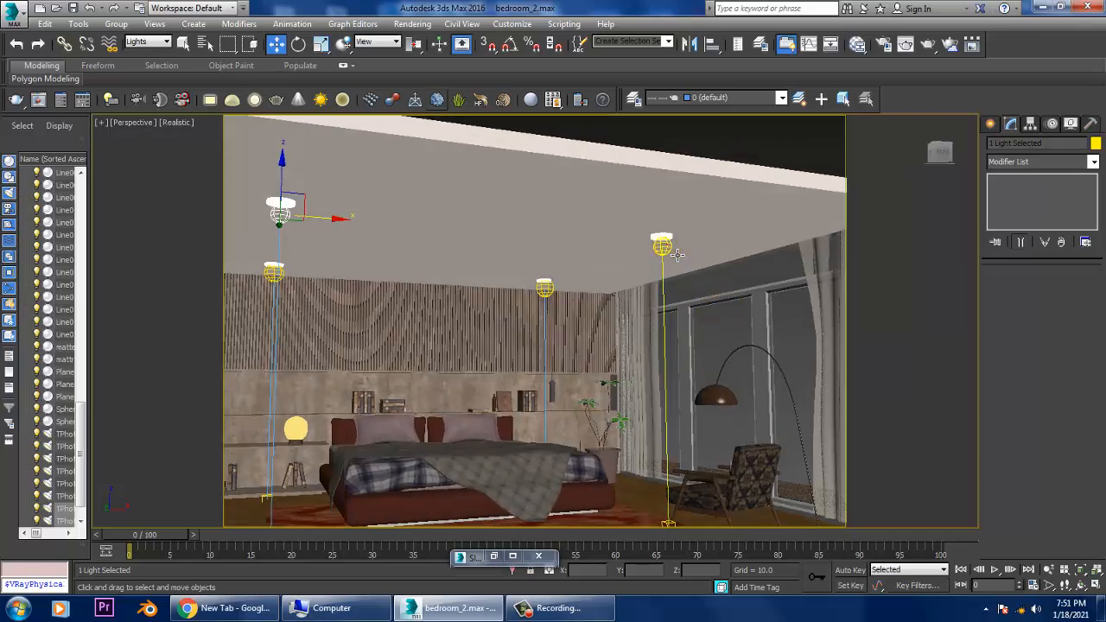
left_click(672, 250)
middle_click_drag(723, 394, 710, 303, "alt")
Activate the VRayLight tool with the Plane type and turn the other perspective viewport into a maximized wireframe left view.
left_click(989, 124)
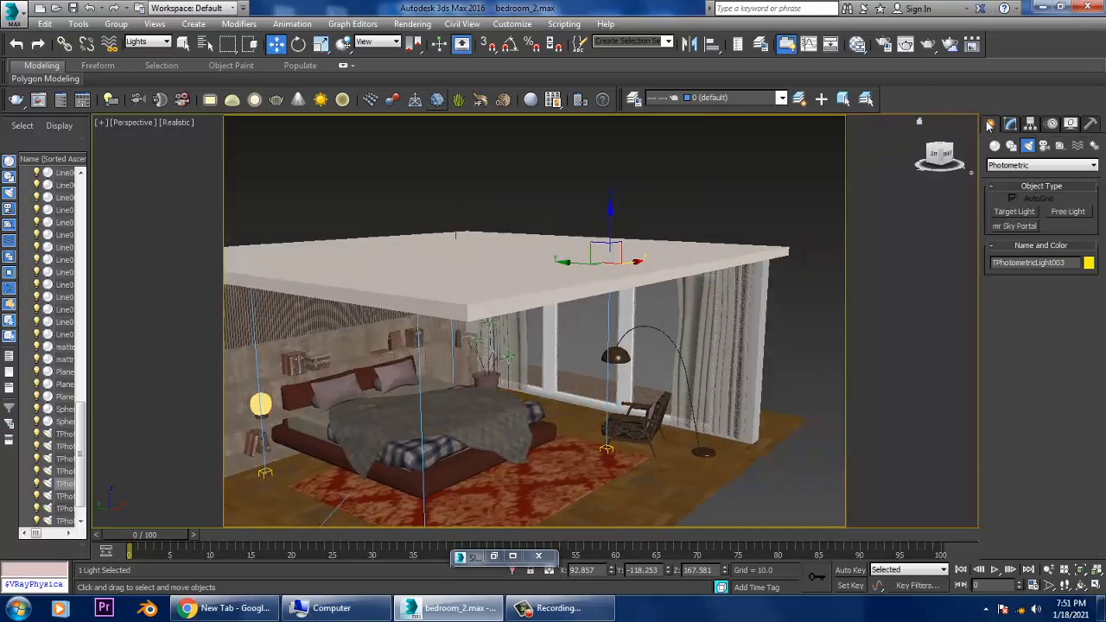
left_click(1039, 165)
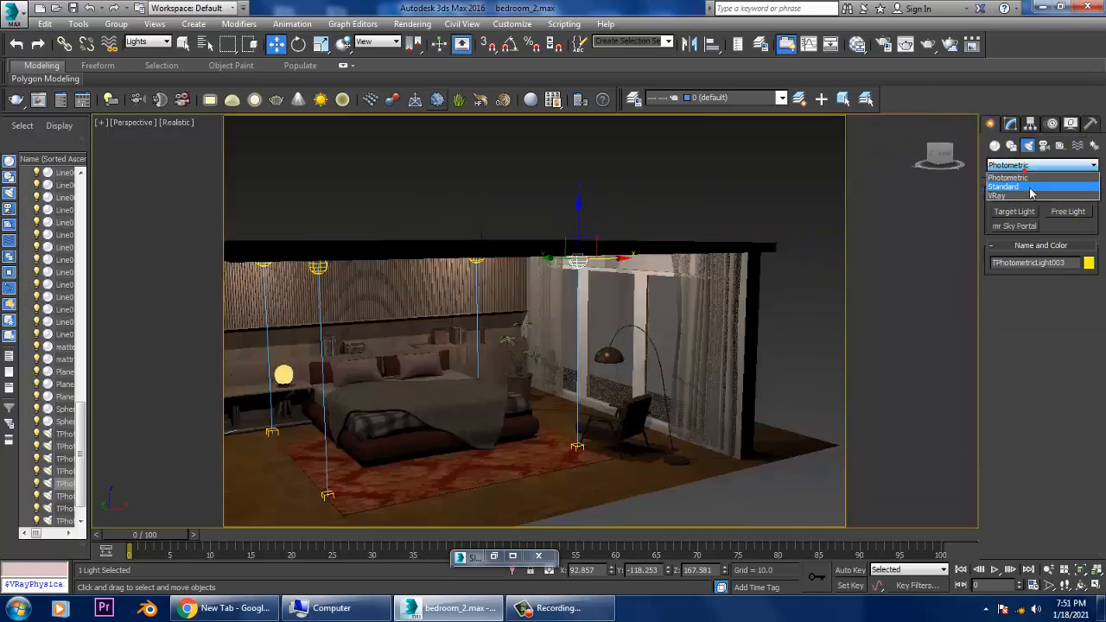
left_click(1031, 195)
left_click(1026, 214)
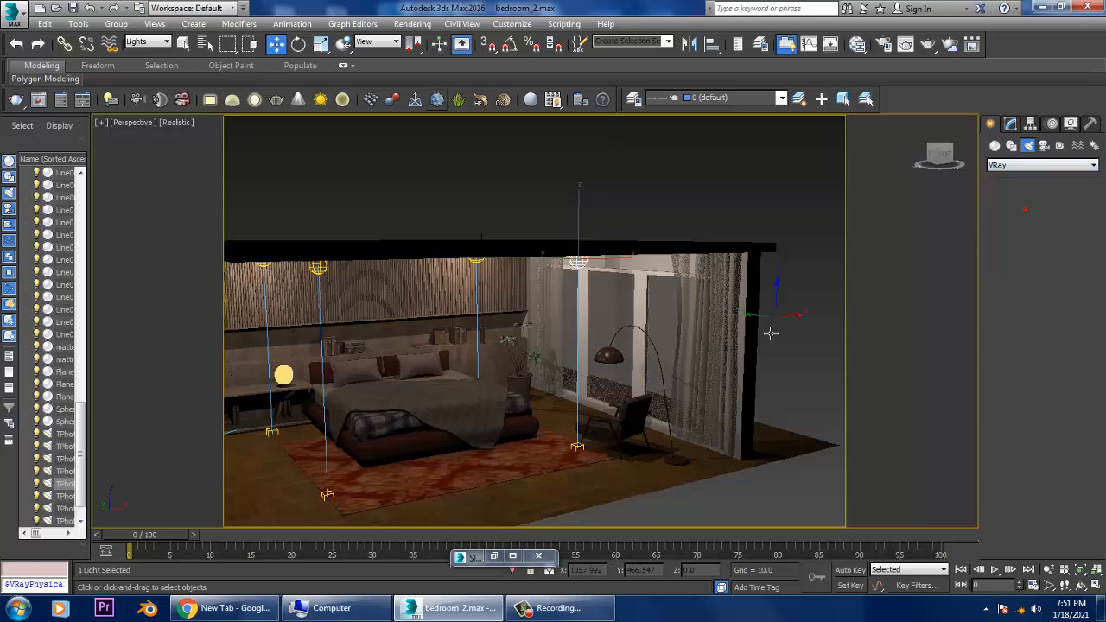
scroll(768, 363, "down", 1)
middle_click_drag(768, 363, 571, 383)
key("alt+w")
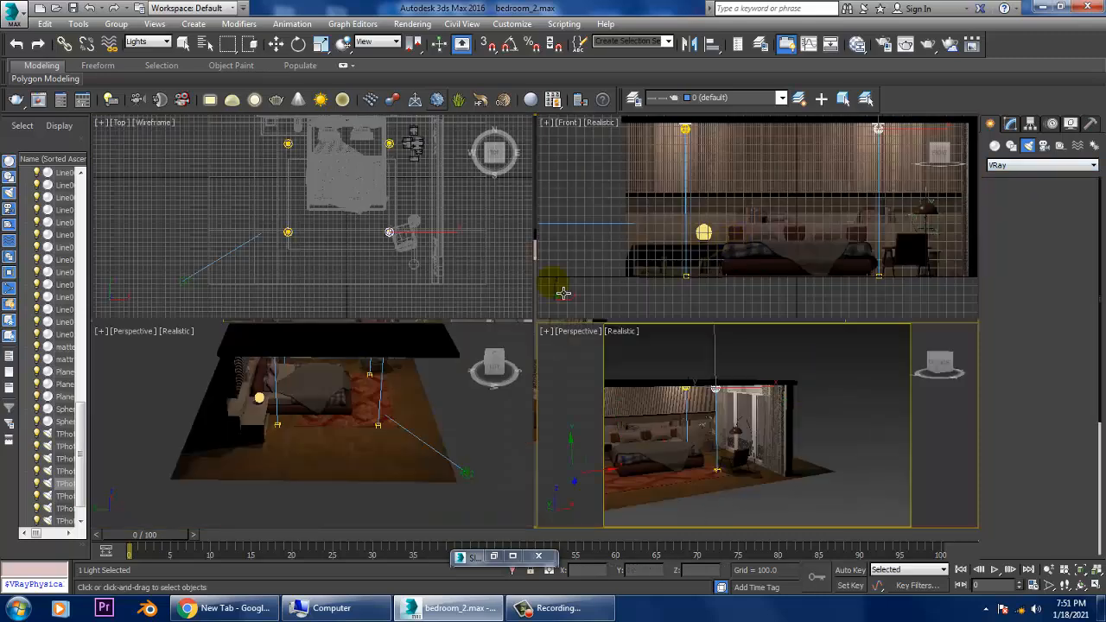
middle_click_drag(366, 428, 326, 425)
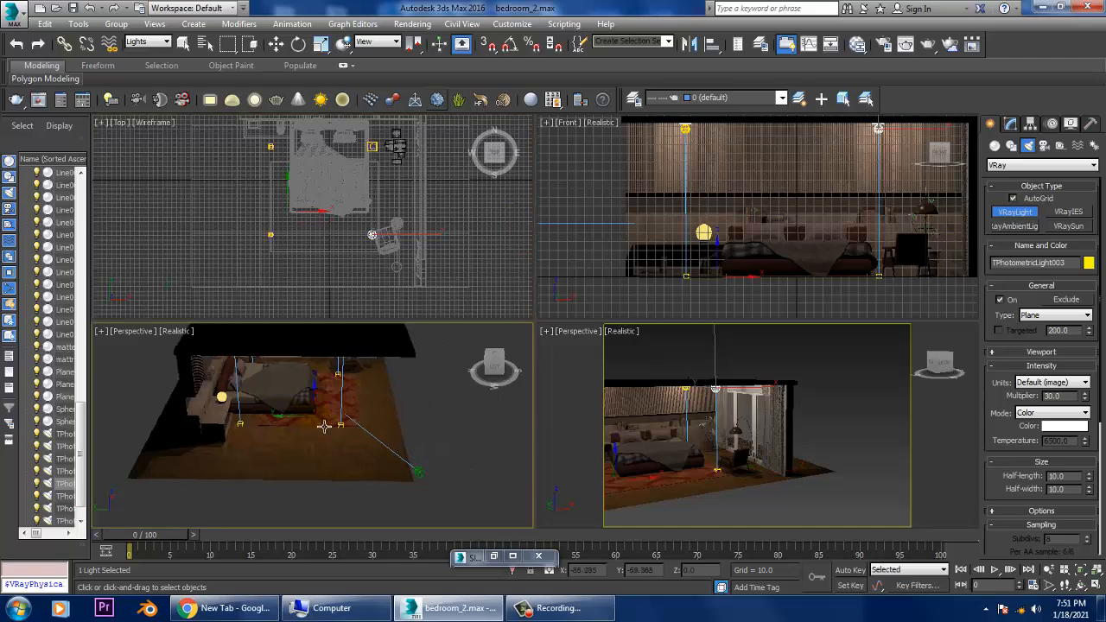
key("l")
key("alt+w")
scroll(430, 418, "down", 5)
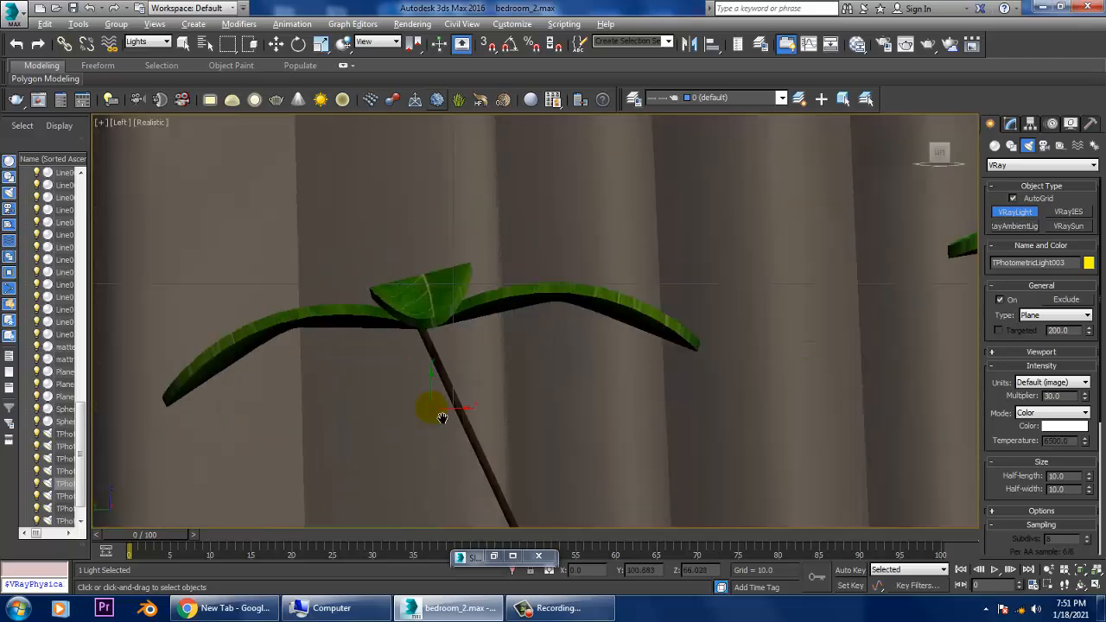
key("F3")
middle_click_drag(438, 415, 487, 380)
scroll(488, 380, "up", 3)
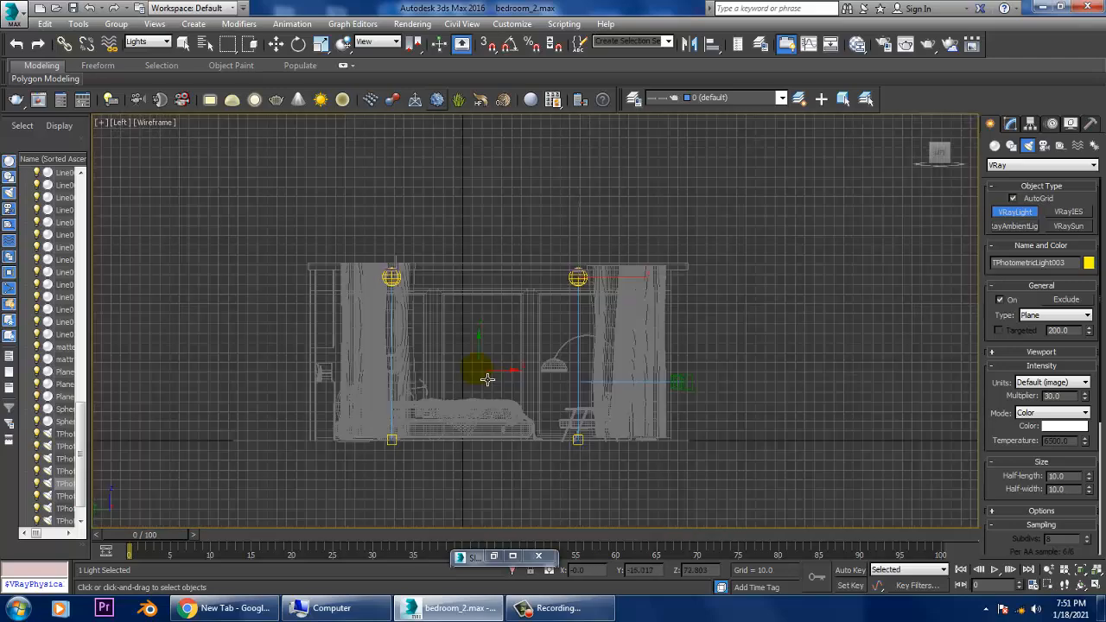
Draw a plane light across the window area, with a half-length of about 166.6 and a half-width of about 73.9.
left_click_drag(352, 299, 677, 442)
key("w")
key("alt+w")
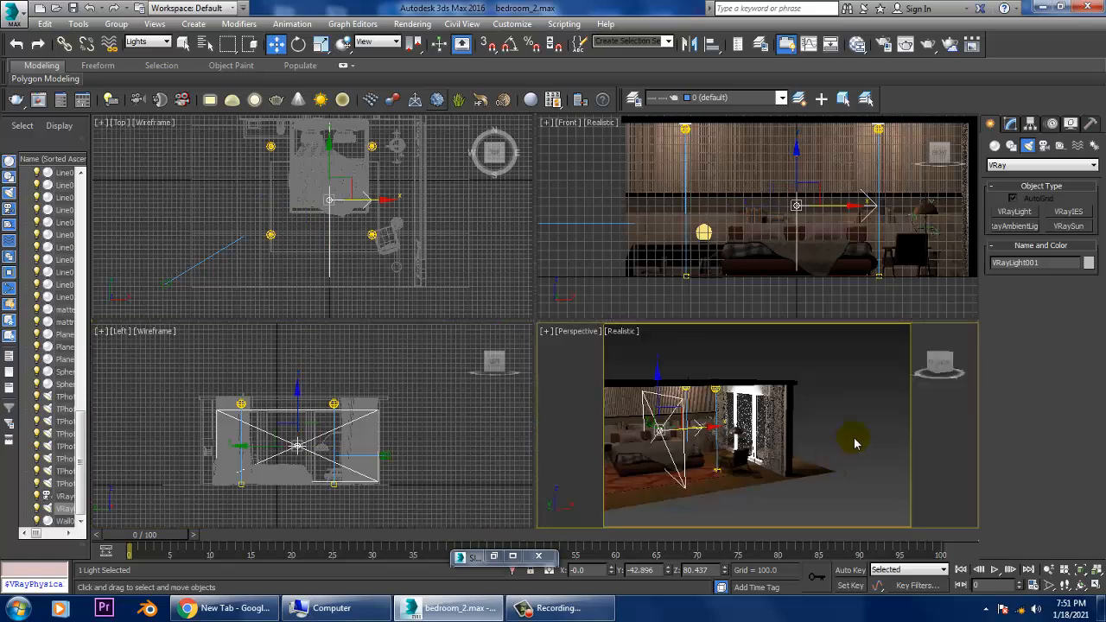
Rotate the plane light with angle snap on so that it points away from the windows into the room.
key("alt+w")
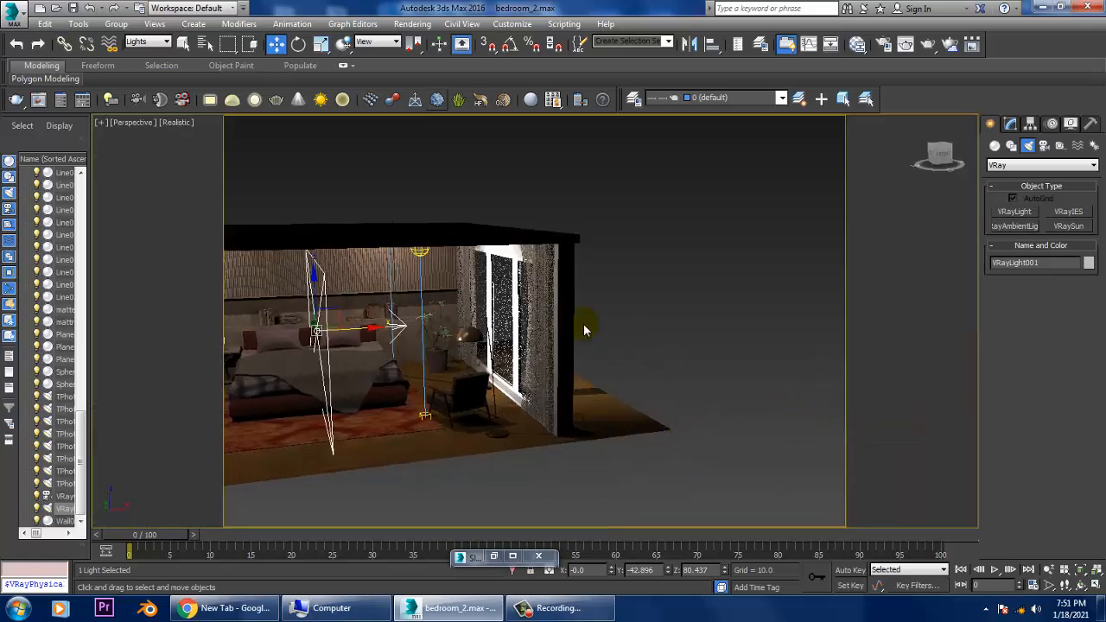
middle_click_drag(677, 338, 795, 344)
key("e")
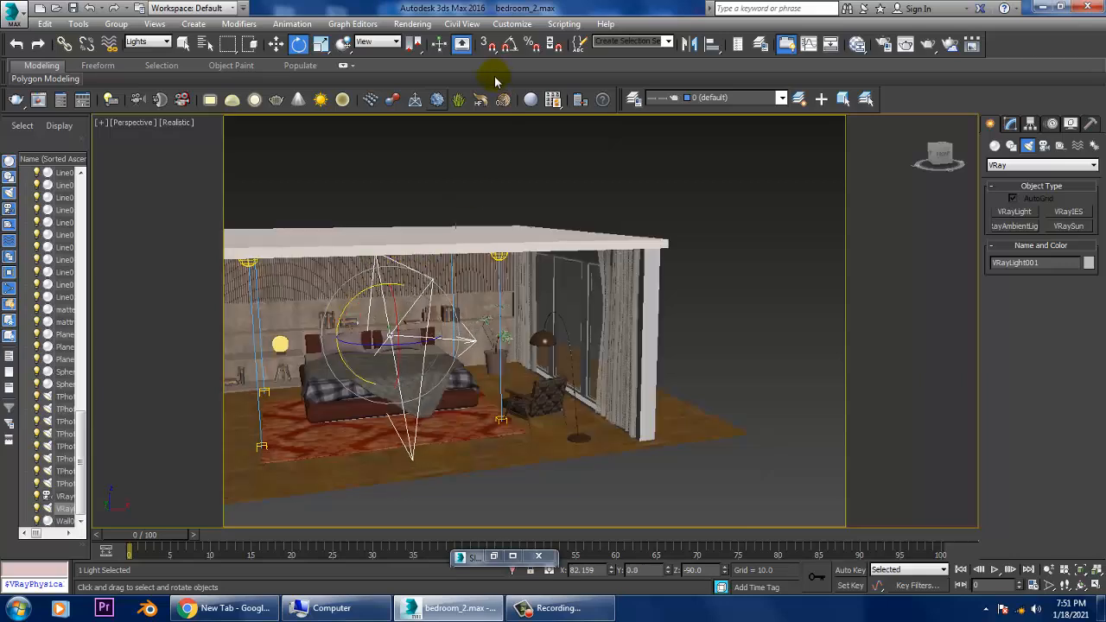
left_click(510, 44)
mouse_move(354, 326)
left_mouse_down()
mouse_move(375, 314)
mouse_move(361, 319)
left_mouse_up()
Move the plane light along X to about 226.5, just outside the windows.
key("w")
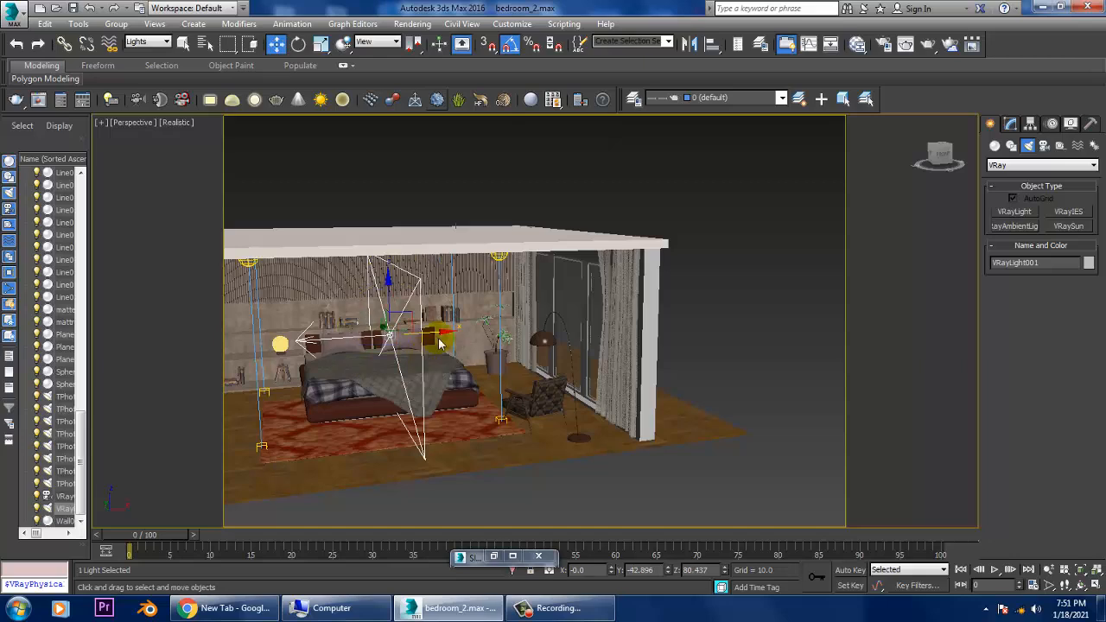
left_click_drag(445, 343, 629, 344)
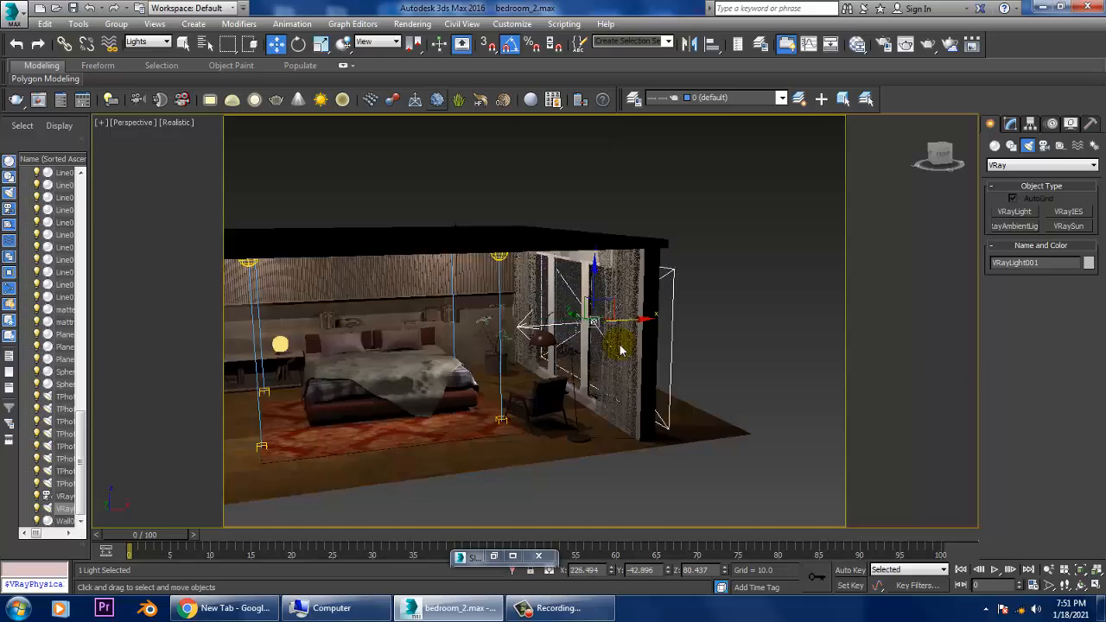
middle_click_drag(554, 344, 597, 333, "alt")
scroll(596, 334, "up", 3)
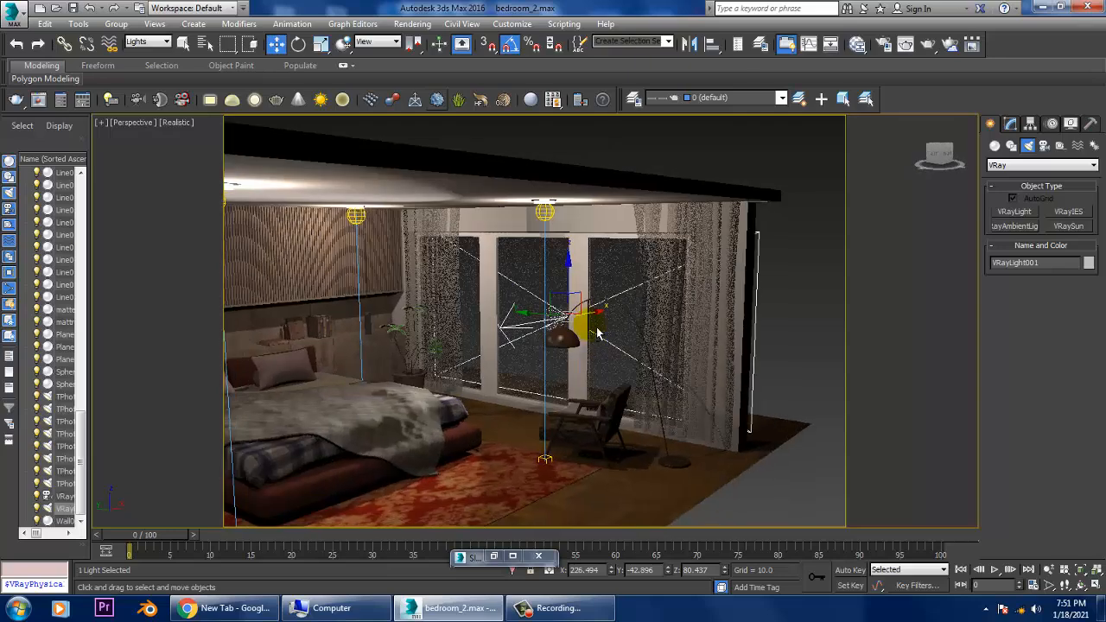
Set the plane light's intensity multiplier to 2.0 and its color to a pale warm beige.
left_click(1010, 123)
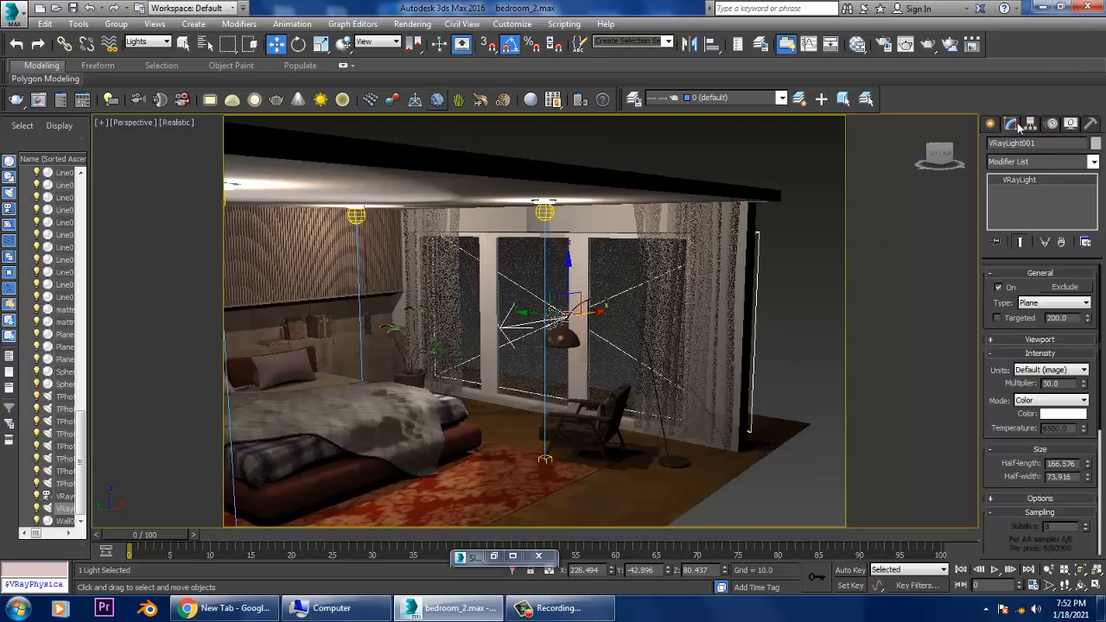
double_click(1062, 382)
type("2")
key("Return")
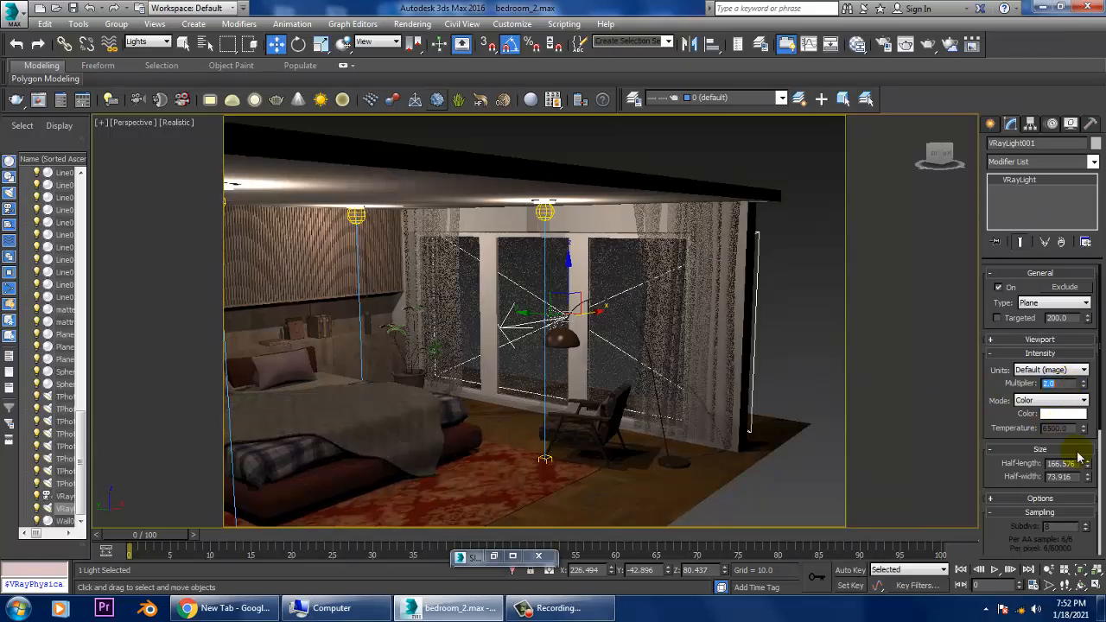
left_click(1063, 413)
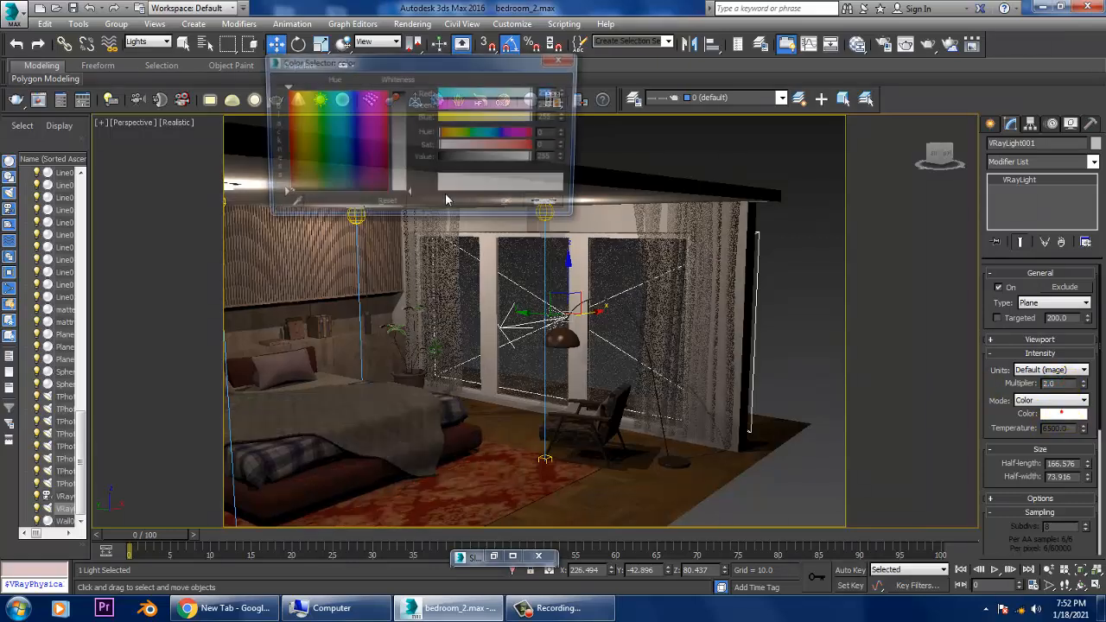
left_click_drag(292, 147, 290, 146)
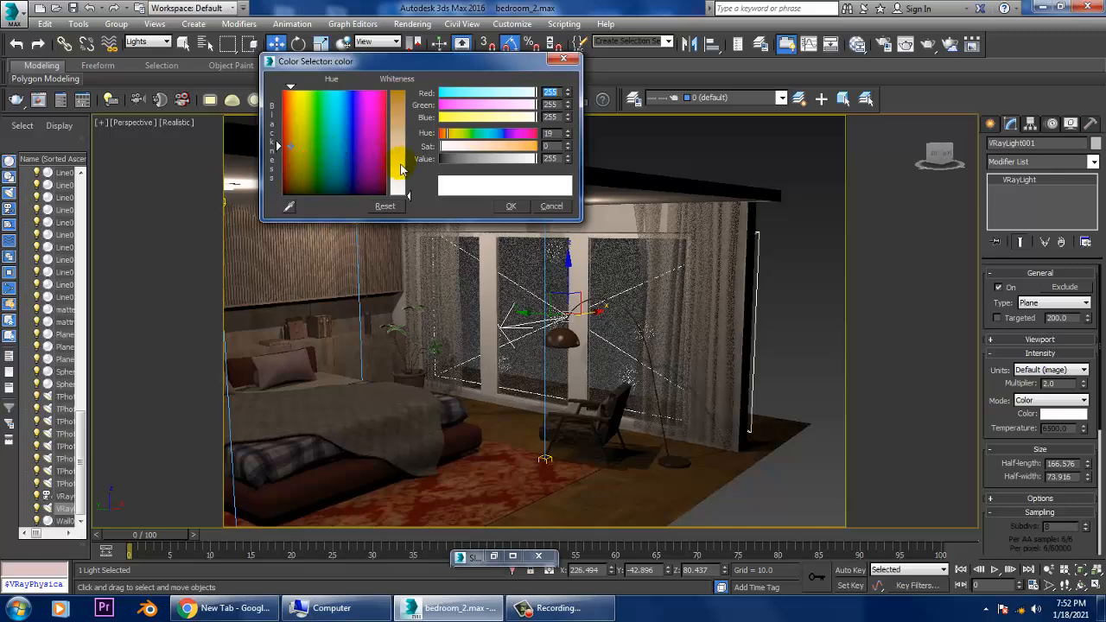
left_click_drag(399, 171, 399, 147)
left_click(510, 206)
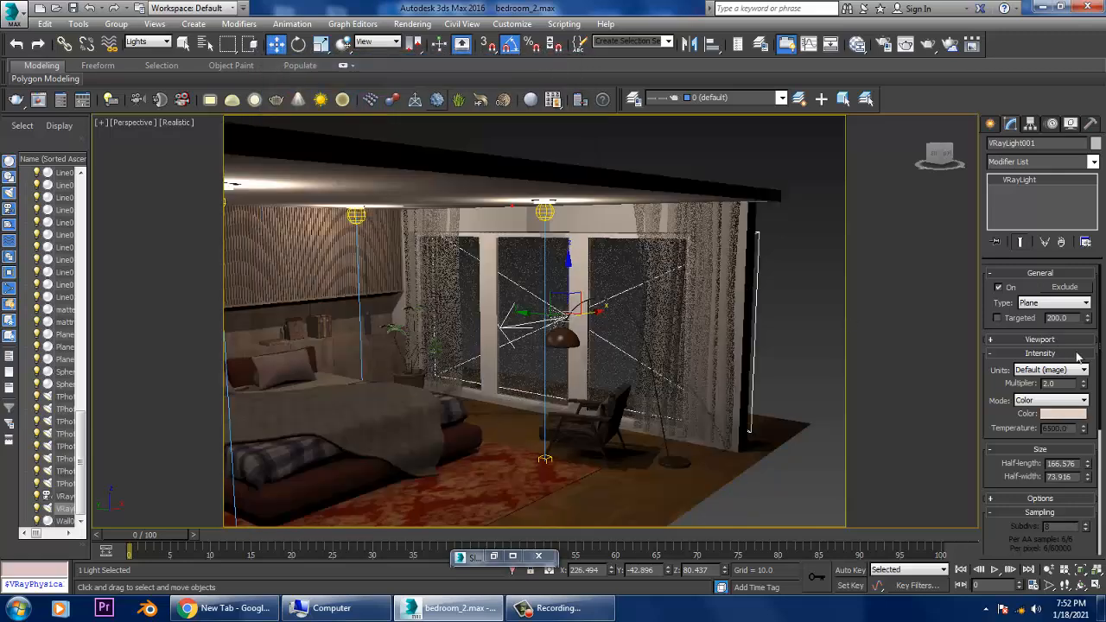
Enable the Double-sided, Invisible and No decay options for the plane light.
left_click(1012, 499)
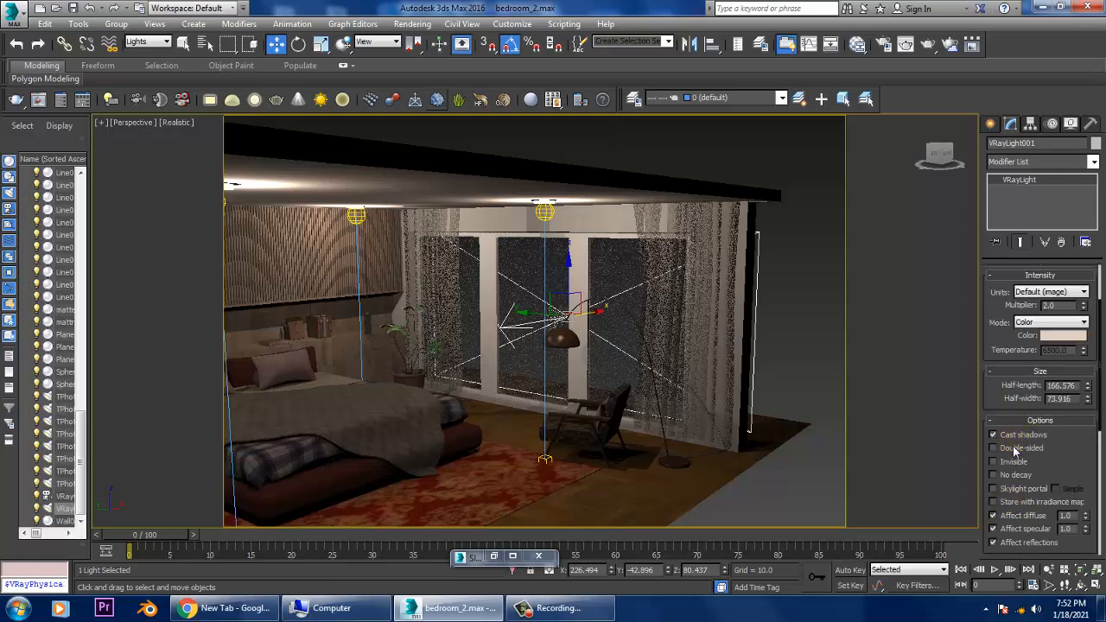
left_click(1014, 449)
left_click(994, 461)
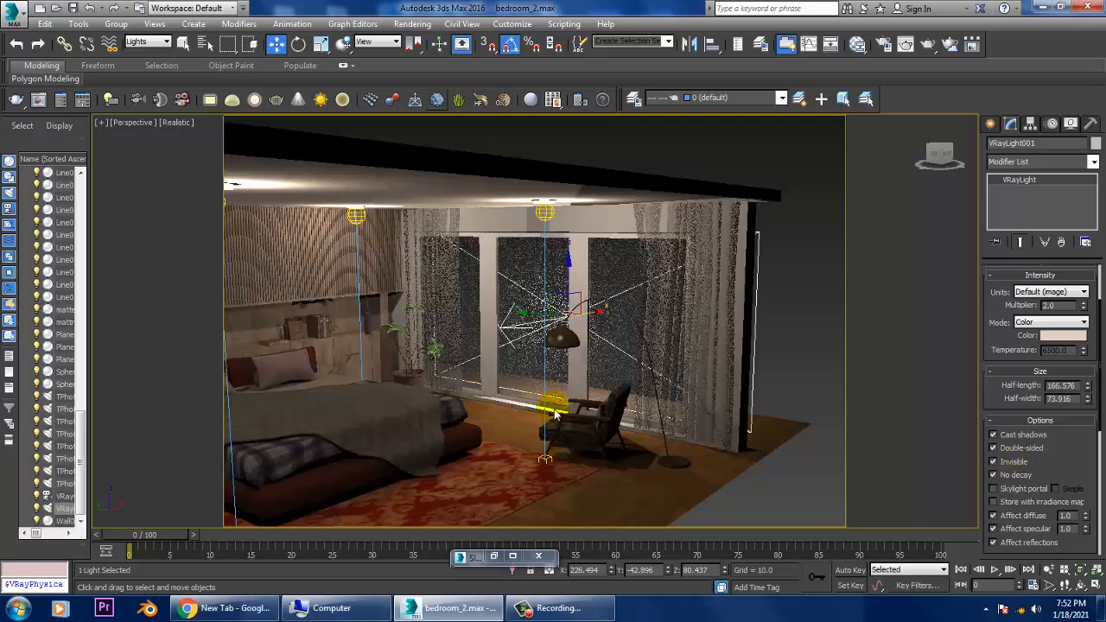
Try tilting the plane light toward the floor by freely rotating it about 15 degrees.
middle_click_drag(556, 415, 652, 248, "alt")
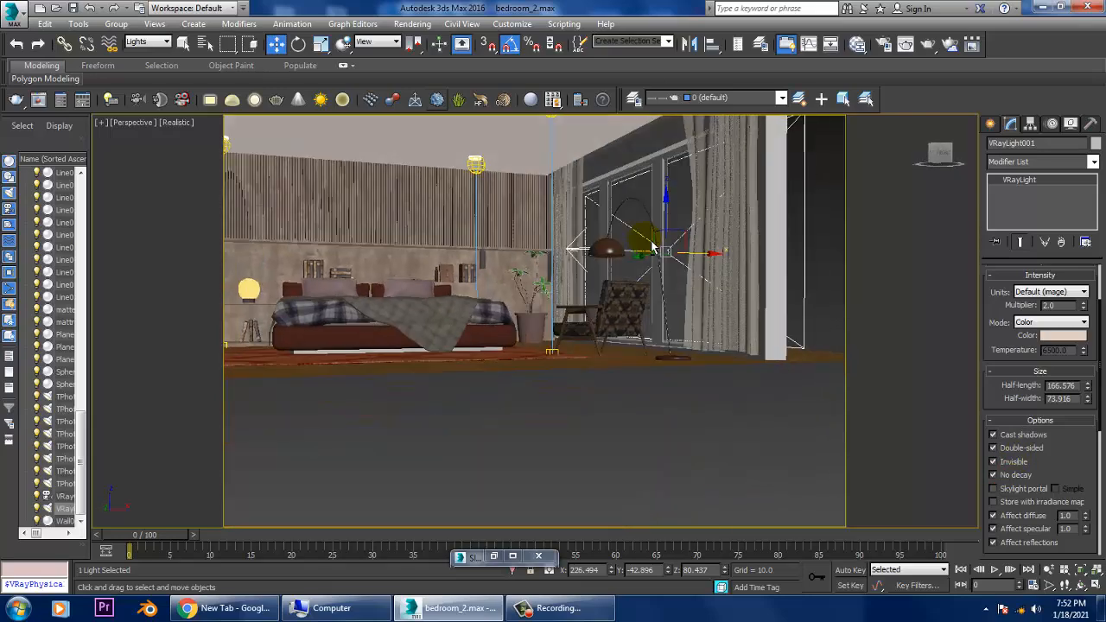
scroll(652, 248, "down", 4)
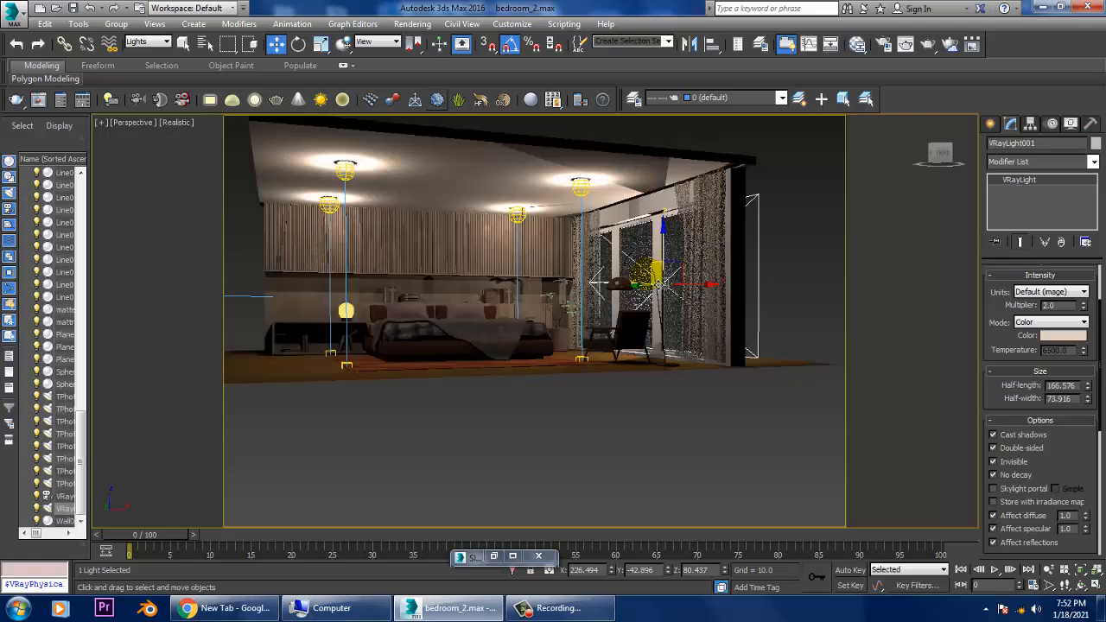
mouse_move(665, 280)
middle_mouse_down("alt")
mouse_move(698, 291)
mouse_move(707, 231)
middle_mouse_up("alt")
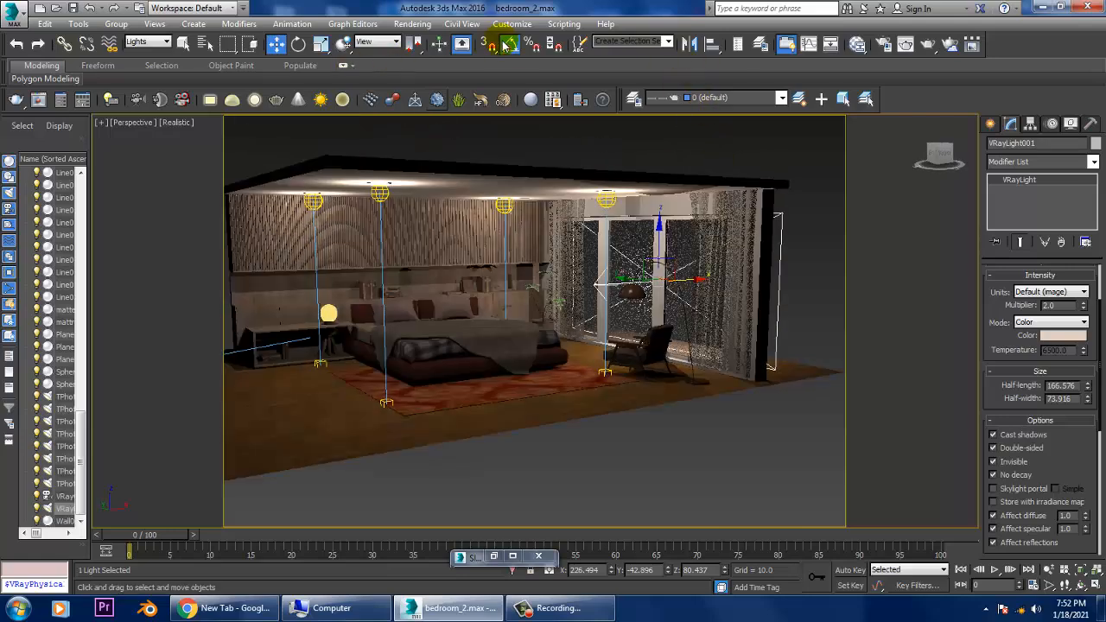
key("e")
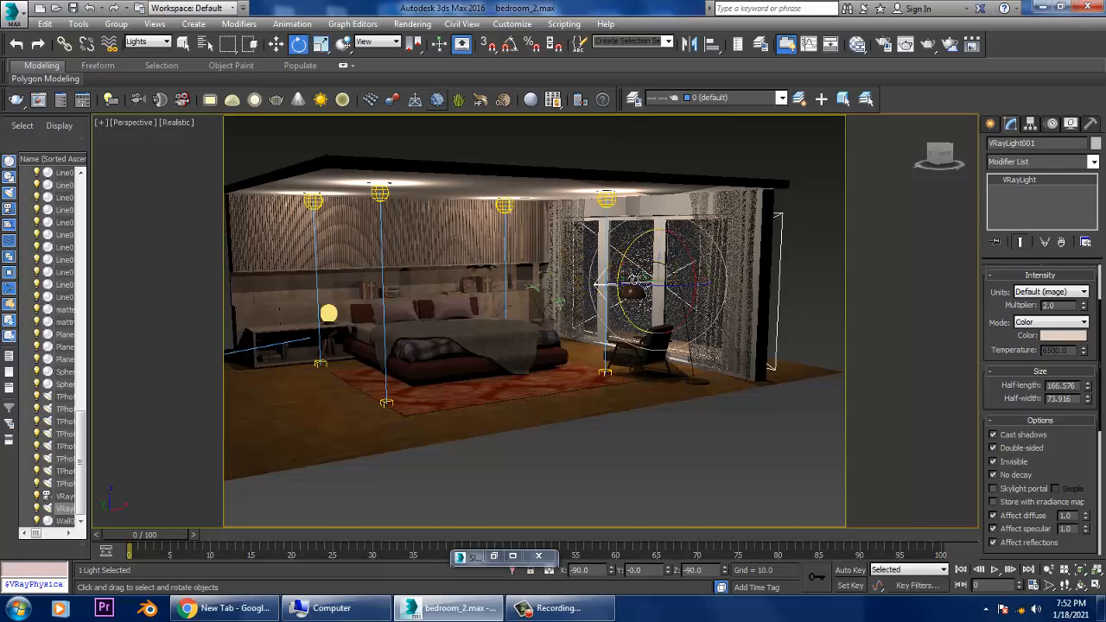
left_click_drag(633, 279, 632, 297)
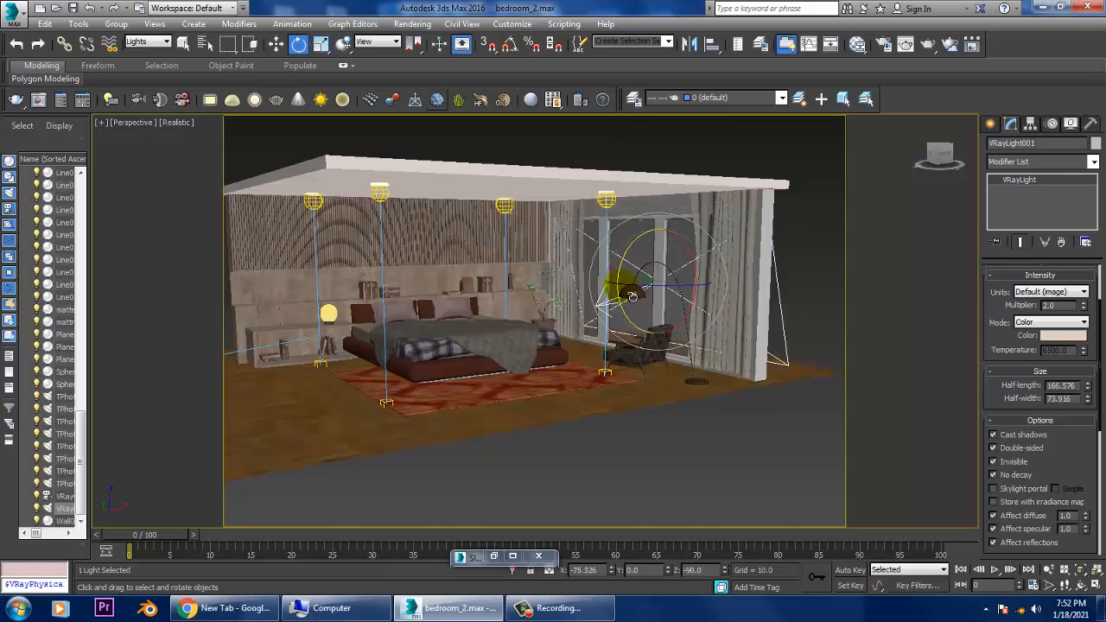
middle_click_drag(633, 296, 654, 292, "alt")
key("r")
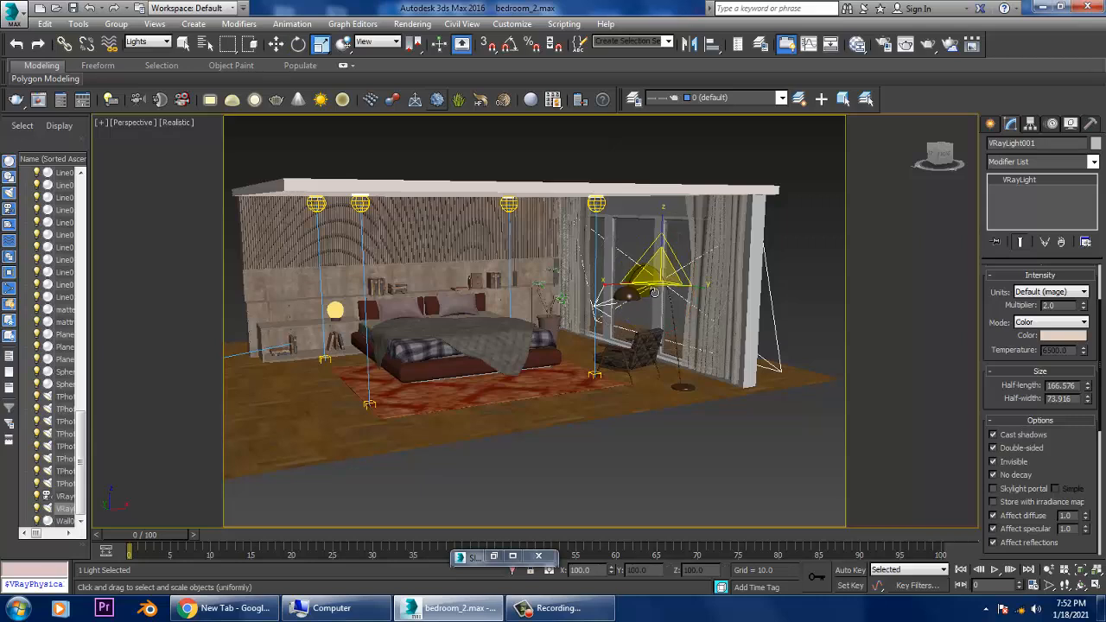
key("r")
key("ctrl+z")
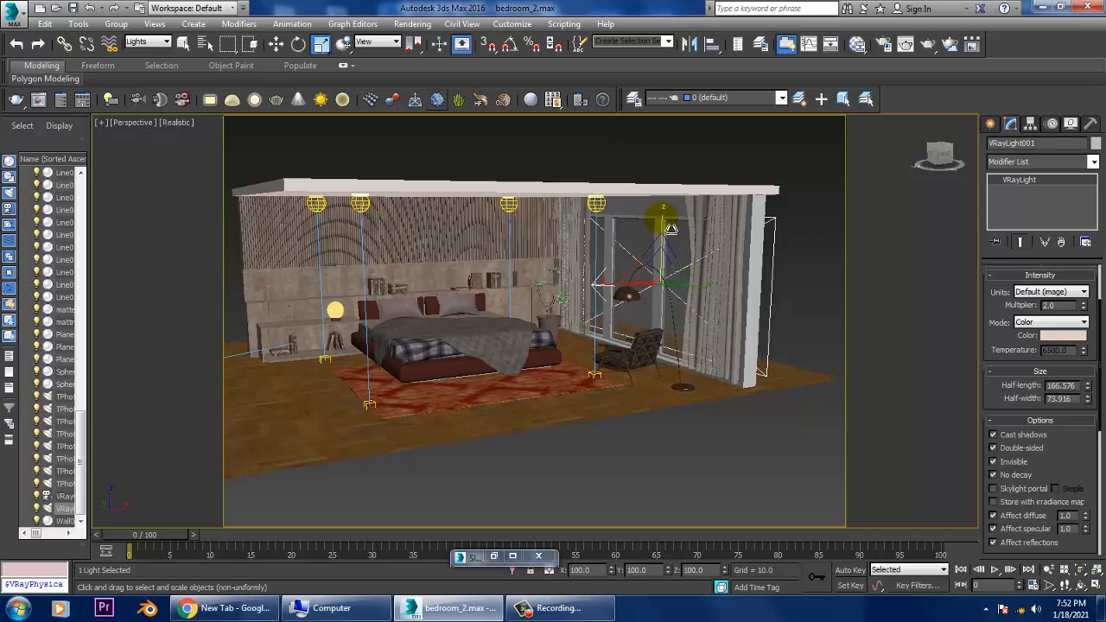
Scale the plane light's height to about 81% and tilt it about 12.5 degrees toward the floor.
mouse_move(664, 220)
left_mouse_down()
mouse_move(665, 244)
mouse_move(665, 234)
left_mouse_up()
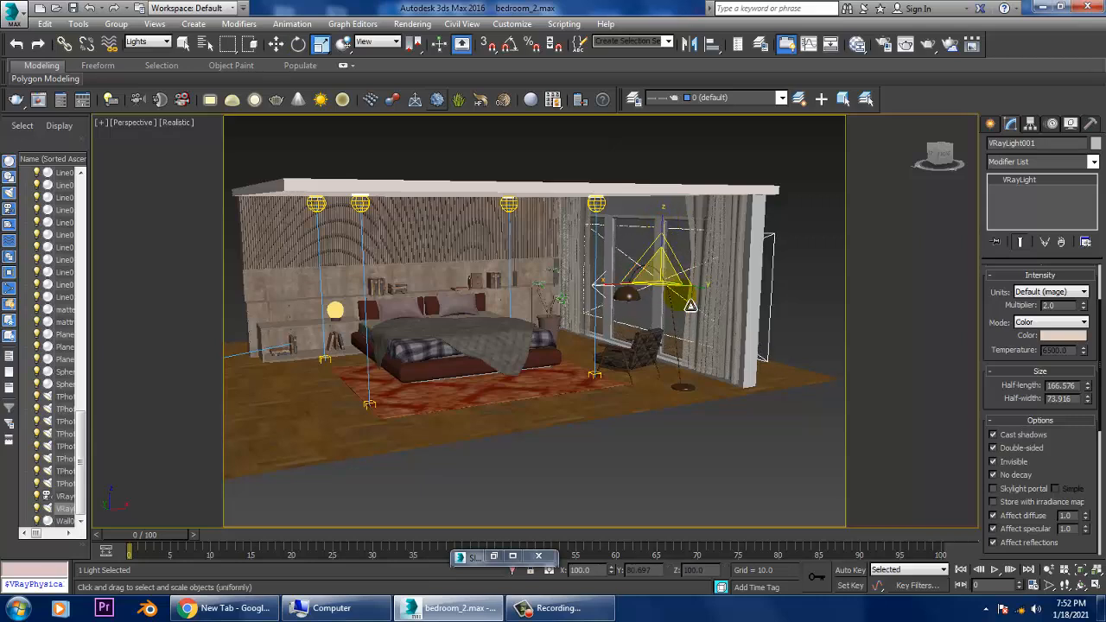
key("w")
key("e")
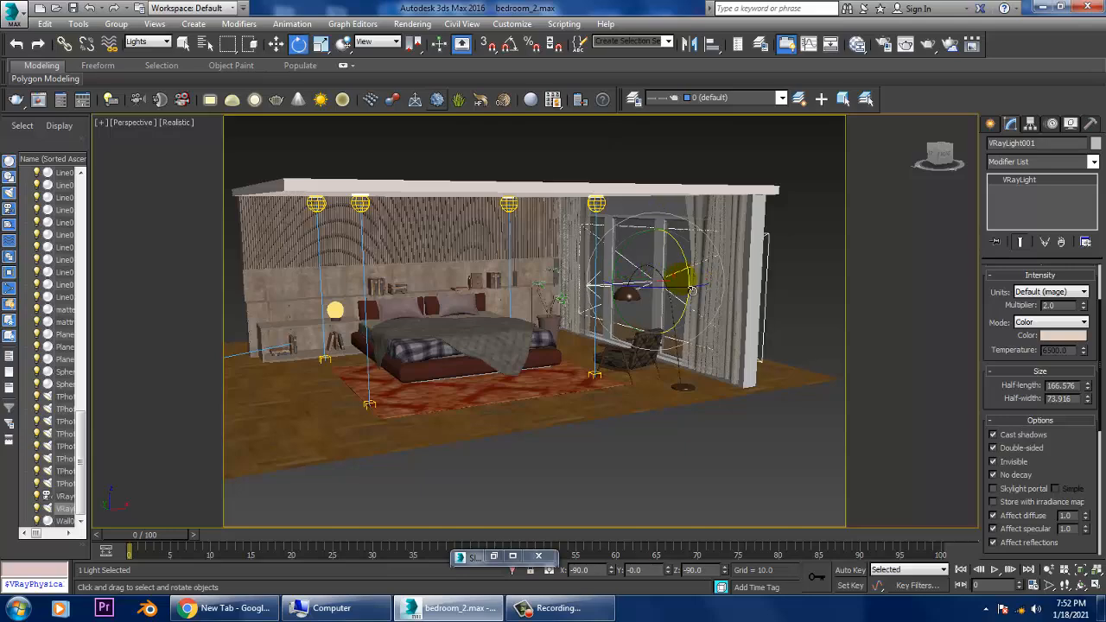
left_click_drag(631, 278, 628, 285)
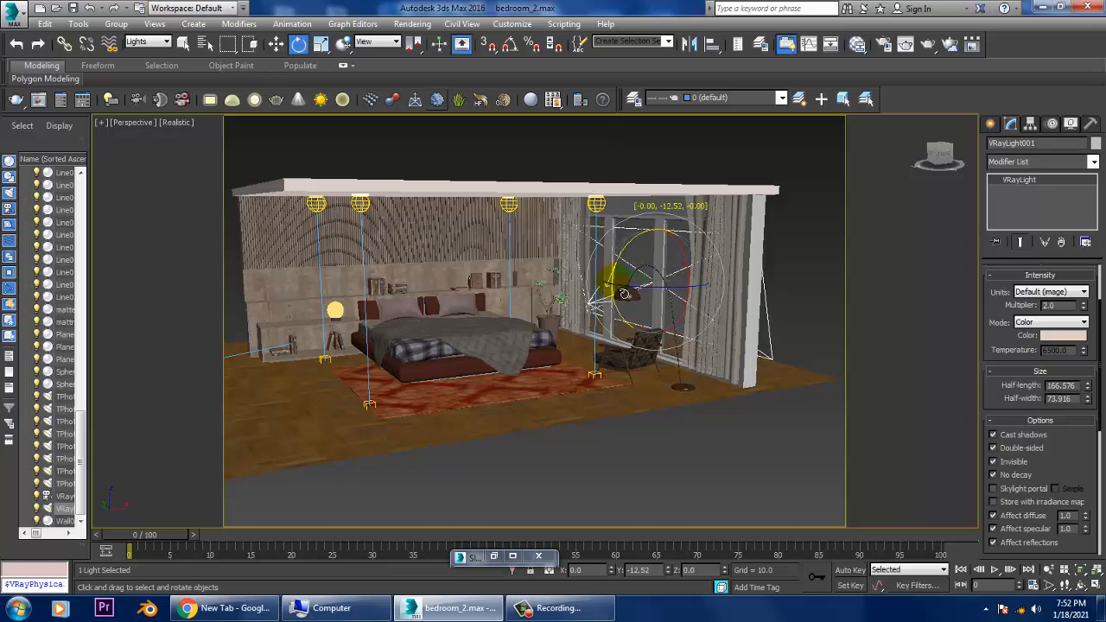
Check the effect of the window plane light through the V-Ray camera, keeping the multiplier at 2.0.
key("c")
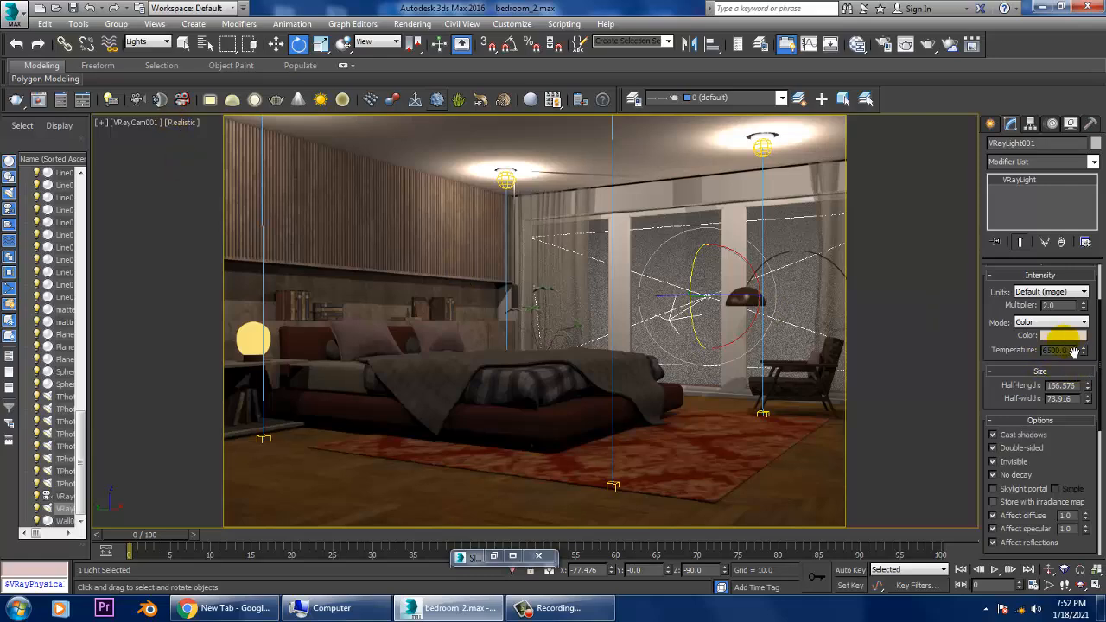
mouse_move(1085, 315)
left_mouse_down()
mouse_move(1085, 304)
mouse_move(1093, 336)
mouse_move(1086, 316)
left_mouse_up()
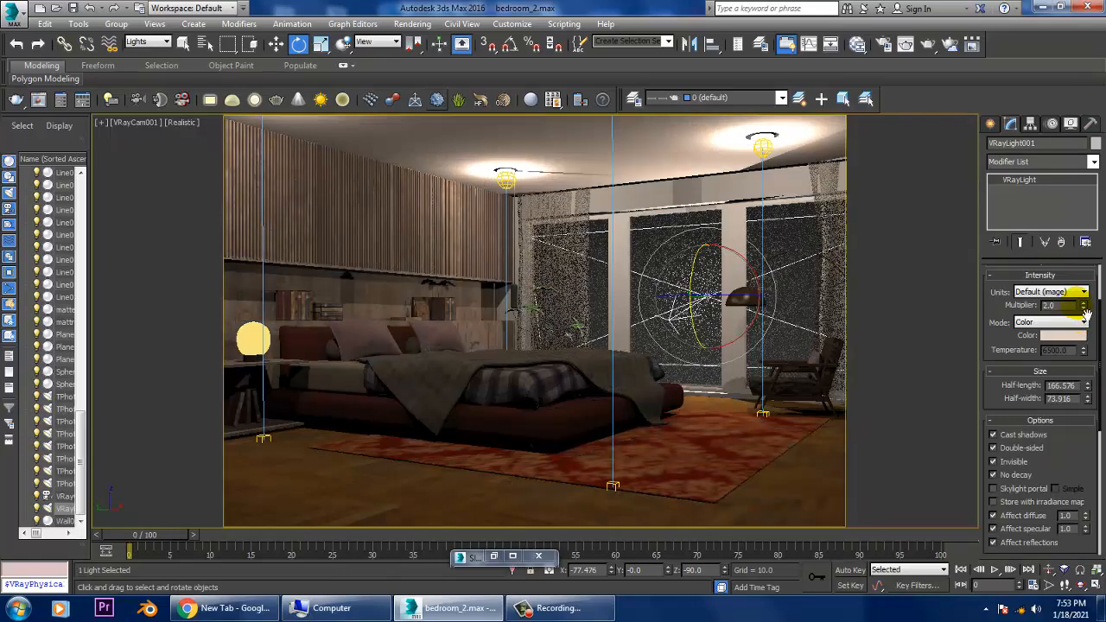
key("w")
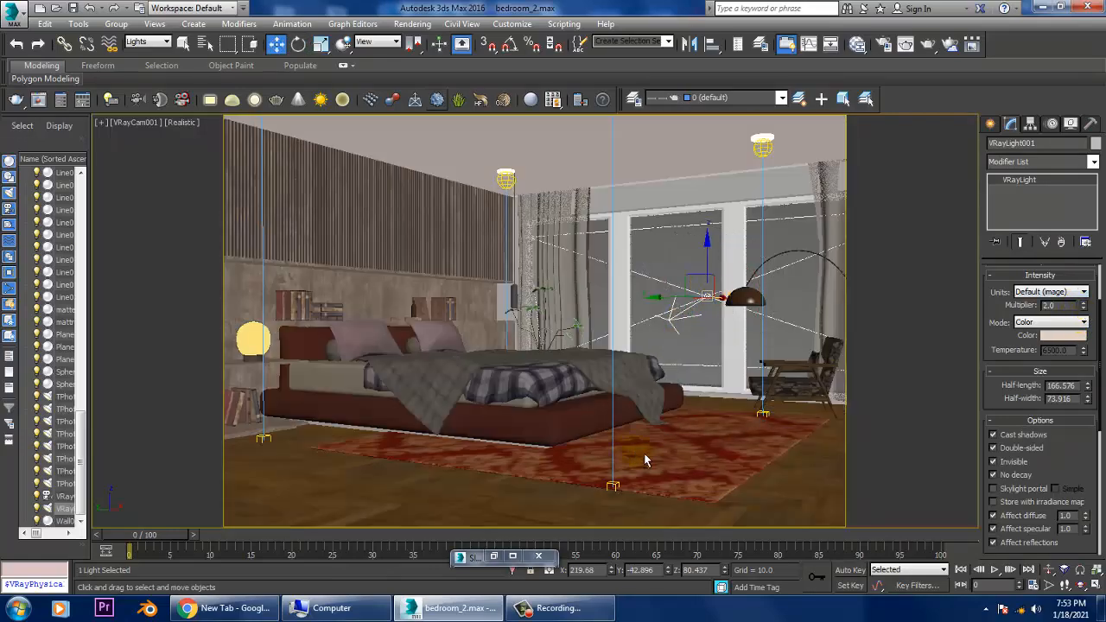
Show the Perspective view shaded and move the window plane light outward, well away from the windows.
key("alt+w")
middle_click(452, 460)
key("p")
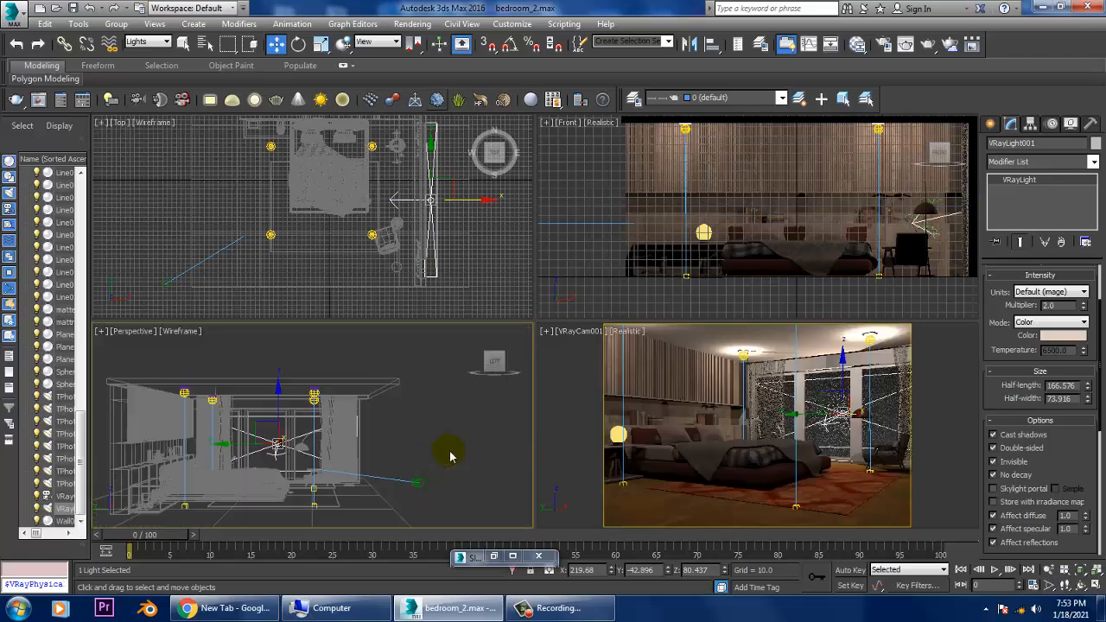
scroll(458, 441, "down", 4)
middle_click_drag(493, 432, 446, 450, "alt")
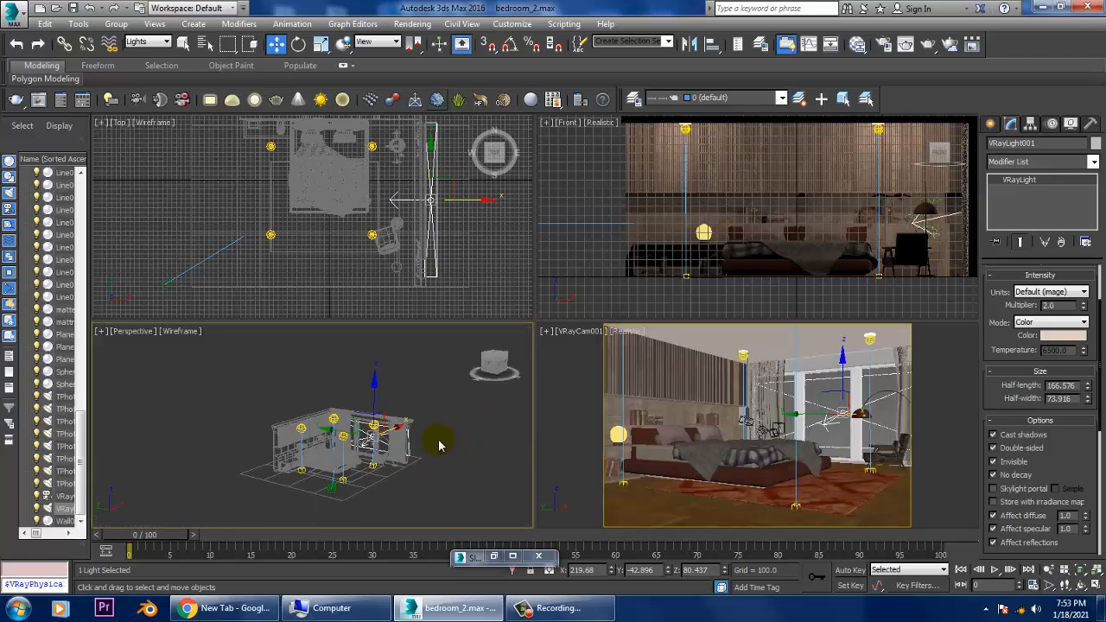
key("F3")
scroll(438, 444, "up", 8)
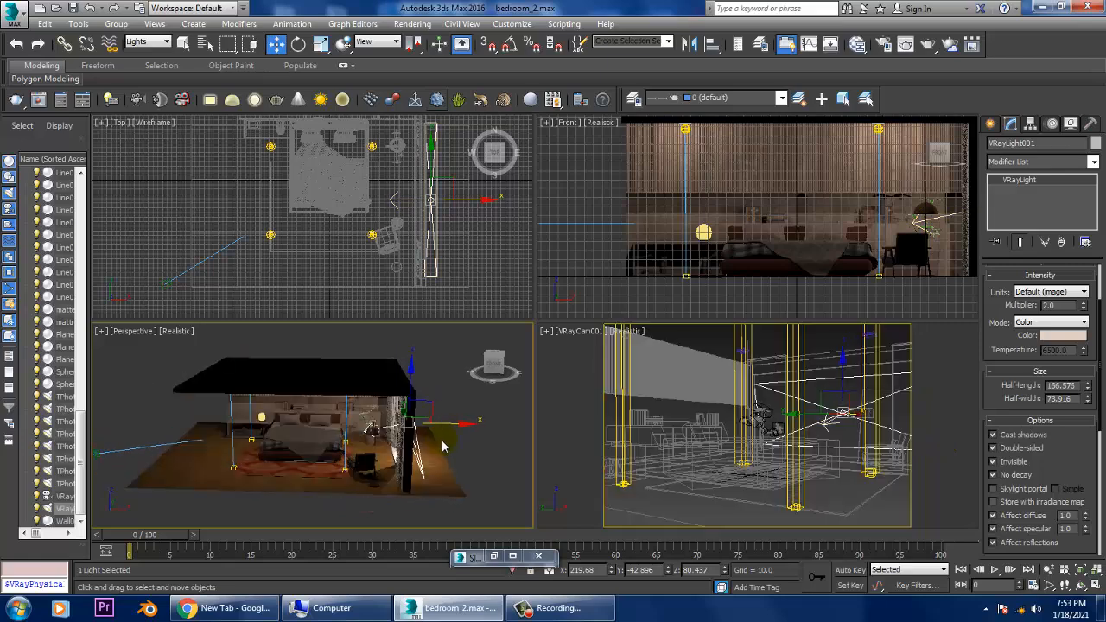
left_click(833, 387)
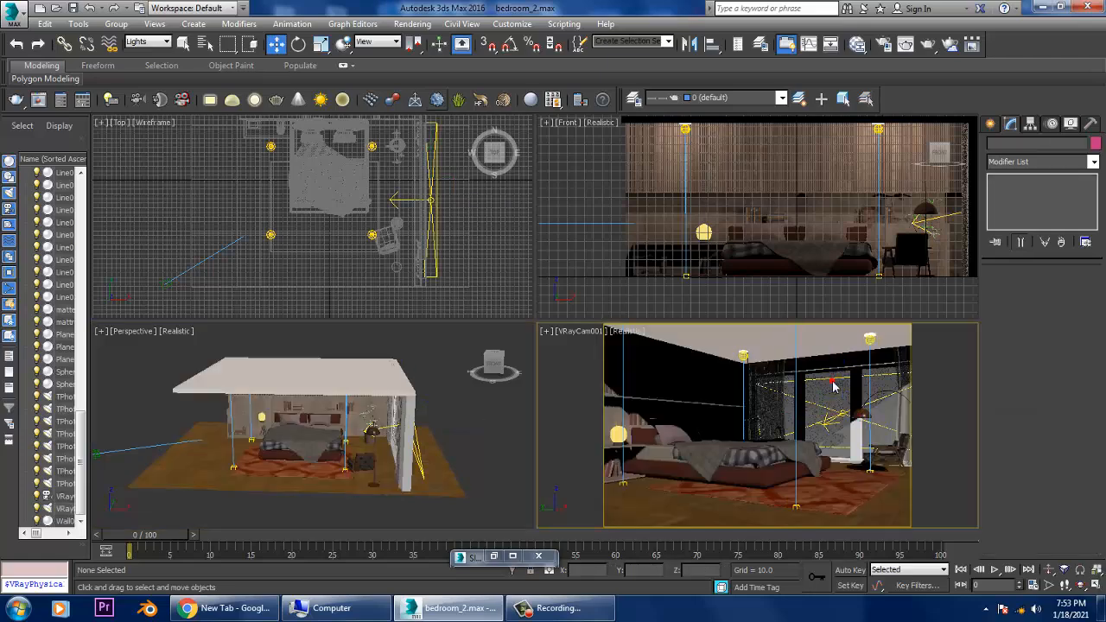
left_click(425, 460)
left_click_drag(456, 432, 534, 442)
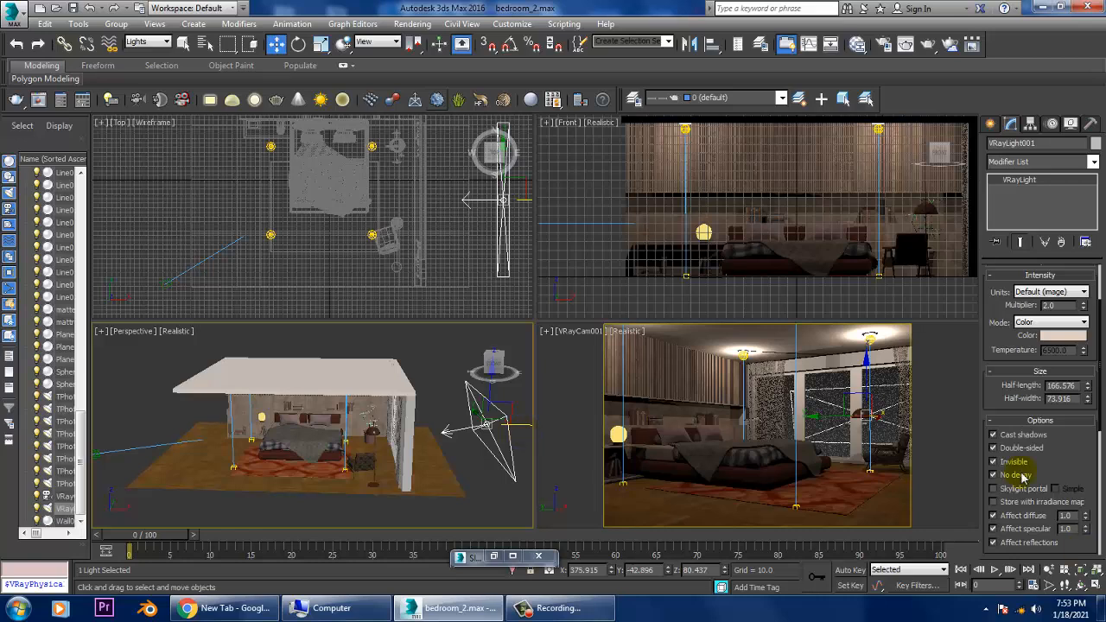
Turn off Cast shadows for the plane light and move it back close to the windows, at about X 238.
left_click(992, 435)
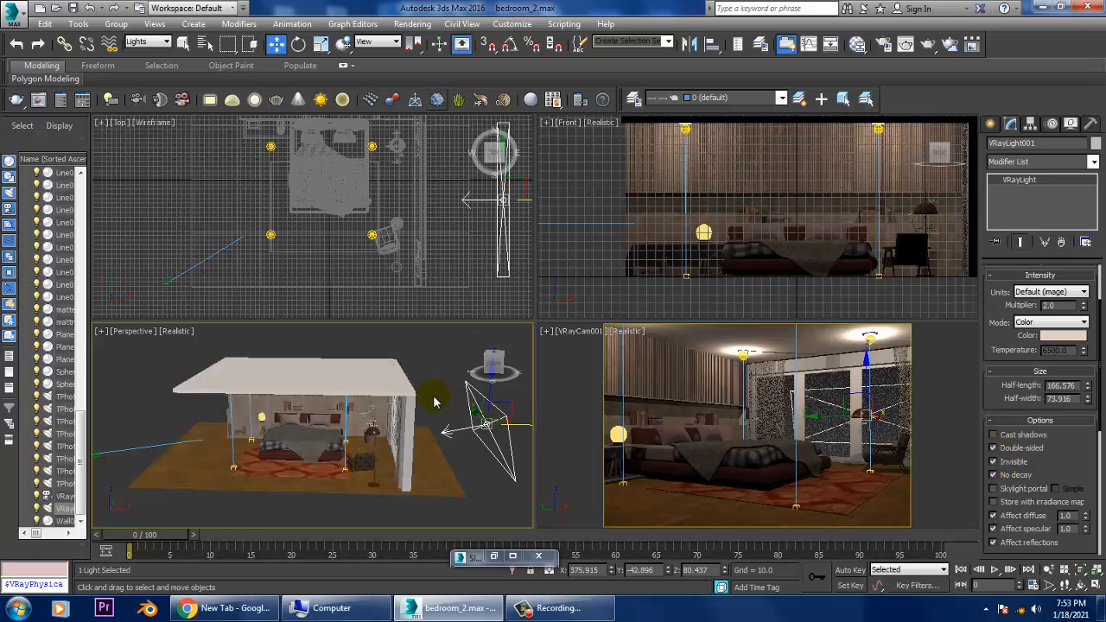
left_click_drag(528, 433, 459, 434)
left_click(993, 435)
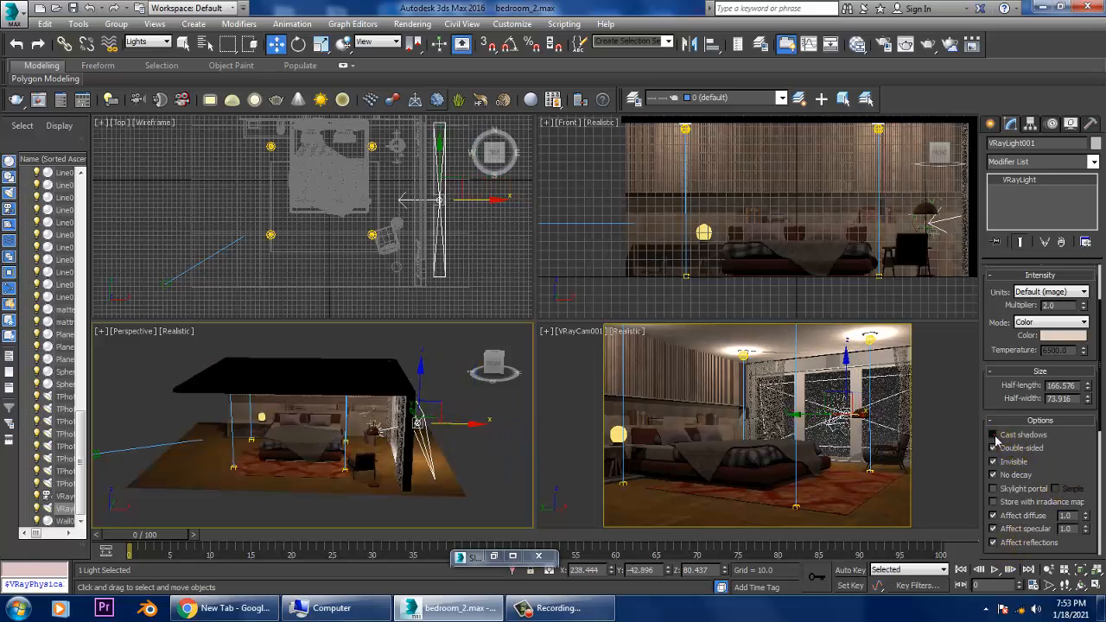
left_click(992, 435)
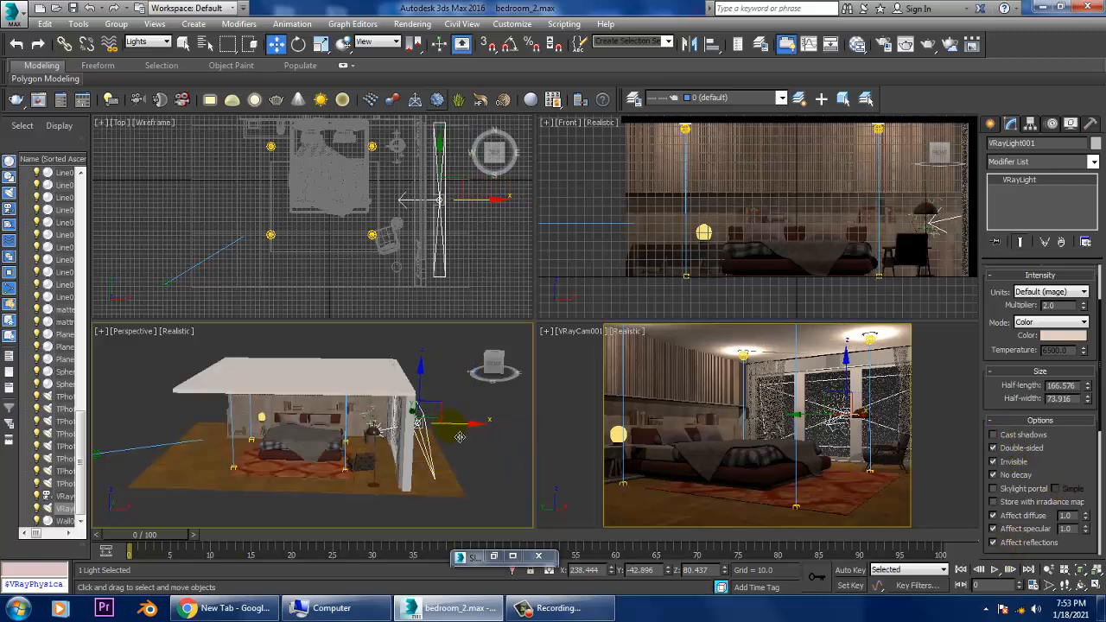
left_click_drag(464, 434, 467, 435)
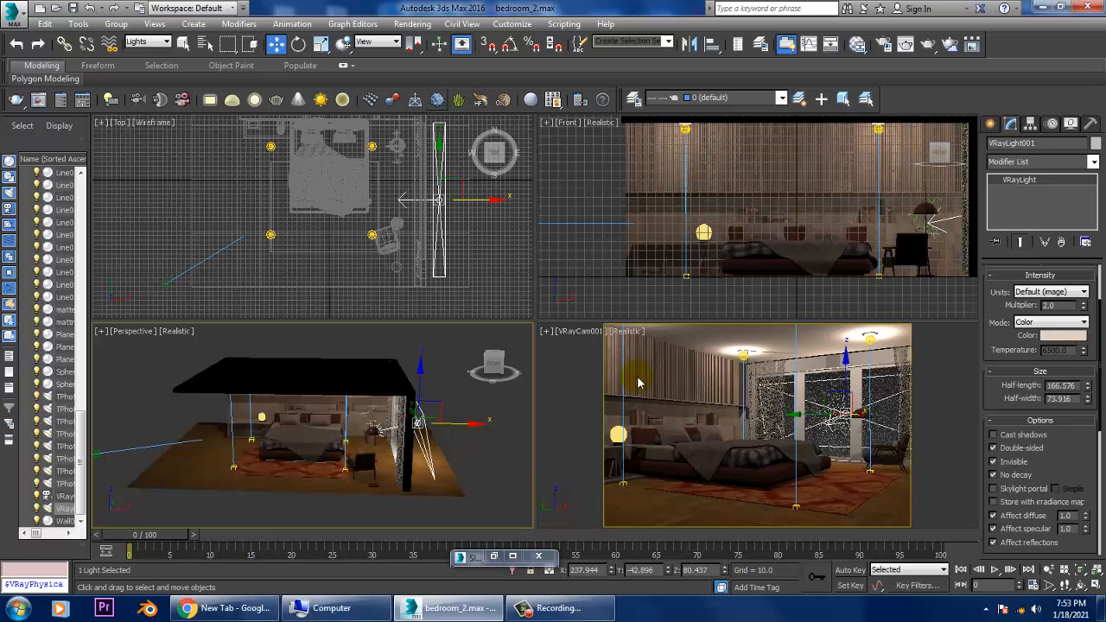
Check the effect of the shadowless plane light through the V-Ray camera.
left_click(594, 377)
key("alt+w")
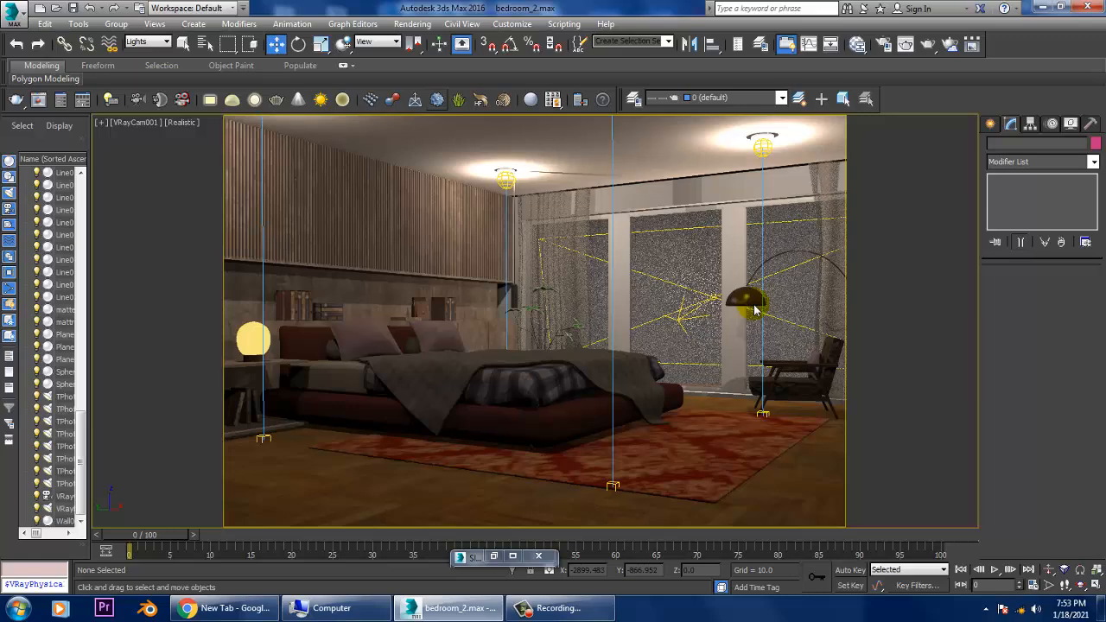
key("alt+w")
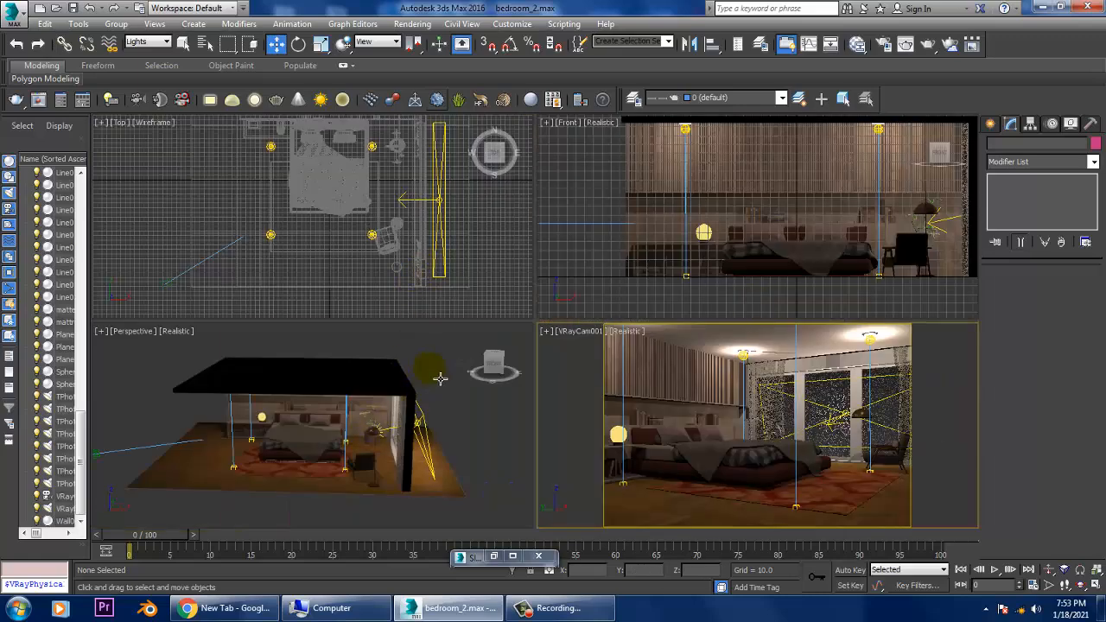
Create a photometric Target Light in the Left view, running from the arc floor lamp's shade down to the floor.
middle_click_drag(452, 266, 424, 269)
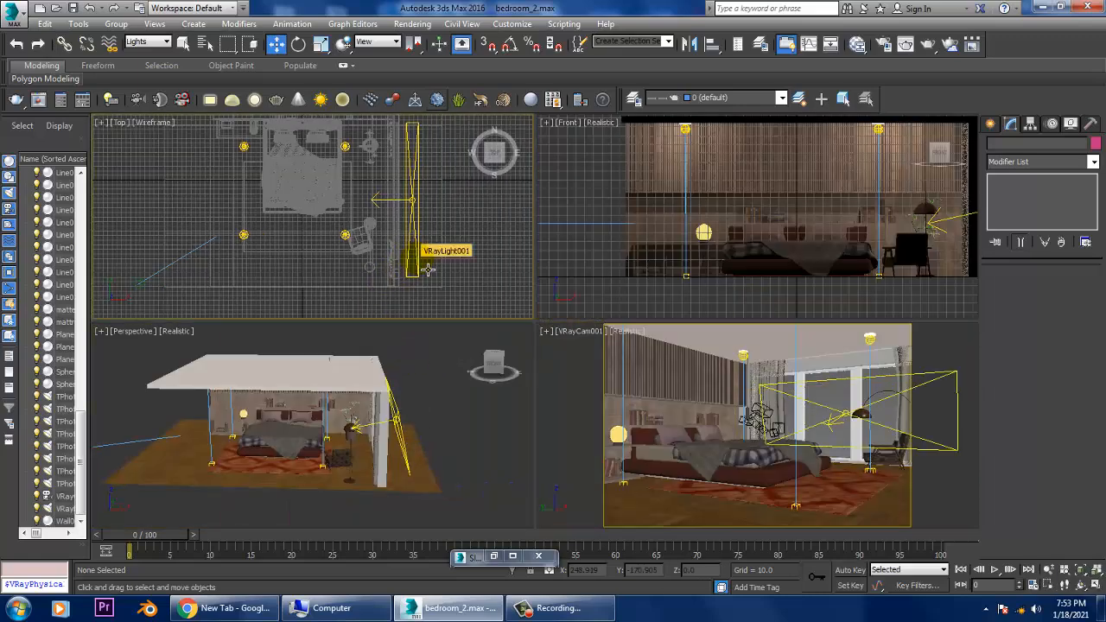
key("p")
key("l")
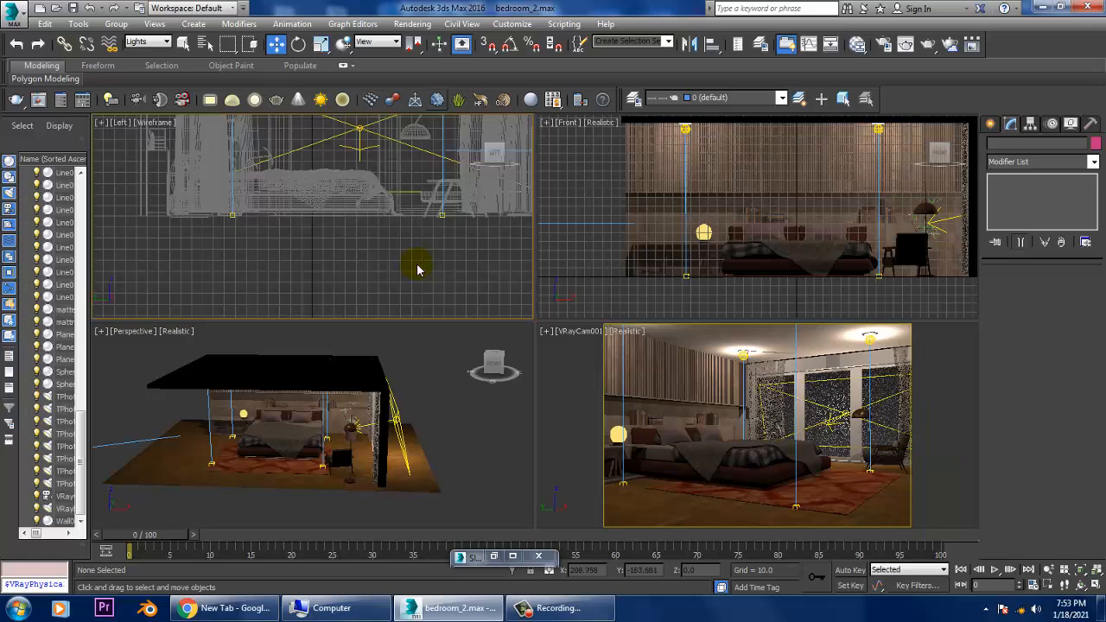
key("alt+w")
scroll(518, 250, "up", 2)
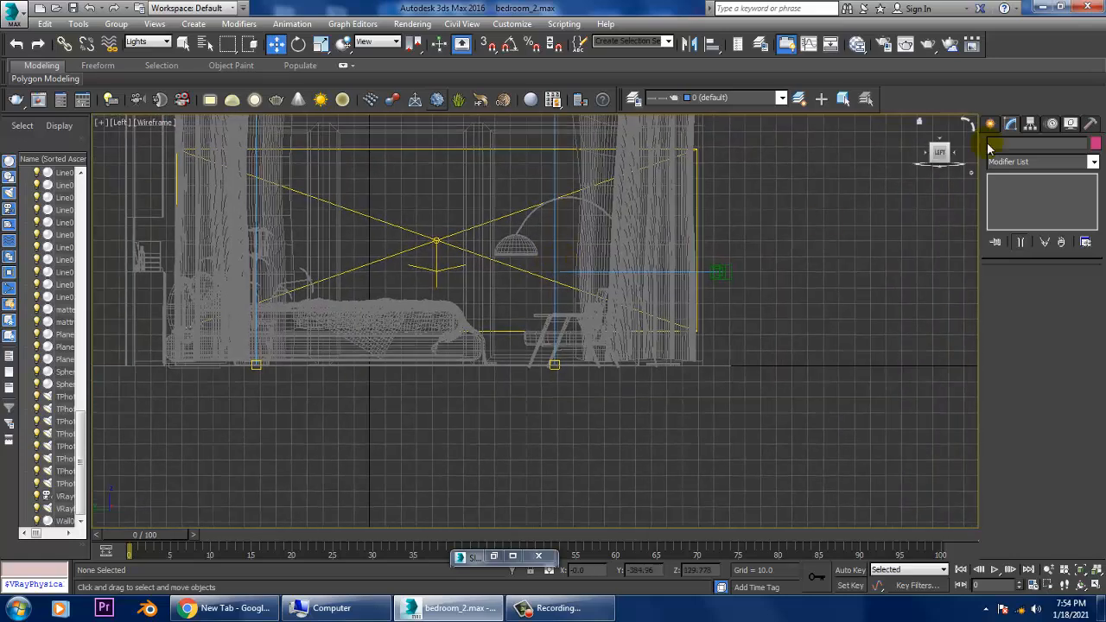
left_click(991, 124)
left_click(1026, 146)
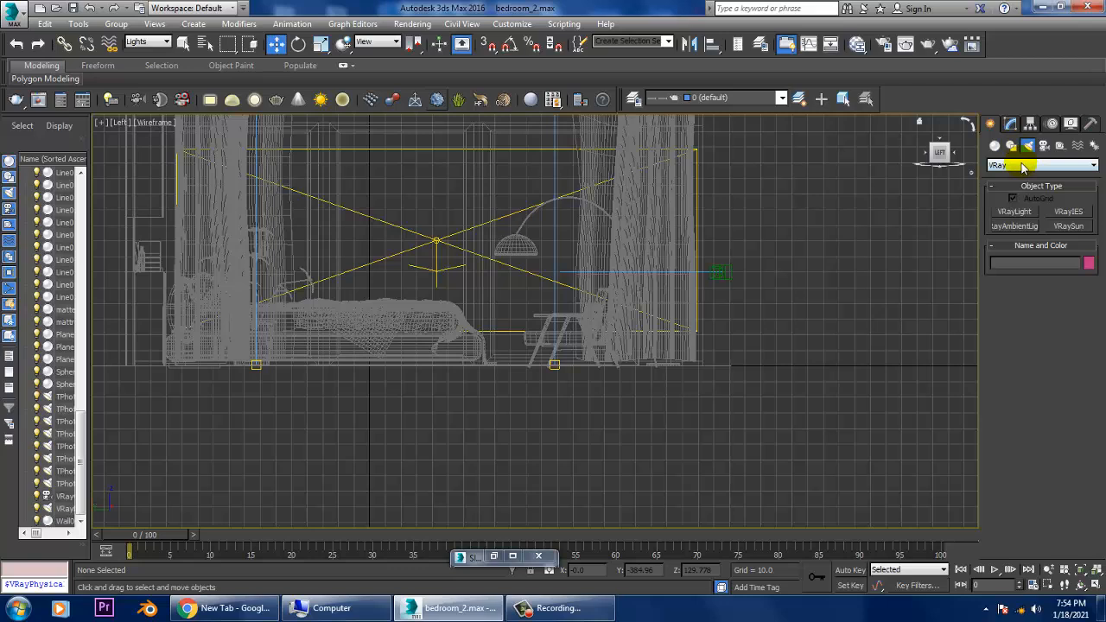
left_click(1021, 166)
left_click(1026, 176)
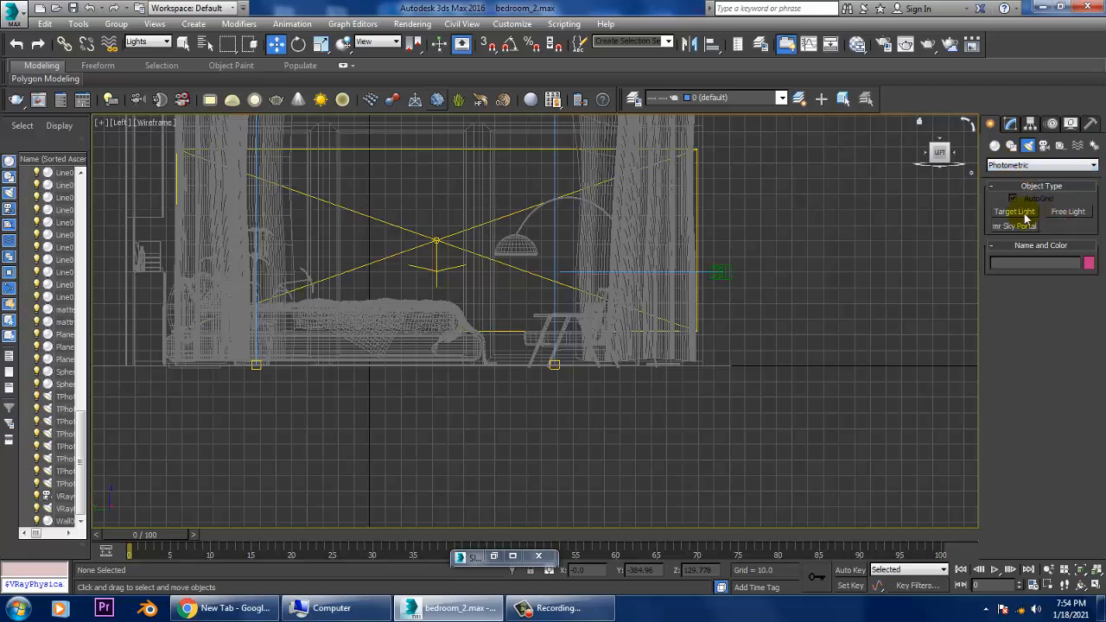
left_click(1026, 216)
left_click(518, 254)
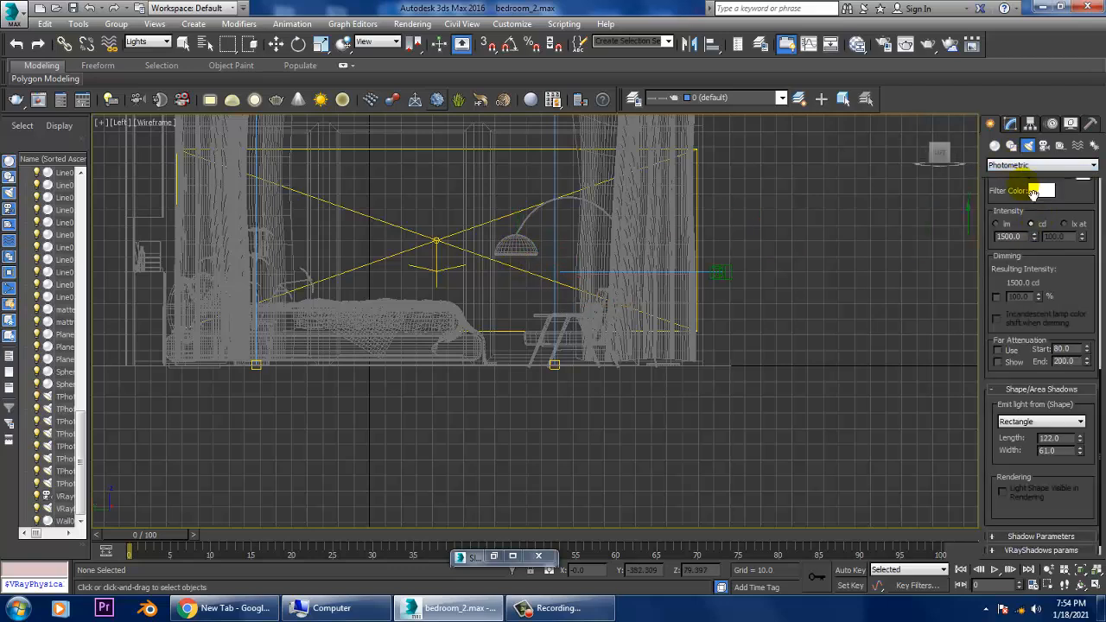
scroll(1037, 259, "up", 5)
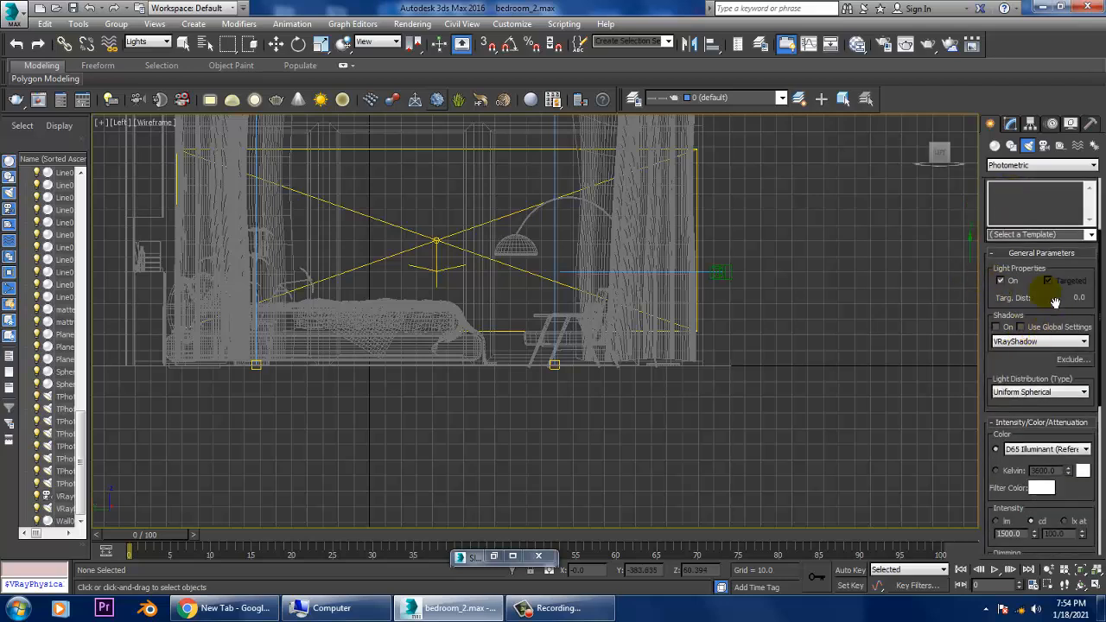
scroll(1054, 301, "up", 3)
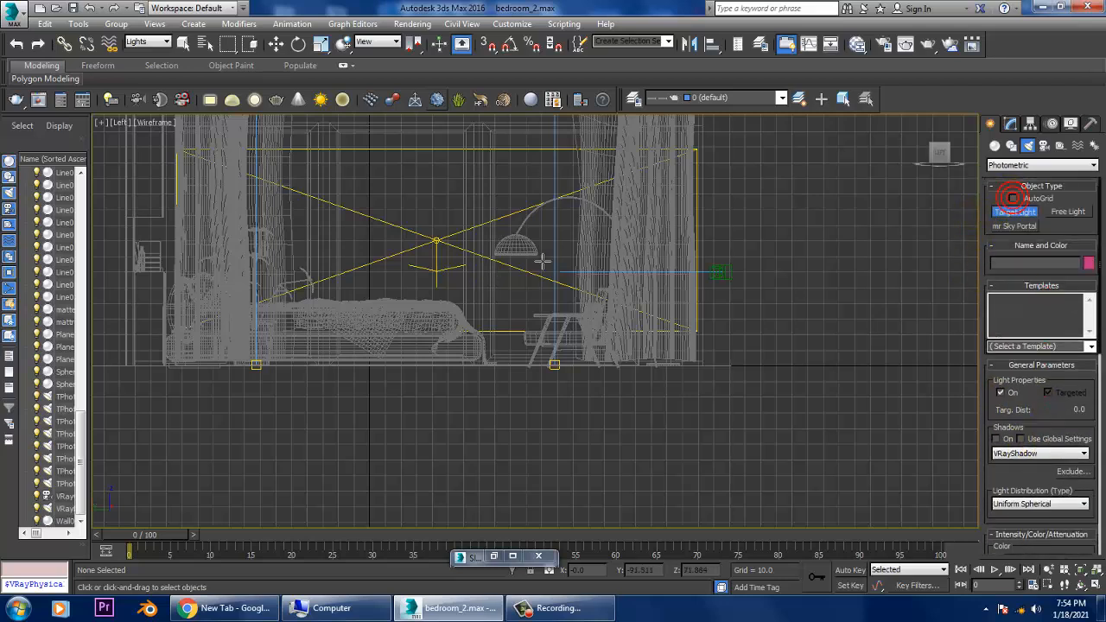
left_click_drag(515, 248, 530, 382)
key("w")
Move the new target light together with its target about 138 units along X toward the floor lamp.
key("alt+w")
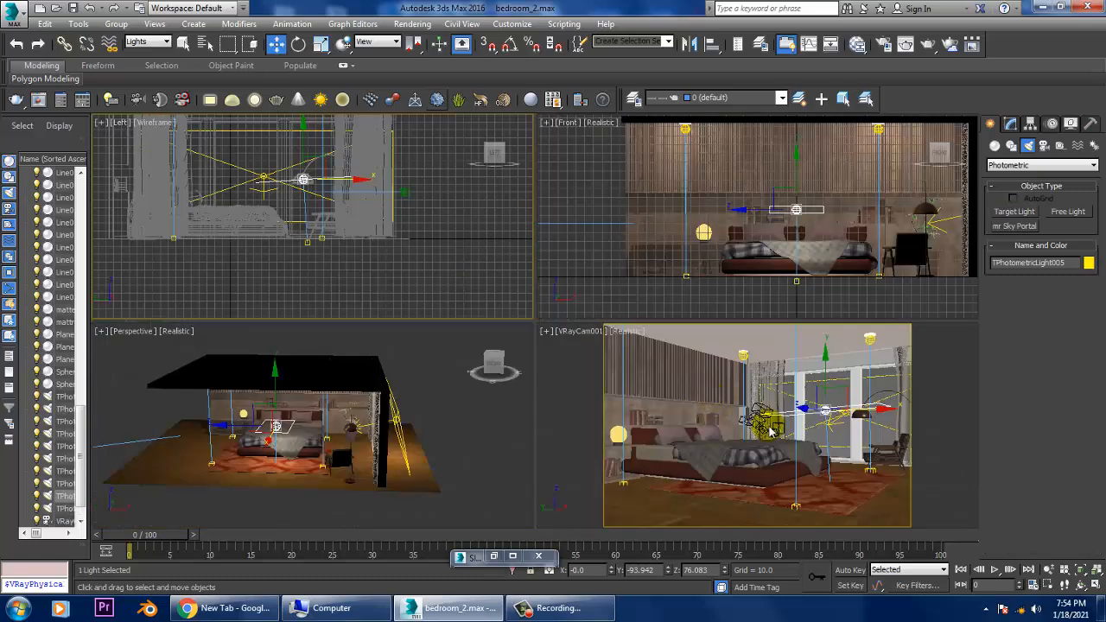
middle_click(464, 382)
key("alt+w")
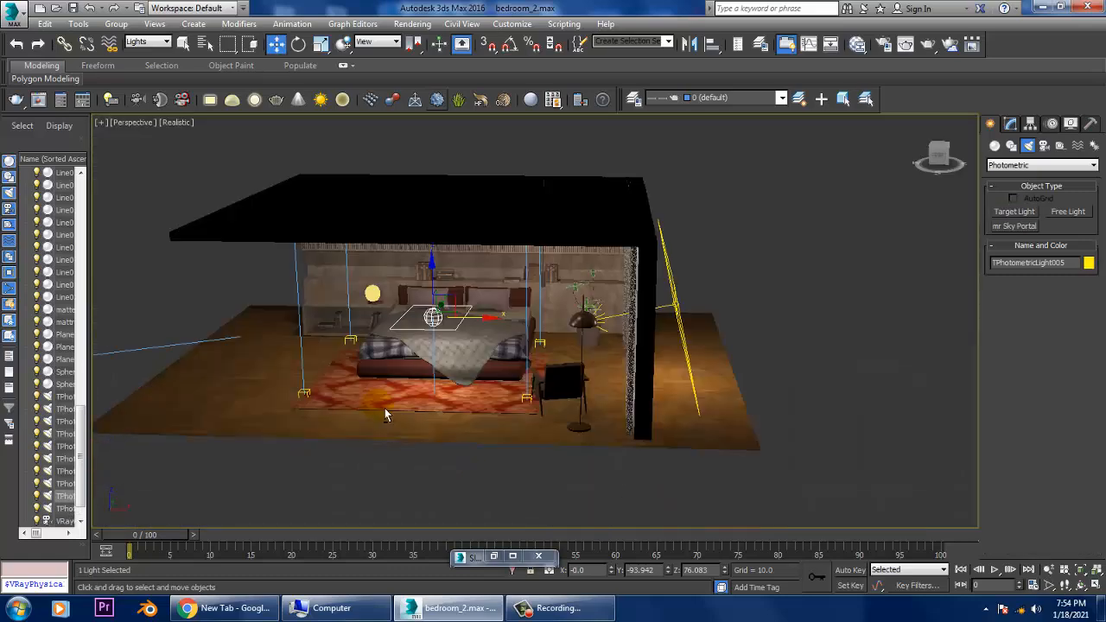
middle_click_drag(385, 414, 440, 350, "alt")
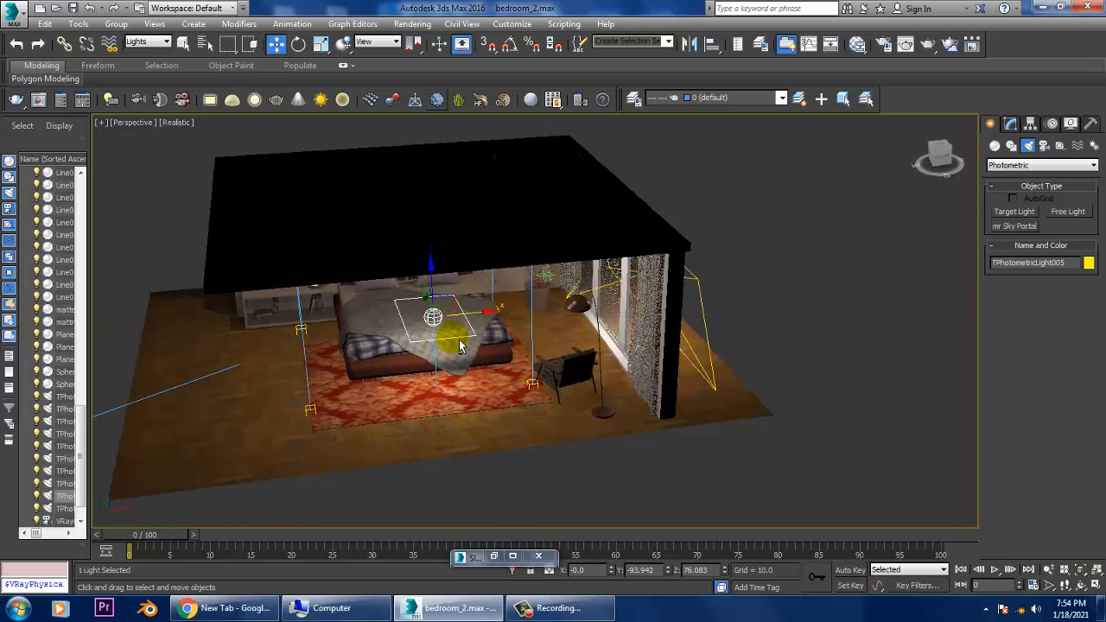
key("F3")
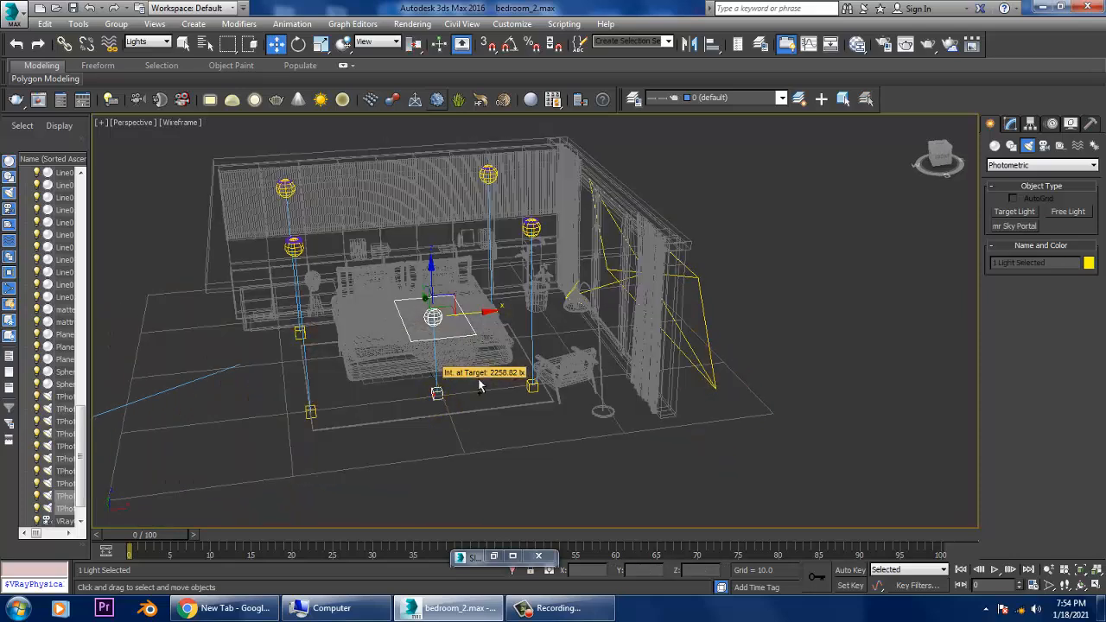
left_click_drag(469, 315, 611, 315)
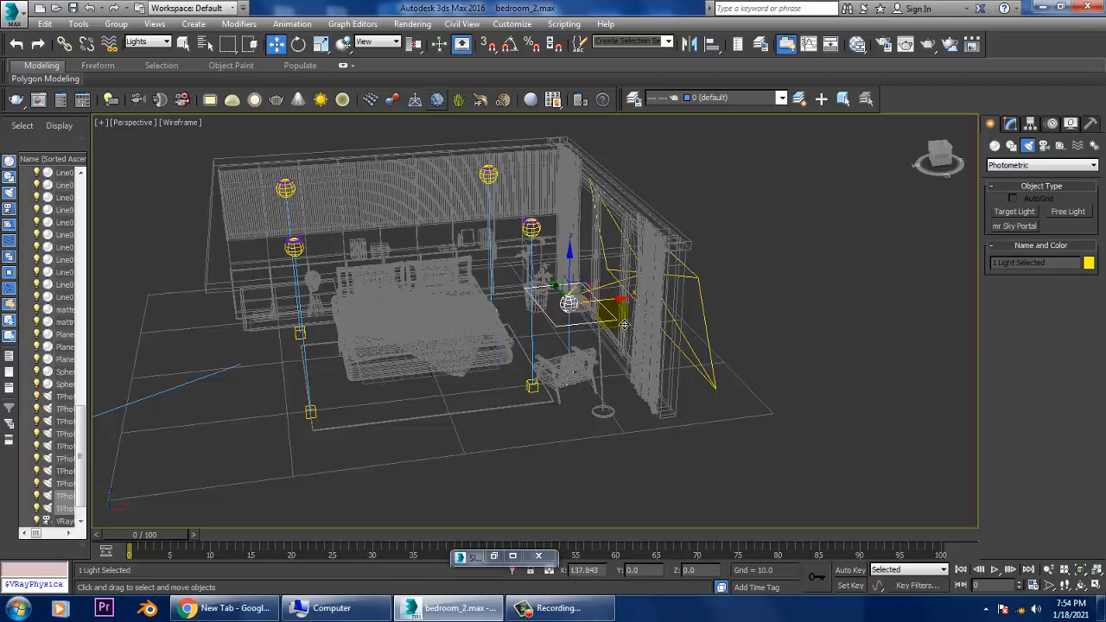
Shift the light and its target about 6.5 units further along X and lower them to just below the lamp shade.
middle_click_drag(561, 312, 622, 312, "alt")
key("F3")
scroll(574, 318, "up", 6)
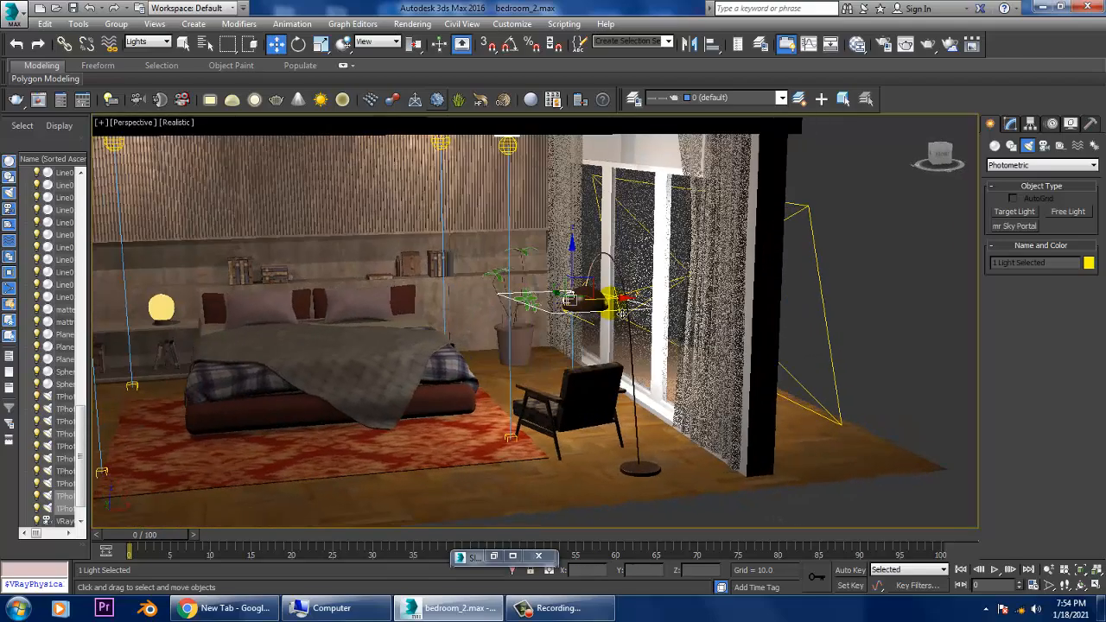
left_click_drag(635, 309, 646, 308)
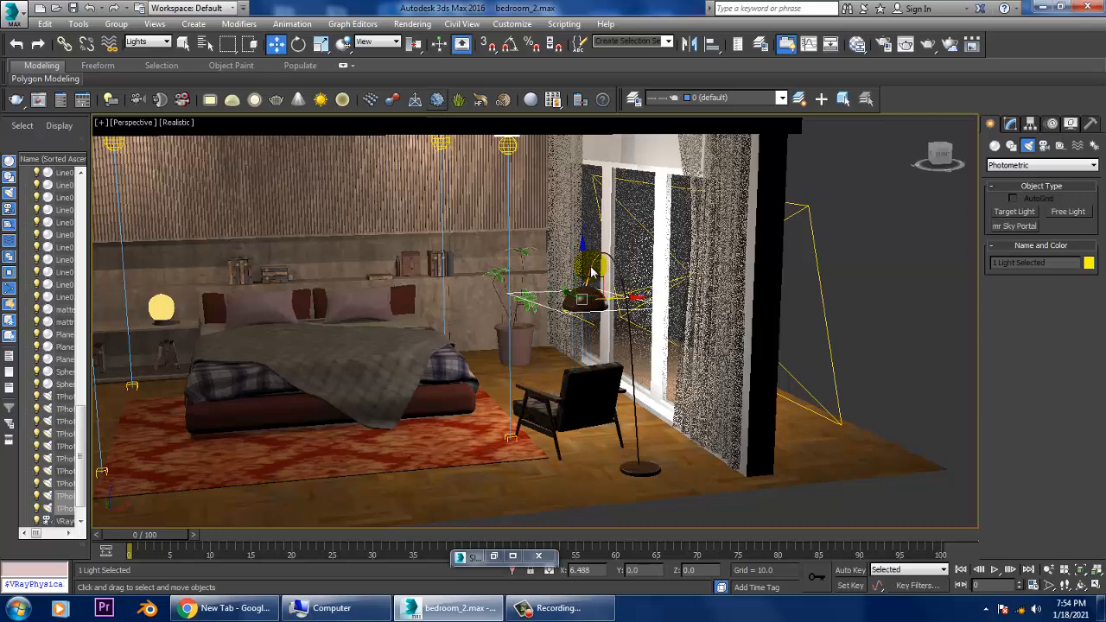
left_click_drag(596, 276, 608, 294)
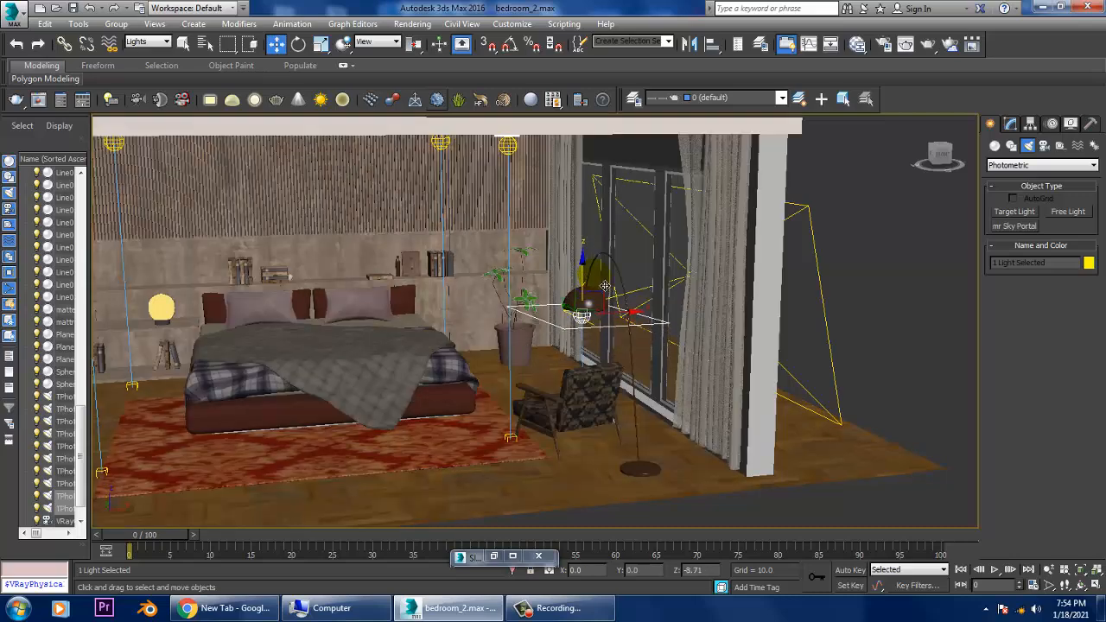
Raise only the floor lamp light's target to about Z -1.7.
middle_click_drag(605, 291, 616, 323, "alt")
key("F3")
middle_click_drag(616, 388, 577, 444, "alt")
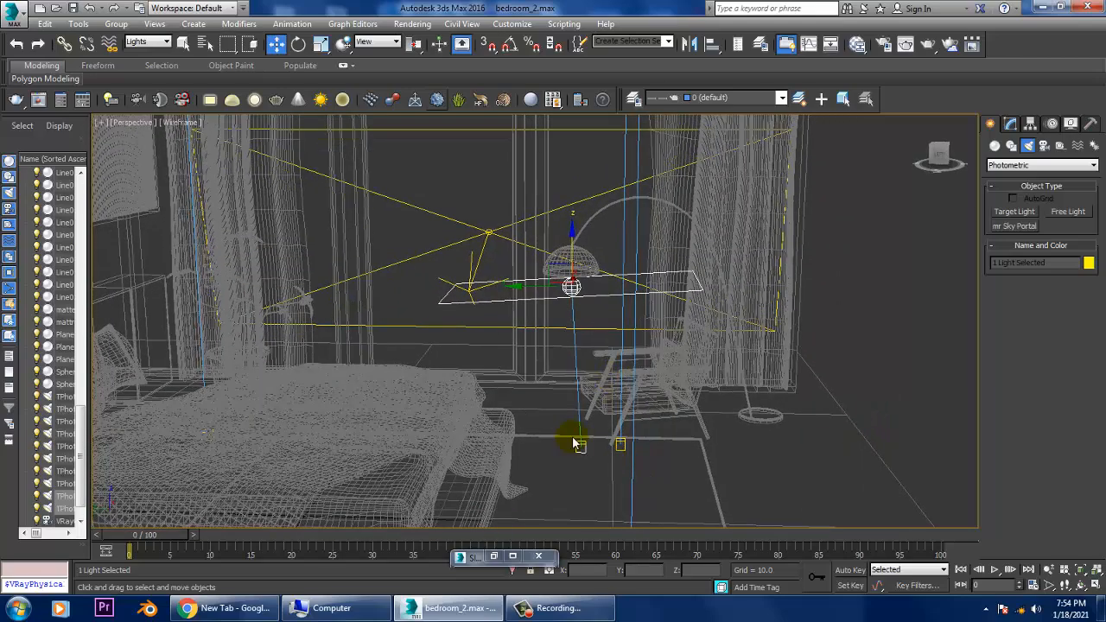
left_click(583, 448)
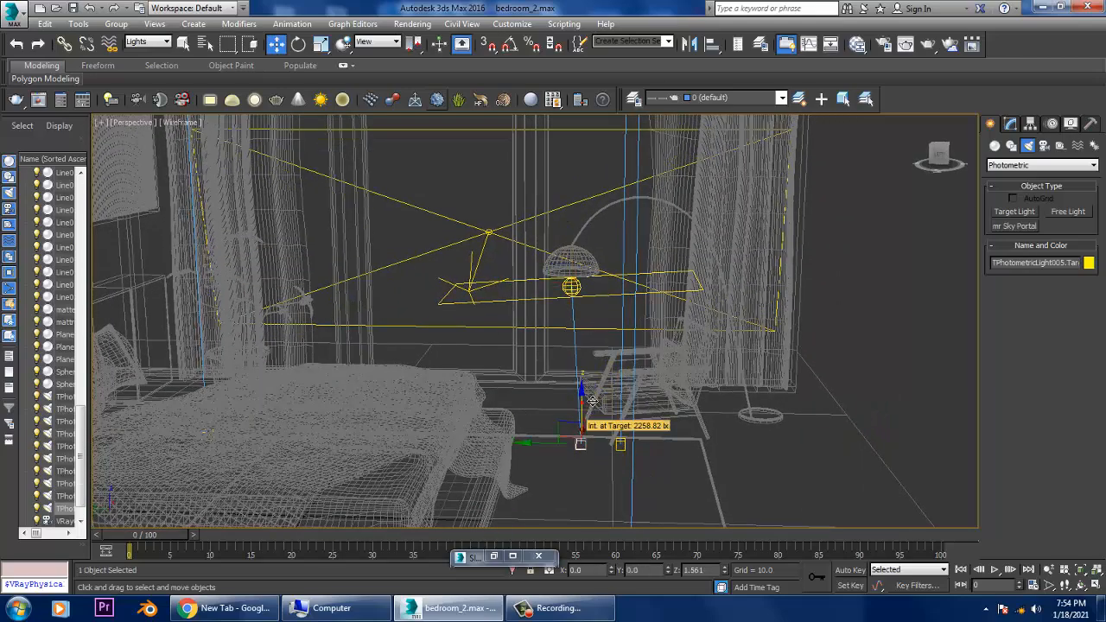
left_click_drag(583, 400, 584, 371)
Select the photometric light under the floor lamp's shade, open its parameters for editing and show the Perspective view shaded.
middle_click_drag(638, 378, 601, 380, "alt")
scroll(566, 289, "up", 1)
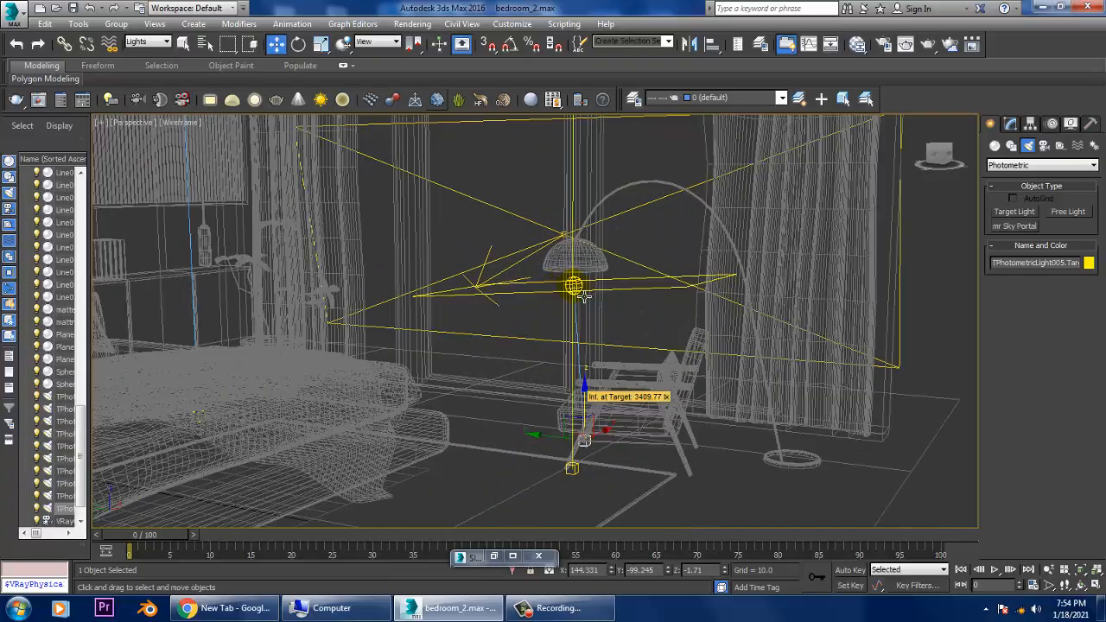
left_click(572, 285)
middle_click_drag(572, 285, 648, 268, "alt")
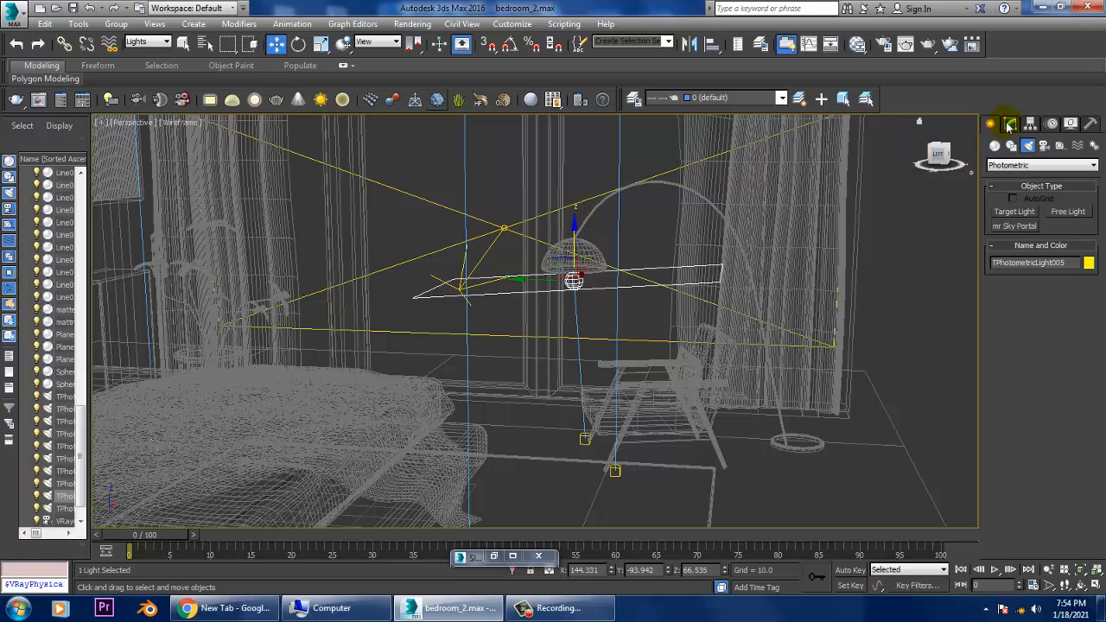
left_click(1009, 123)
key("F3")
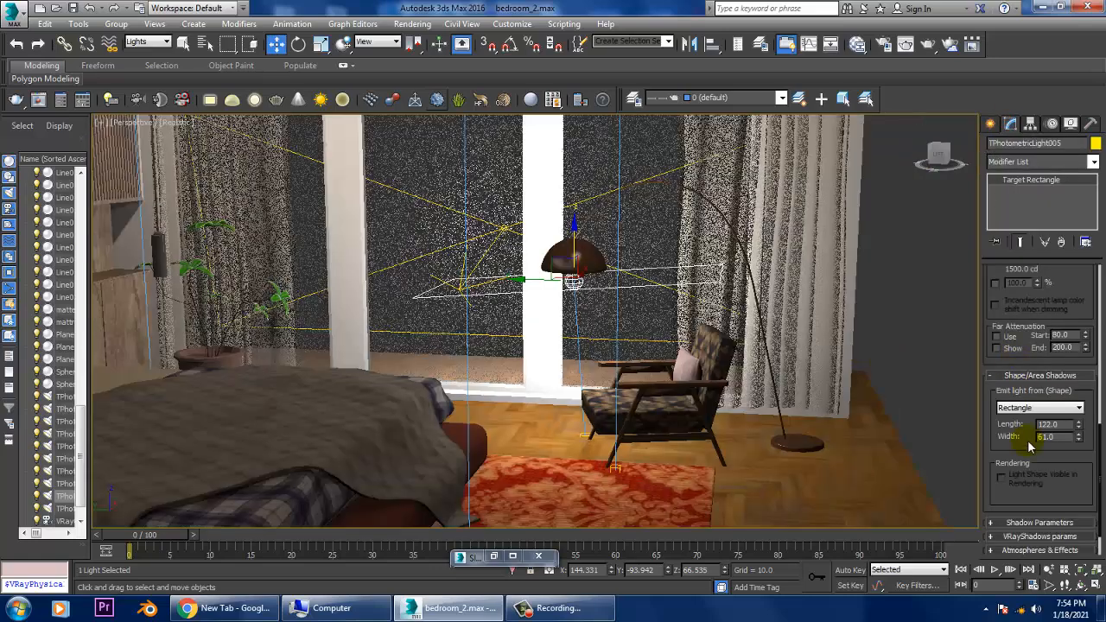
Set the floor lamp light's emission shape to Point.
left_click_drag(1079, 292, 1079, 609)
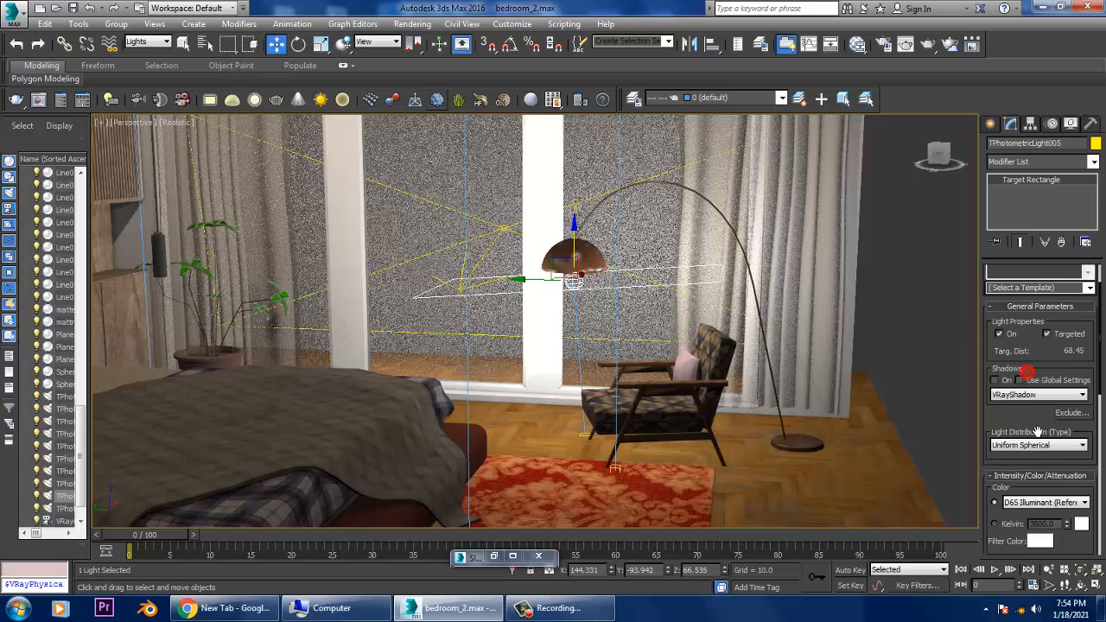
left_click_drag(1036, 432, 1026, 231)
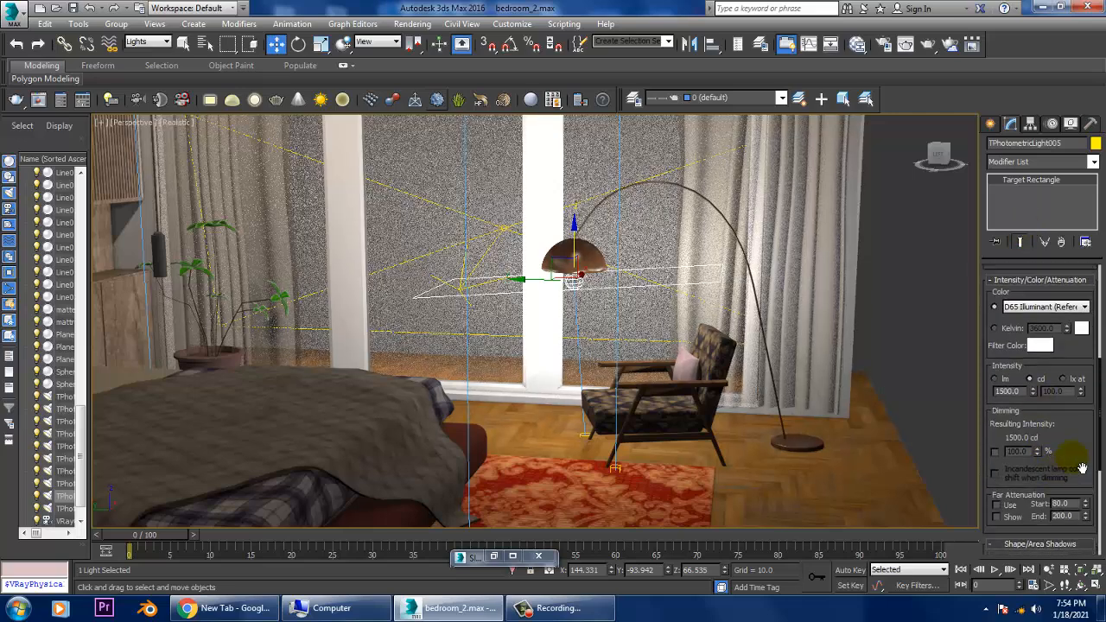
scroll(1081, 467, "down", 3)
left_click(1039, 476)
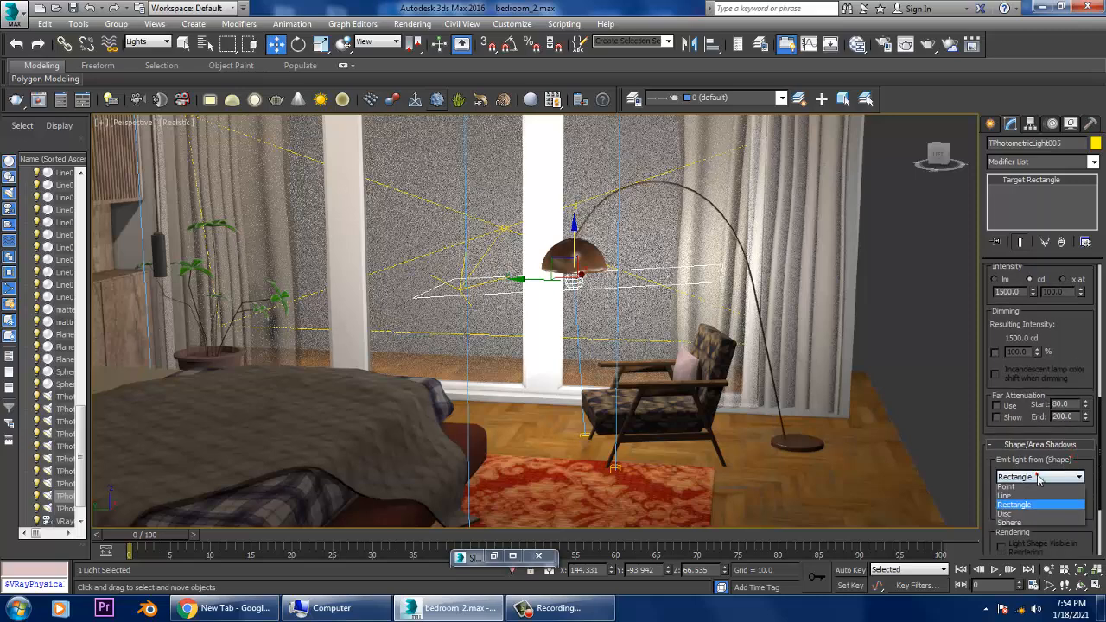
left_click(1007, 489)
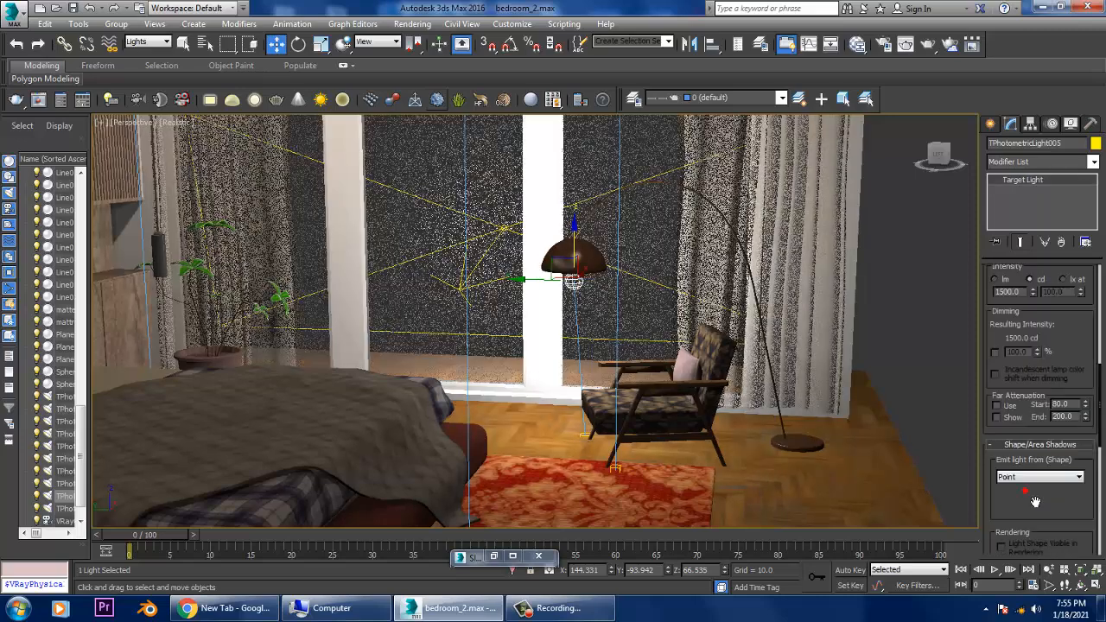
Enable dimming on the floor lamp light and set it to 57%.
left_click_drag(1087, 344, 1089, 446)
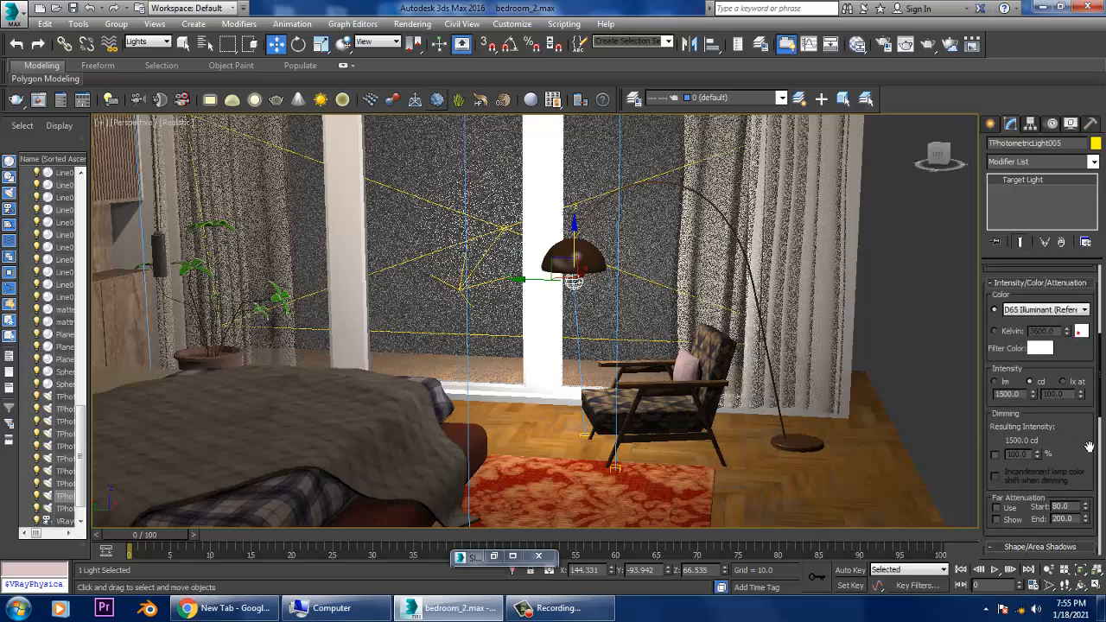
left_click(995, 455)
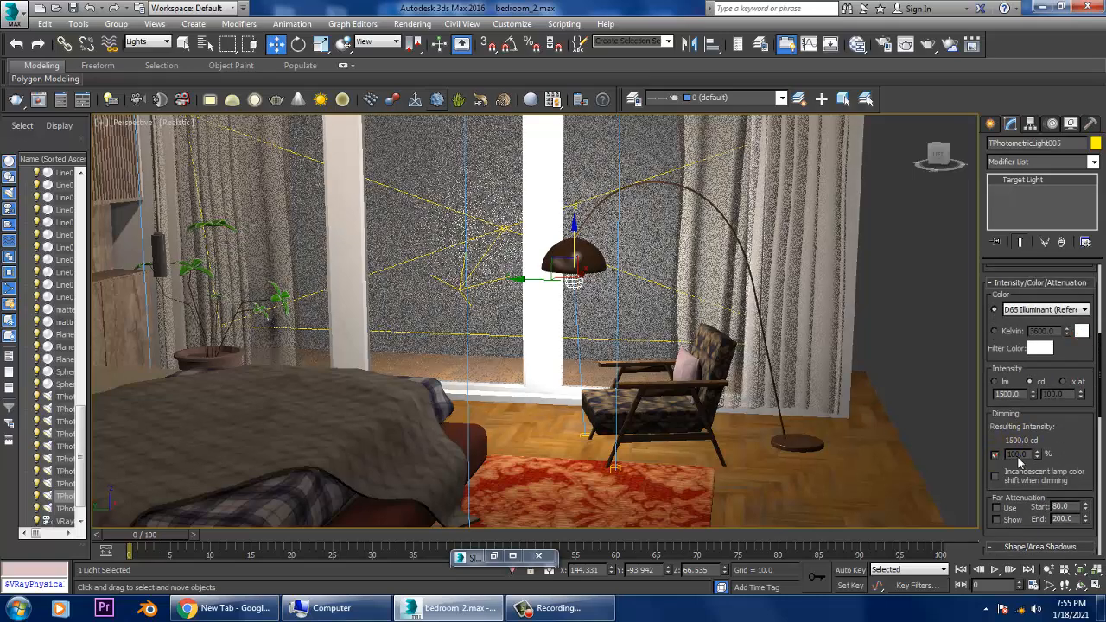
left_click(1038, 457)
left_click_drag(1043, 478, 1055, 492)
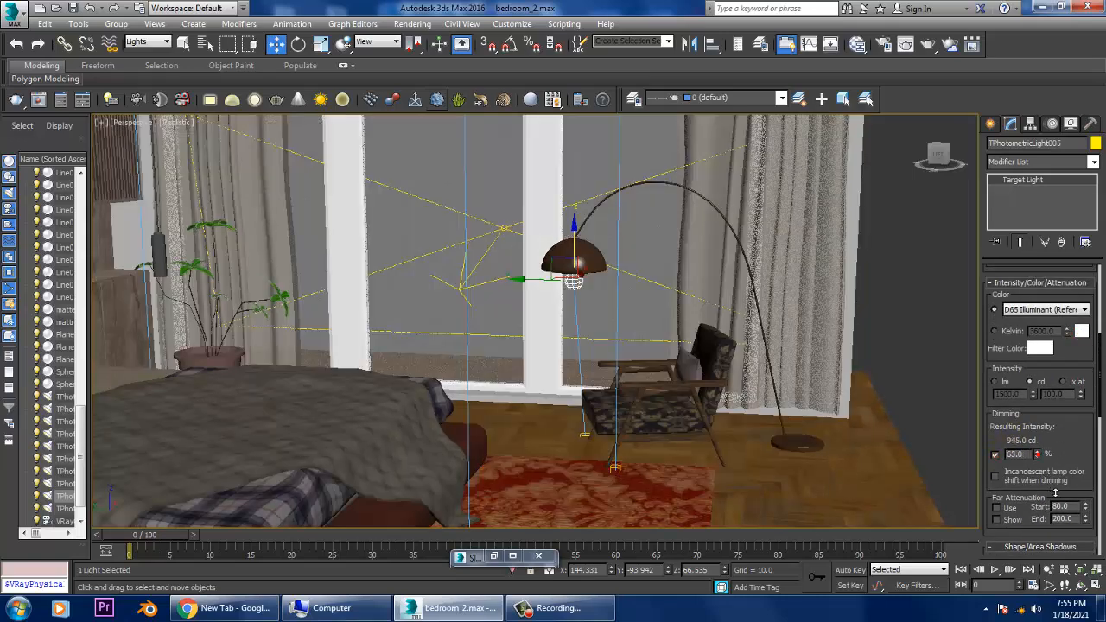
Set the floor lamp light's filter color to a warm beige, about RGB 181, 131, 87.
left_click(1039, 349)
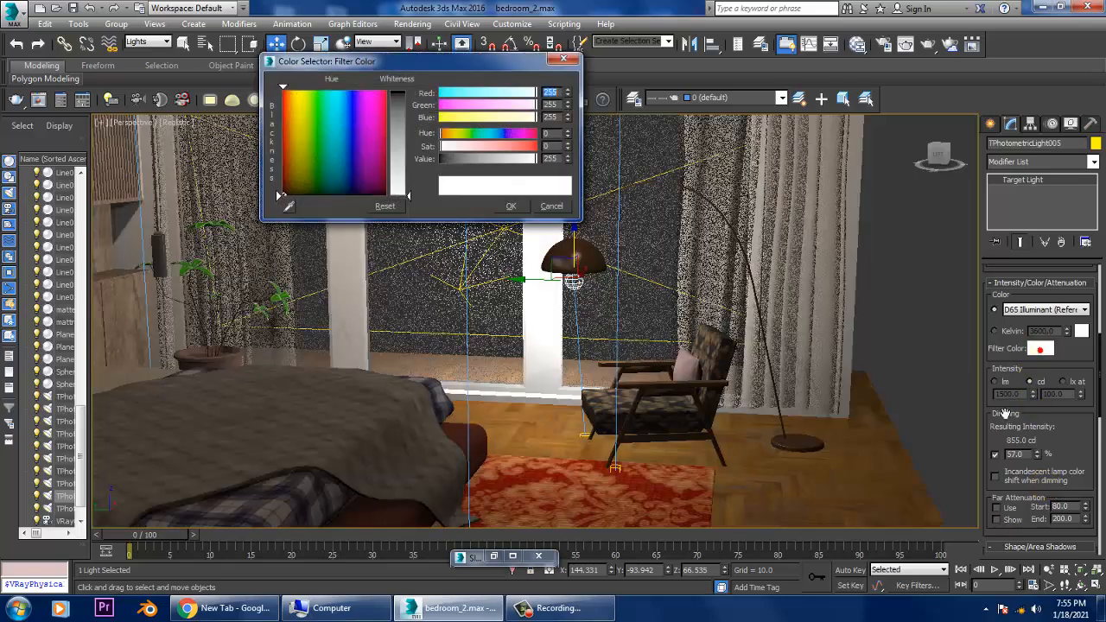
left_click_drag(289, 146, 291, 136)
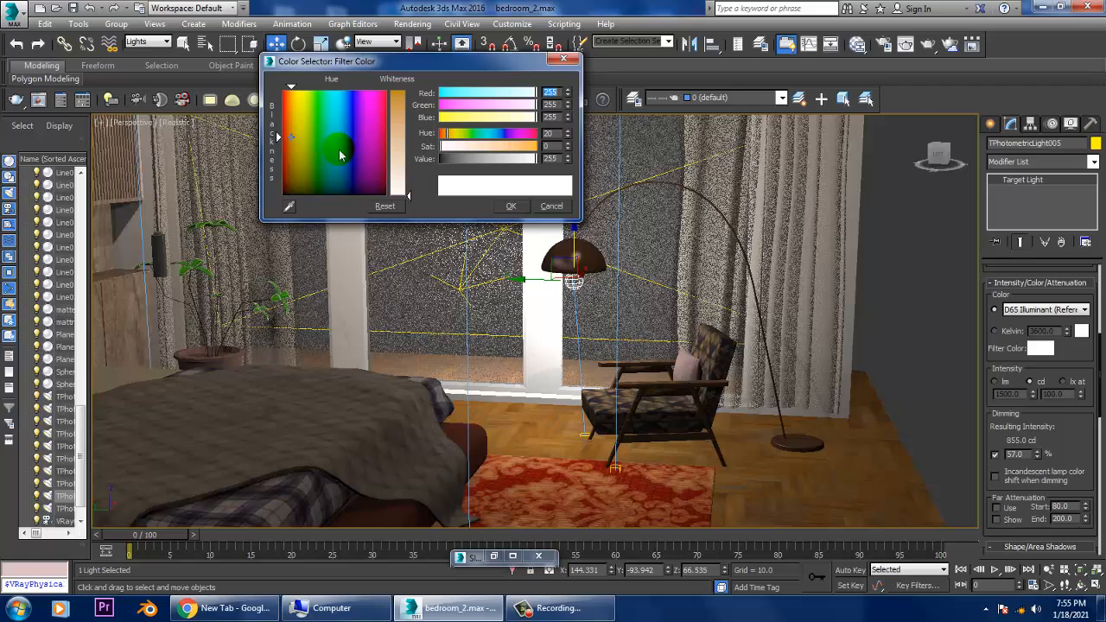
left_click_drag(398, 173, 398, 127)
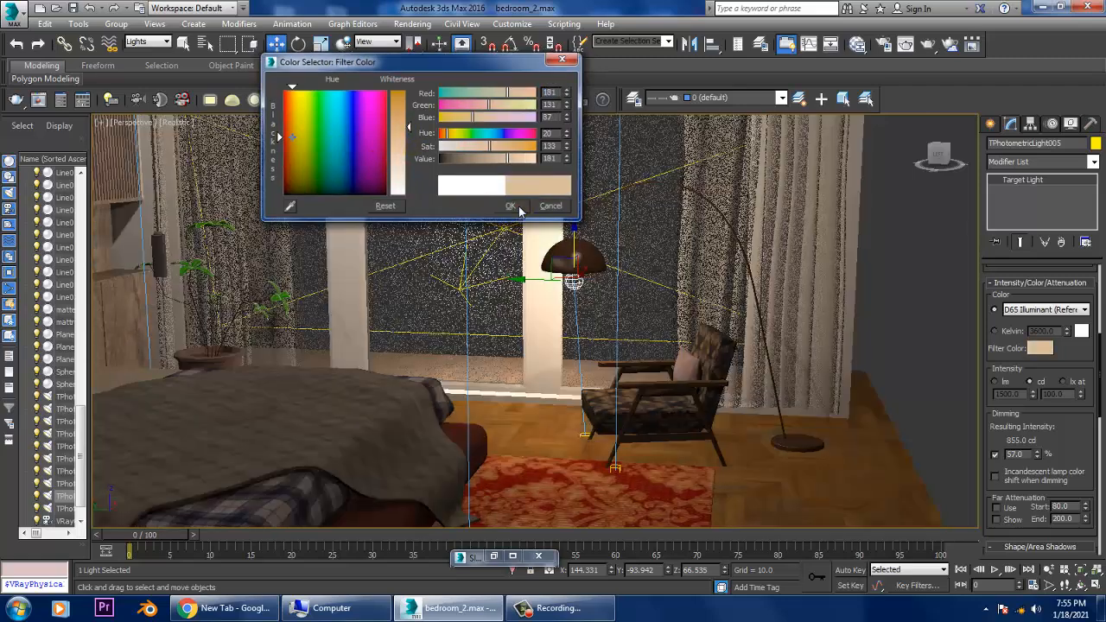
left_click(510, 206)
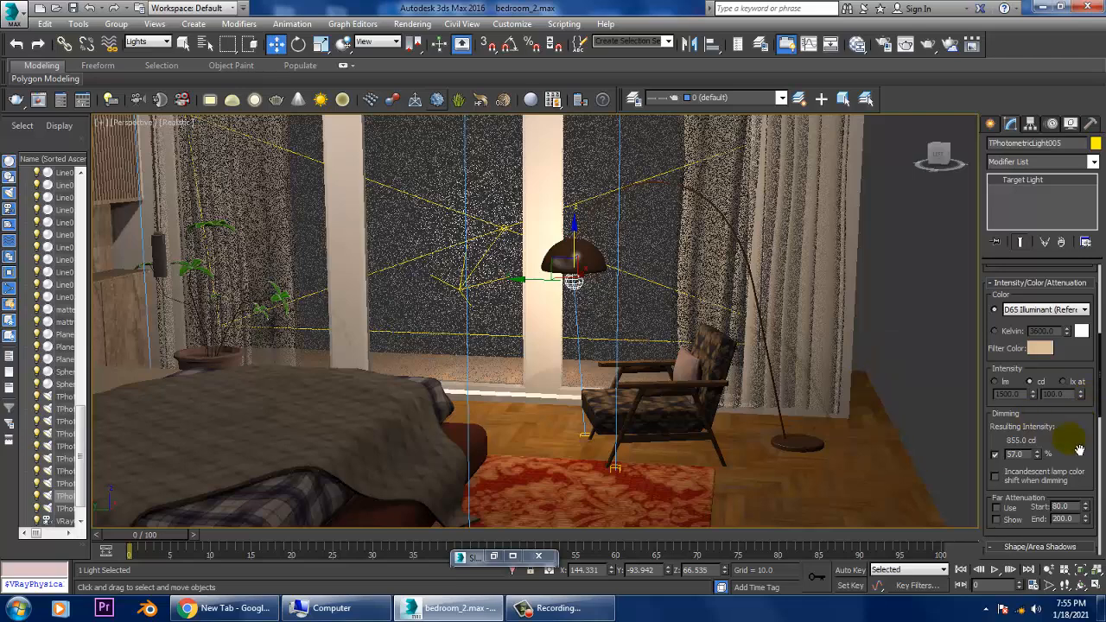
Reduce the floor lamp light's dimming to 54.72% and check the lighting around the bed and armchair.
mouse_move(1037, 454)
left_mouse_down()
mouse_move(1053, 509)
mouse_move(1051, 469)
left_mouse_up()
middle_click_drag(641, 354, 619, 333, "alt")
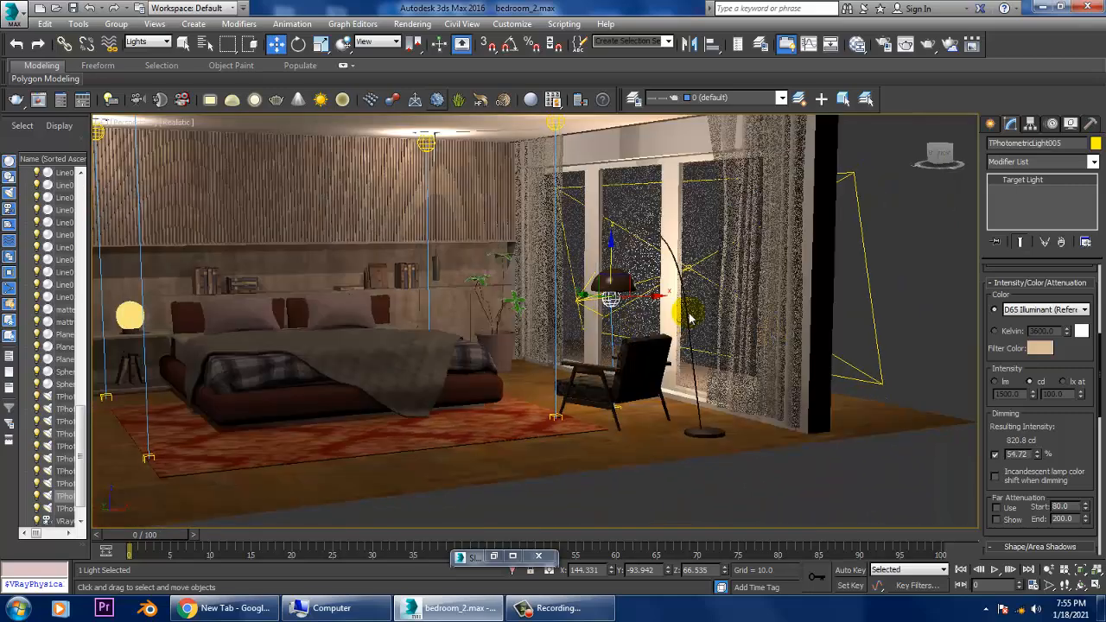
middle_click_drag(689, 319, 818, 389, "alt")
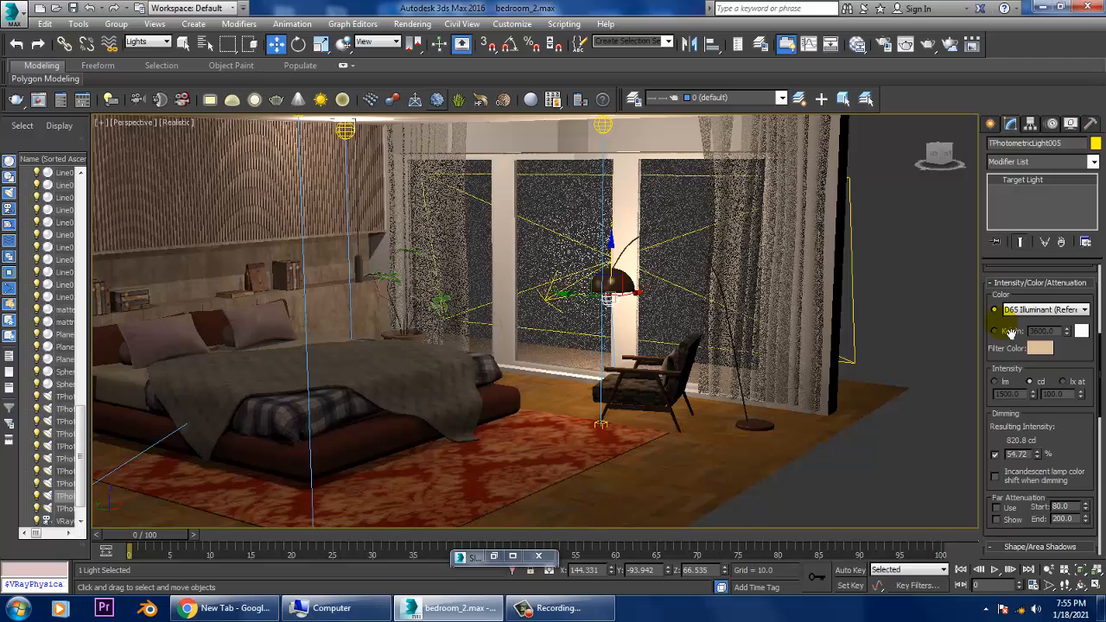
left_click_drag(1011, 333, 996, 313)
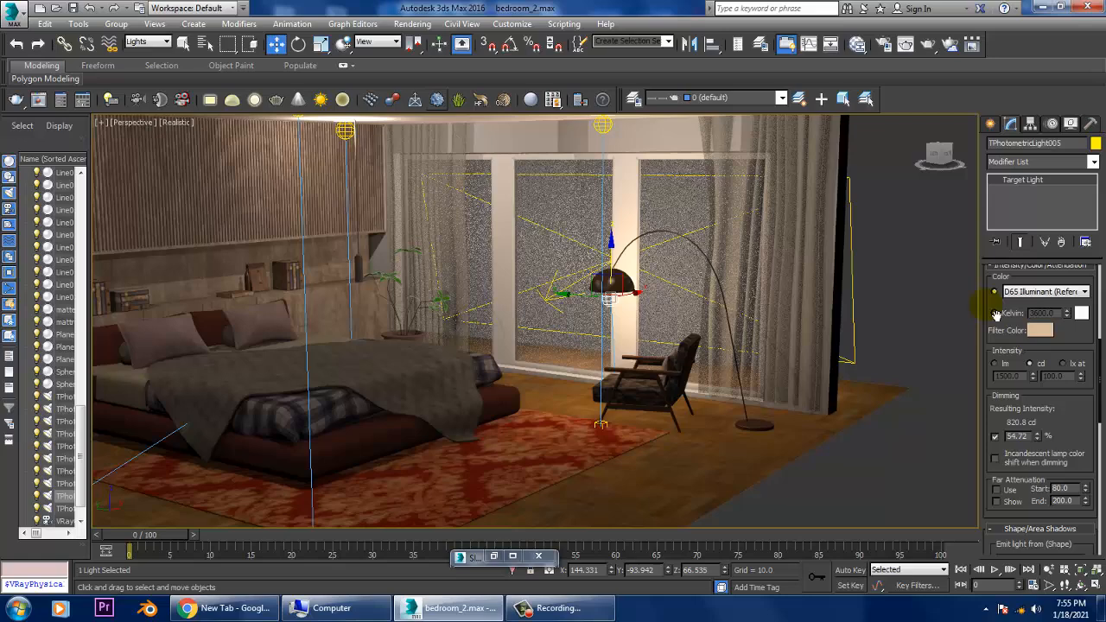
Use and show far attenuation on the floor lamp light, setting its end to 82 and adjusting its start distance.
left_click(999, 489)
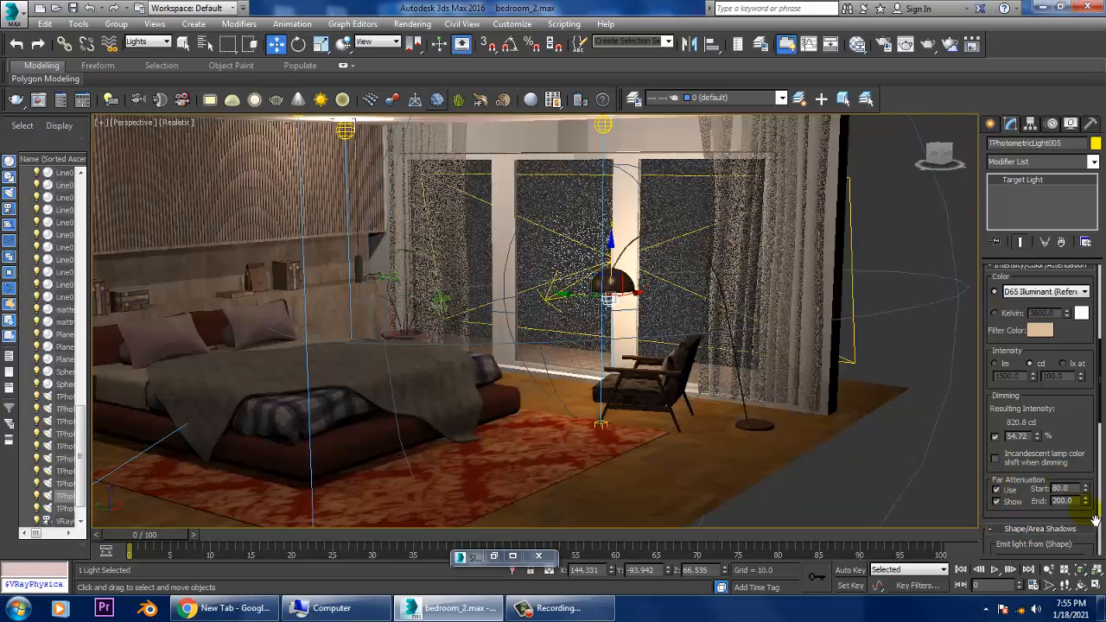
left_click_drag(1087, 506, 1099, 549)
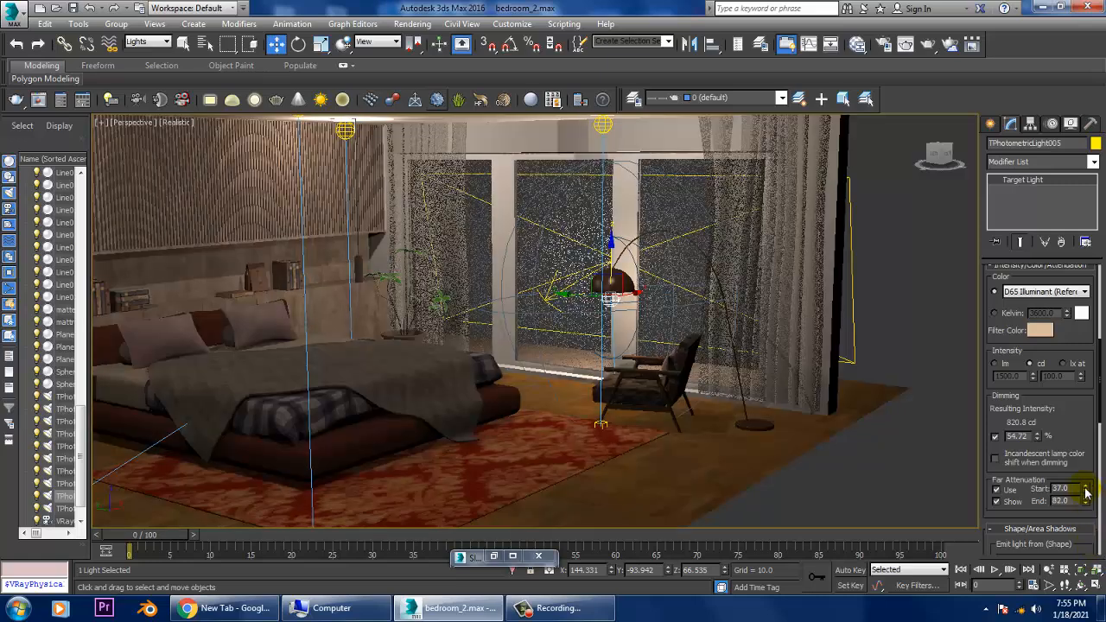
mouse_move(1087, 493)
left_mouse_down()
mouse_move(1098, 516)
mouse_move(1086, 477)
left_mouse_up()
Move the floor lamp light's target to about X 135.1, Y -99 so it sits below the lamp shade.
middle_click_drag(650, 418, 596, 408, "alt")
scroll(619, 398, "up", 3)
scroll(597, 378, "up", 1)
left_click(631, 420)
left_click_drag(568, 416, 594, 415)
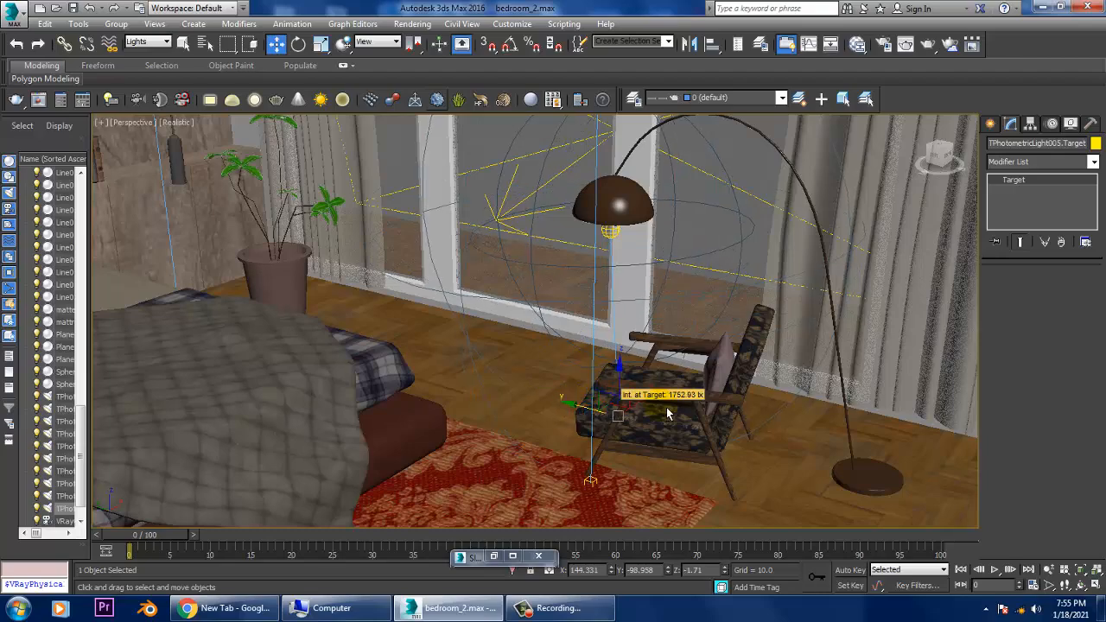
middle_click_drag(666, 412, 576, 422, "alt")
left_click_drag(672, 424, 637, 423)
middle_click_drag(637, 422, 743, 369, "alt")
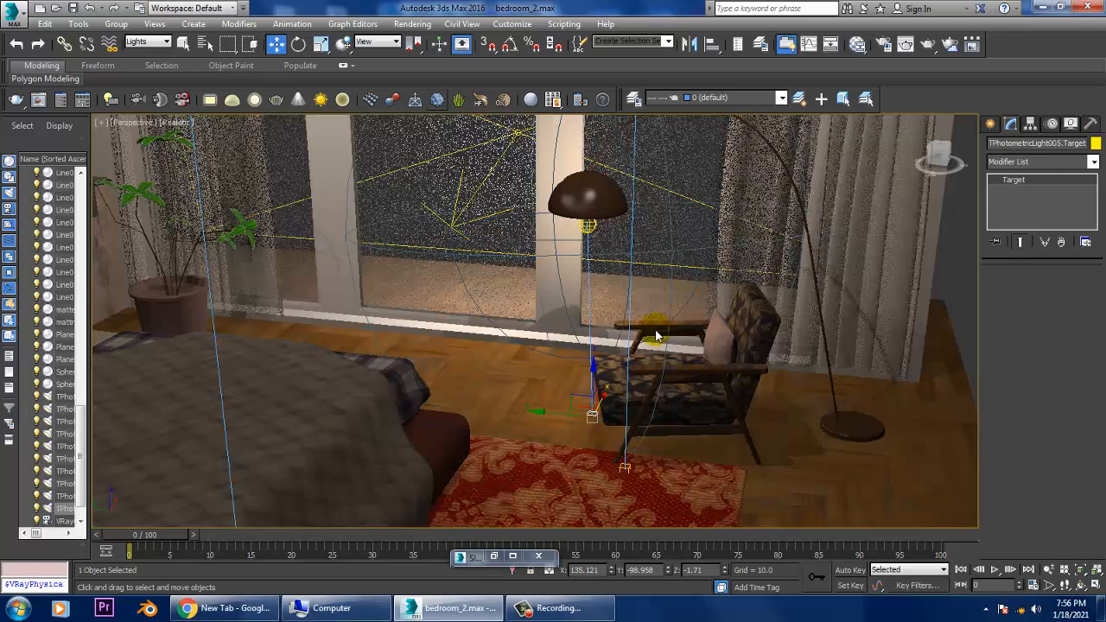
Arrange four viewports with a Perspective view beside the VRayCam001 view and enlarge the lower two.
key("c")
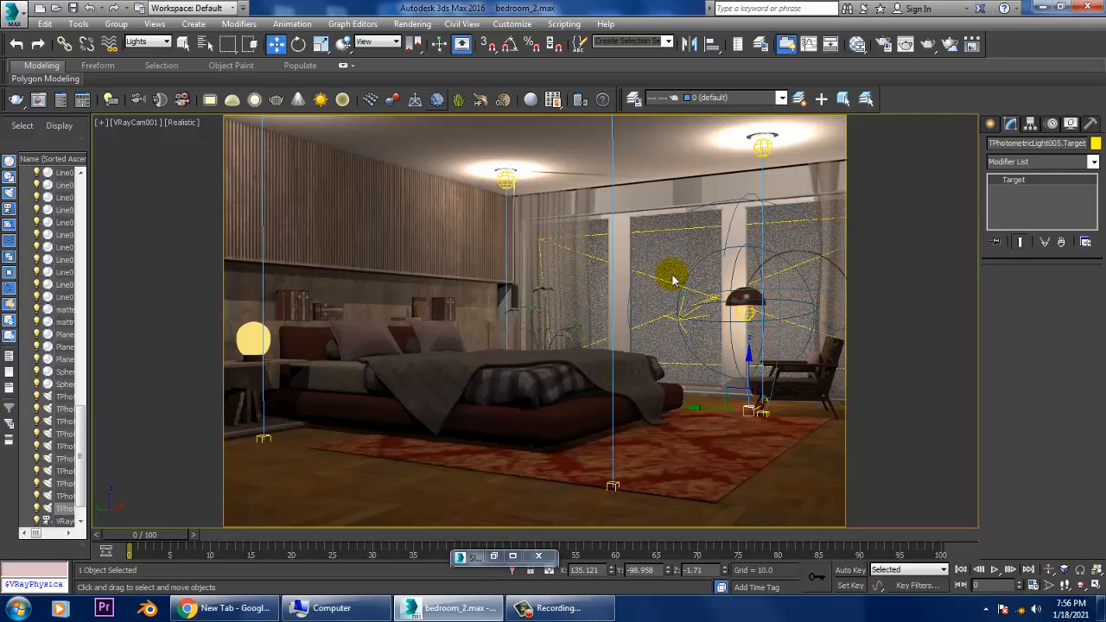
left_click(647, 257)
key("p")
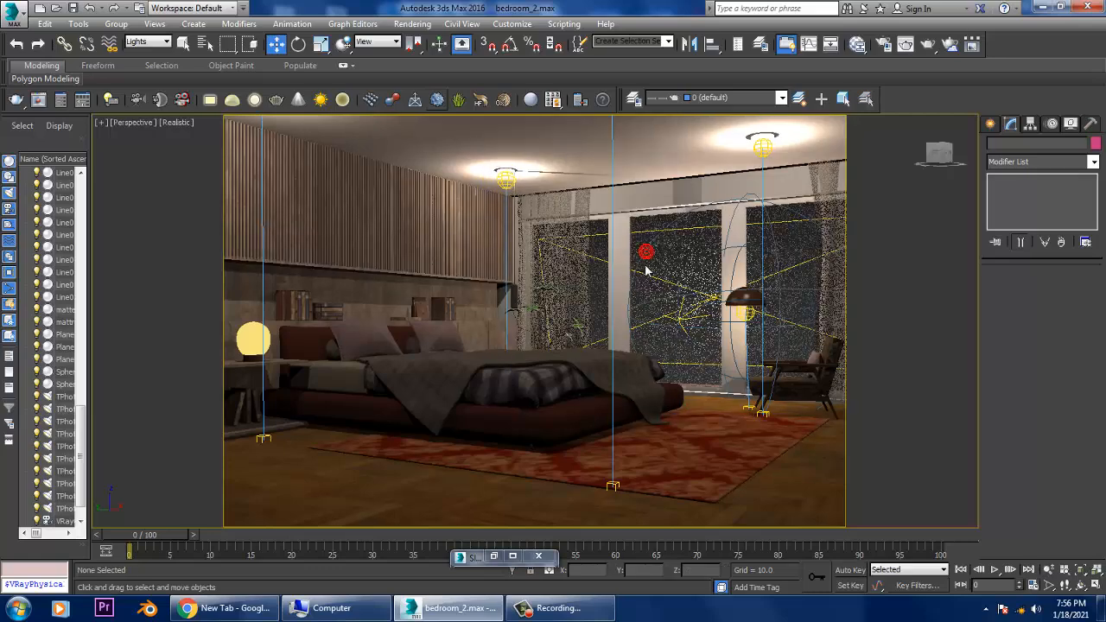
scroll(649, 270, "down", 5)
middle_click_drag(662, 277, 628, 304, "alt")
key("alt+w")
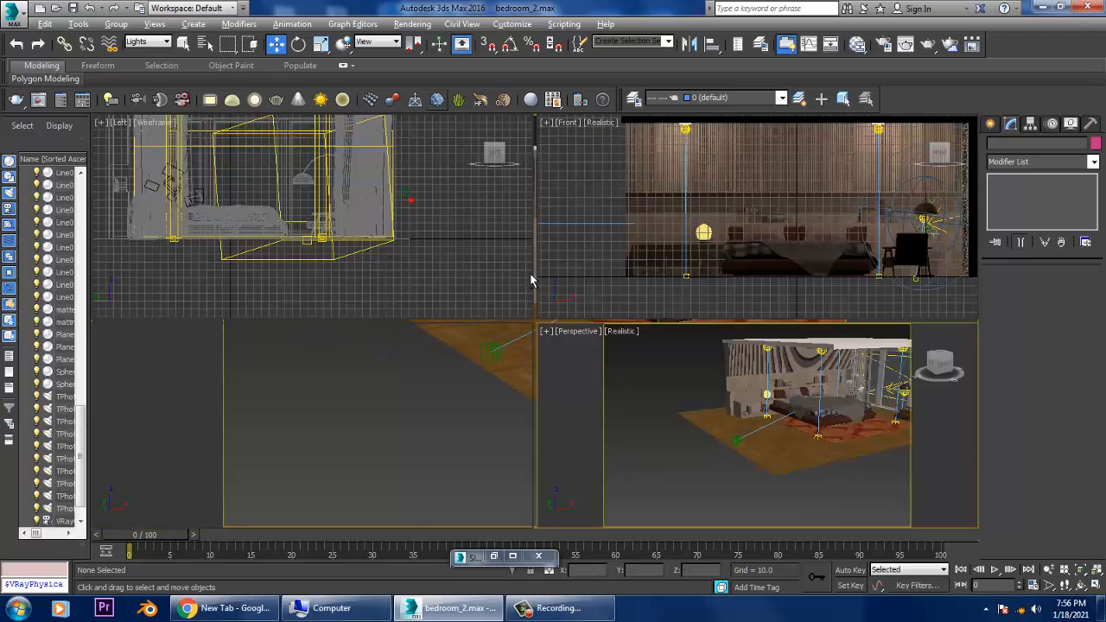
key("c")
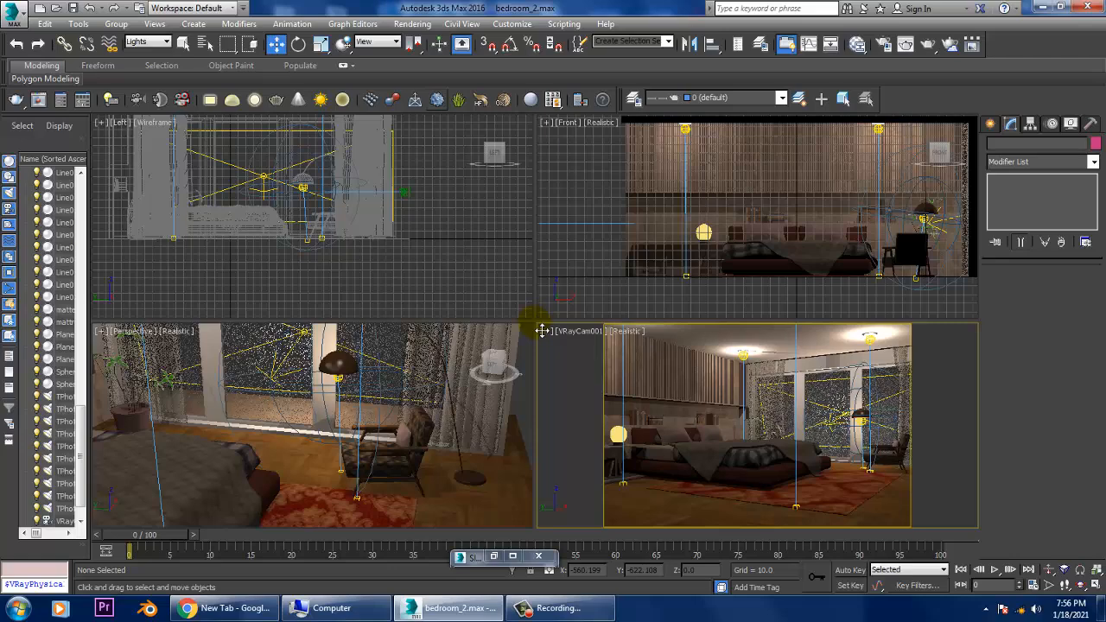
left_click_drag(542, 328, 538, 229)
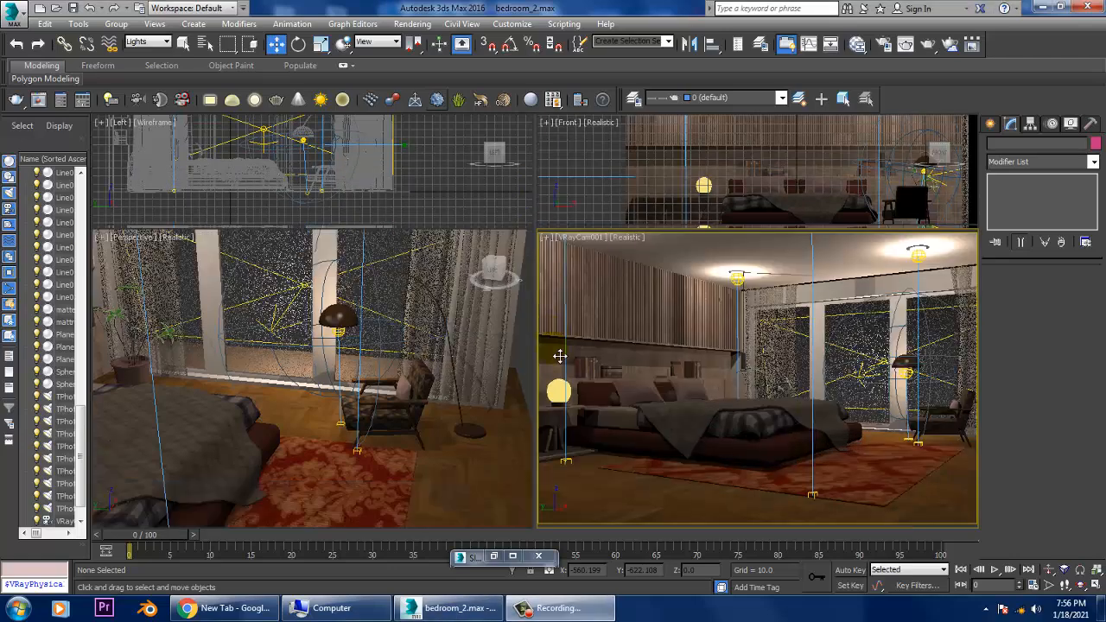
Examine the room's lighting from inside and outside in the Perspective view, including the ceiling and the V-Ray window light.
middle_click_drag(461, 421, 380, 363, "alt")
key("alt+w")
middle_click_drag(463, 351, 486, 340, "alt")
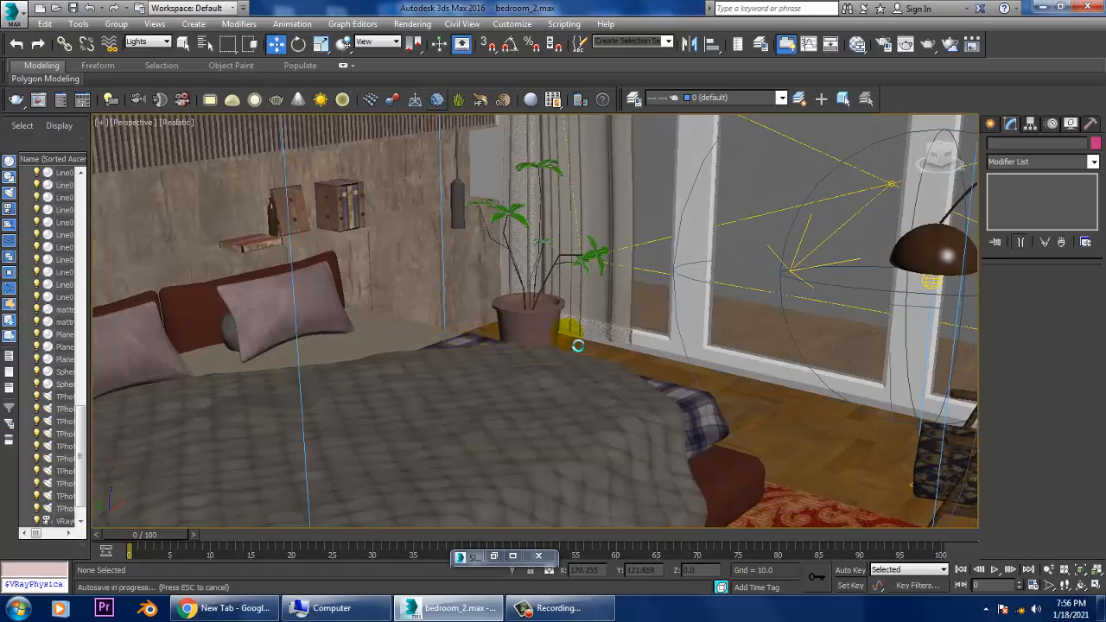
scroll(580, 376, "down", 7)
middle_click_drag(745, 369, 539, 339)
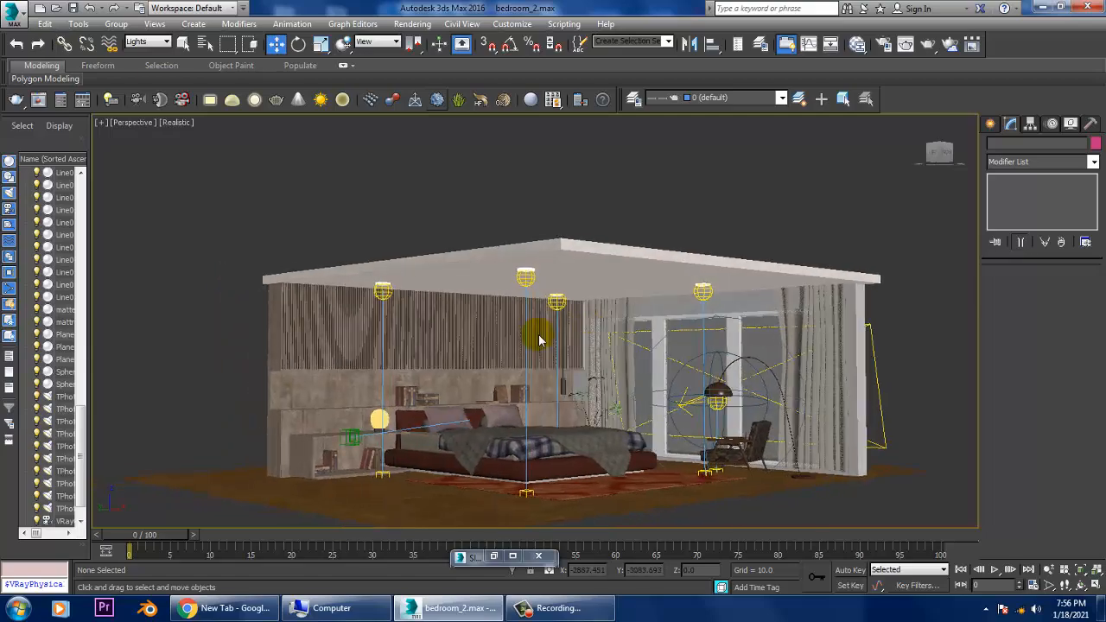
scroll(539, 339, "up", 3)
left_click(520, 258)
middle_click_drag(647, 326, 716, 437, "alt")
left_click(854, 314)
scroll(851, 310, "down", 5)
key("alt+w")
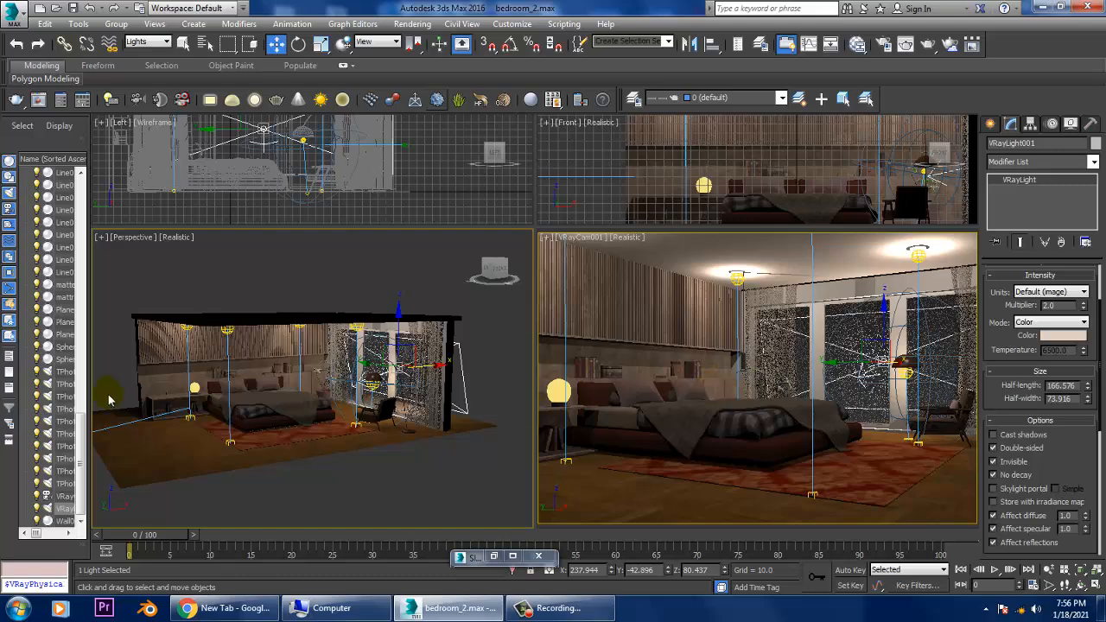
middle_click_drag(324, 385, 356, 394, "alt")
key("alt+w")
mouse_move(690, 338)
middle_mouse_down("alt")
mouse_move(649, 413)
mouse_move(641, 380)
middle_mouse_up("alt")
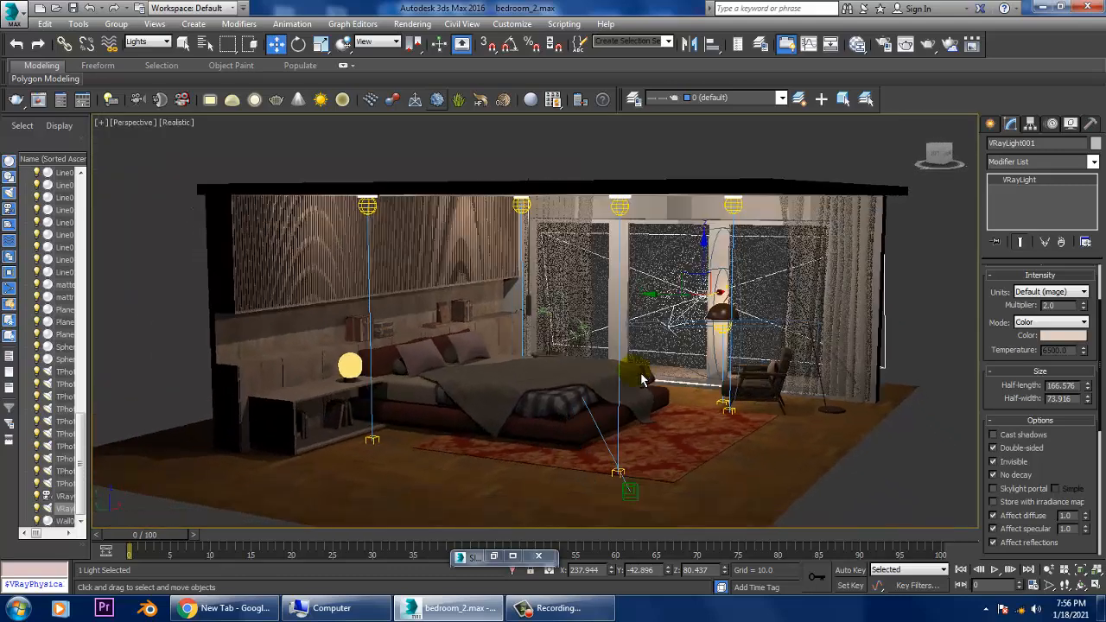
Draw a V-Ray plane light with half-length about 191.4 and half-width about 12.3 over the headboard shelf in the Top view.
left_click(991, 123)
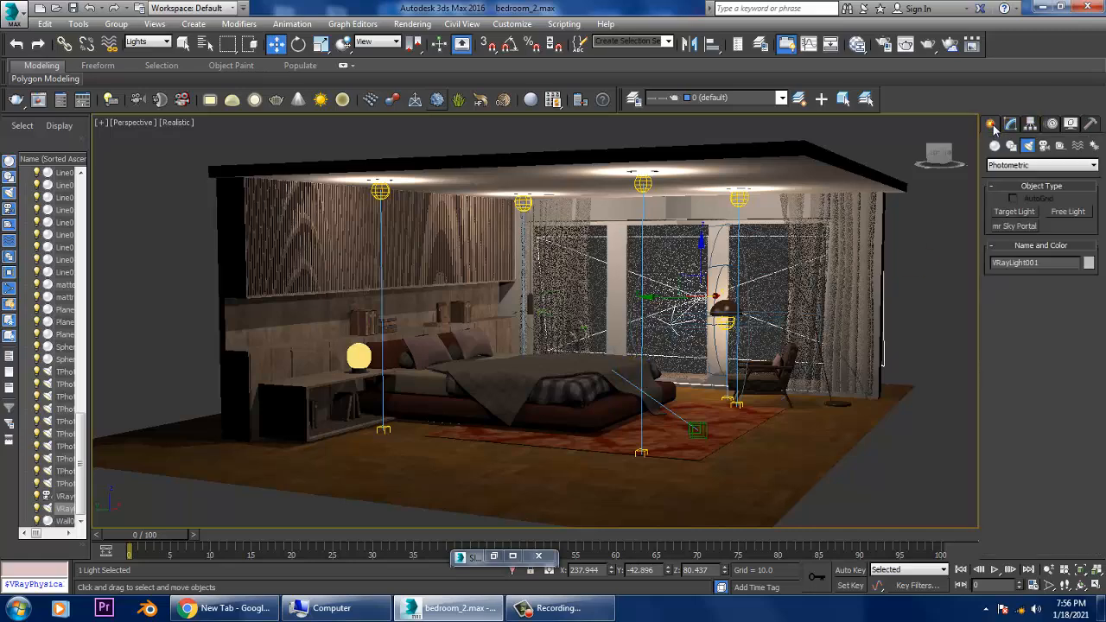
left_click(1023, 164)
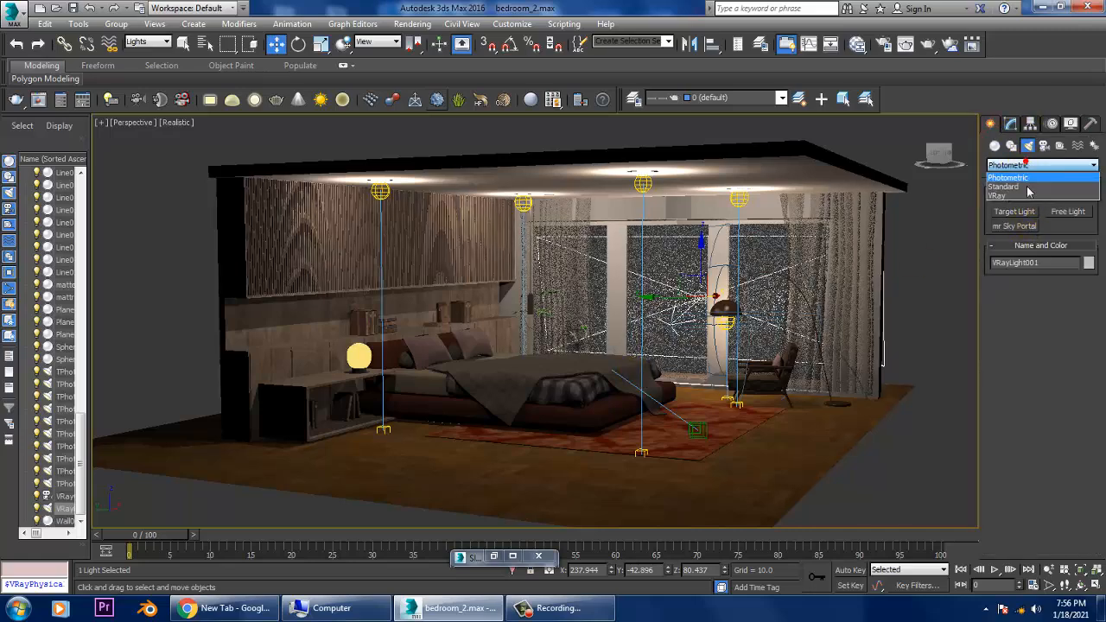
left_click(1023, 198)
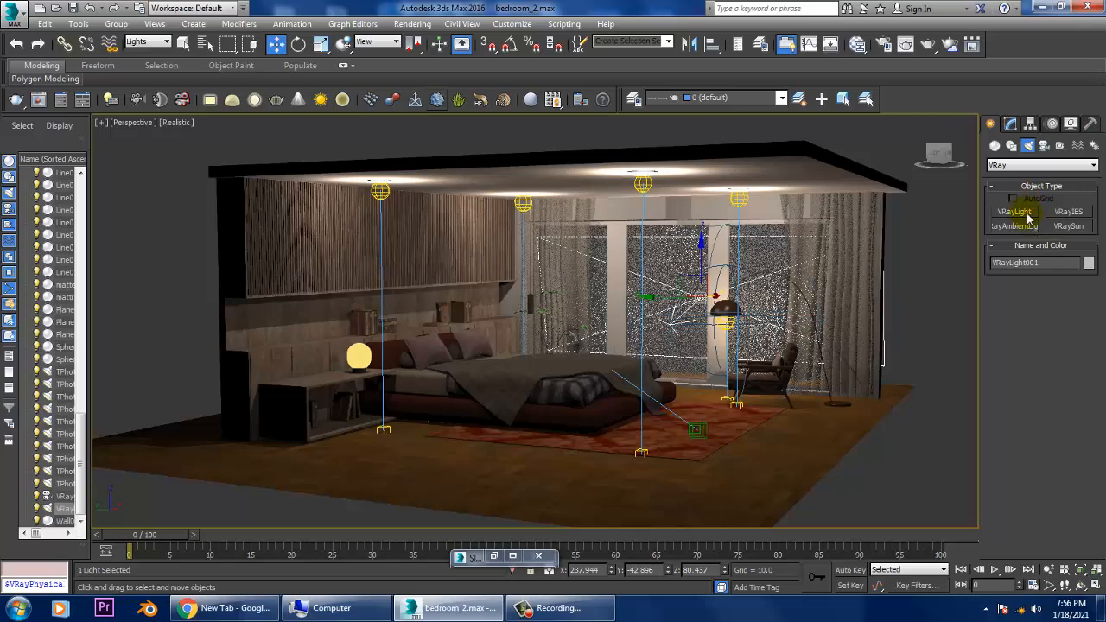
left_click(1025, 214)
middle_click_drag(553, 238, 543, 320, "alt")
key("alt+w")
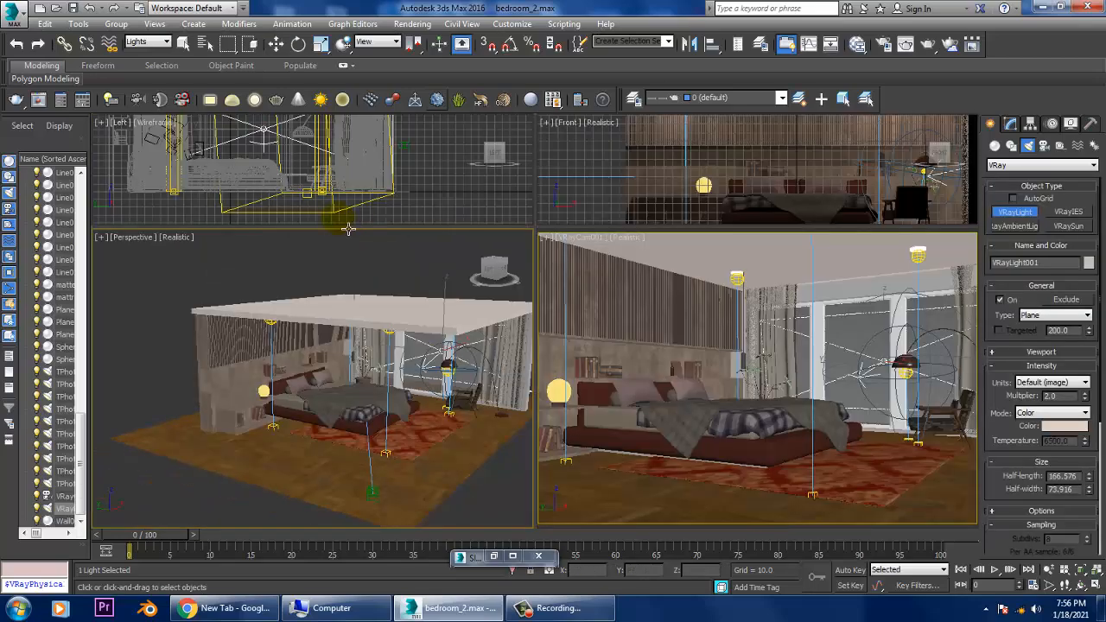
key("alt+w")
middle_click_drag(471, 188, 523, 336)
key("z")
scroll(523, 329, "down", 4)
middle_click_drag(529, 256, 517, 254)
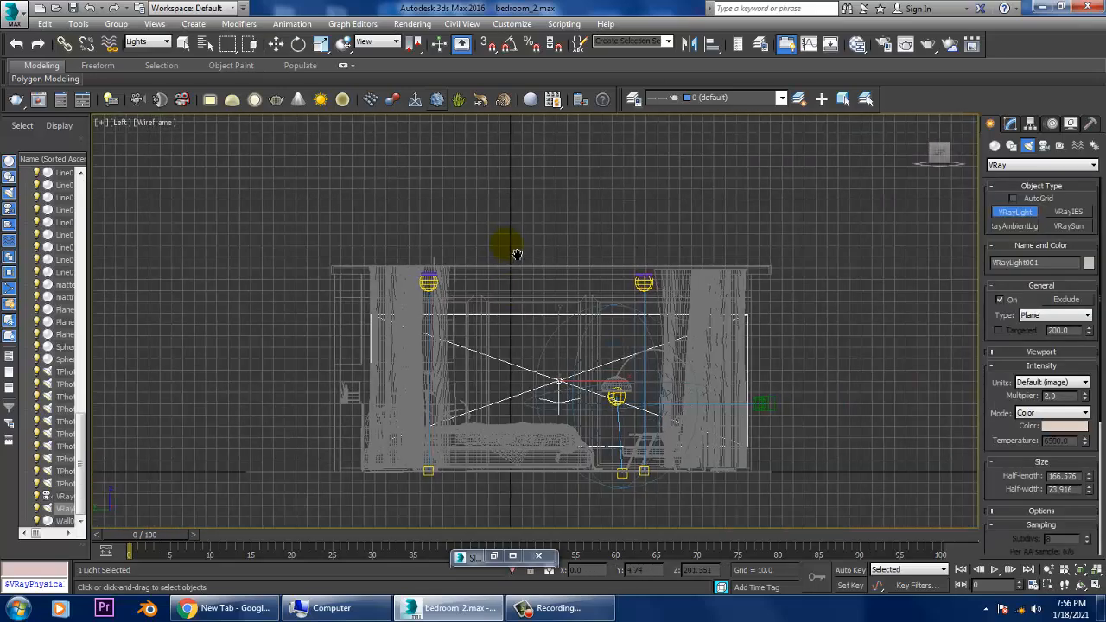
key("t")
key("y")
scroll(553, 272, "down", 2)
scroll(420, 330, "up", 3)
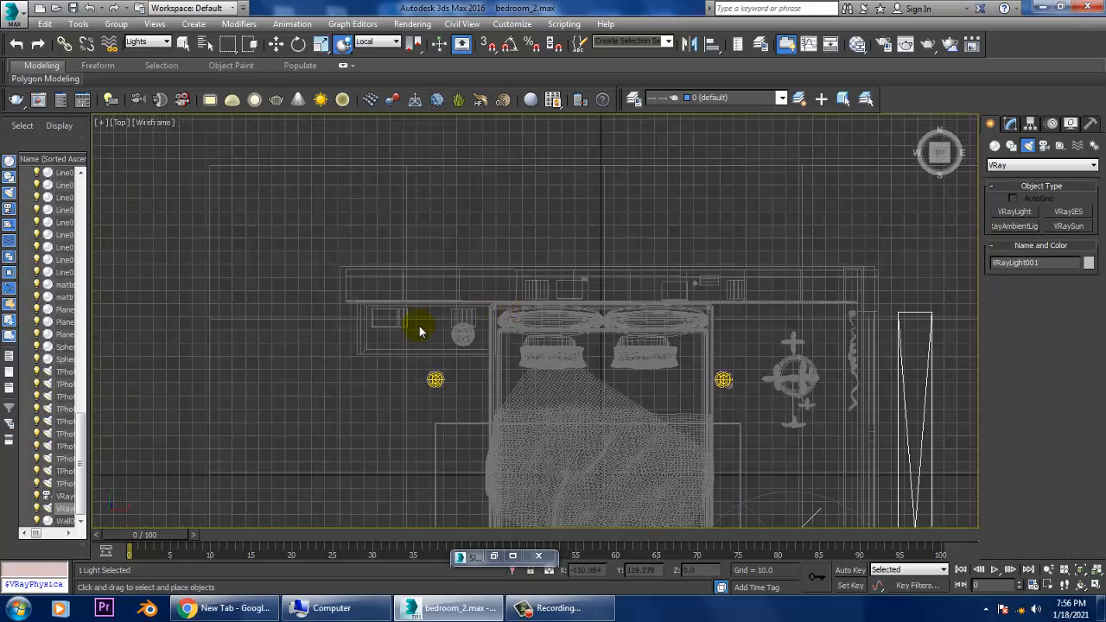
left_click(1015, 211)
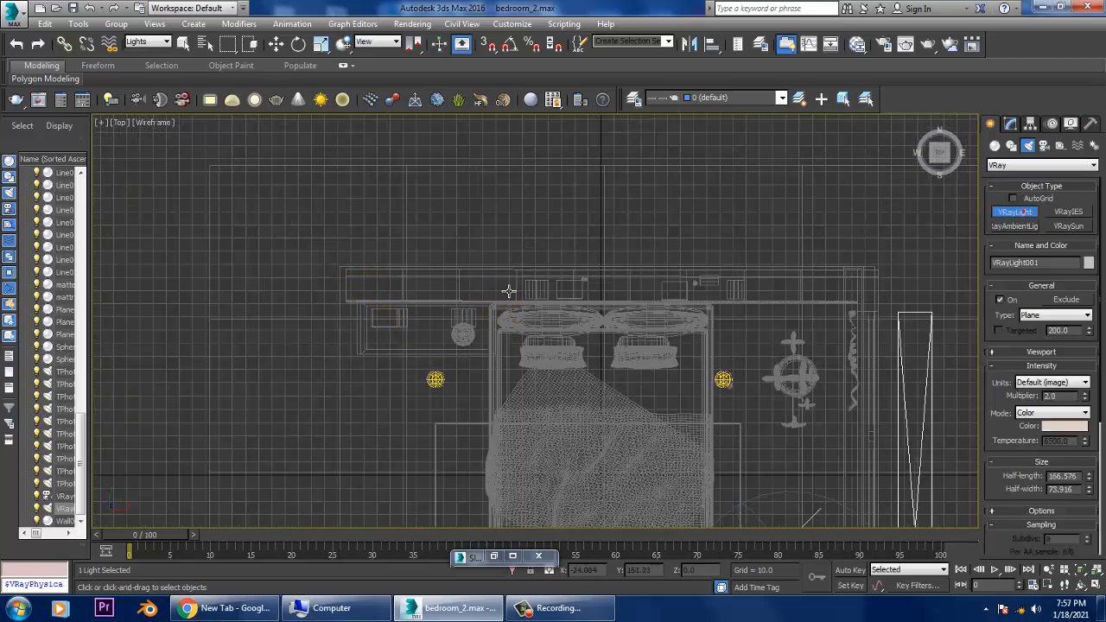
left_click_drag(346, 272, 851, 303)
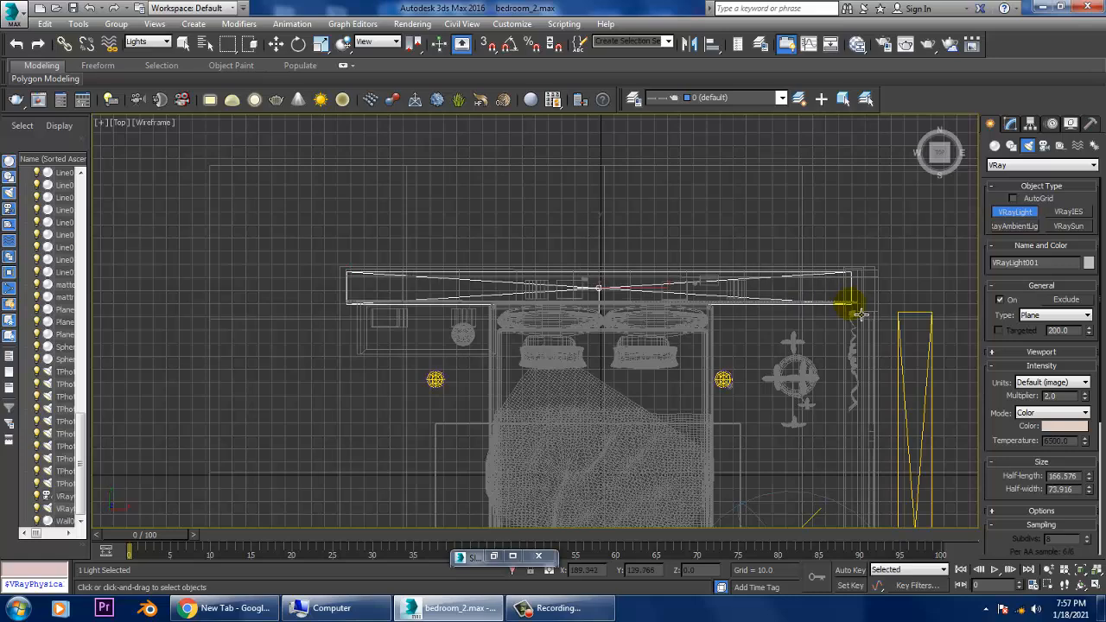
Raise the new plane light to about Z 91.1 so it sits beneath the slatted wall panelling above the headboard shelf.
key("w")
key("alt+w")
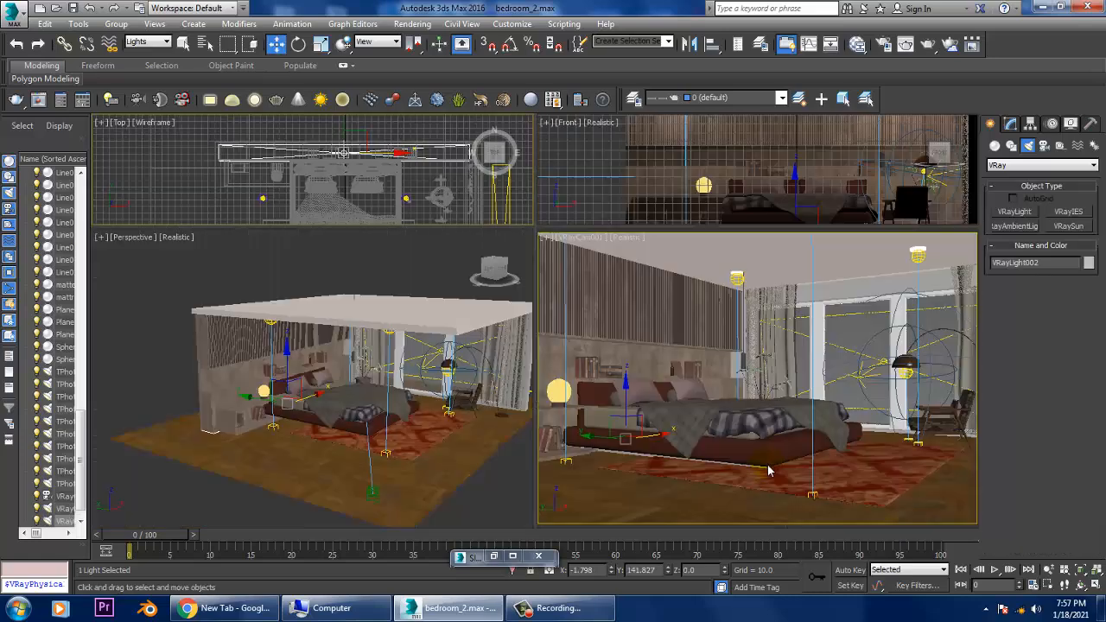
middle_click_drag(409, 481, 432, 494)
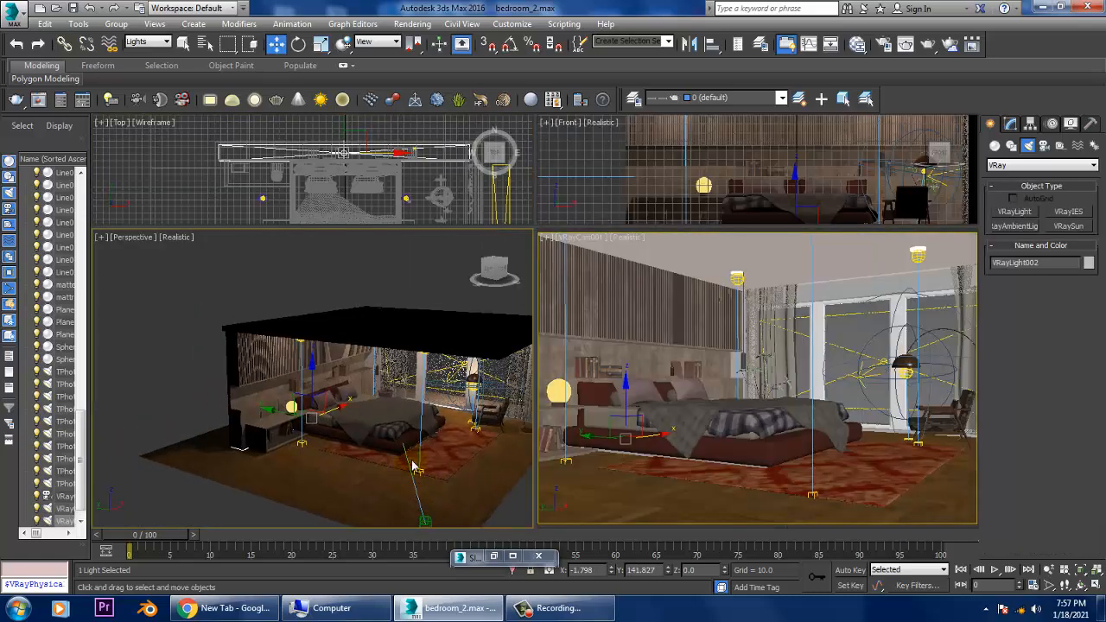
key("alt+w")
middle_click_drag(512, 371, 524, 371, "alt")
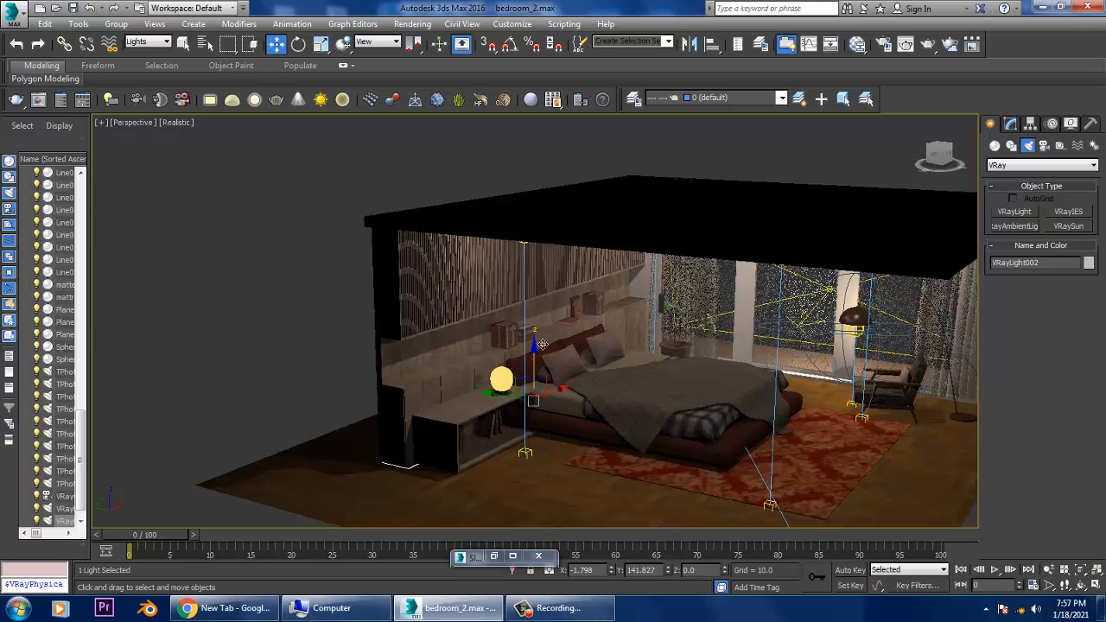
left_click_drag(542, 345, 552, 270)
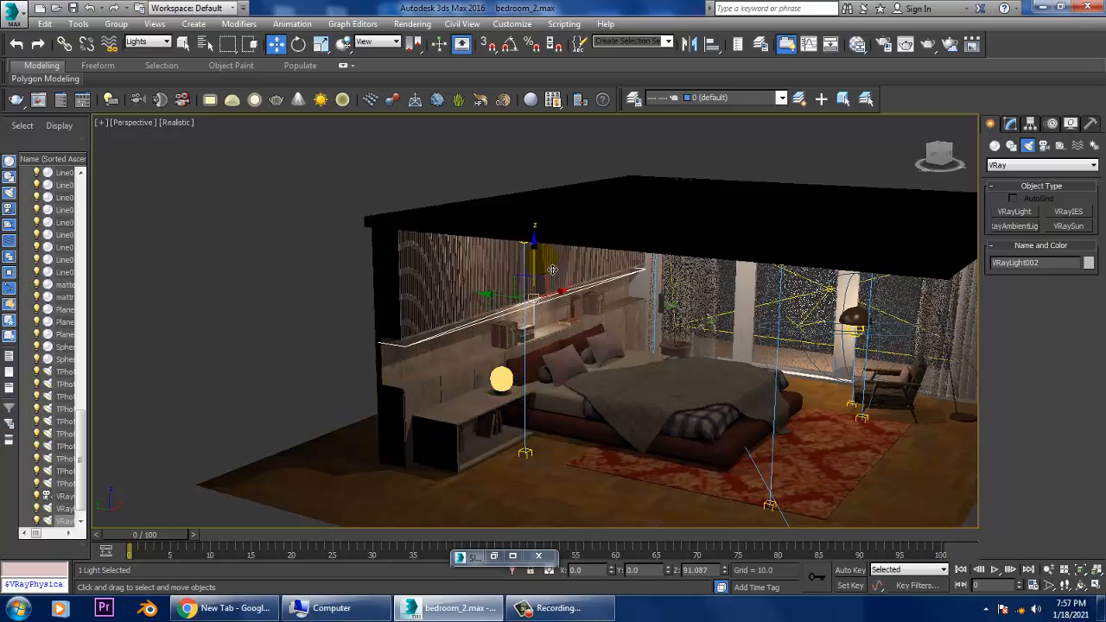
Set the shelf light's multiplier to 0.2.
left_click(1010, 123)
type("0.2")
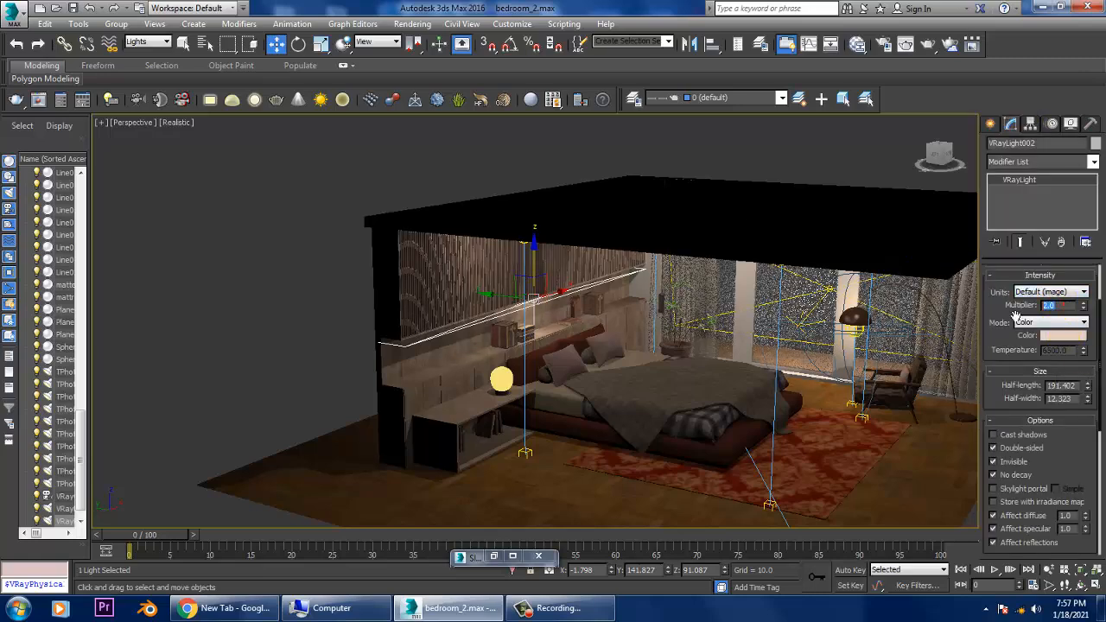
key("Return")
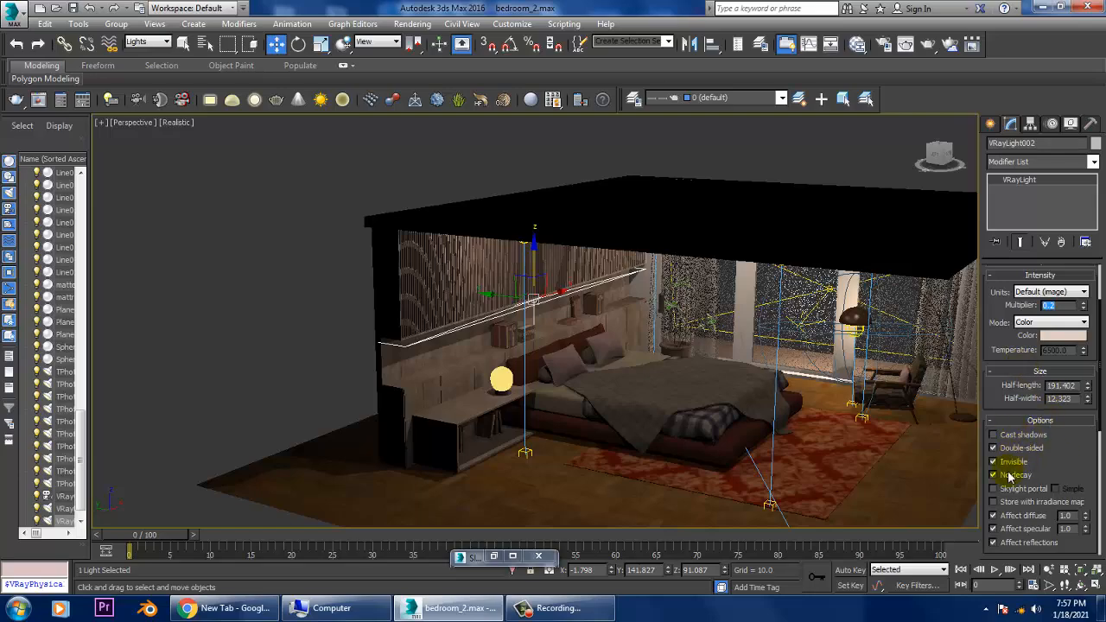
middle_click_drag(620, 344, 567, 355, "alt")
scroll(568, 355, "up", 3)
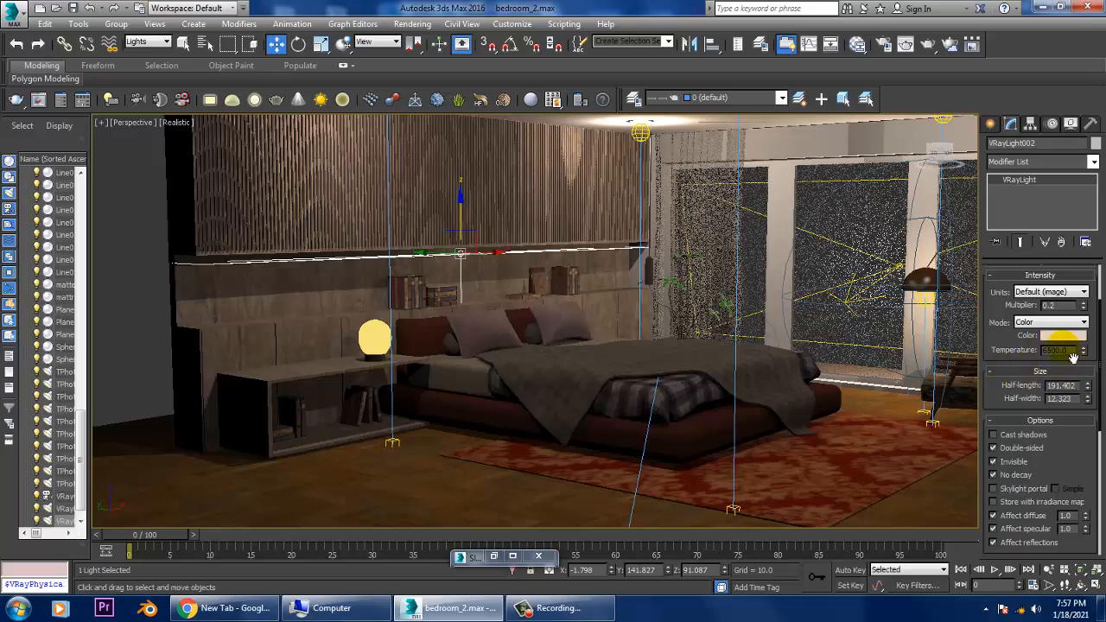
Try multipliers of 69.2 and 0.3 on the shelf light and settle on 1.0.
left_click_drag(1083, 303, 1092, 264)
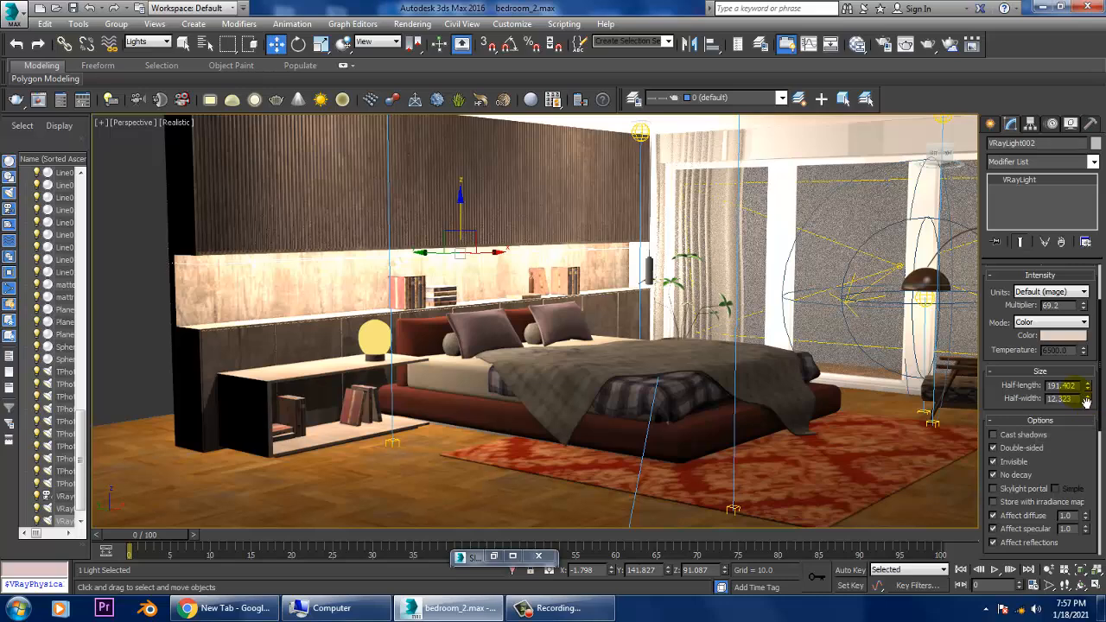
left_click(1073, 309)
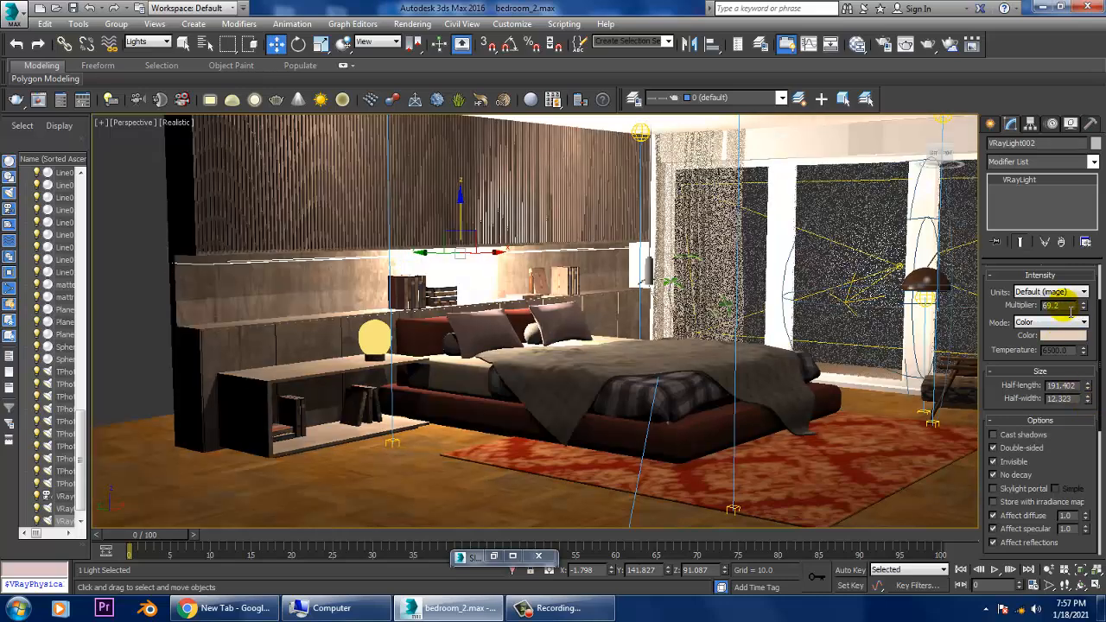
type("0.3")
key("Return")
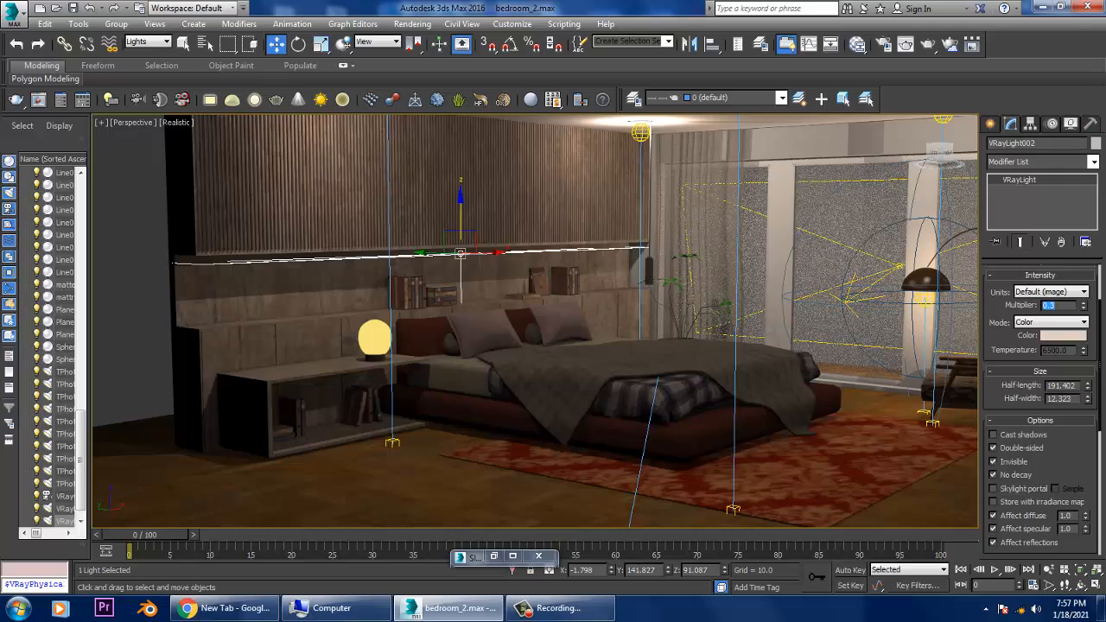
key("Return")
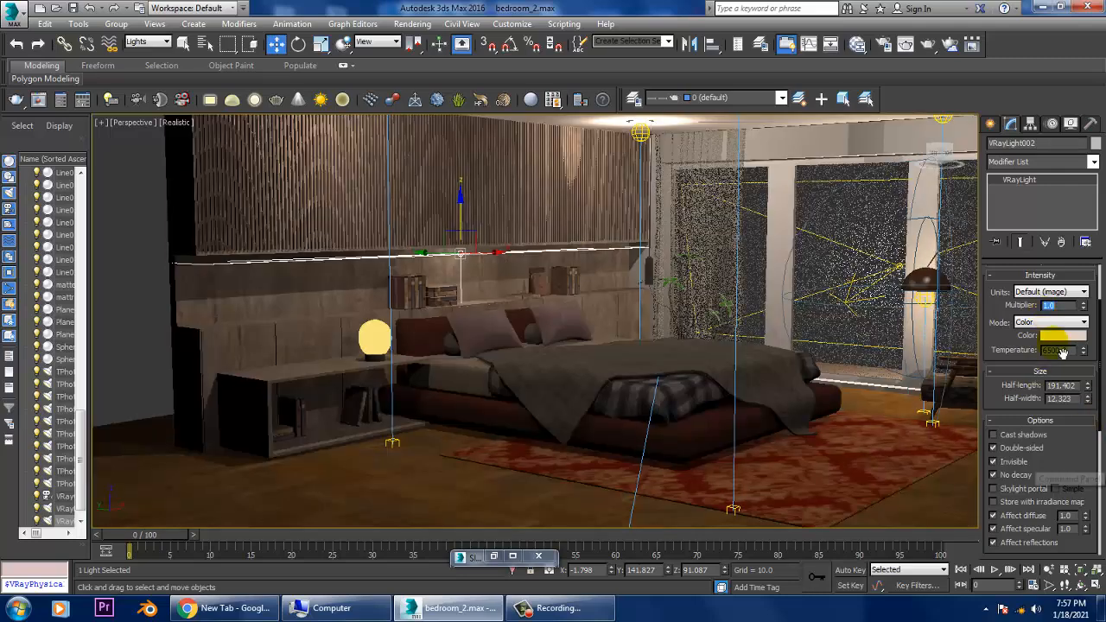
Lighten the shelf light's colour by increasing its whiteness.
left_click(1061, 335)
left_click_drag(408, 148, 408, 174)
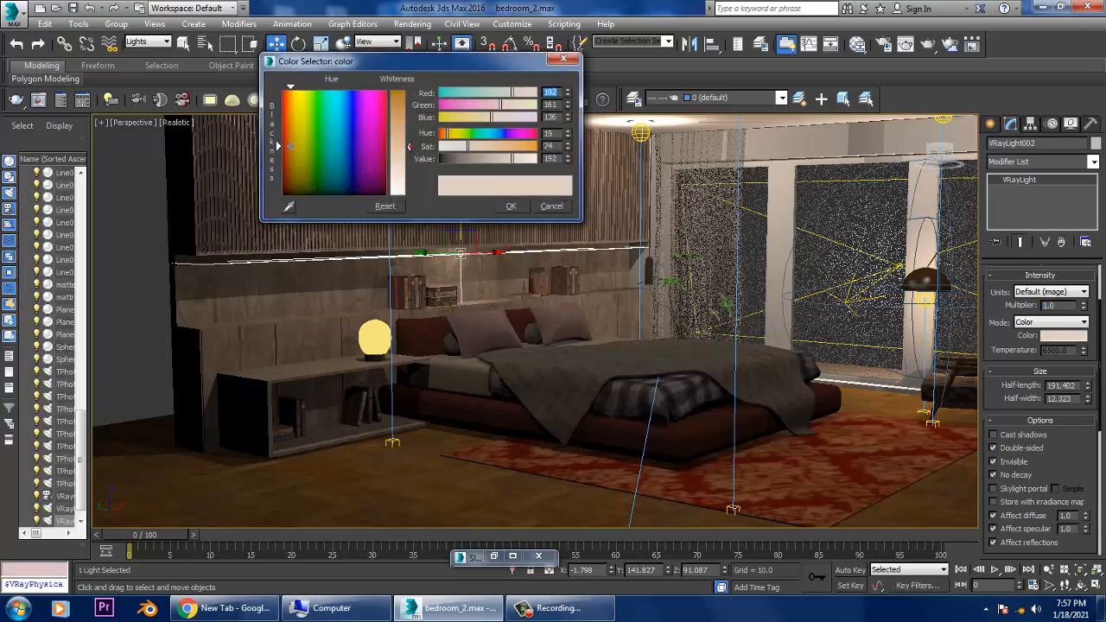
left_click(511, 206)
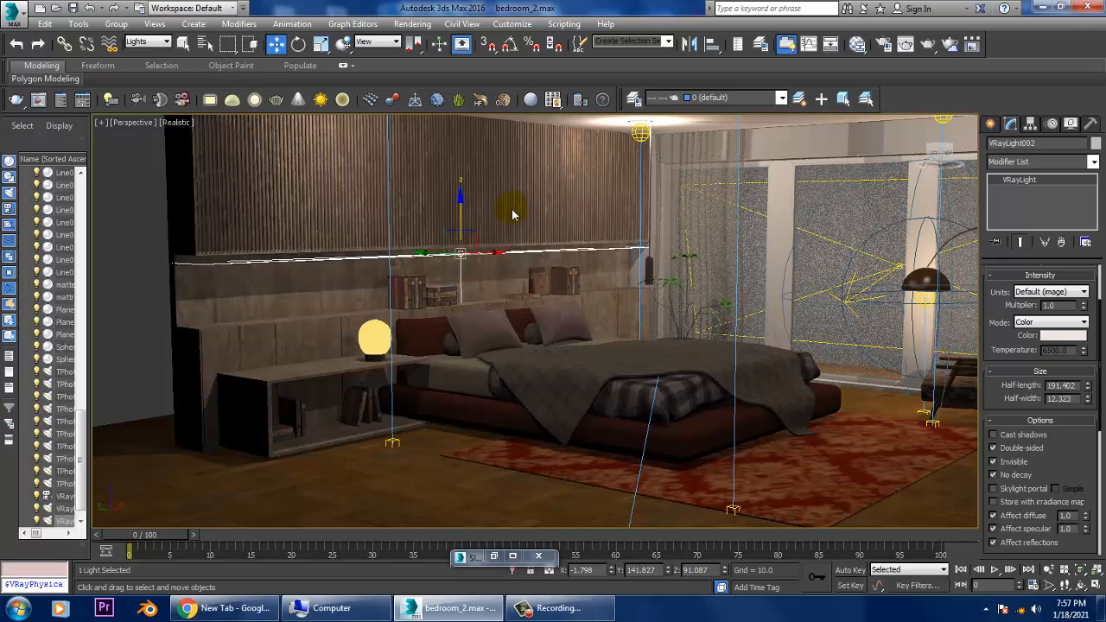
Scale the shelf light slightly narrower in depth and lower it to about Z 89.1 beneath the wall panelling.
scroll(493, 270, "up", 1)
scroll(522, 259, "up", 3)
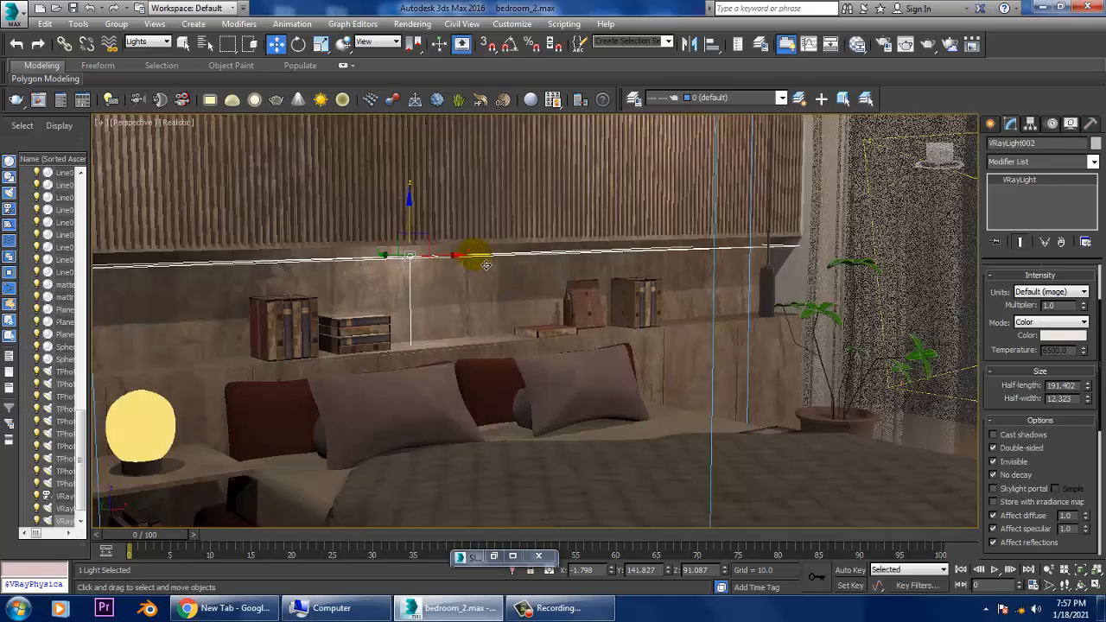
middle_click_drag(529, 255, 480, 268, "alt")
key("r")
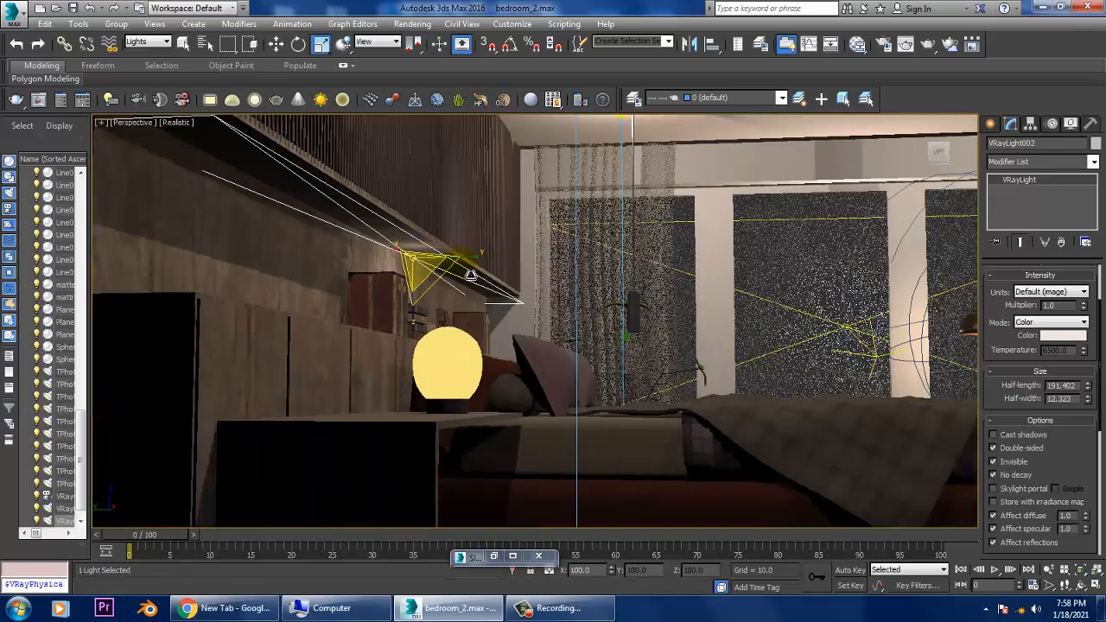
left_click_drag(471, 266, 458, 266)
key("w")
left_click_drag(424, 228, 424, 233)
middle_click_drag(472, 242, 436, 260, "alt")
left_click(563, 607)
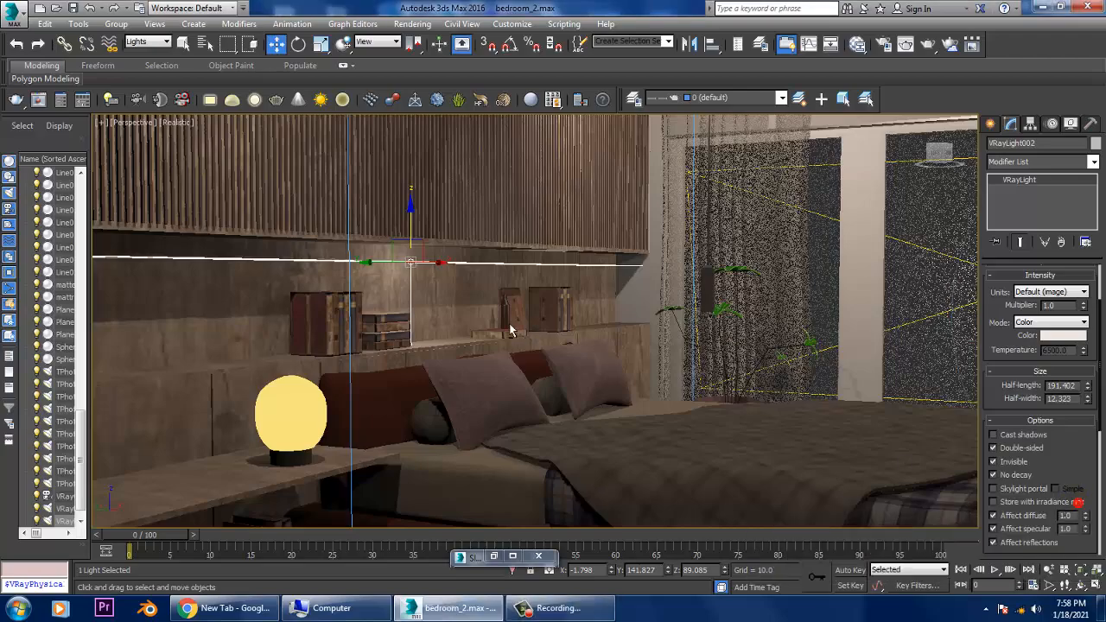
Rotate the shelf light about 78.4 degrees around X and move it out from the headboard wall to about Y 54.3.
middle_click_drag(510, 326, 467, 306, "alt")
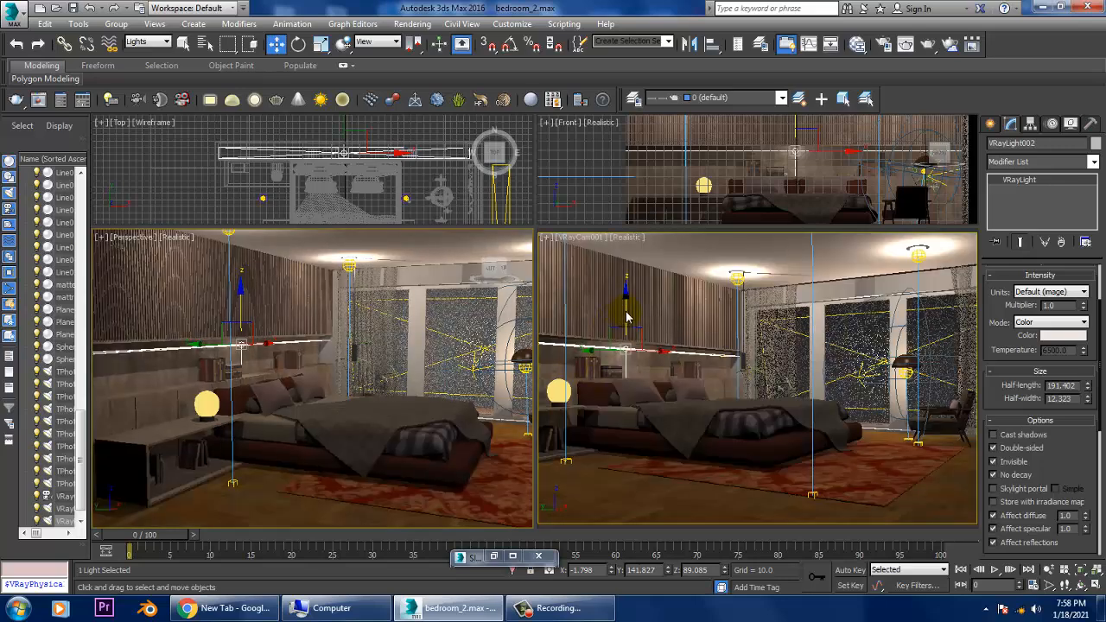
scroll(319, 382, "down", 3)
mouse_move(319, 382)
middle_mouse_down()
mouse_move(348, 391)
mouse_move(323, 385)
middle_mouse_up()
key("alt+w")
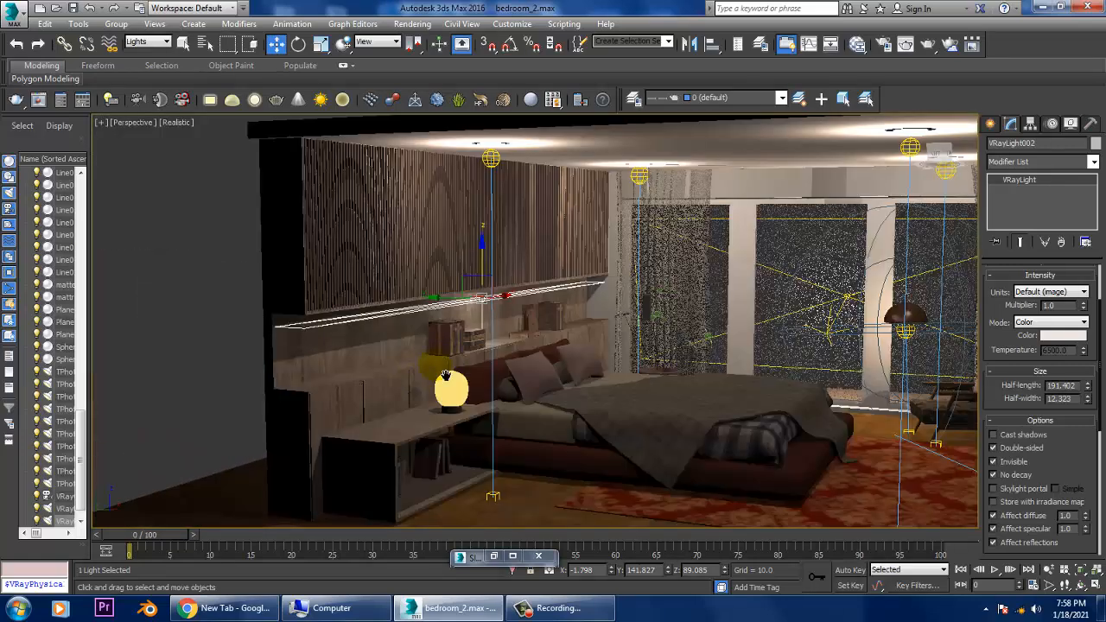
middle_click_drag(445, 375, 431, 388)
key("e")
left_click_drag(536, 320, 673, 333)
key("w")
key("e")
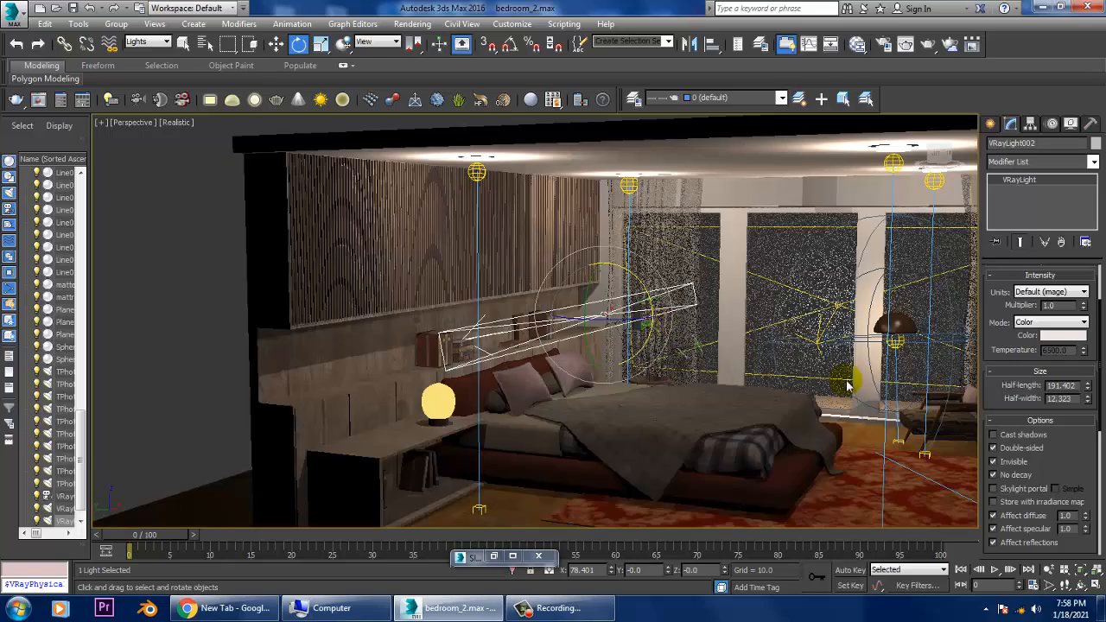
Maximise the VRayCam001 view to check how the repositioned plane light sits in the camera shot.
left_click(1002, 439)
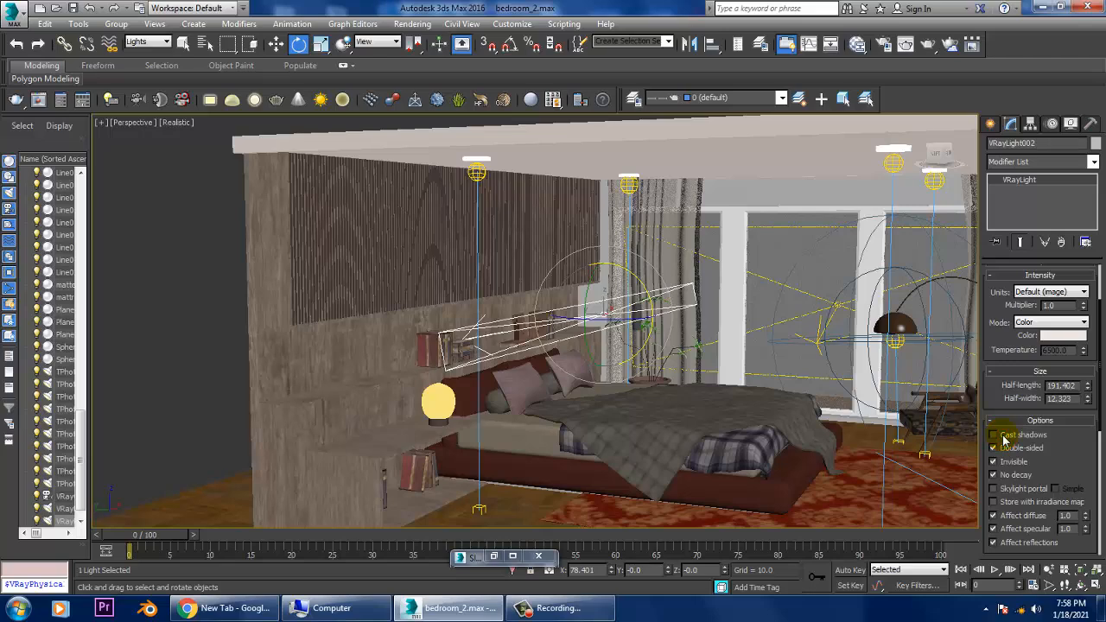
key("alt+w")
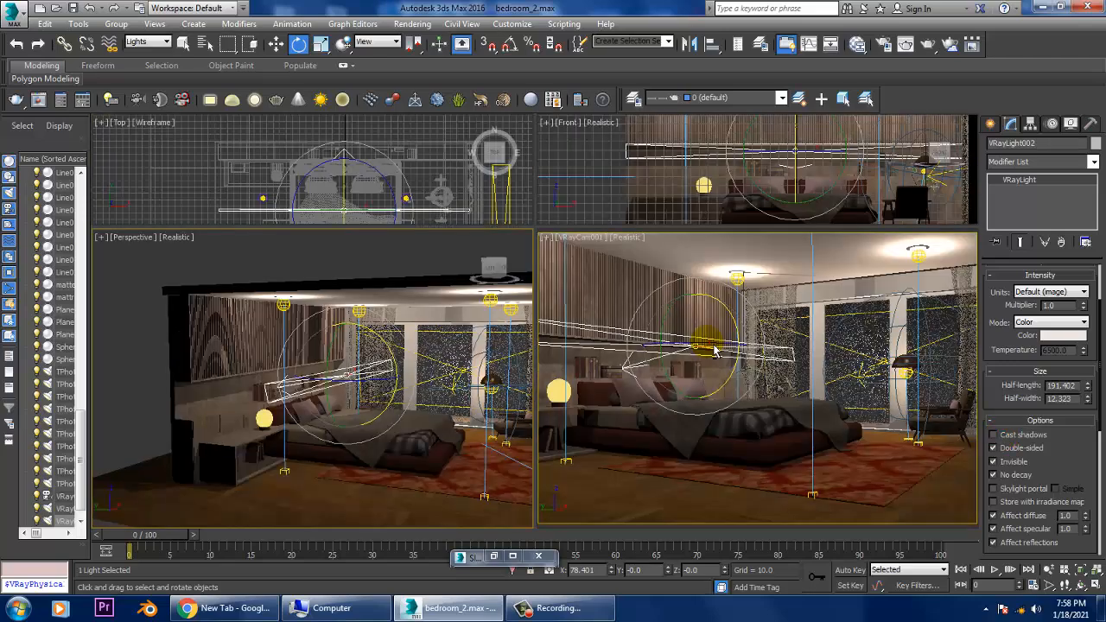
key("alt+w")
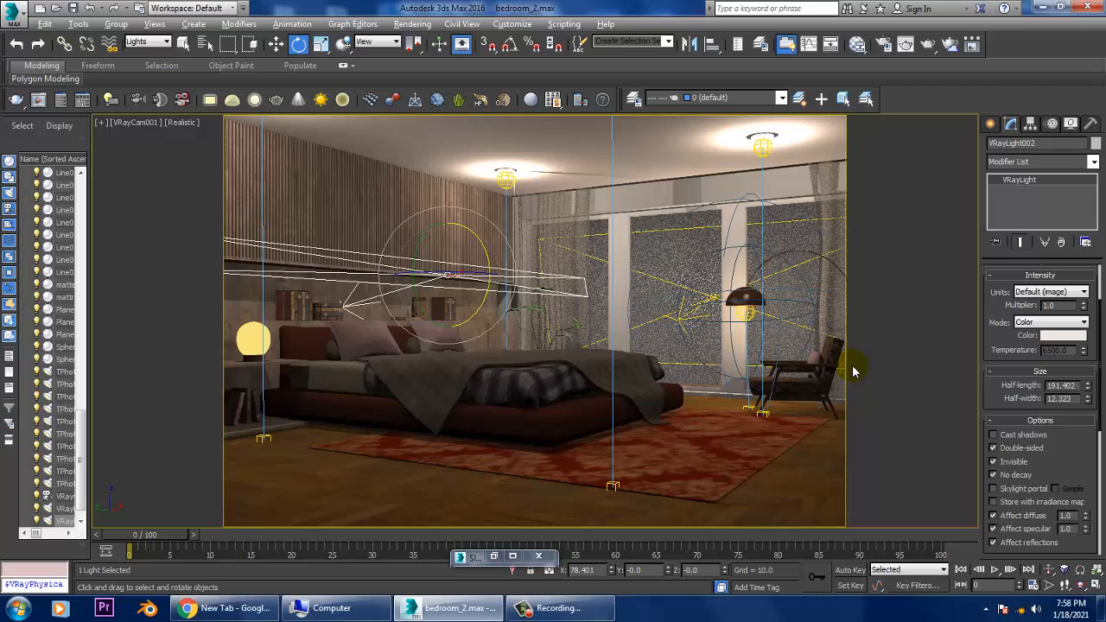
key("w")
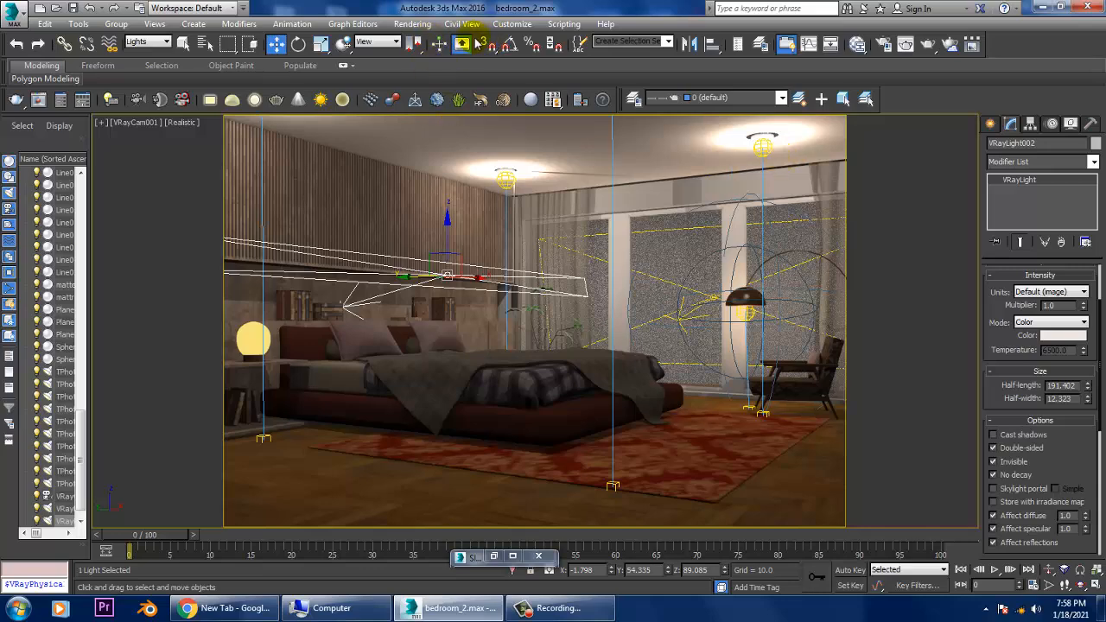
Open the render setup and set the V-Ray Global DMC noise threshold to 0.001 in advanced mode.
left_click(410, 25)
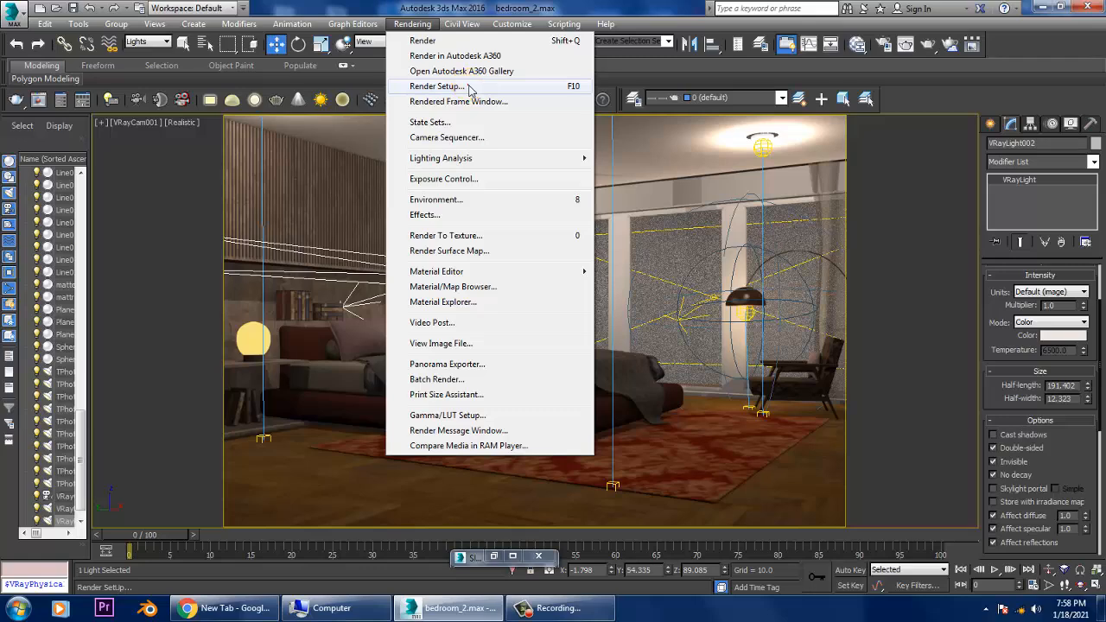
left_click(467, 87)
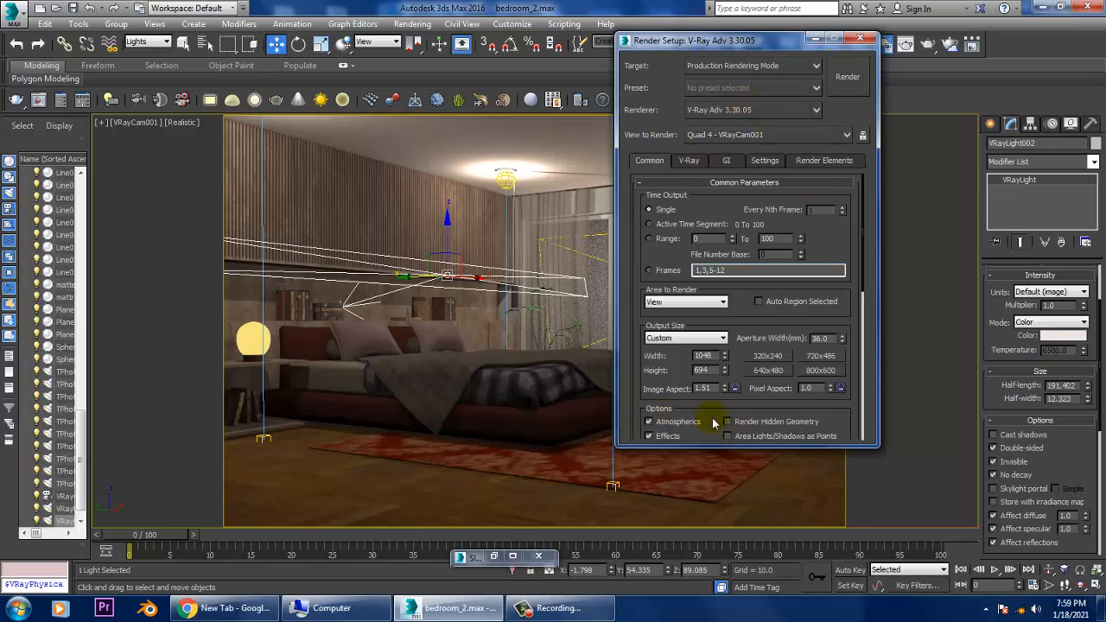
scroll(717, 406, "down", 7)
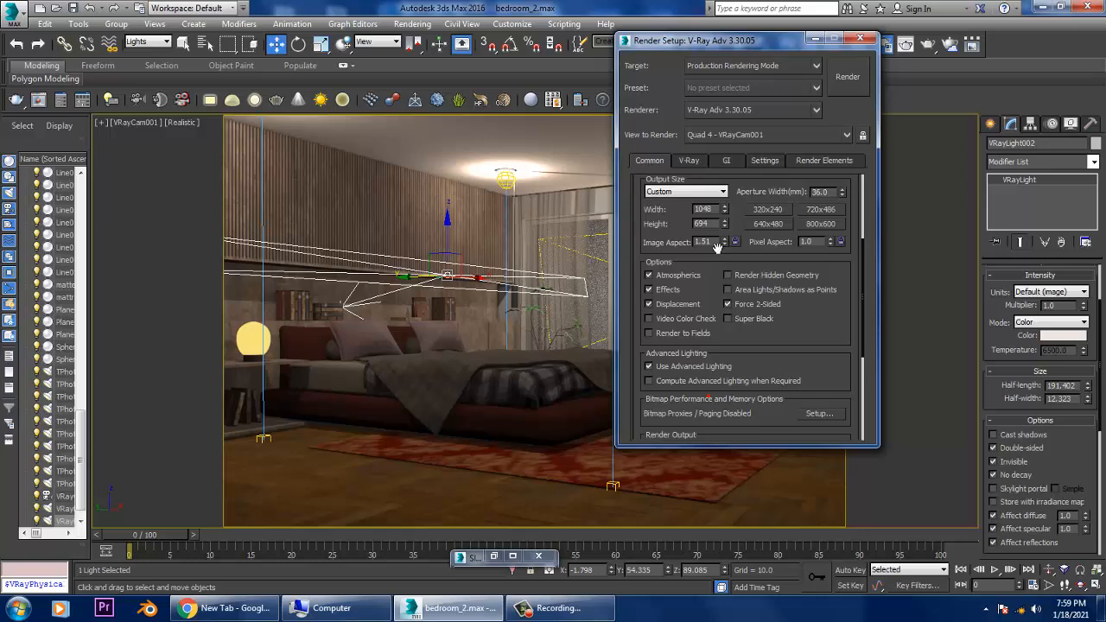
left_click(691, 162)
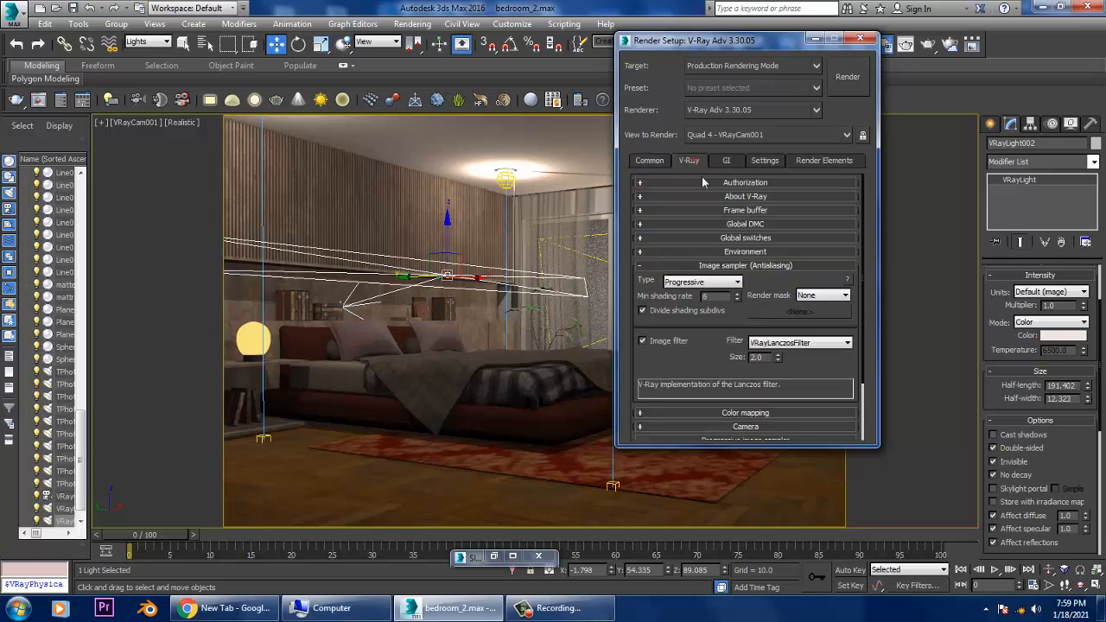
left_click(740, 223)
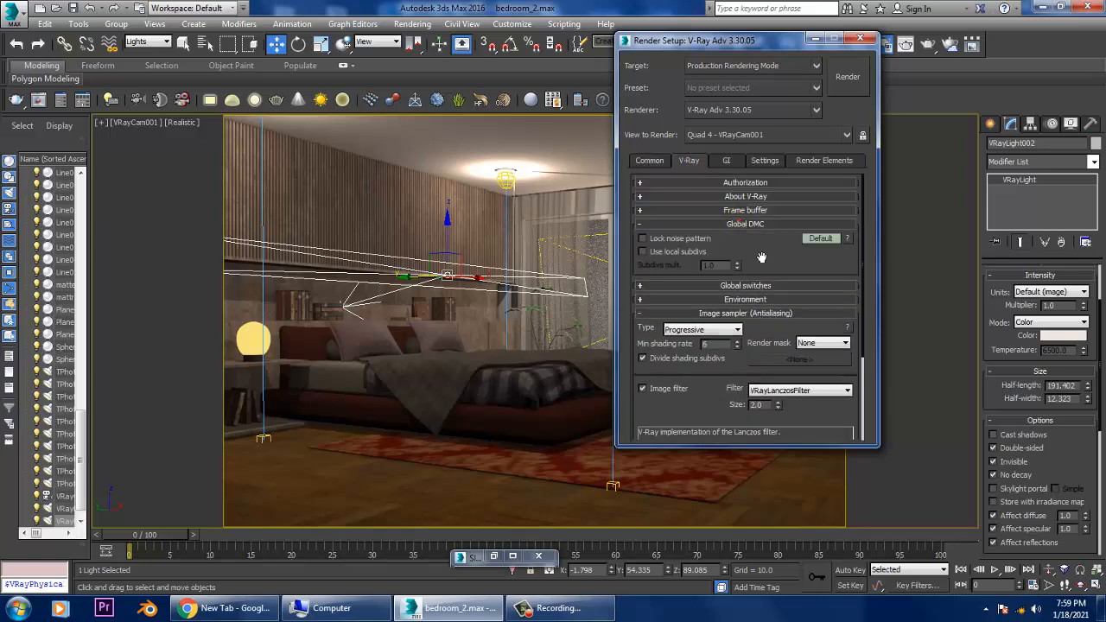
left_click(820, 238)
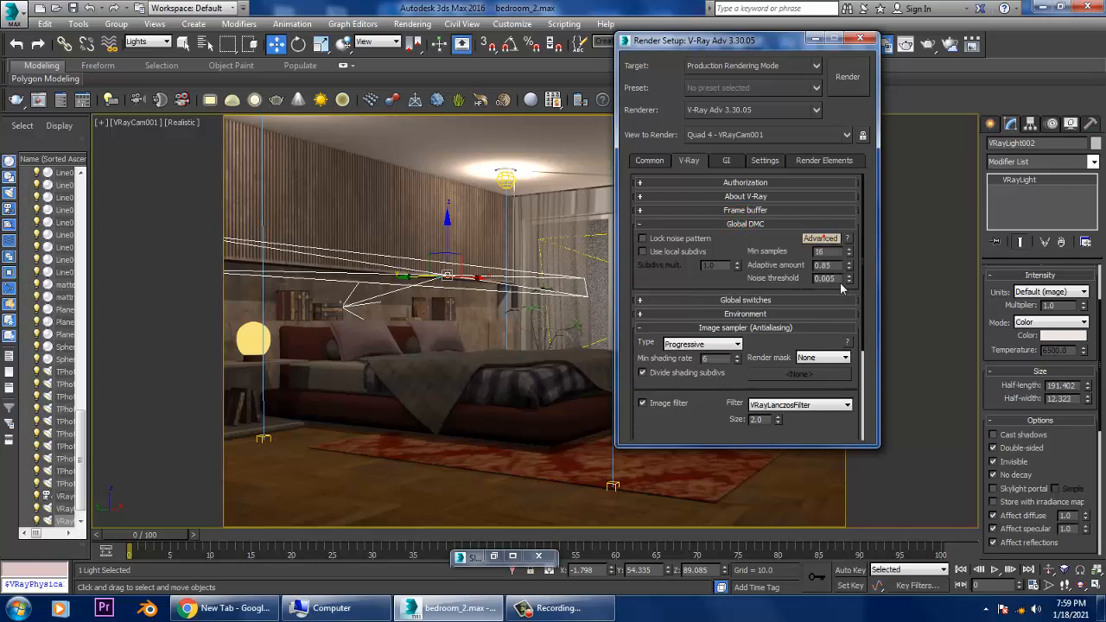
left_click_drag(836, 279, 772, 286)
type("0")
key("Return")
Show the advanced global switches and set the image sampler type to Adaptive subdivision.
left_click(714, 301)
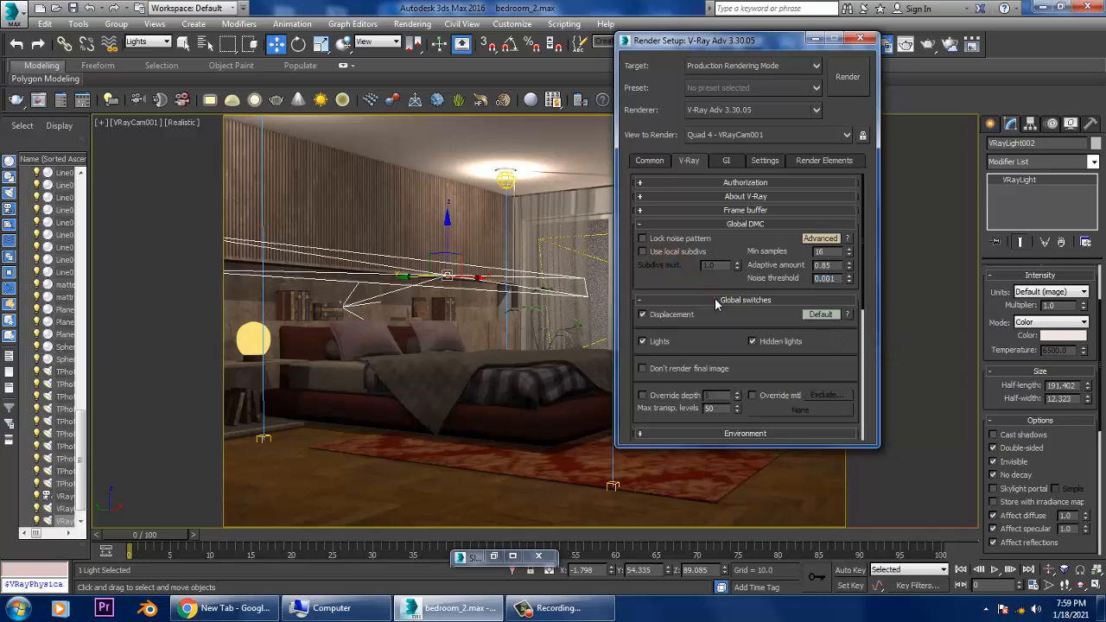
left_click(819, 314)
left_click_drag(754, 337, 780, 168)
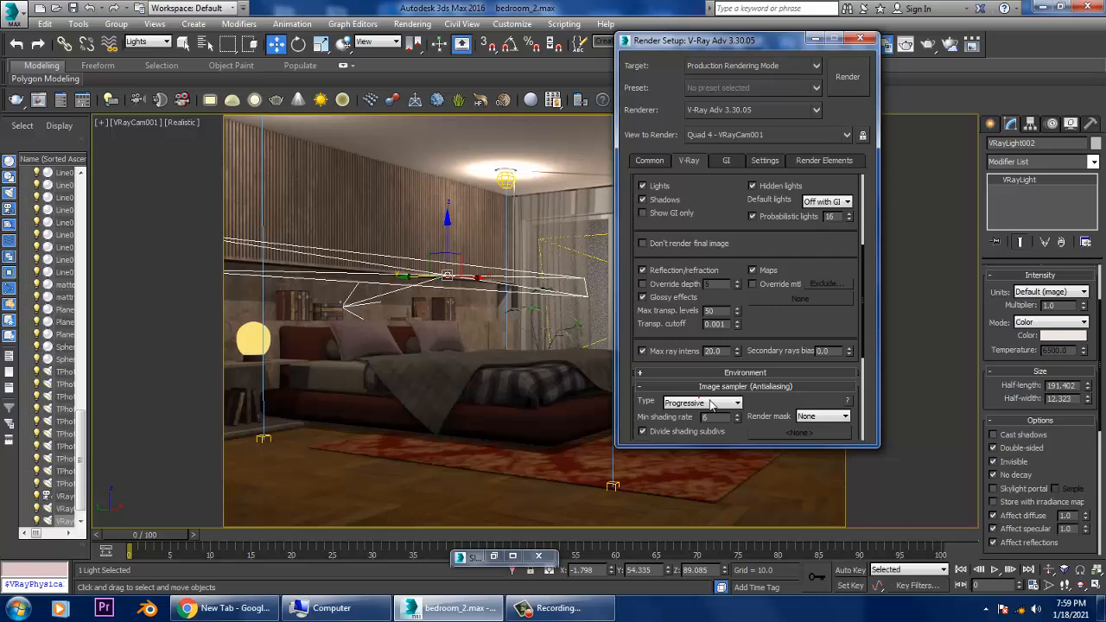
left_click(710, 403)
left_click(711, 402)
left_click(712, 402)
left_click(698, 433)
Enable the GI environment override in the V-Ray environment settings.
left_click(741, 371)
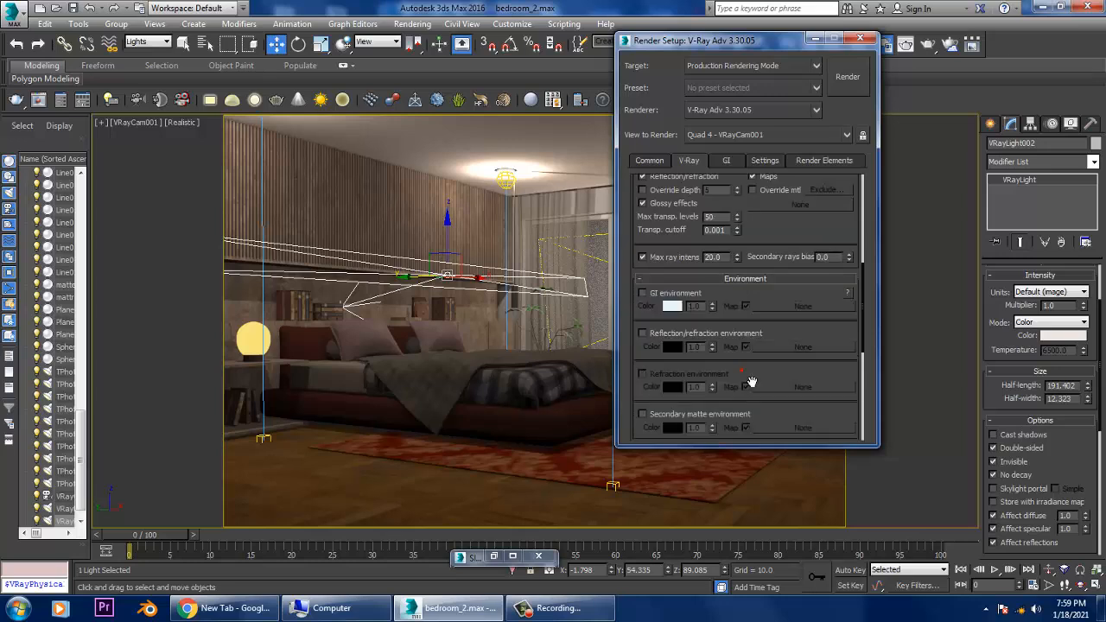
left_click(658, 294)
left_click_drag(810, 346, 818, 272)
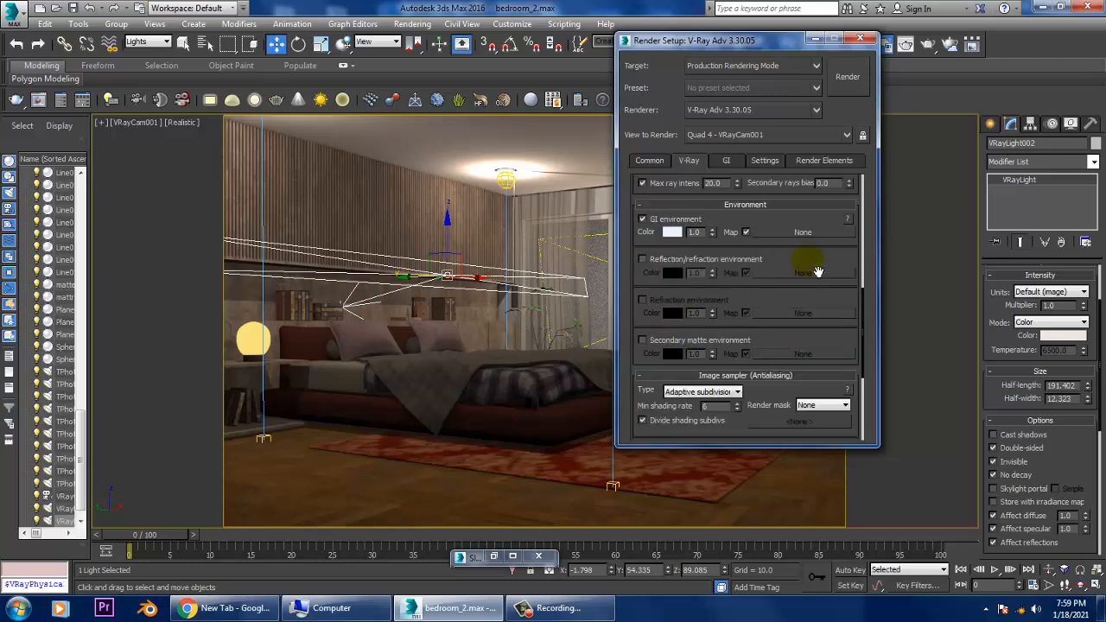
Check the sampler type and choose VRayLanczosFilter as the image filter.
left_click(697, 392)
left_click(696, 391)
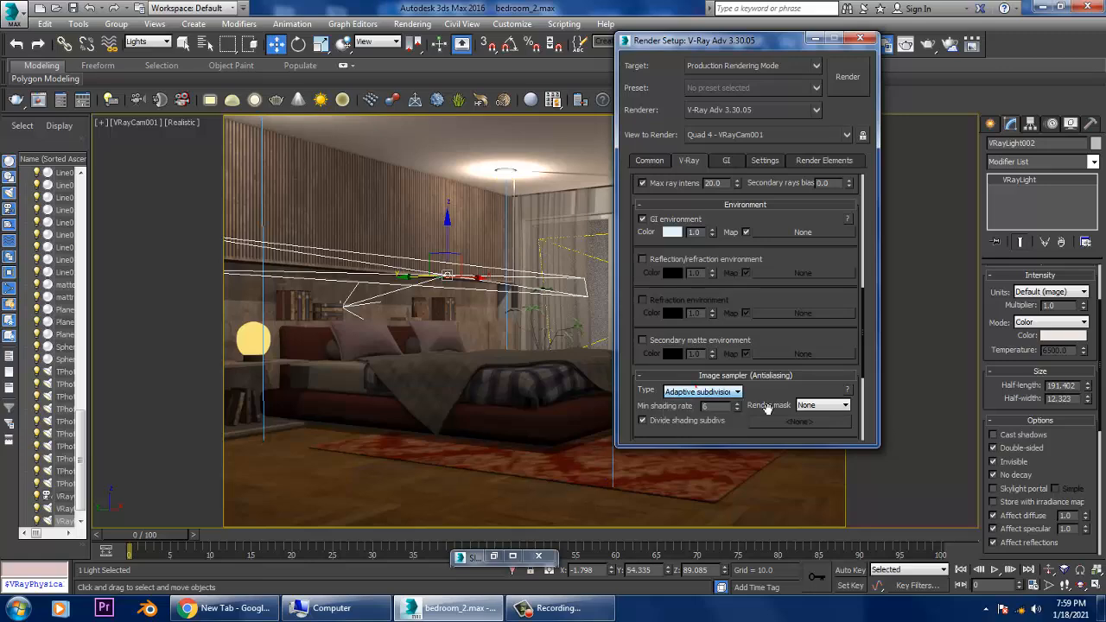
left_click_drag(767, 408, 774, 207)
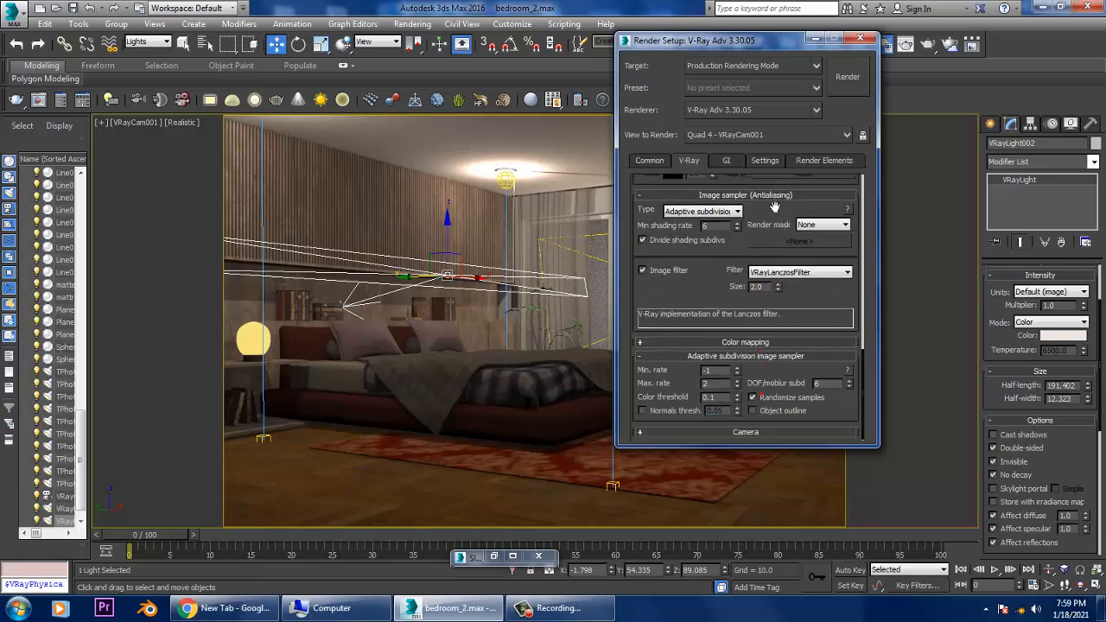
left_click(791, 273)
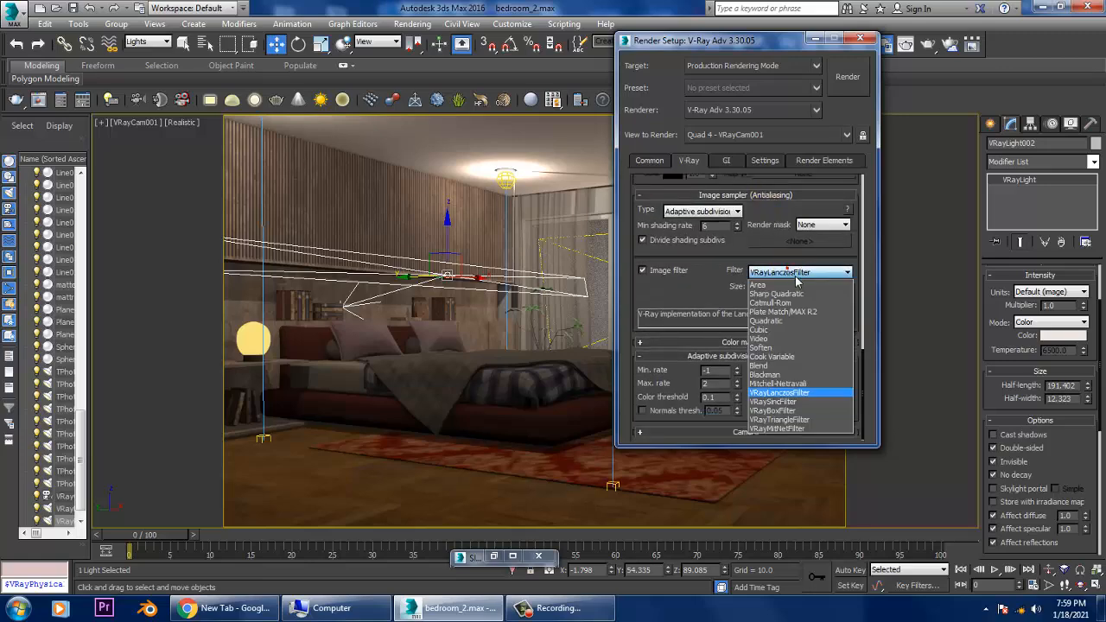
left_click(793, 394)
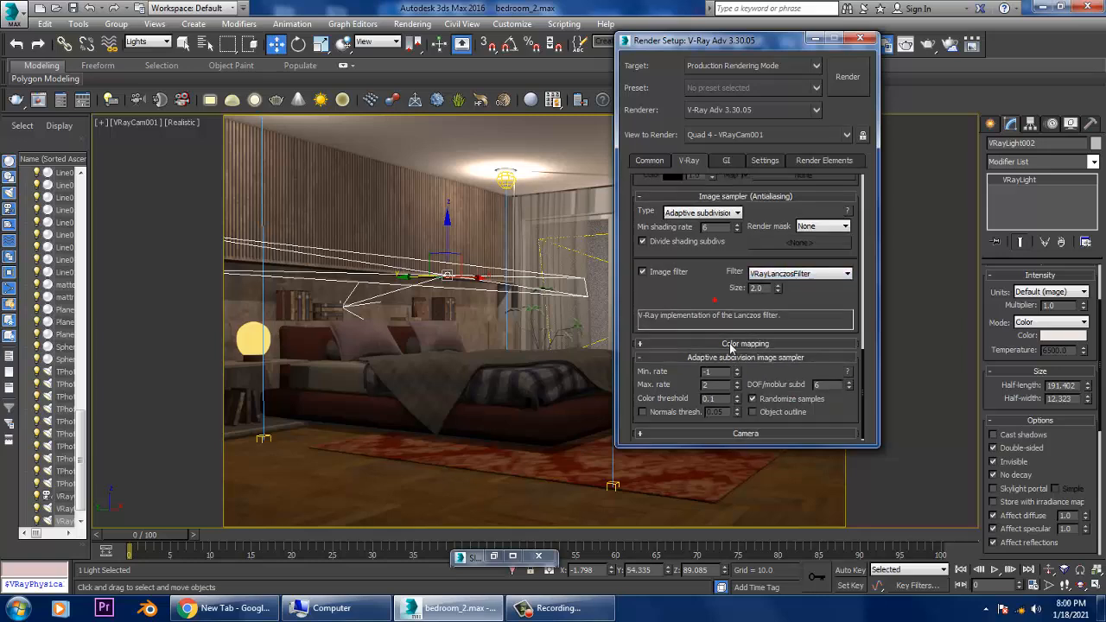
Set the colour mapping type to Exponential and switch its options to advanced mode.
left_click(729, 342)
left_click(699, 359)
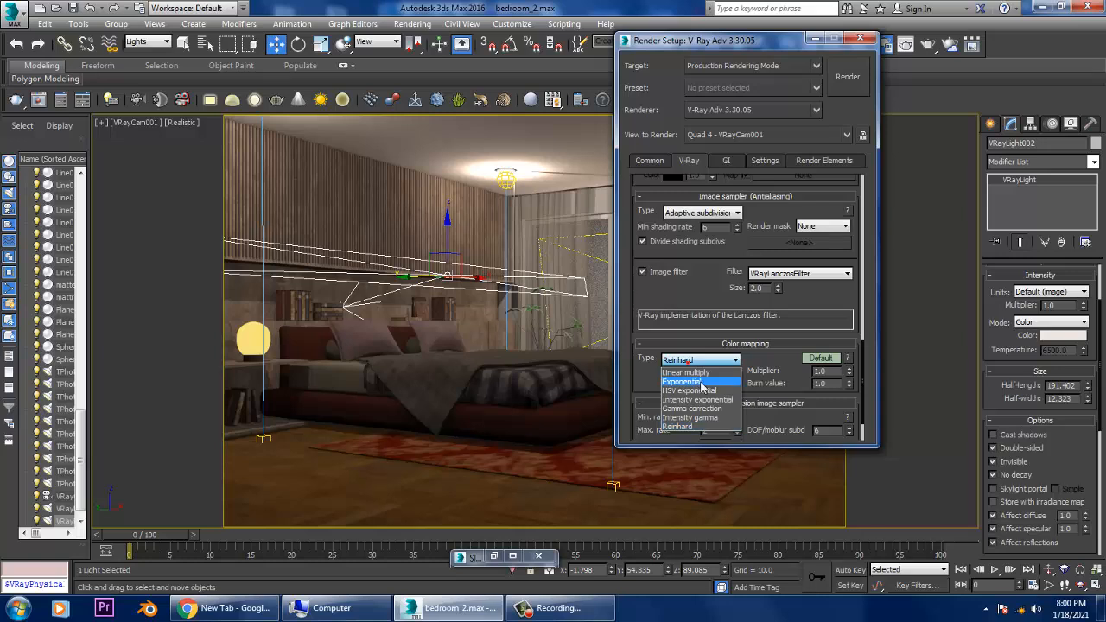
left_click(704, 385)
left_click(830, 357)
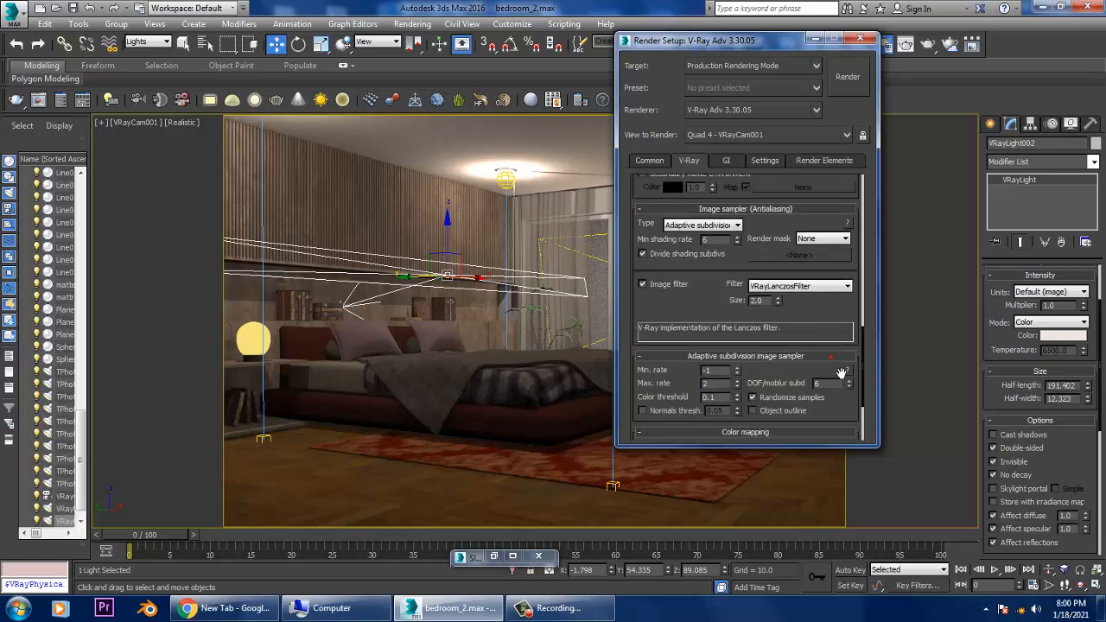
Enable global illumination in advanced mode with Irradiance map as primary engine and Light cache as secondary engine.
left_click(725, 160)
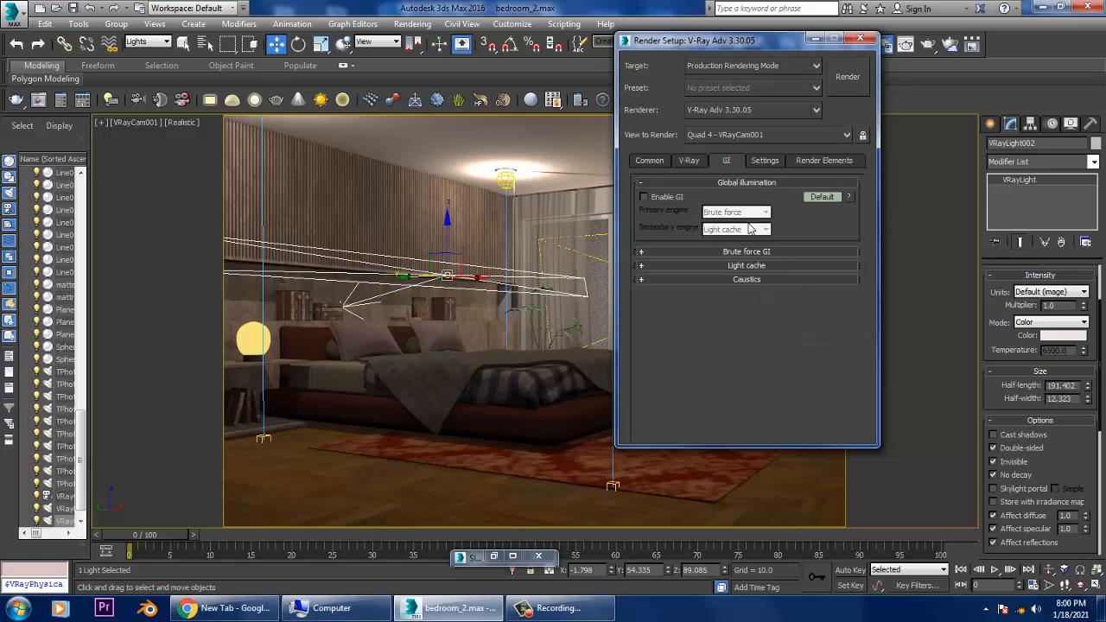
left_click(680, 198)
left_click(741, 212)
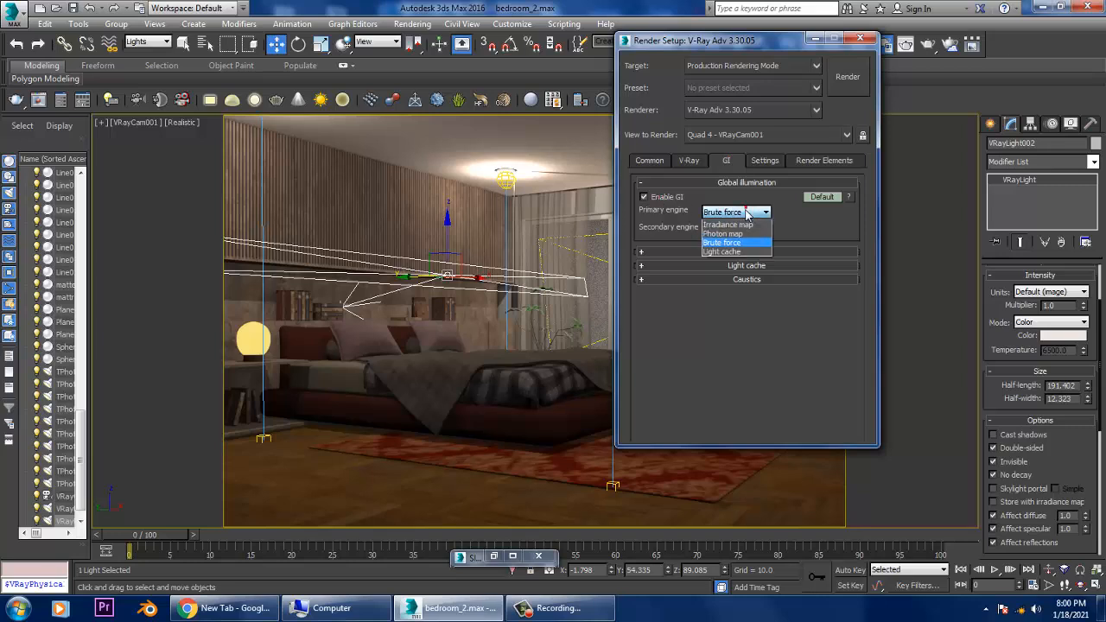
left_click(741, 227)
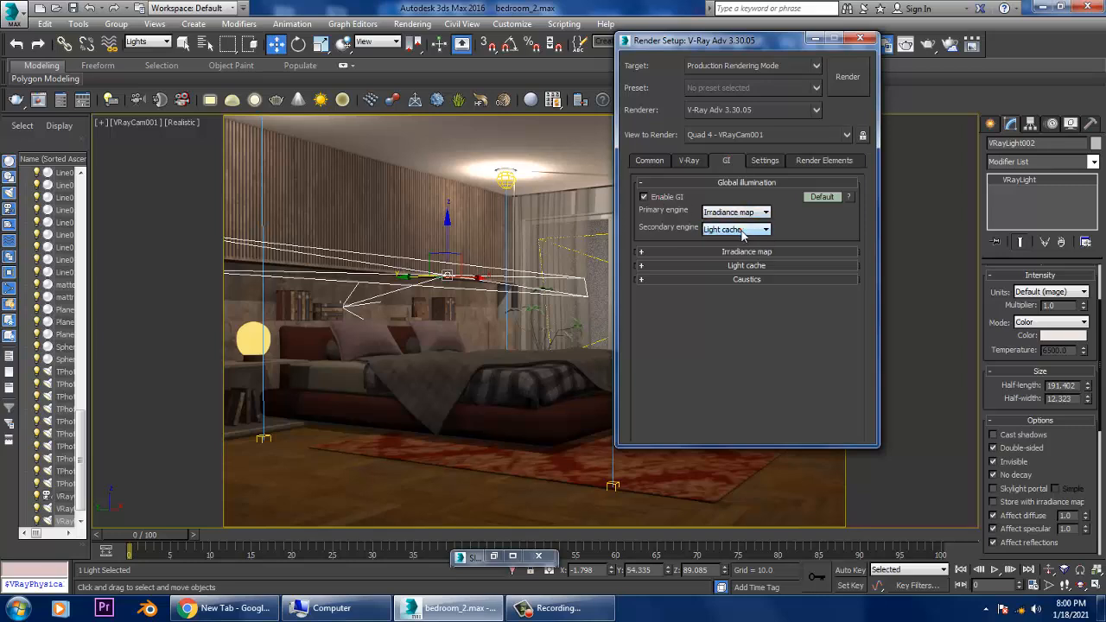
left_click(741, 228)
left_click(740, 268)
left_click(813, 200)
left_click(819, 197)
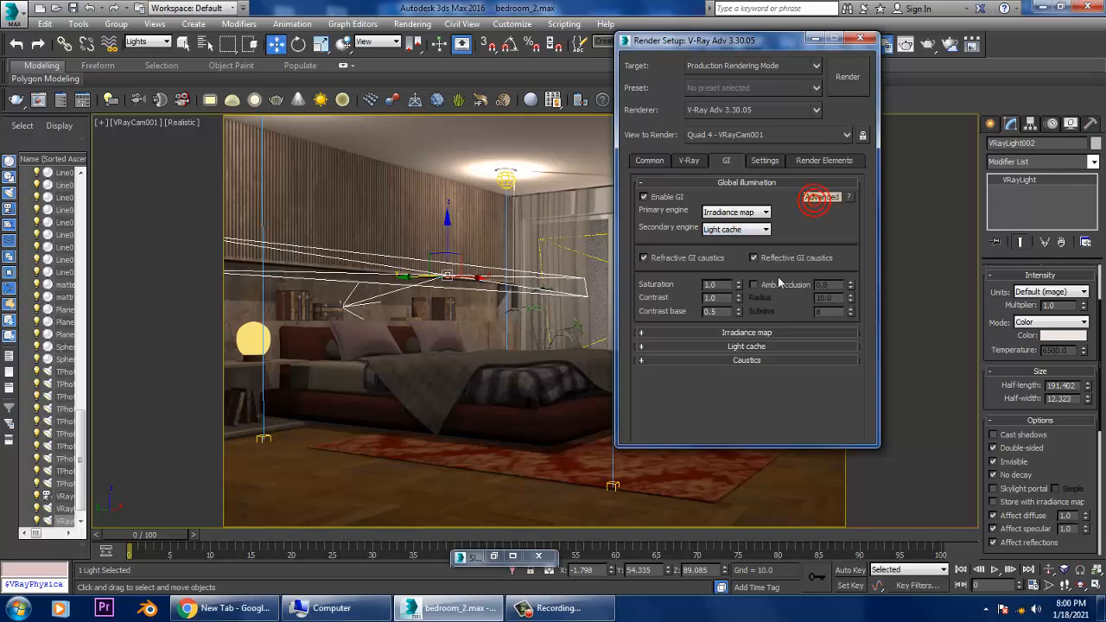
Set the irradiance map to the Medium preset with 150 subdivs and 60 interpolation samples.
left_click(746, 335)
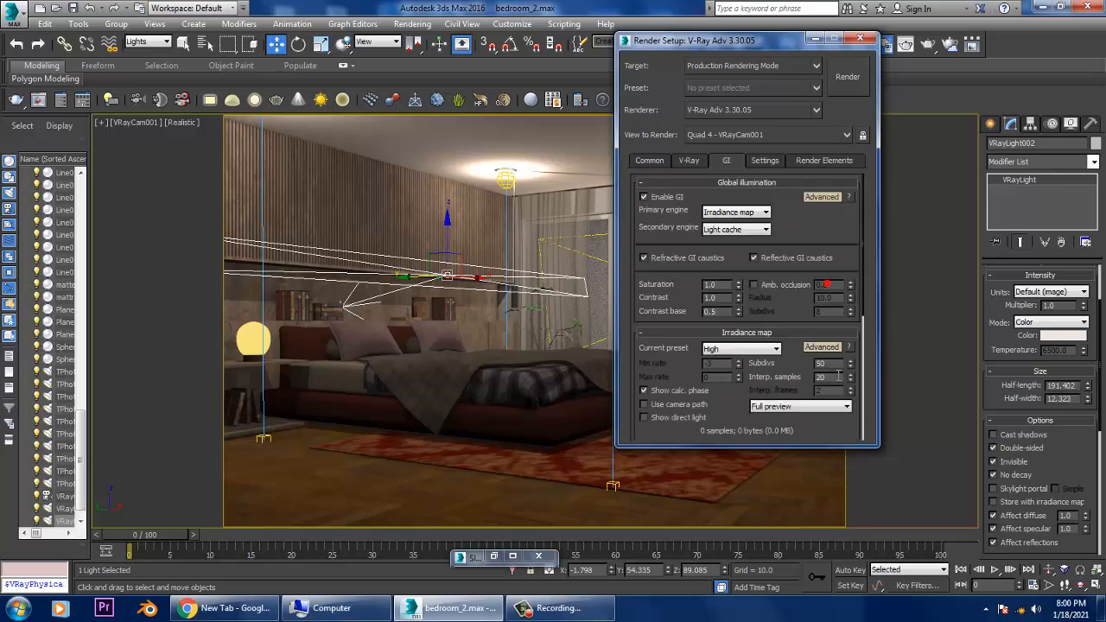
double_click(831, 364)
type("15")
left_click(736, 348)
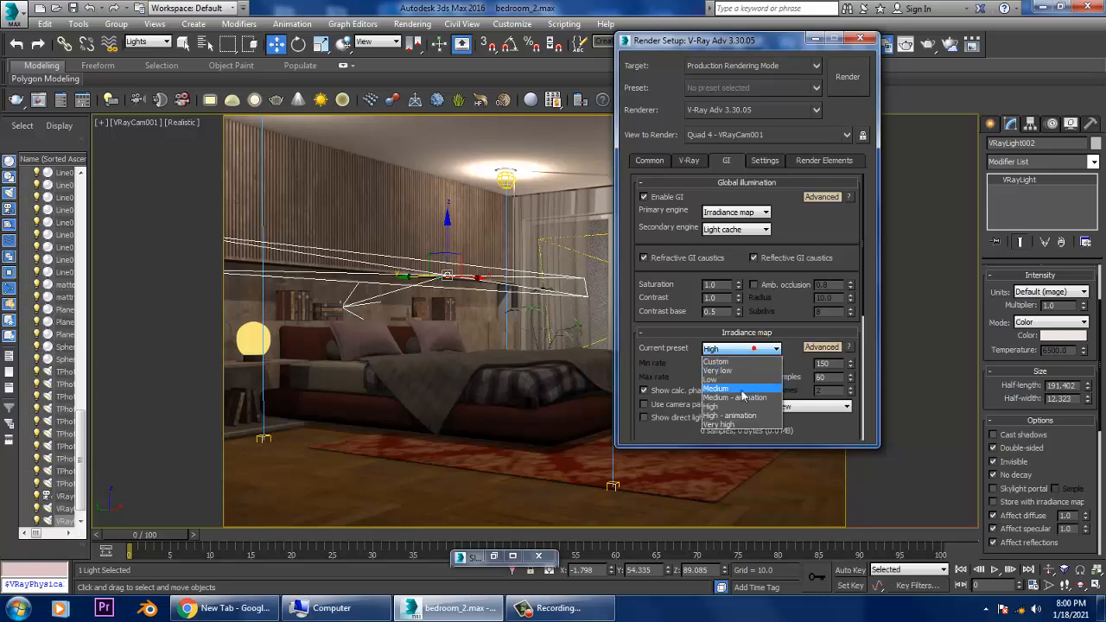
left_click(740, 390)
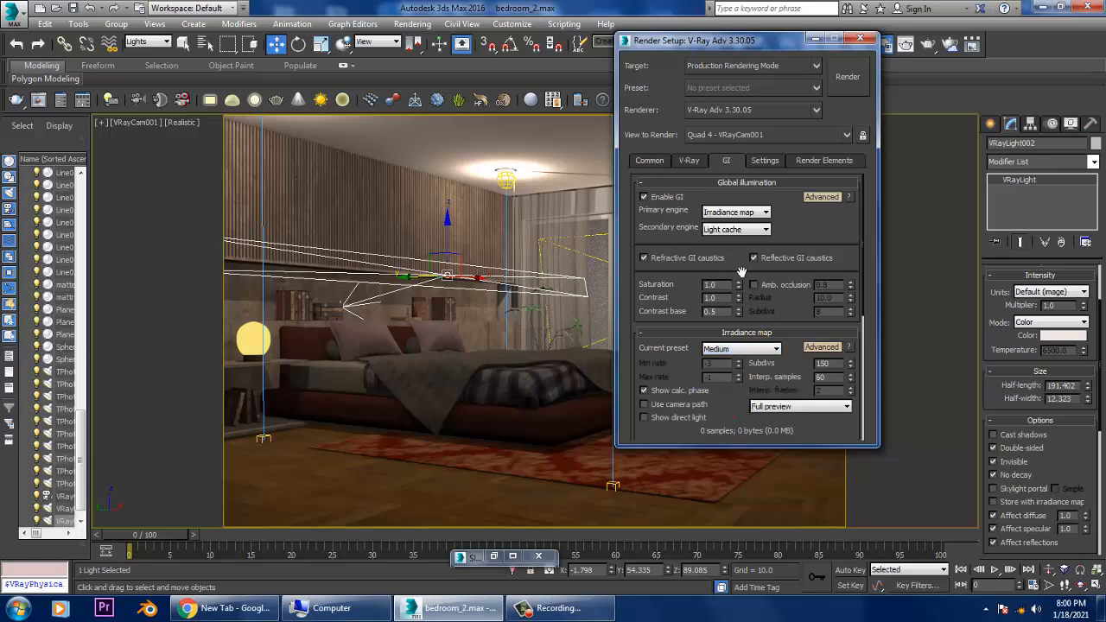
Review the light cache subdivs and the caustics options in the GI settings.
scroll(741, 272, "down", 5)
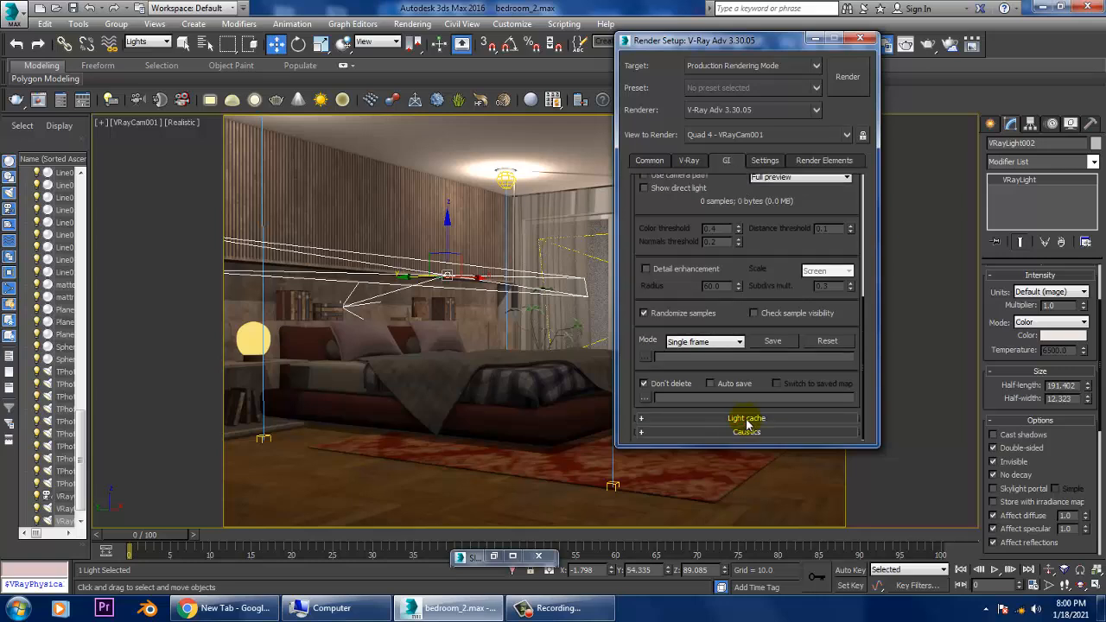
left_click(746, 419)
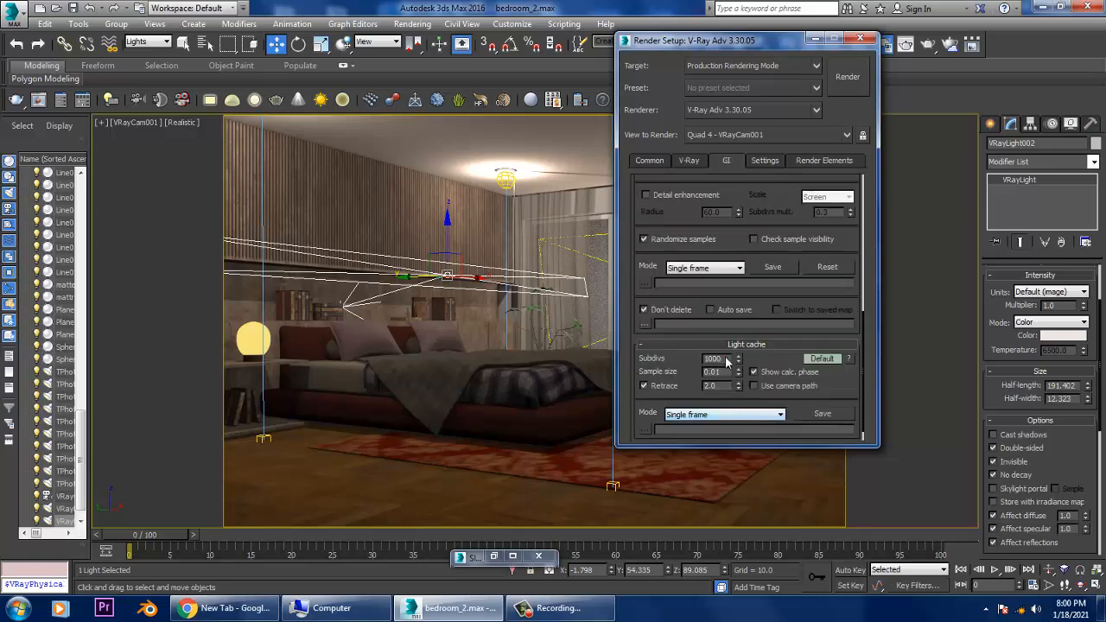
double_click(725, 357)
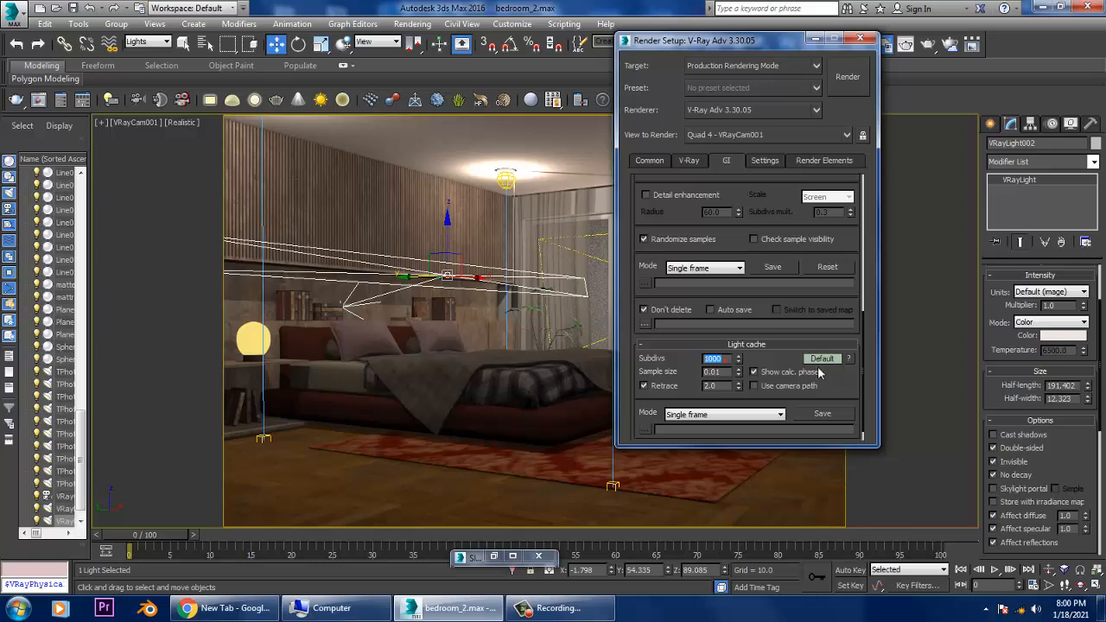
left_click(708, 344)
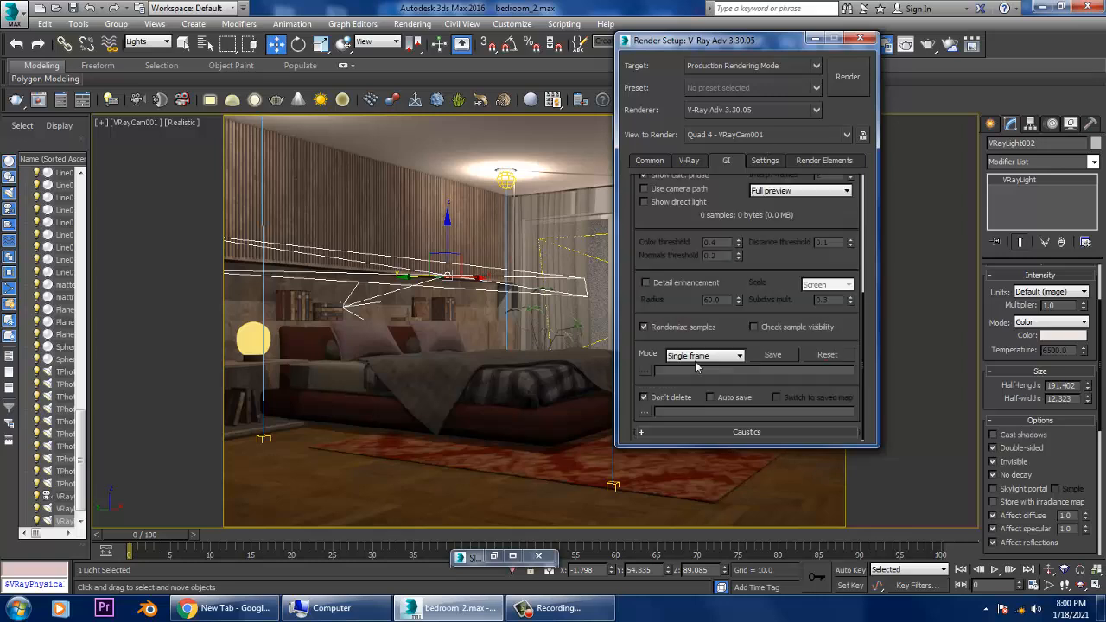
left_click(731, 434)
left_click_drag(681, 323, 691, 226)
Check the bucket width and switch the V-Ray System settings to advanced mode.
left_click(765, 161)
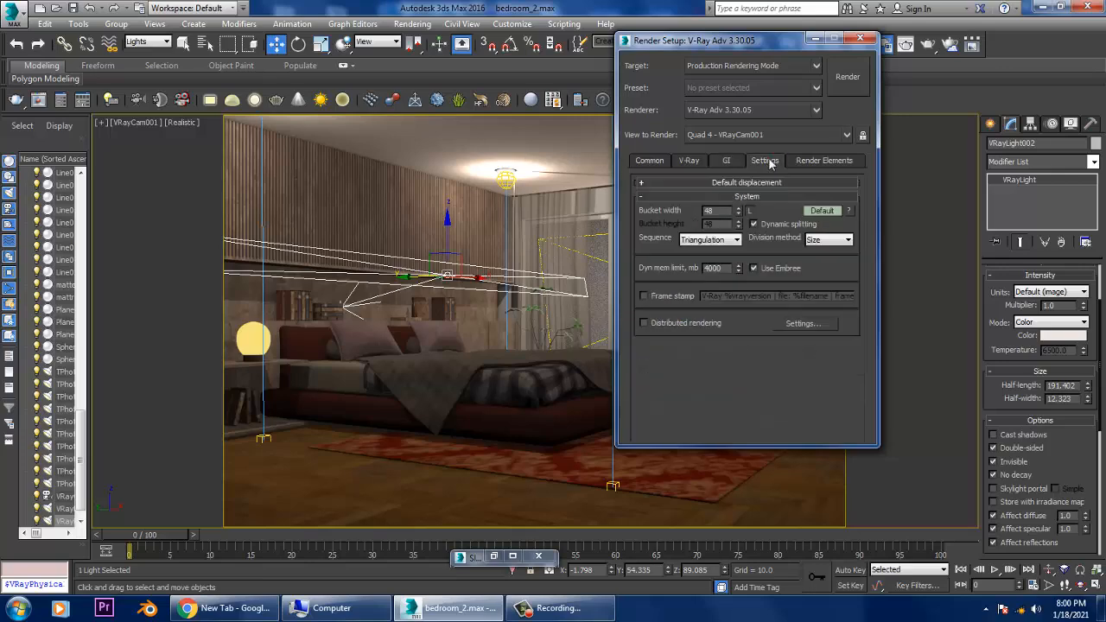
left_click(668, 211)
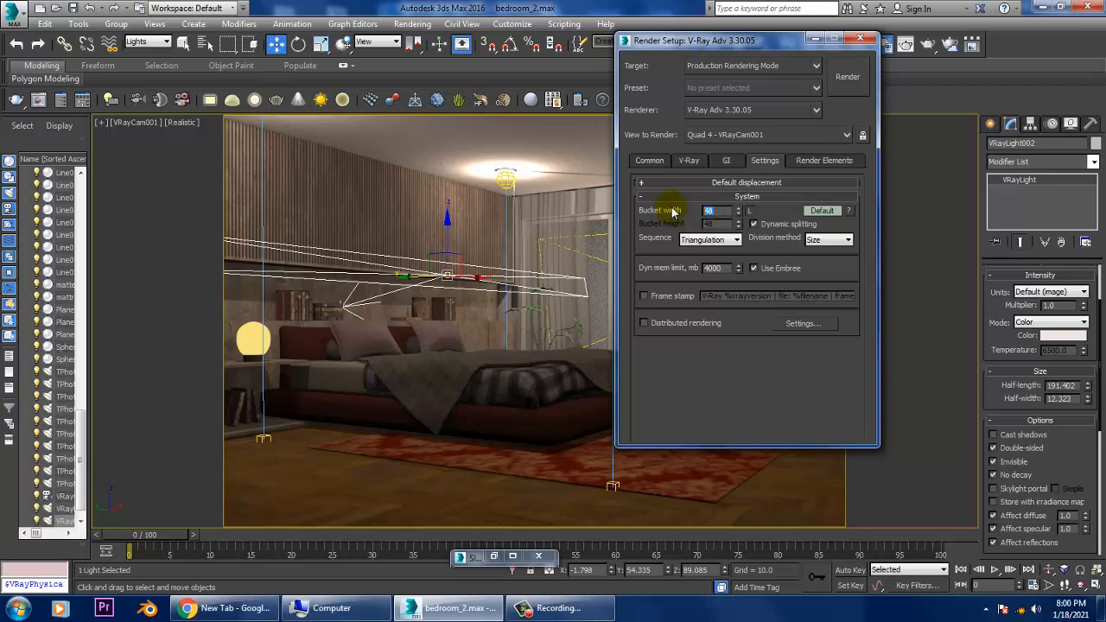
left_click(821, 211)
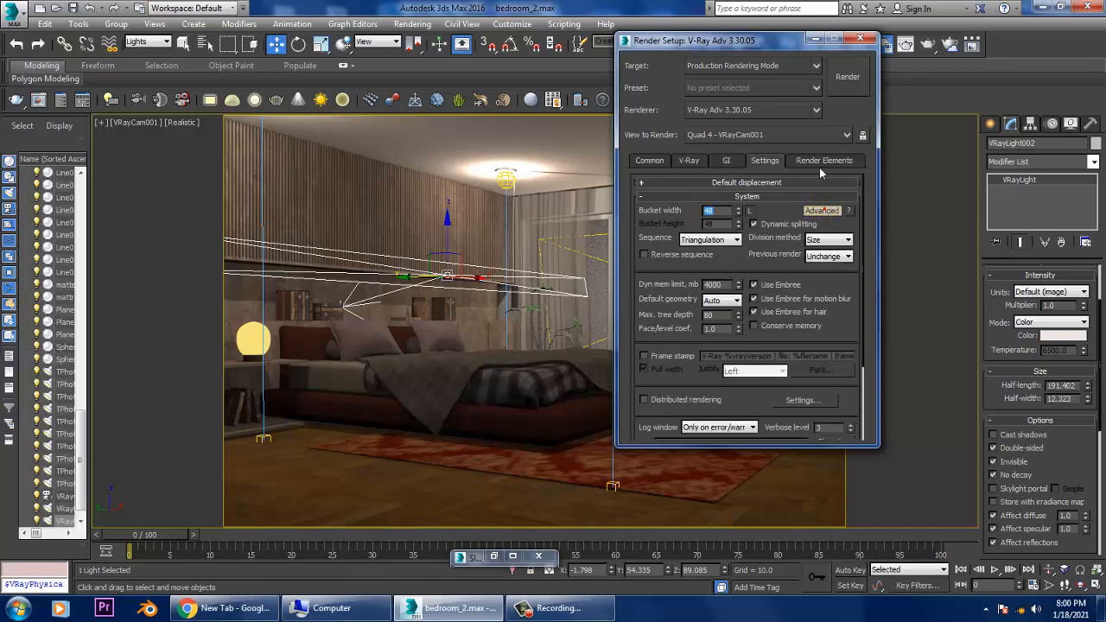
Run a test render of the VRayCam001 view, watch the light cache pass and close the frame buffer.
left_click(847, 76)
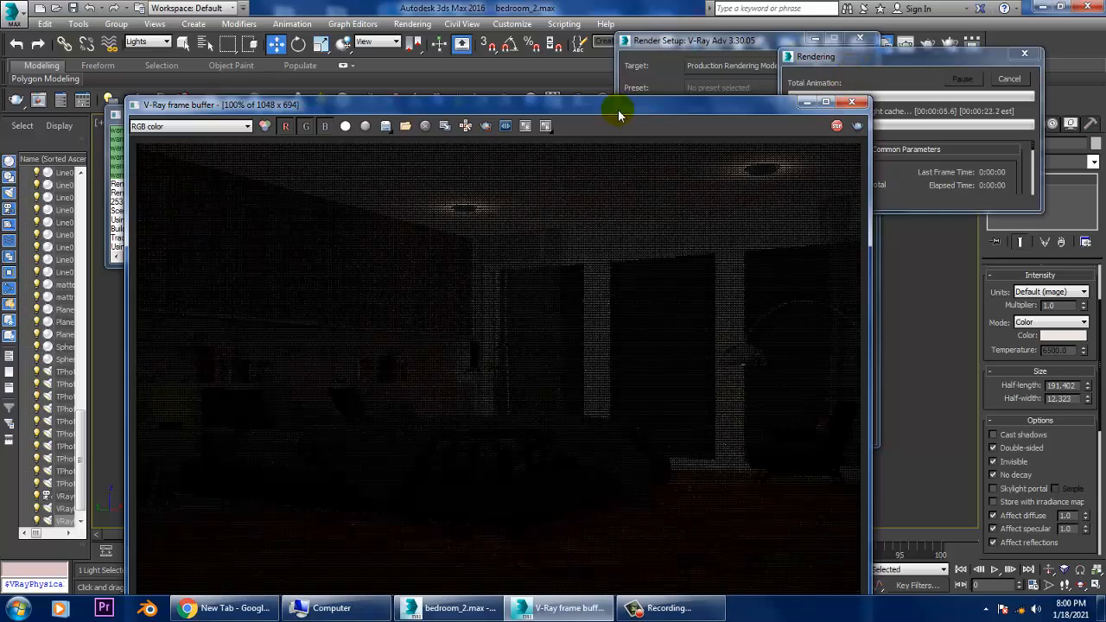
left_click_drag(629, 106, 646, 71)
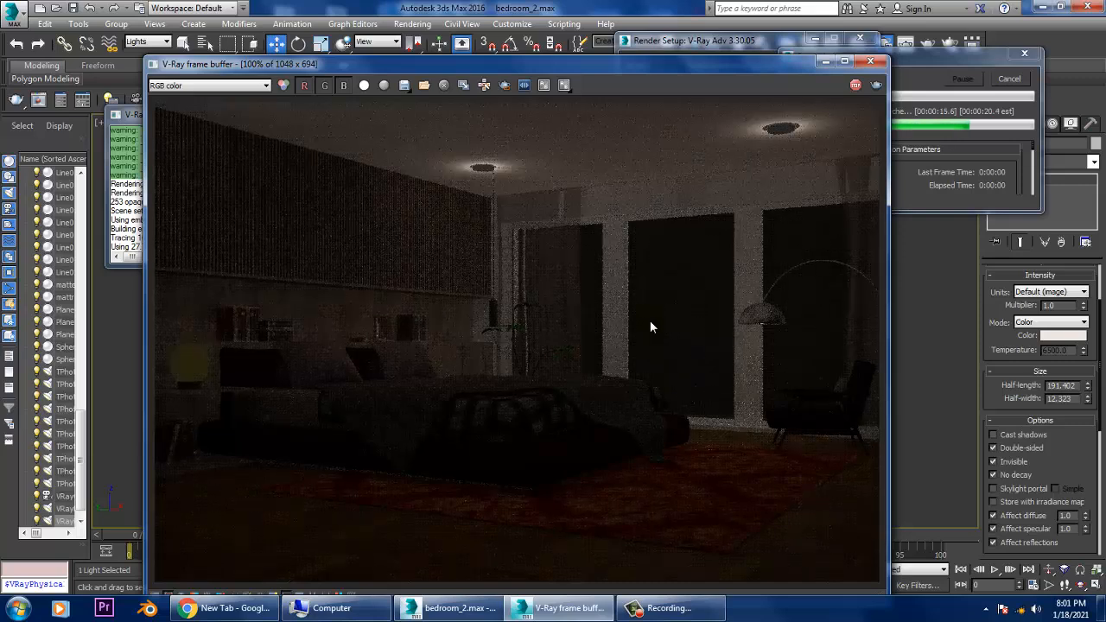
left_click(874, 64)
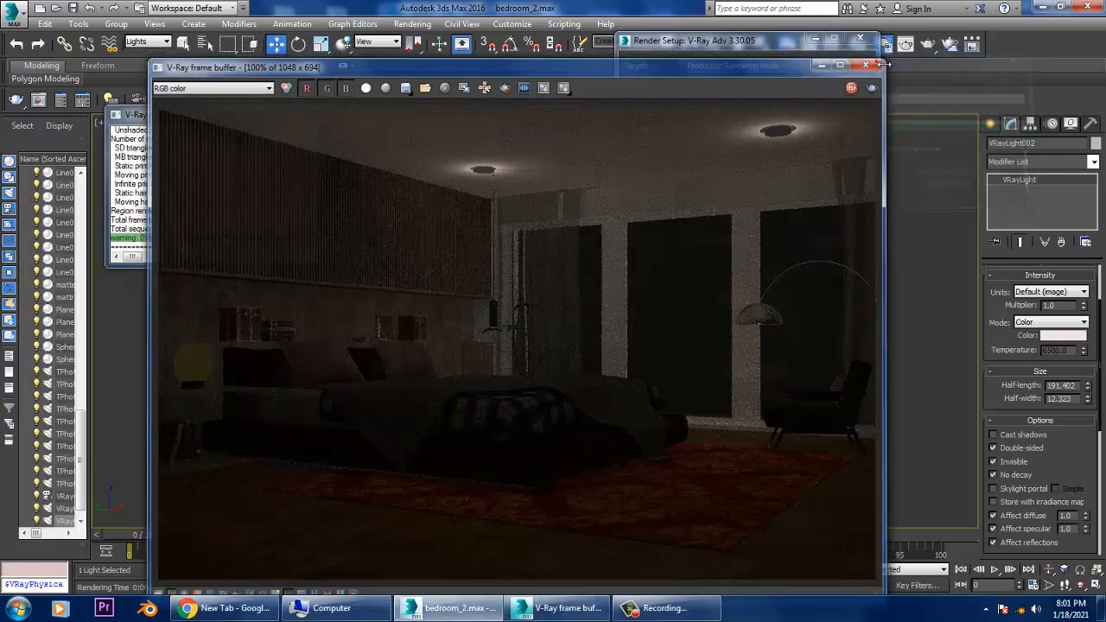
Go back through the GI and V-Ray render settings and switch off the GI environment.
left_click(725, 161)
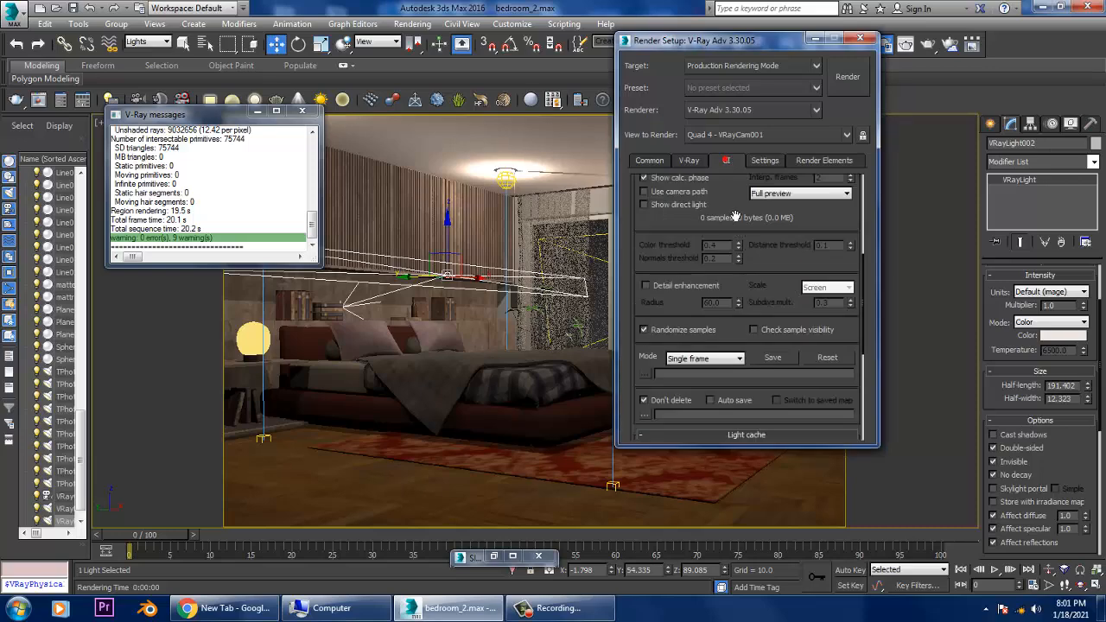
scroll(734, 216, "up", 5)
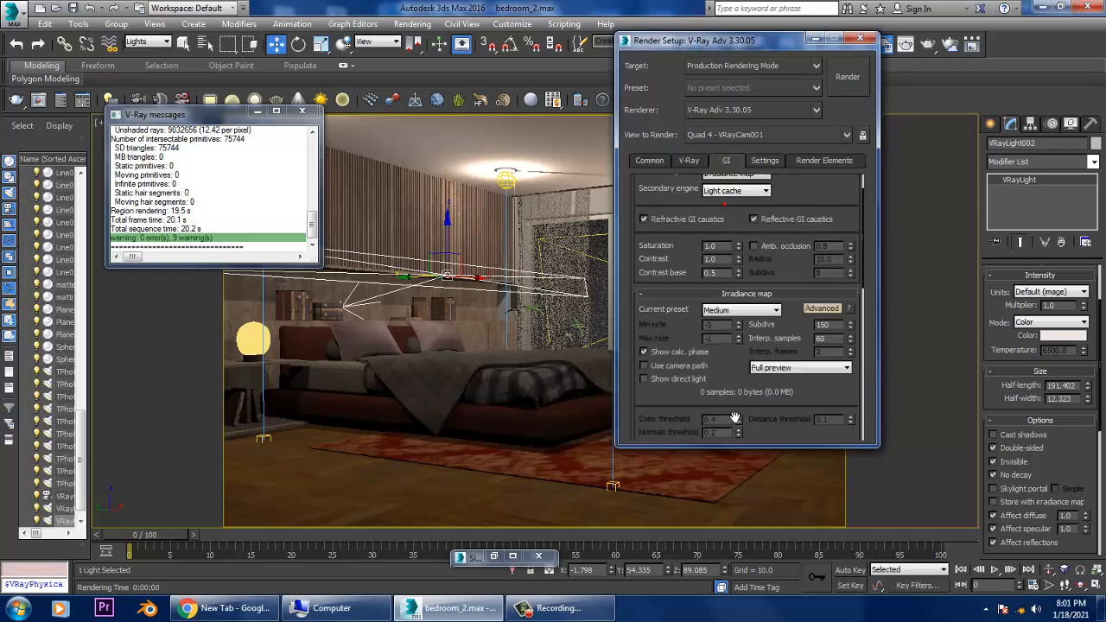
left_click(689, 161)
scroll(694, 324, "down", 3)
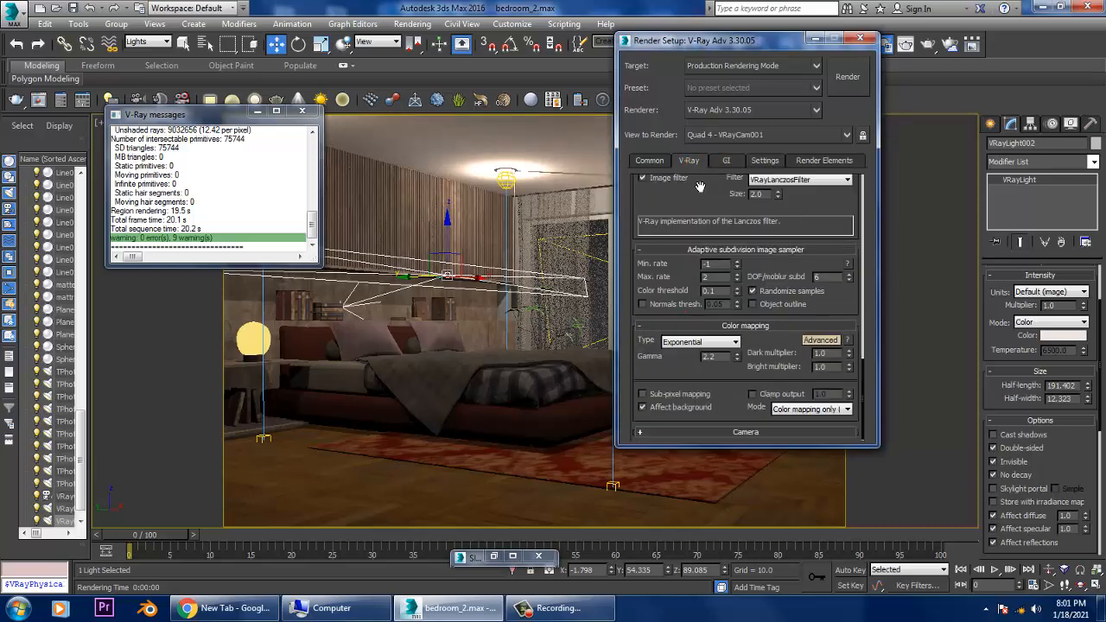
scroll(721, 393, "up", 3)
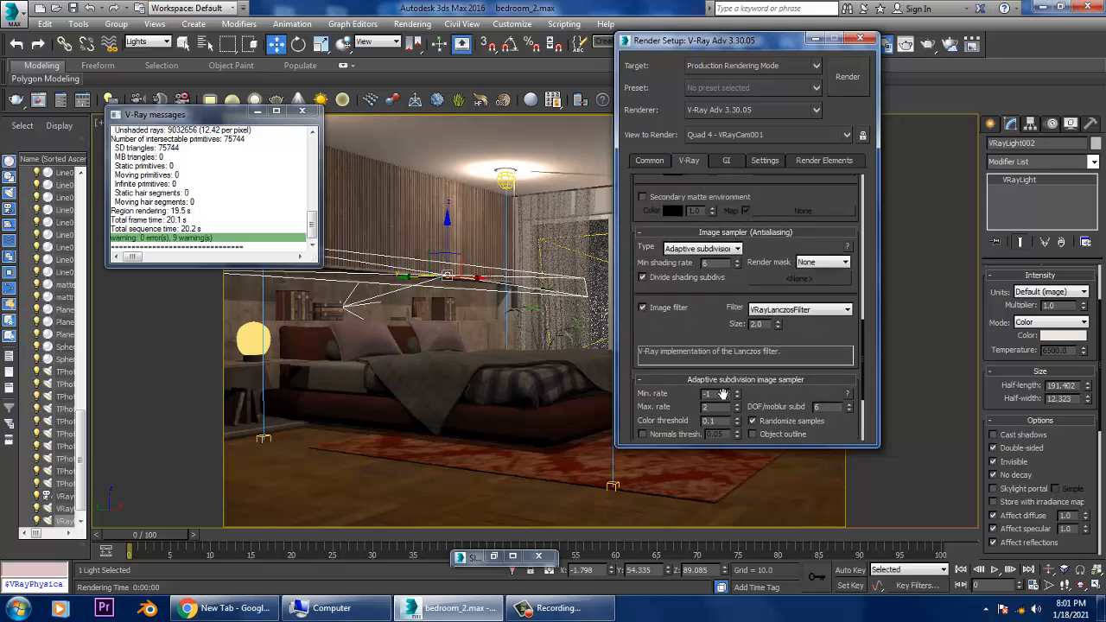
scroll(721, 393, "up", 3)
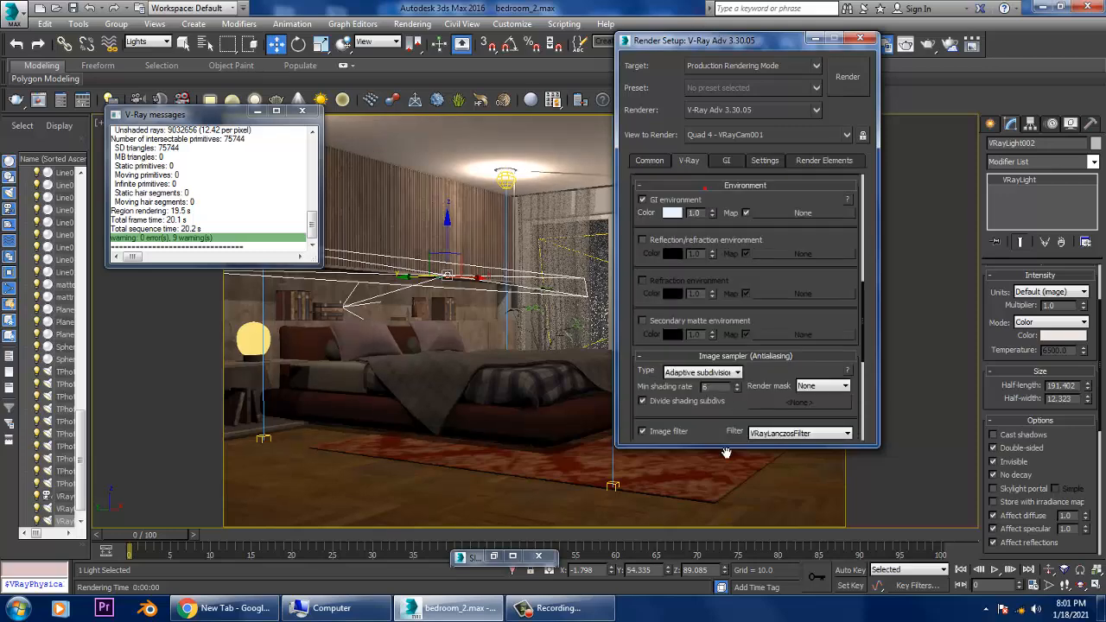
left_click(641, 200)
Run a brief test render of the VRayCam001 view and close the frame buffer and the render settings.
left_click(849, 78)
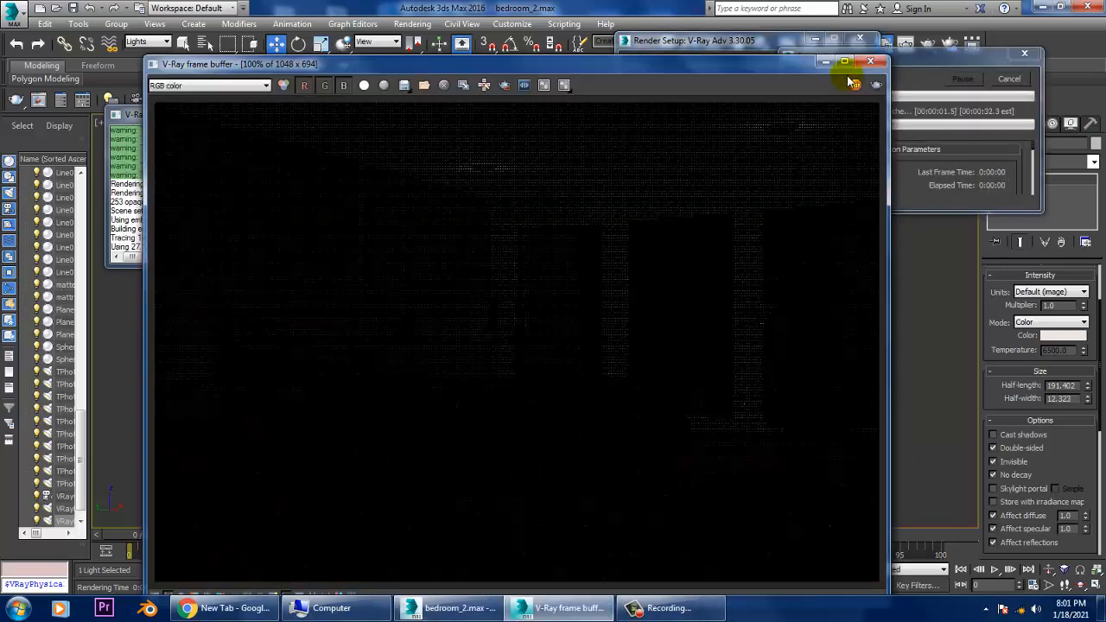
left_click(869, 61)
left_click(859, 40)
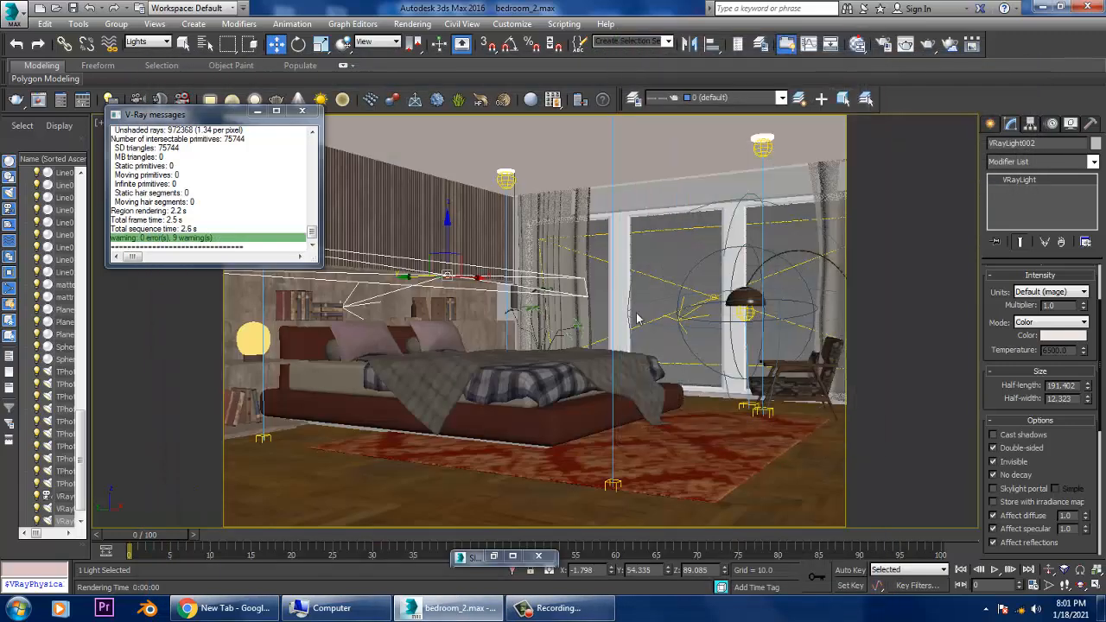
Try to lower the two photometric ceiling lights near the window side by about 12 units.
left_click(505, 178)
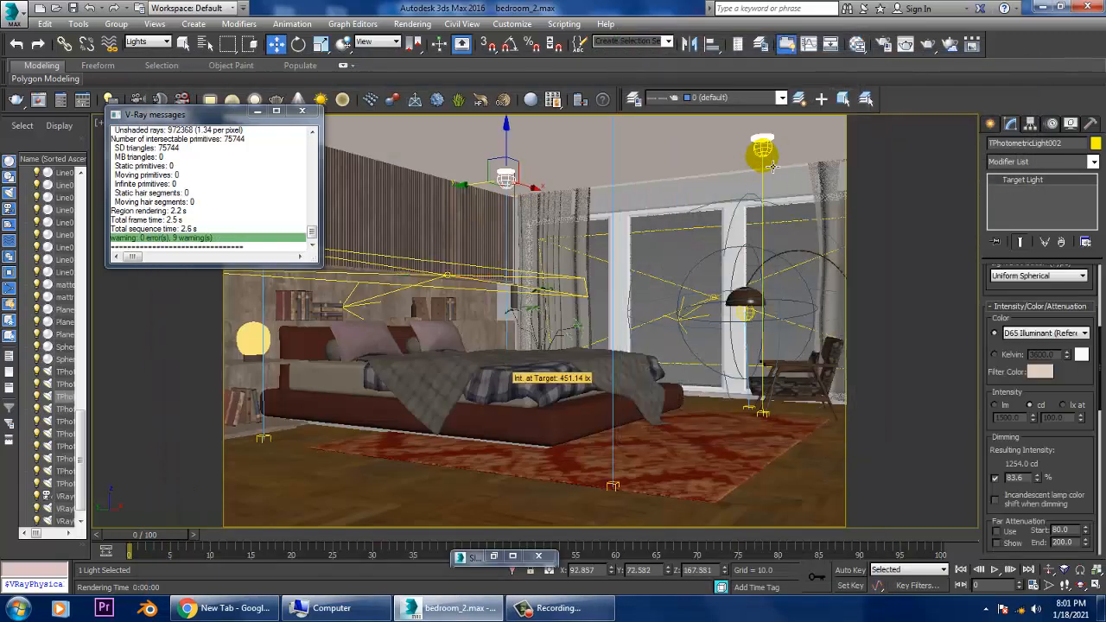
left_click(771, 164, "ctrl")
left_click_drag(634, 134, 634, 152)
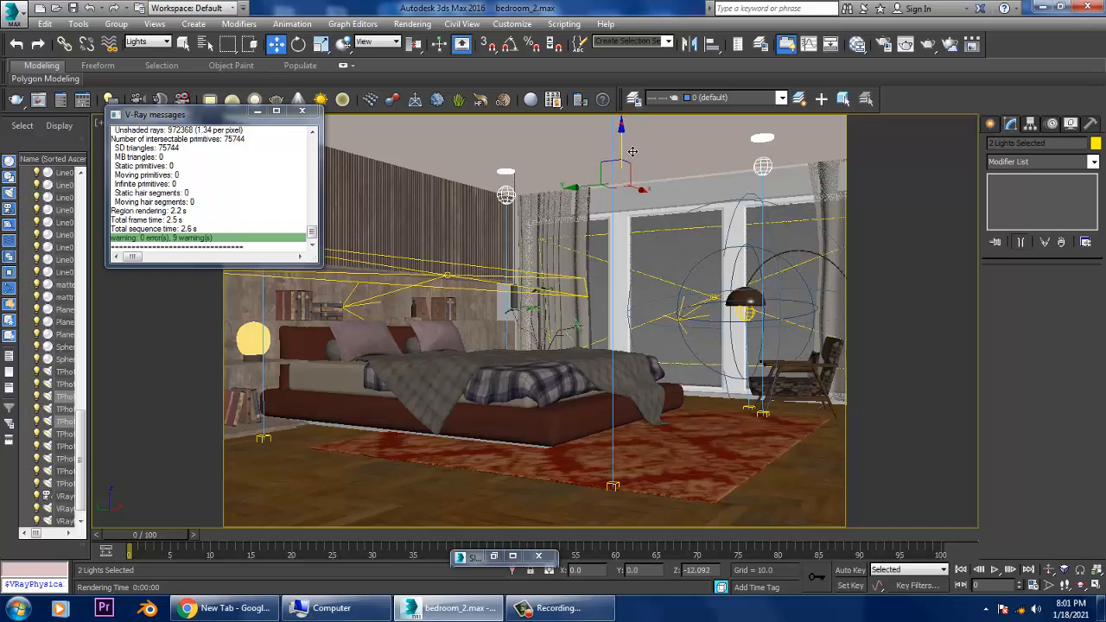
Test-render the current view again, watch the light cache pass and close the frame buffer.
left_click(411, 24)
left_click(435, 41)
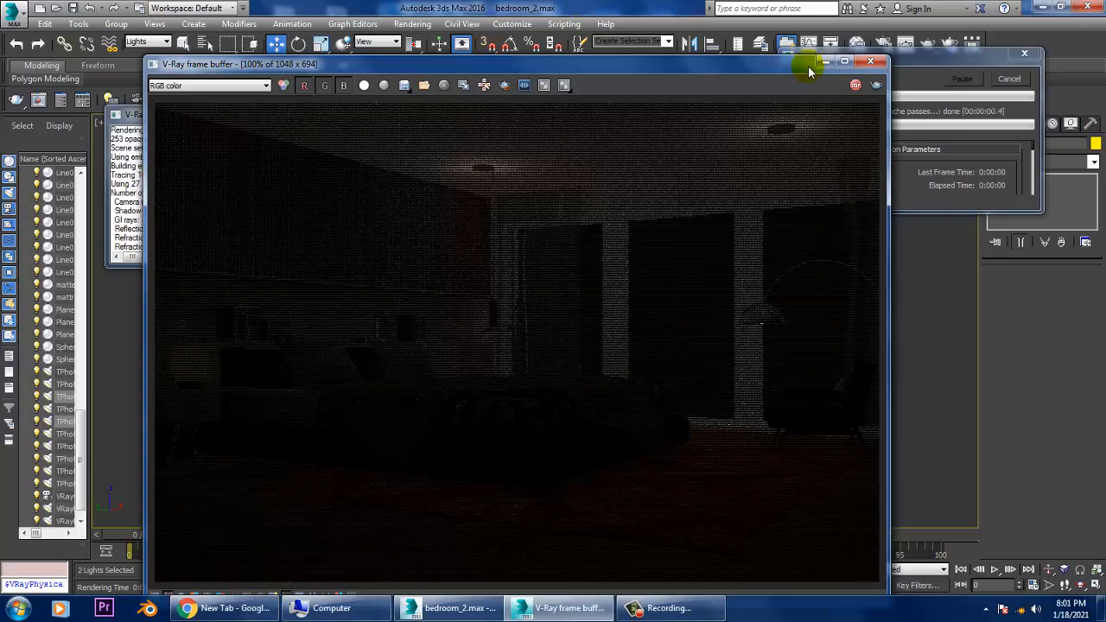
left_click(866, 64)
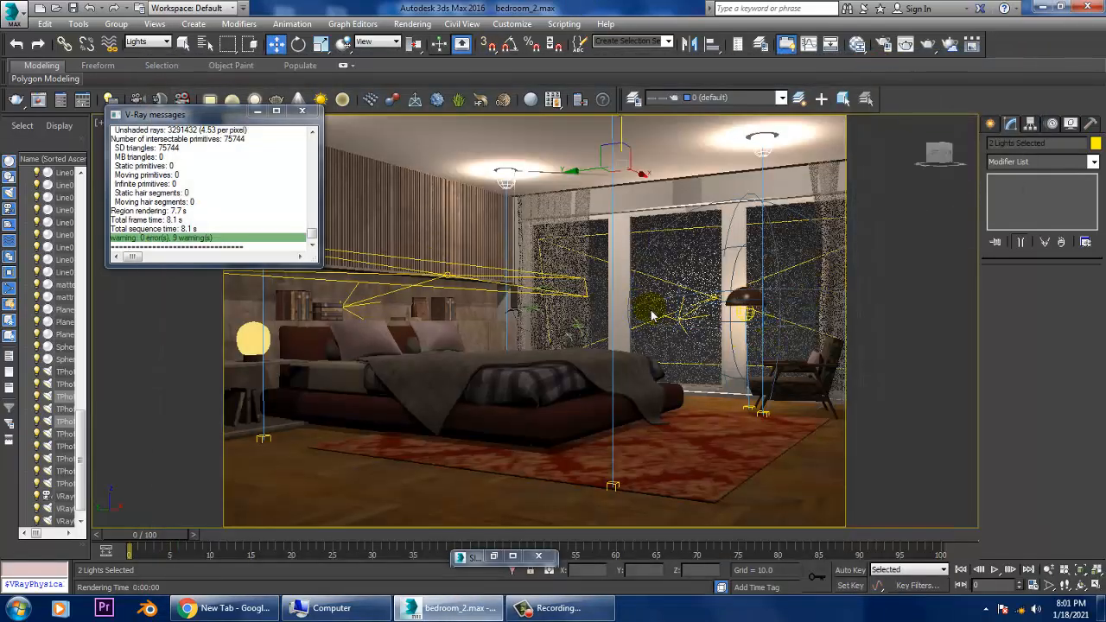
Minimise the V-Ray messages window and test-render the bedroom from a perspective angle facing the bed, closing the frame buffer at the end.
left_click(256, 115)
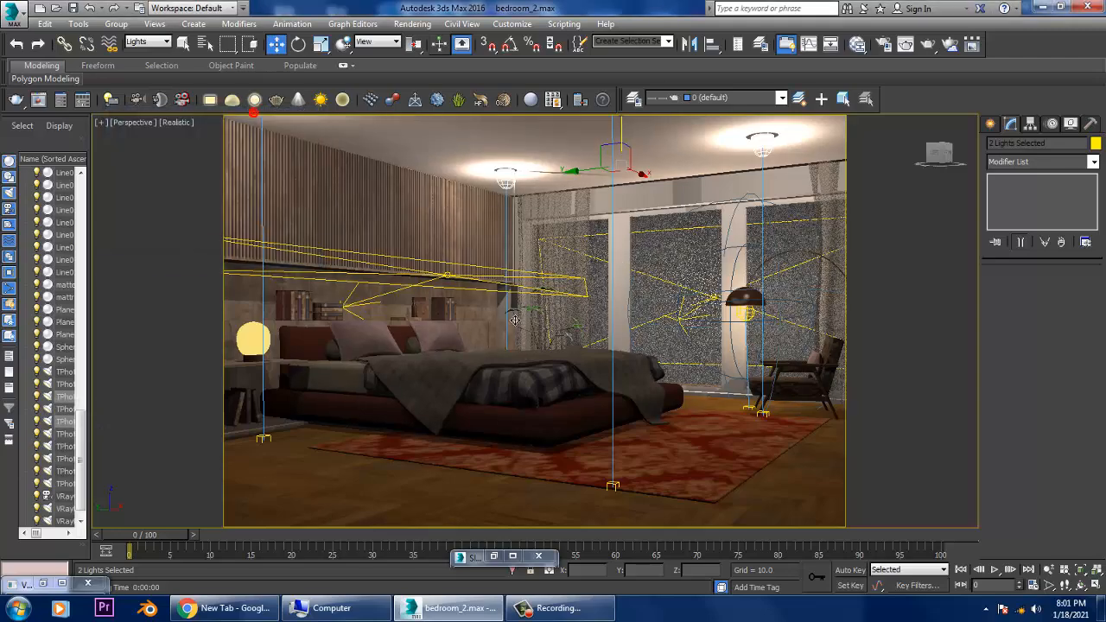
middle_click_drag(757, 306, 679, 297, "alt")
left_click(414, 25)
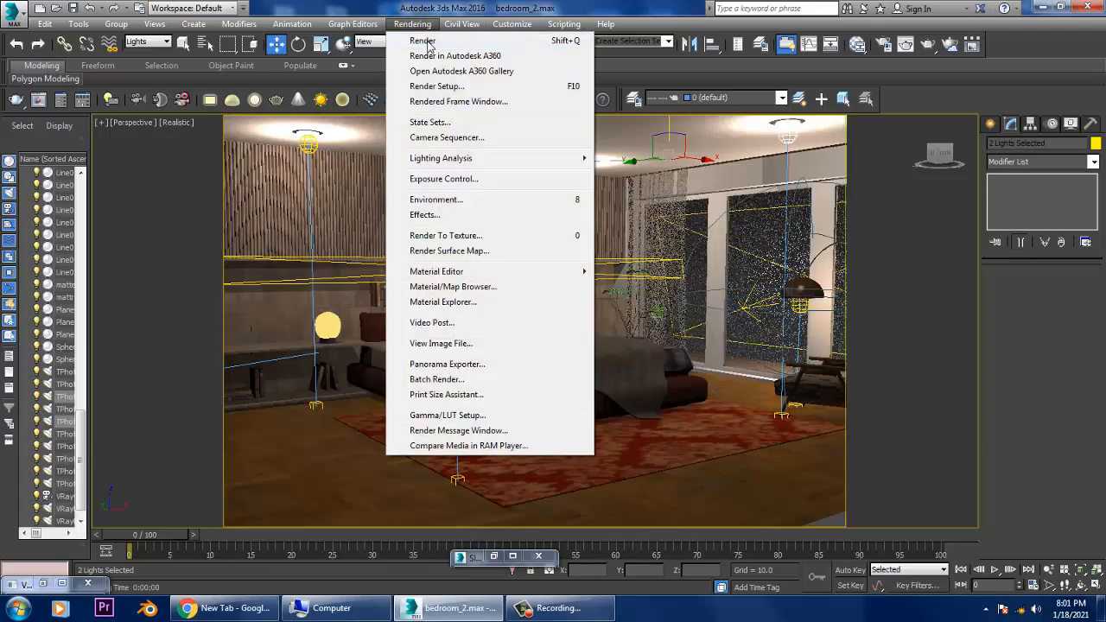
left_click(428, 43)
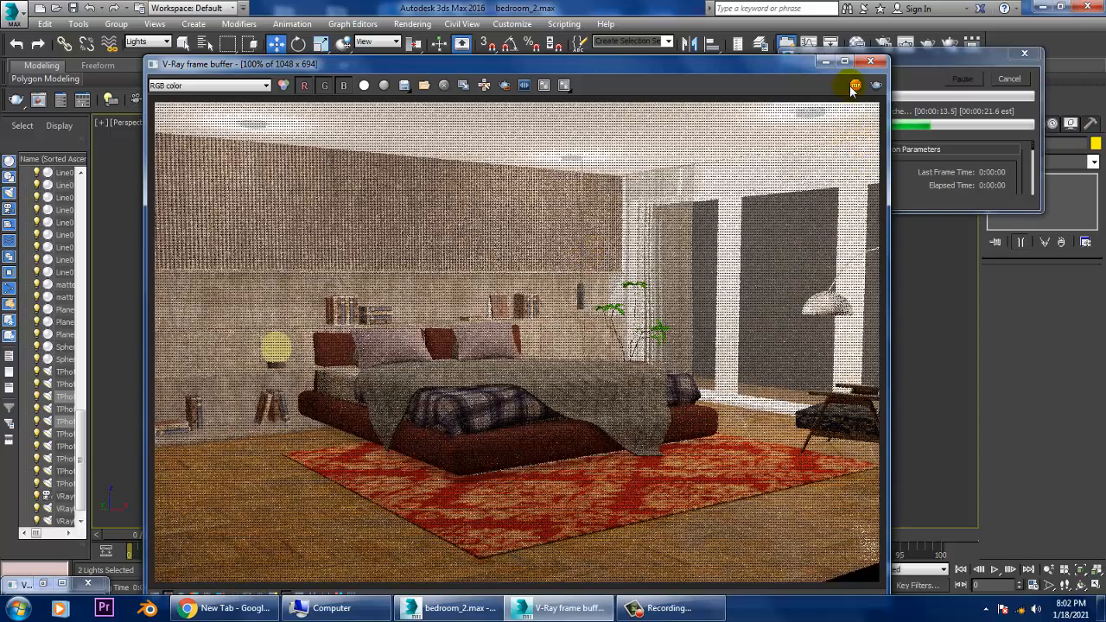
left_click(870, 61)
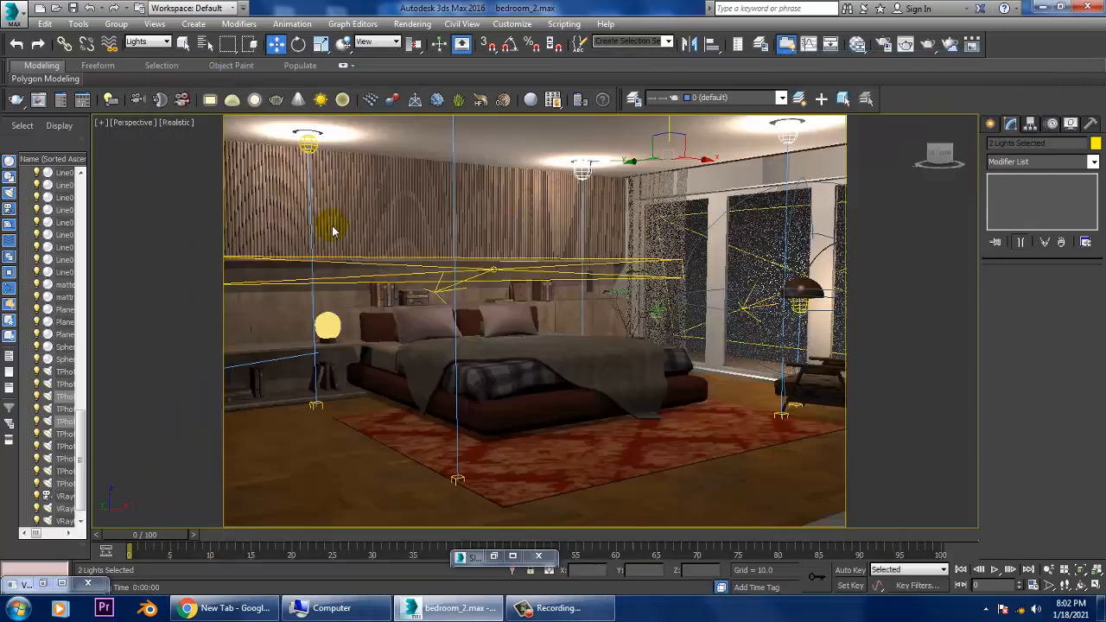
Set the dimming of the two photometric ceiling lights nearest the headboard wall to 46%.
middle_click_drag(386, 242, 424, 261)
left_click(338, 156)
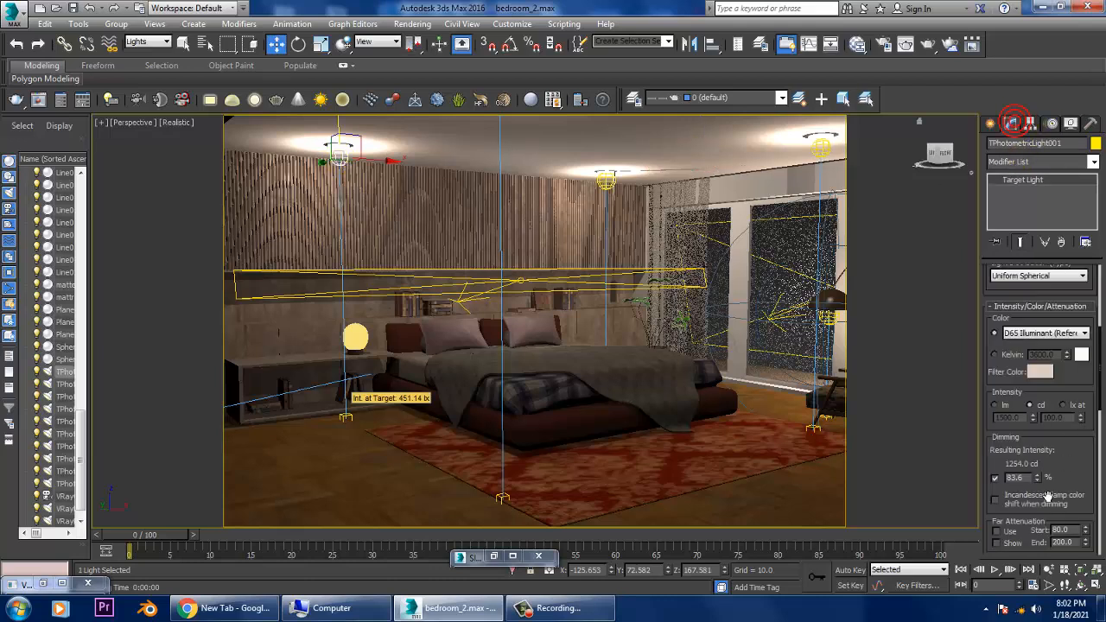
left_click_drag(1038, 480, 999, 475)
left_click(607, 180)
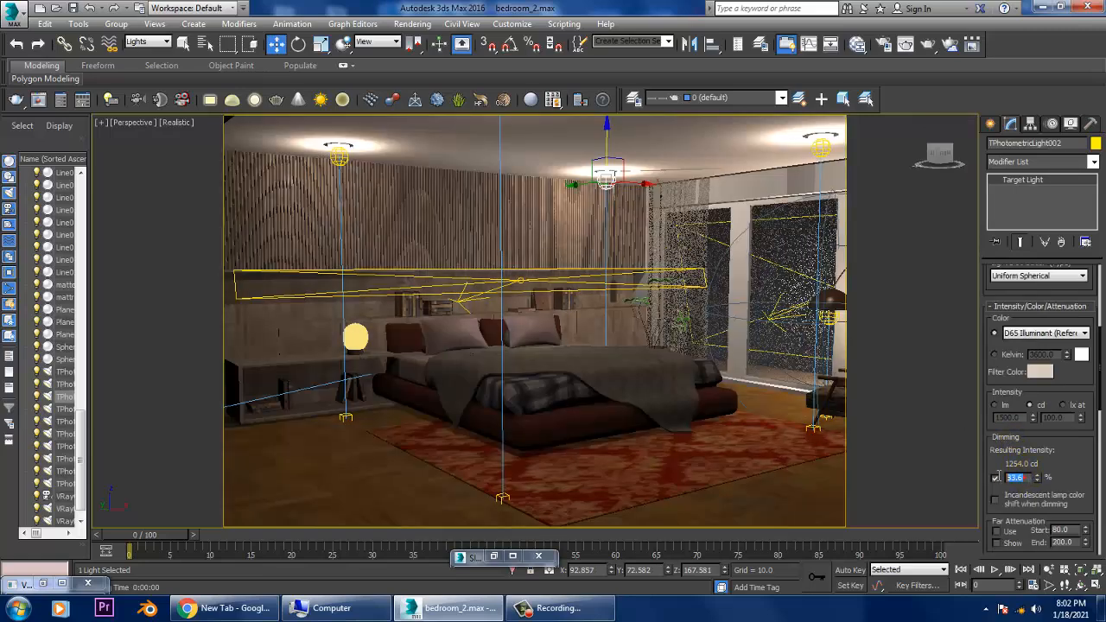
type("46")
key("Return")
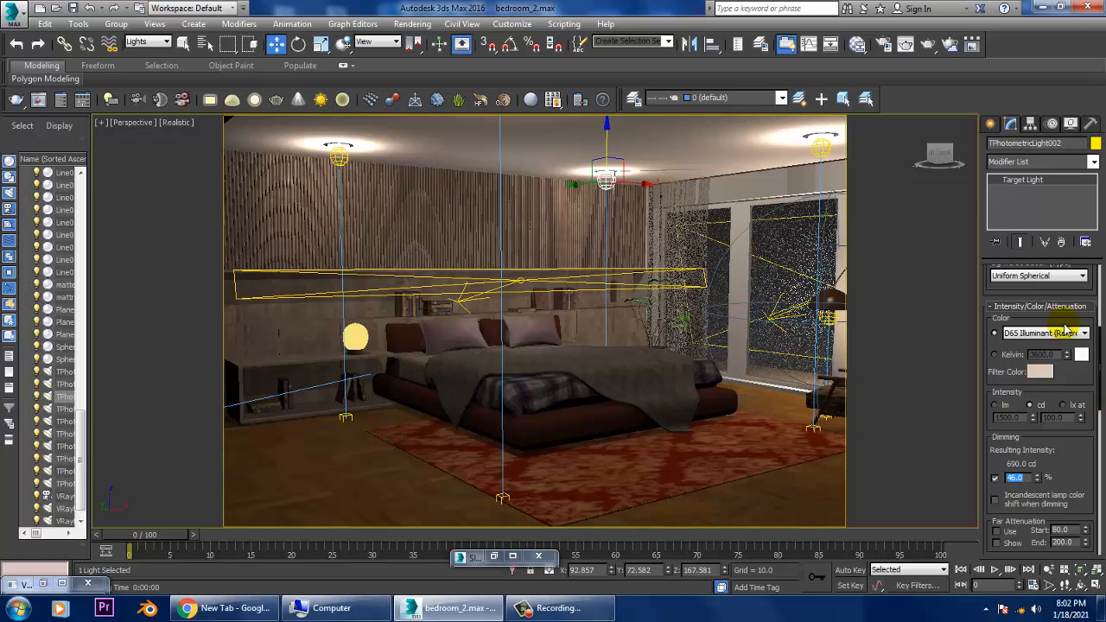
Set the dimming of the photometric ceiling light beside the window, above the armchair, to 46%.
left_click(822, 148)
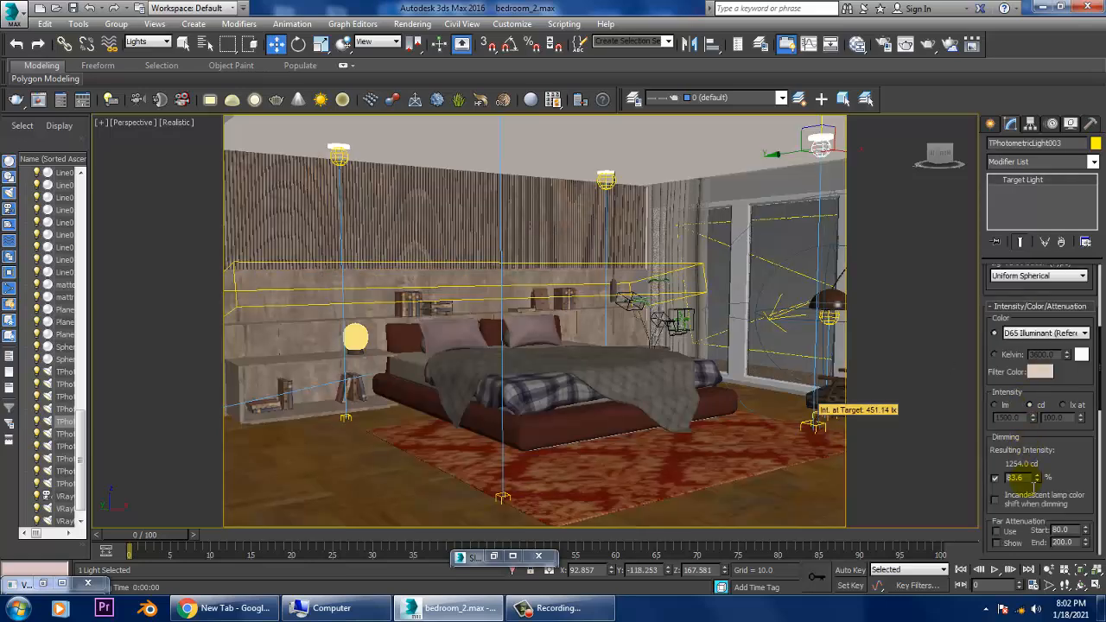
left_click_drag(1026, 477, 994, 477)
type("46")
key("Return")
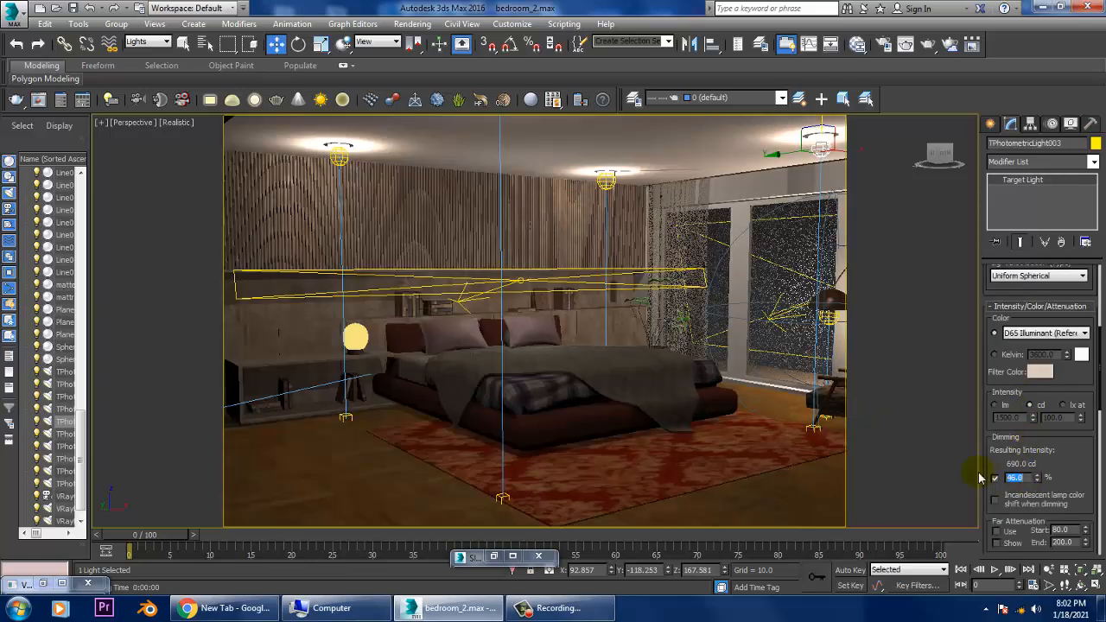
Set the dimming of the remaining photometric ceiling light, at the front of the room, to 46%.
middle_click_drag(585, 235, 501, 148, "alt")
left_click(524, 154)
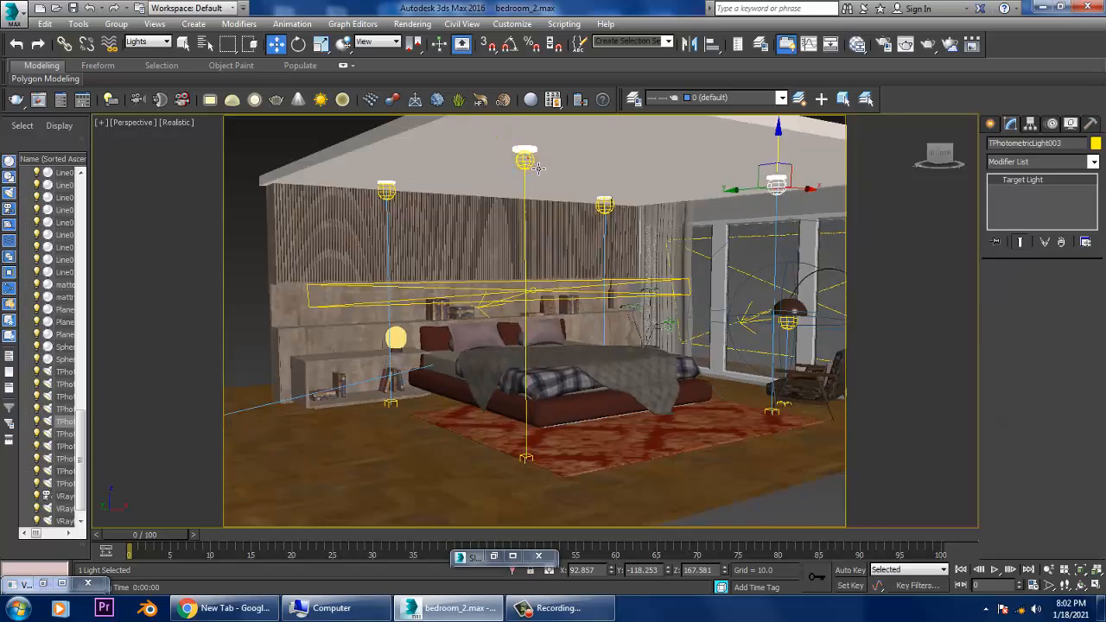
left_click_drag(1026, 478, 969, 475)
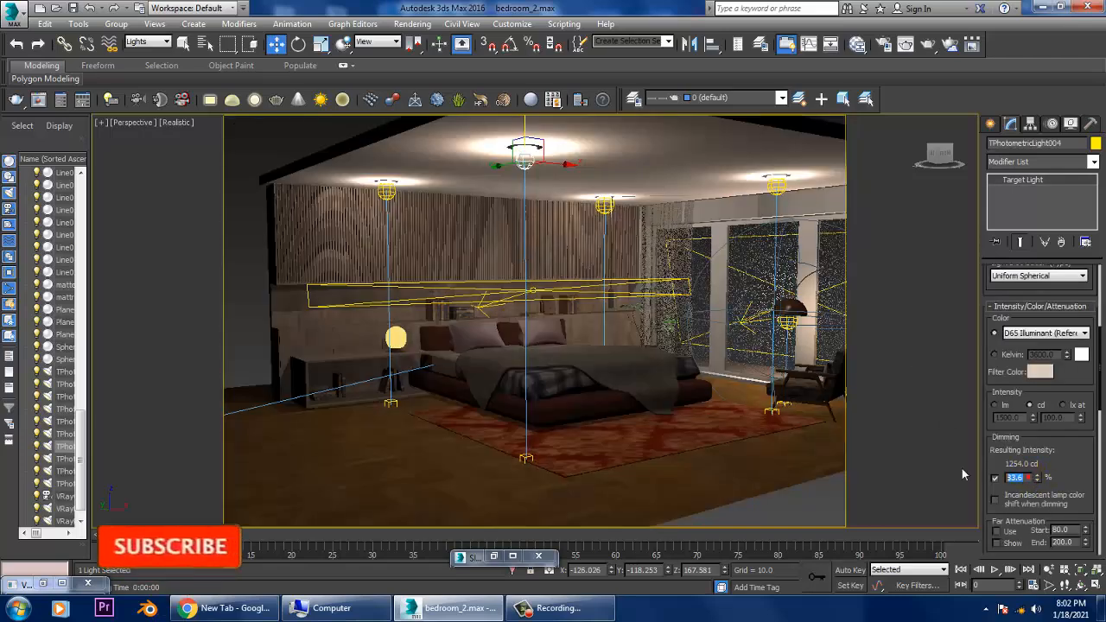
type("46")
key("Return")
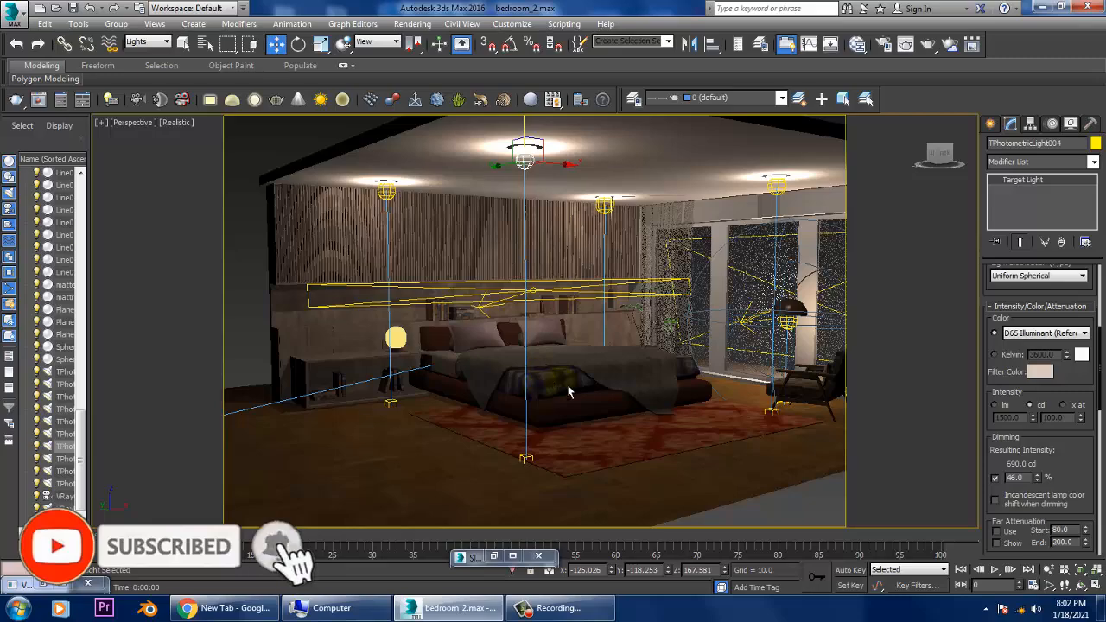
Test-render the perspective view of the bed with the dimmed ceiling lights and close the frame buffer.
middle_click_drag(559, 390, 626, 383, "alt")
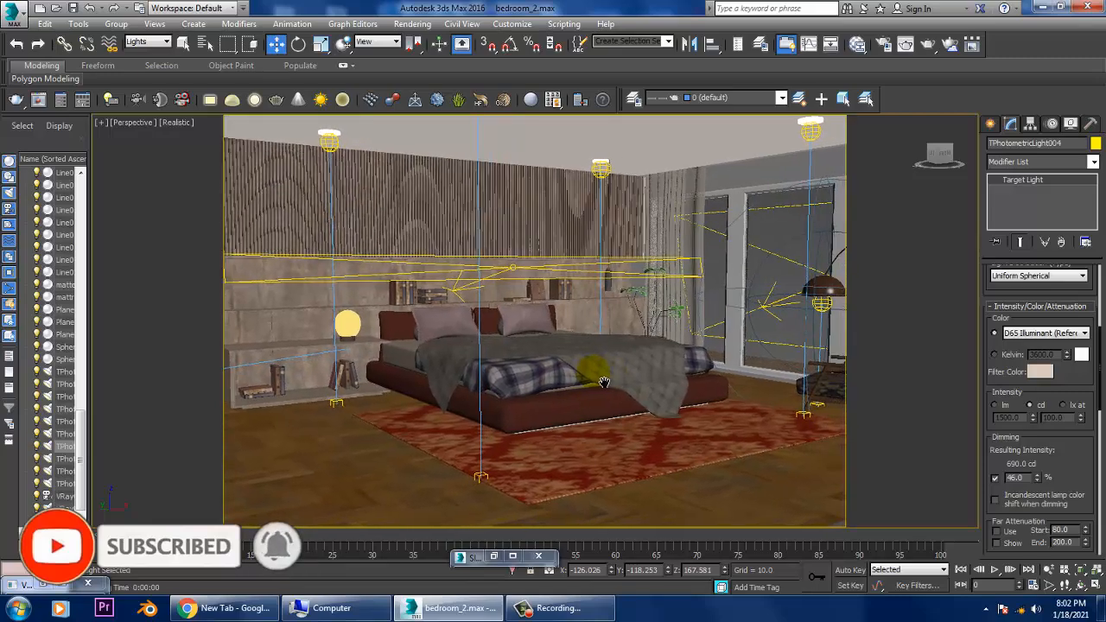
left_click(412, 23)
left_click(424, 40)
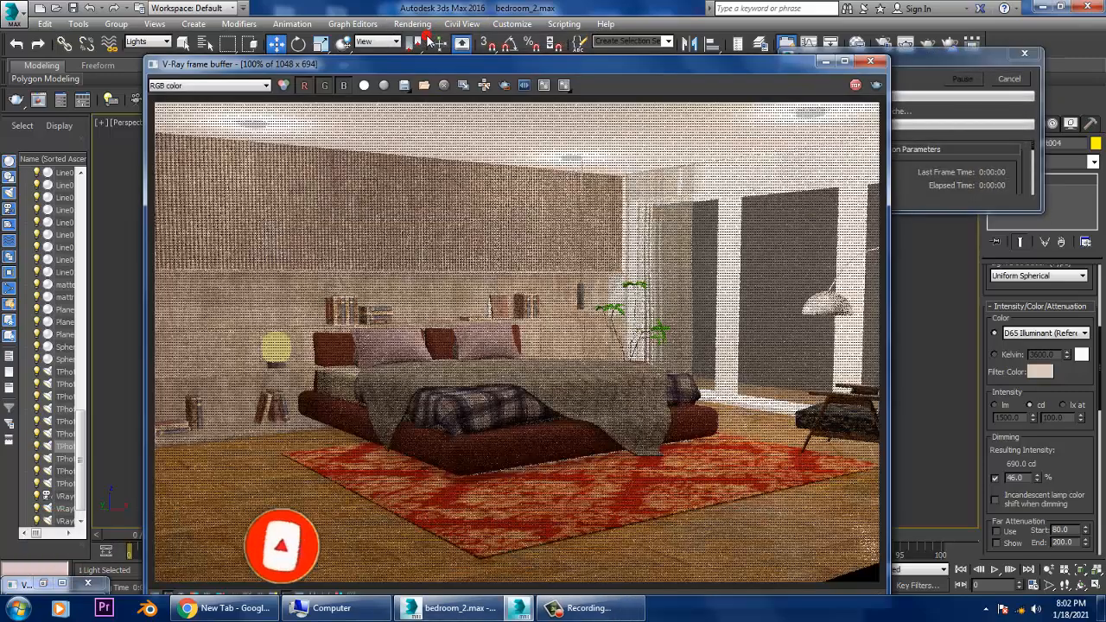
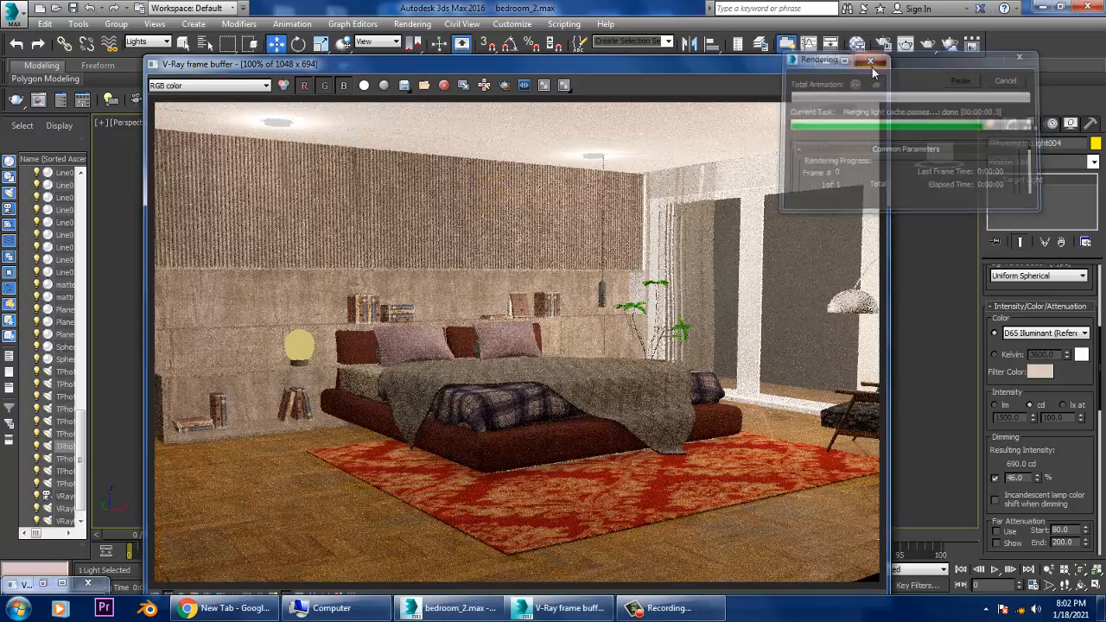
left_click(869, 61)
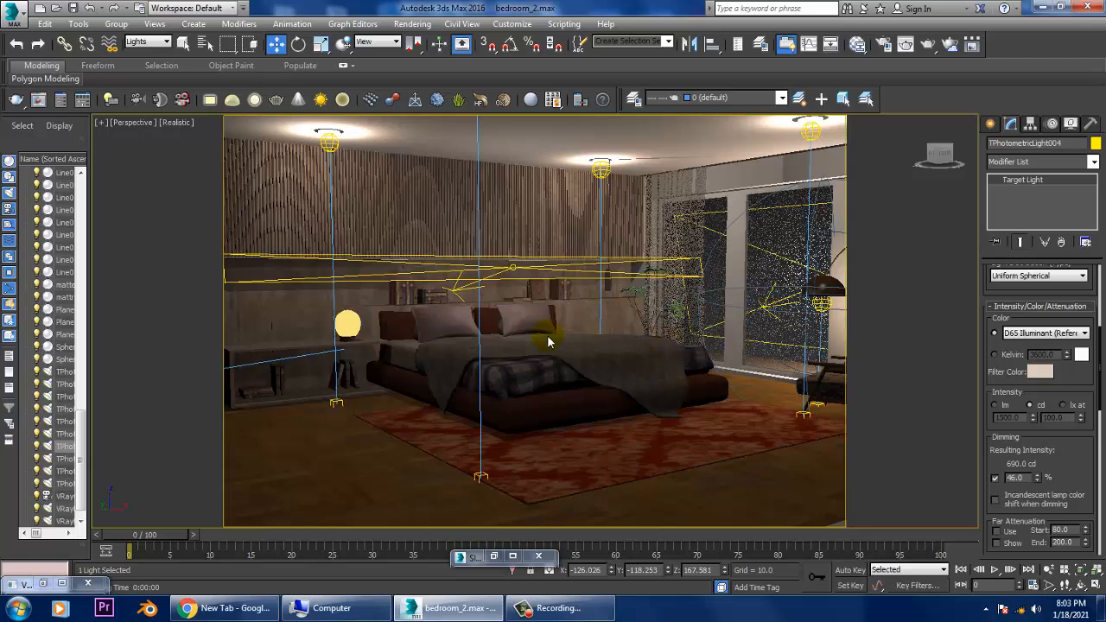
Delete the large V-Ray plane light placed outside the windows.
scroll(750, 349, "down", 2)
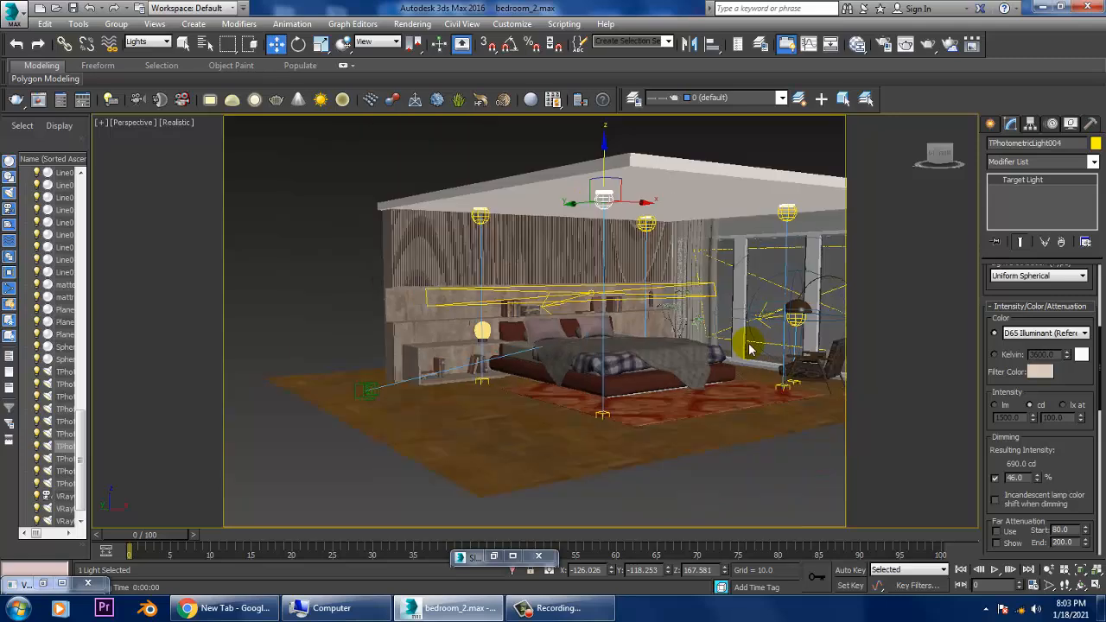
middle_click_drag(750, 349, 462, 346, "alt")
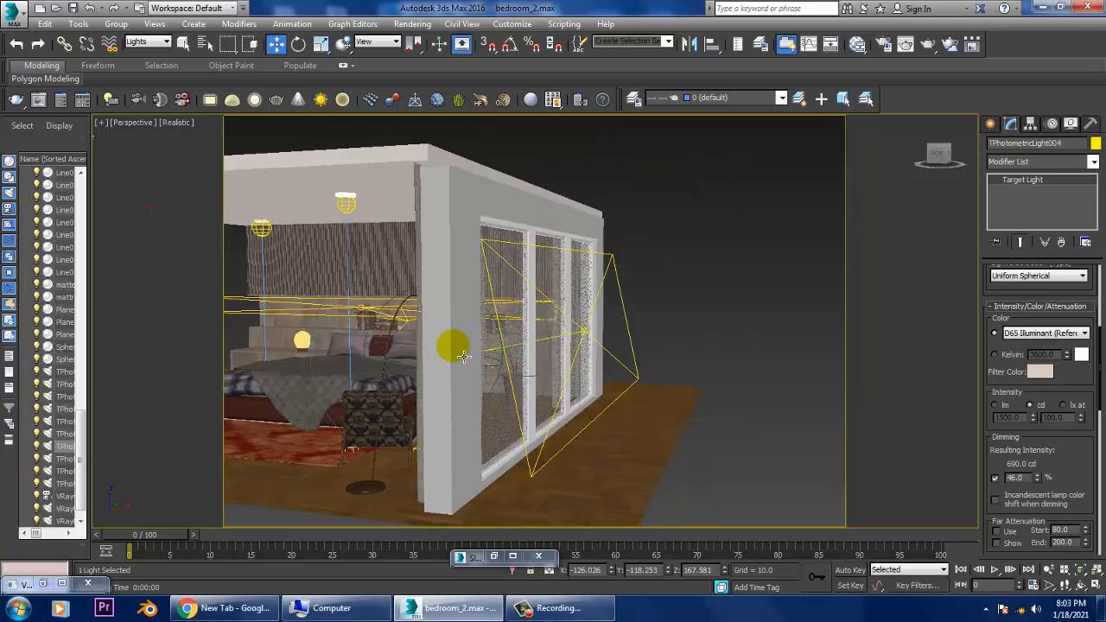
left_click(586, 331)
middle_click_drag(589, 335, 693, 359, "alt")
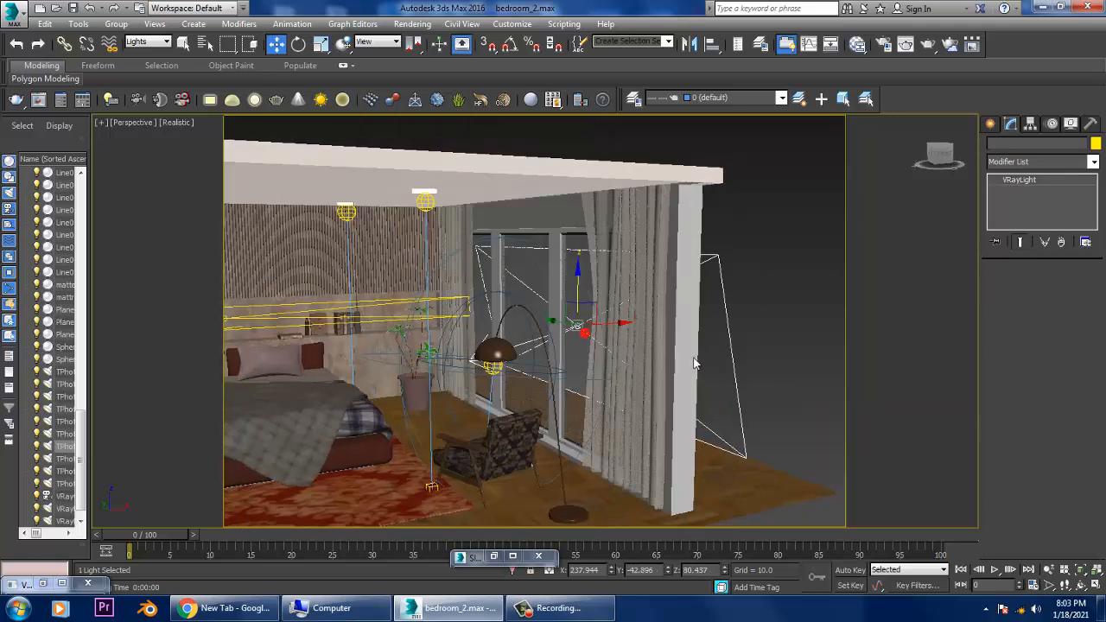
key("Delete")
Frame the bed and headboard wall in the perspective view and enlarge the viewport with Expert Mode.
middle_click_drag(570, 347, 726, 269)
middle_click_drag(481, 336, 480, 332, "alt")
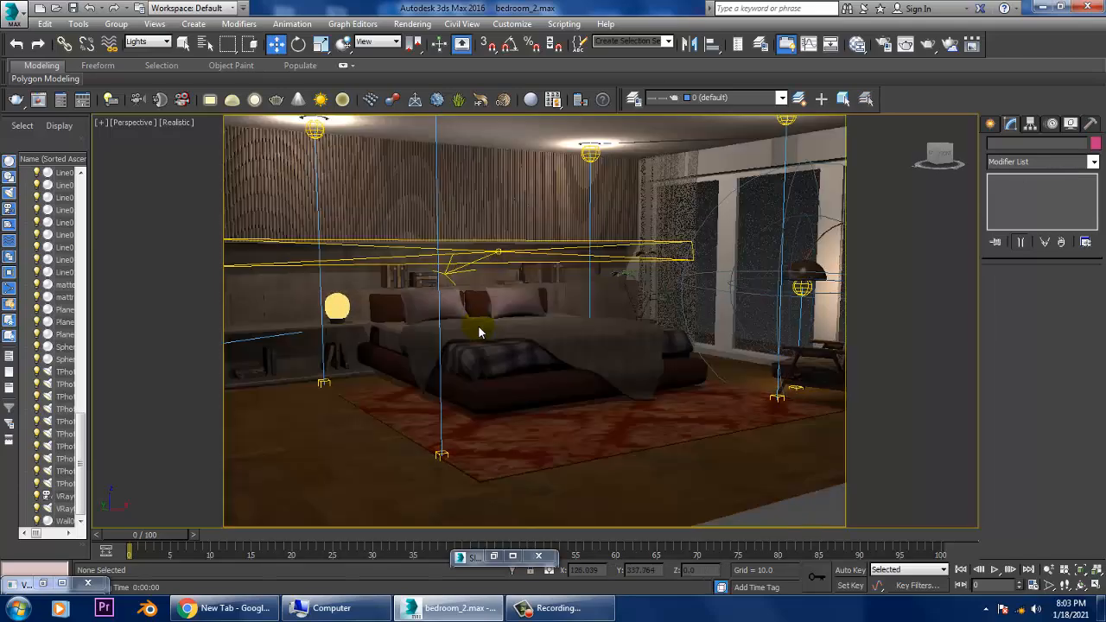
mouse_move(553, 354)
middle_mouse_down("alt")
mouse_move(599, 366)
mouse_move(478, 353)
middle_mouse_up("alt")
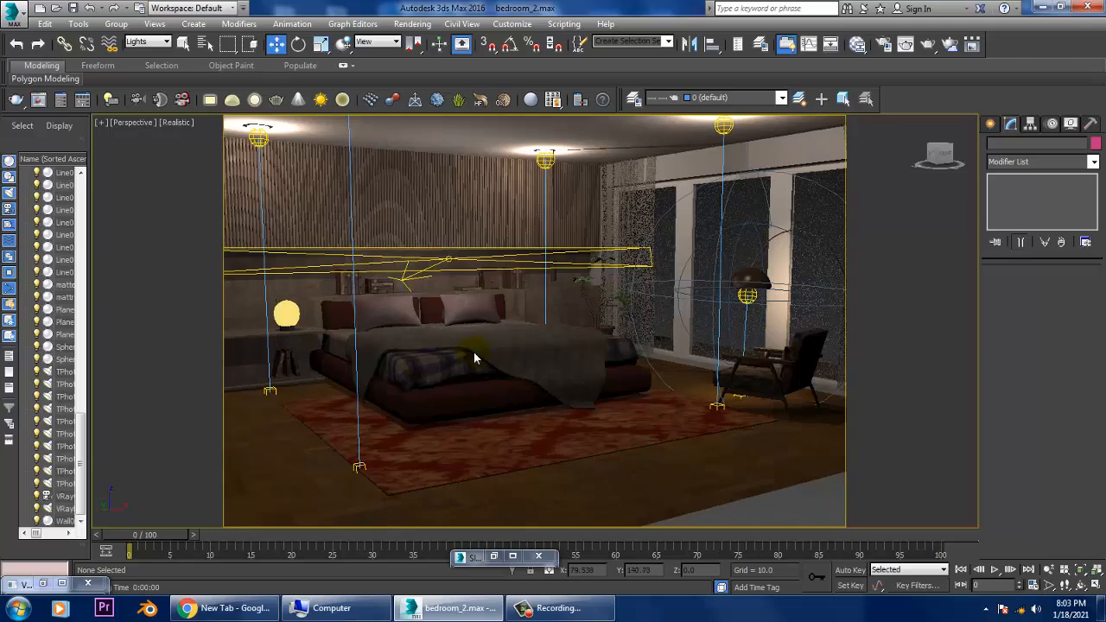
middle_click_drag(607, 361, 594, 381, "alt")
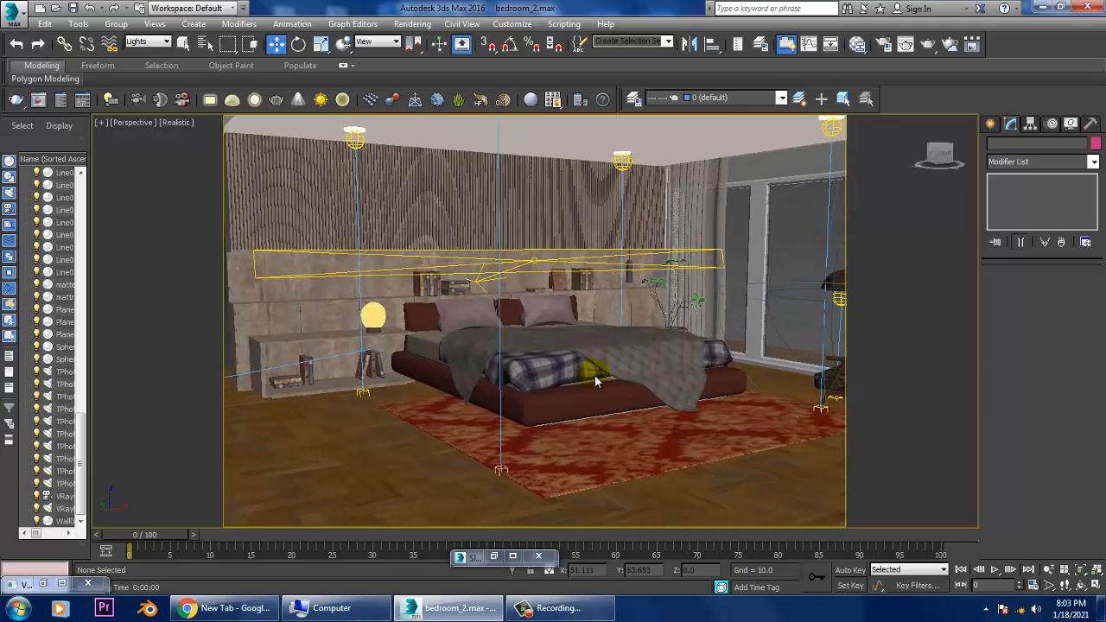
key("ctrl+x")
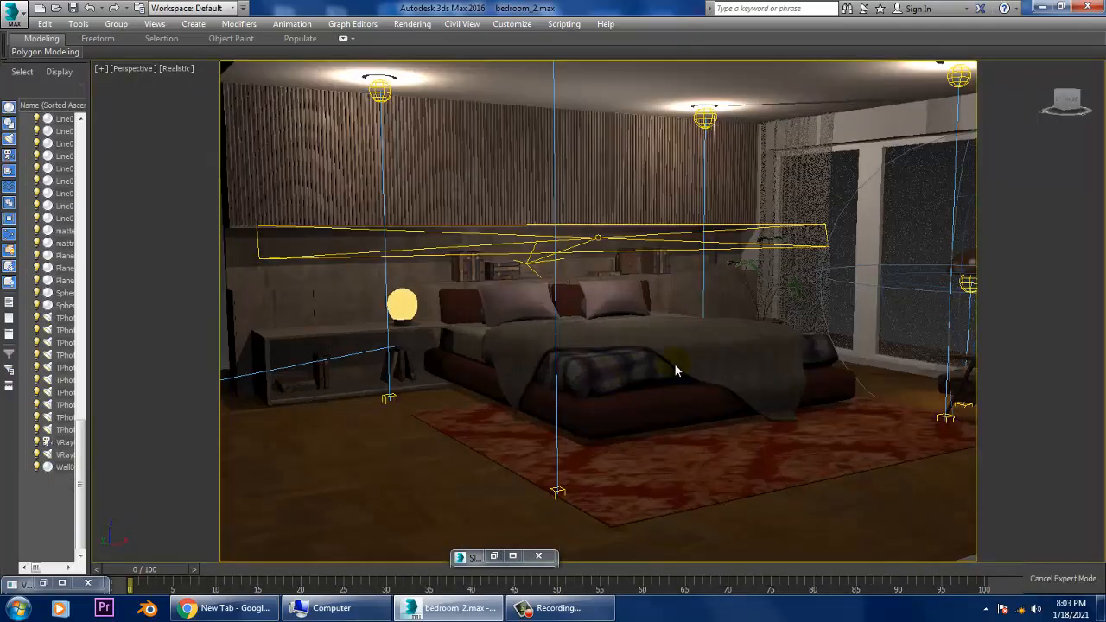
mouse_move(694, 372)
middle_mouse_down()
mouse_move(678, 370)
mouse_move(709, 379)
middle_mouse_up()
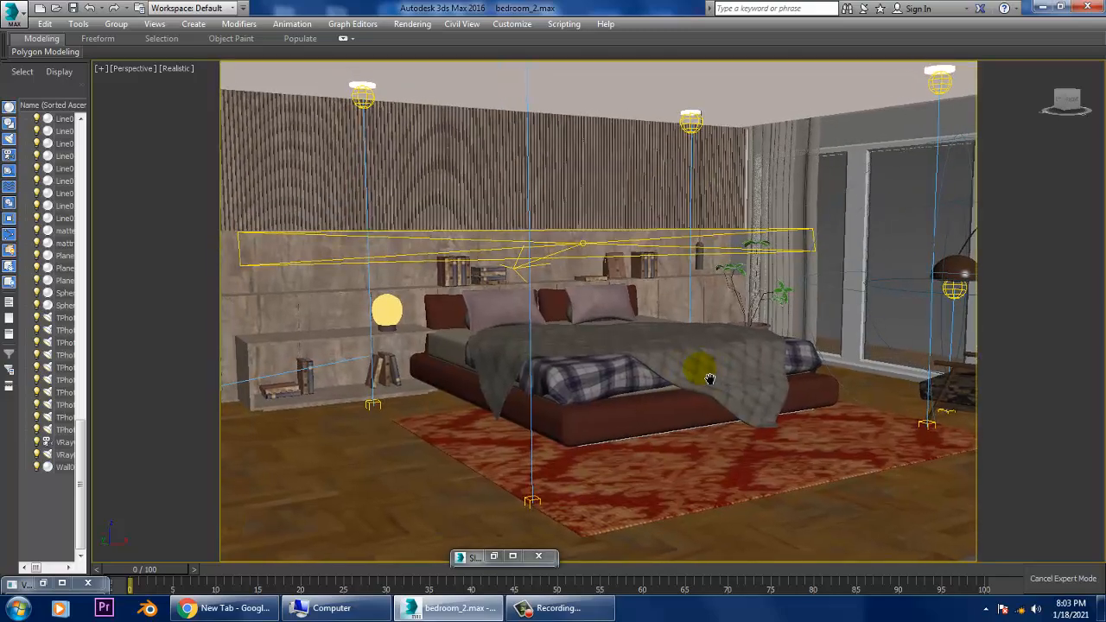
Test-render the perspective view of the bed without the window light, stop the render partway and close the frame buffer.
key("Up")
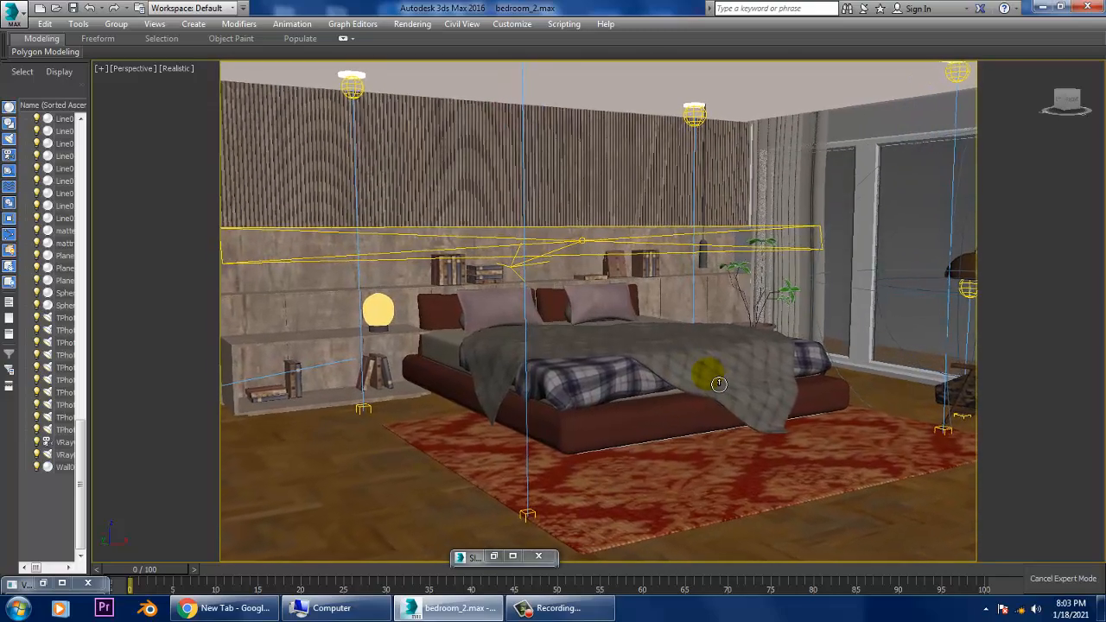
key("shift+q")
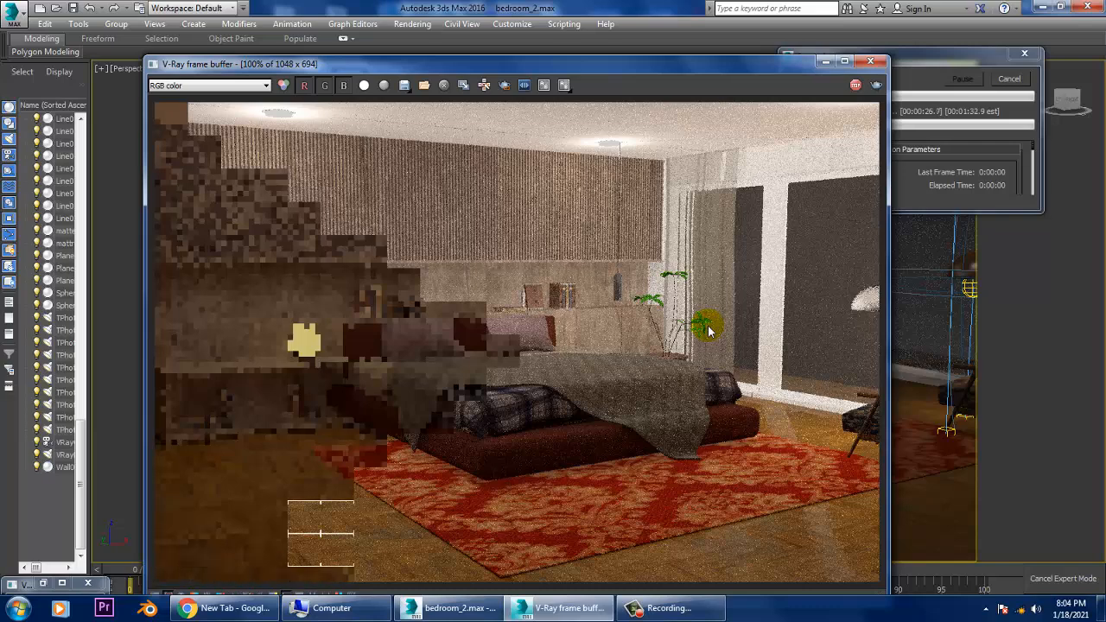
key("Escape")
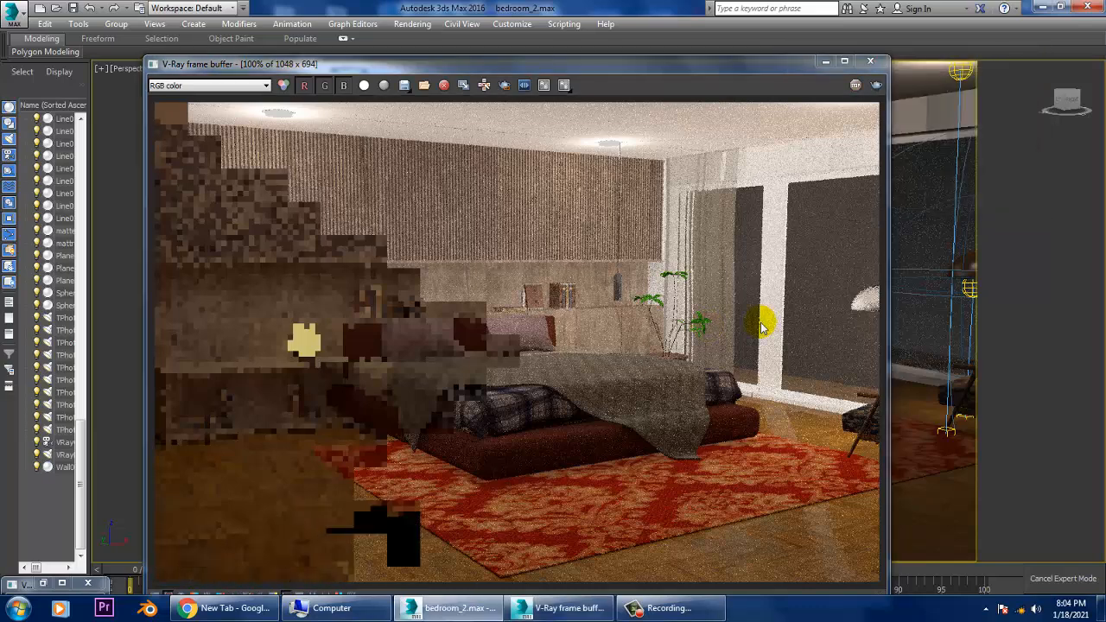
left_click(871, 63)
Rotate the long V-Ray plane light at the headboard wall so it lies horizontal and faces downward under the upper panelling.
scroll(752, 290, "down", 5)
middle_click_drag(752, 288, 666, 314)
scroll(666, 315, "up", 10)
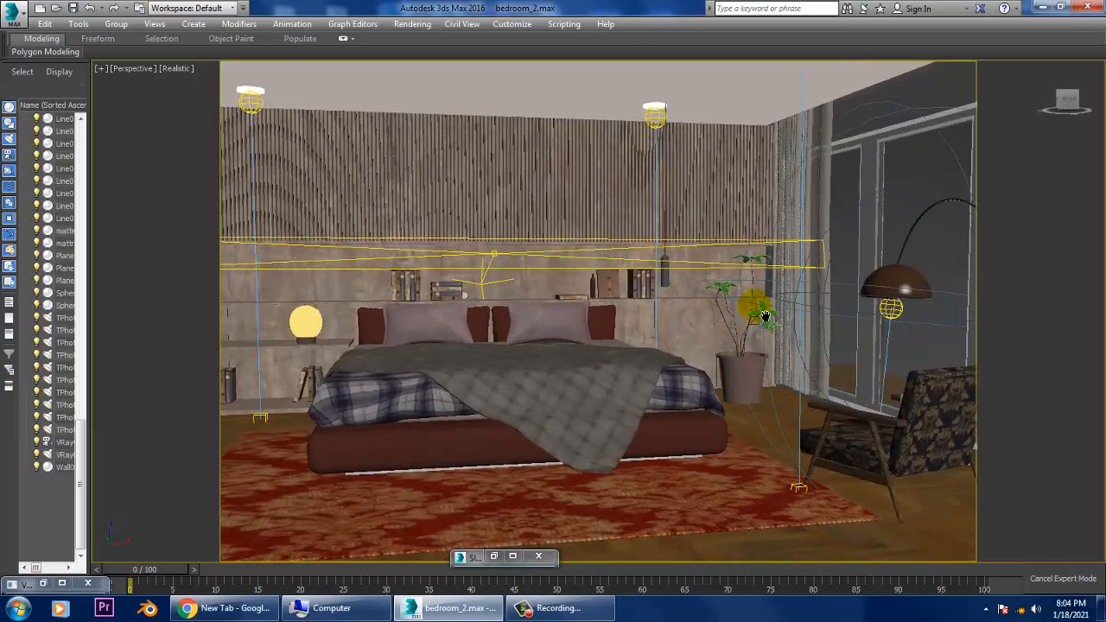
middle_click_drag(765, 316, 843, 300)
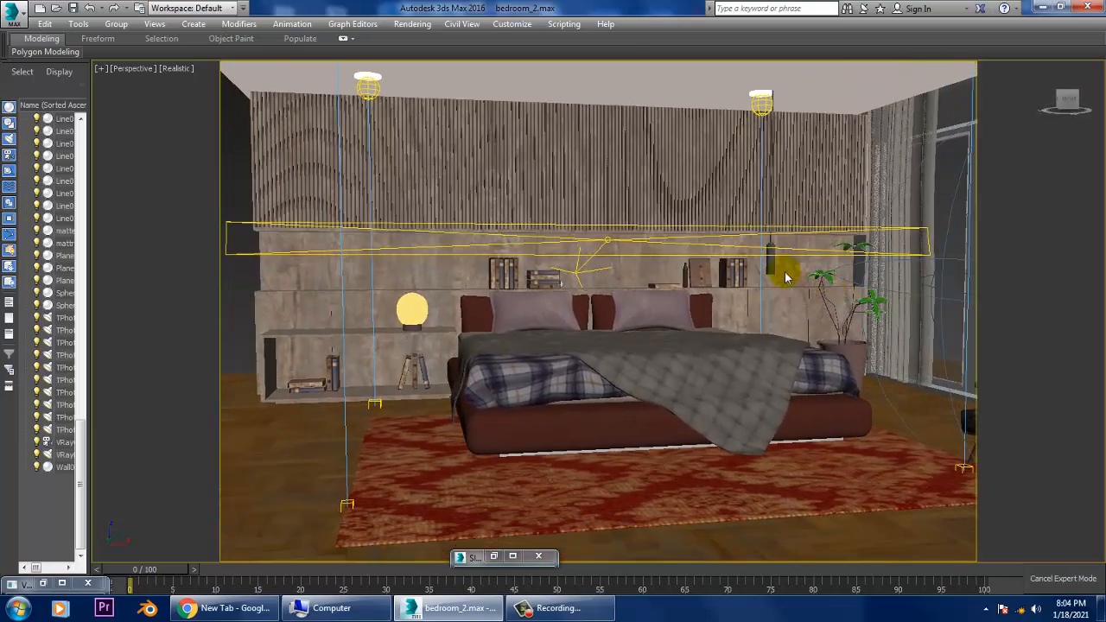
middle_click_drag(714, 284, 580, 262)
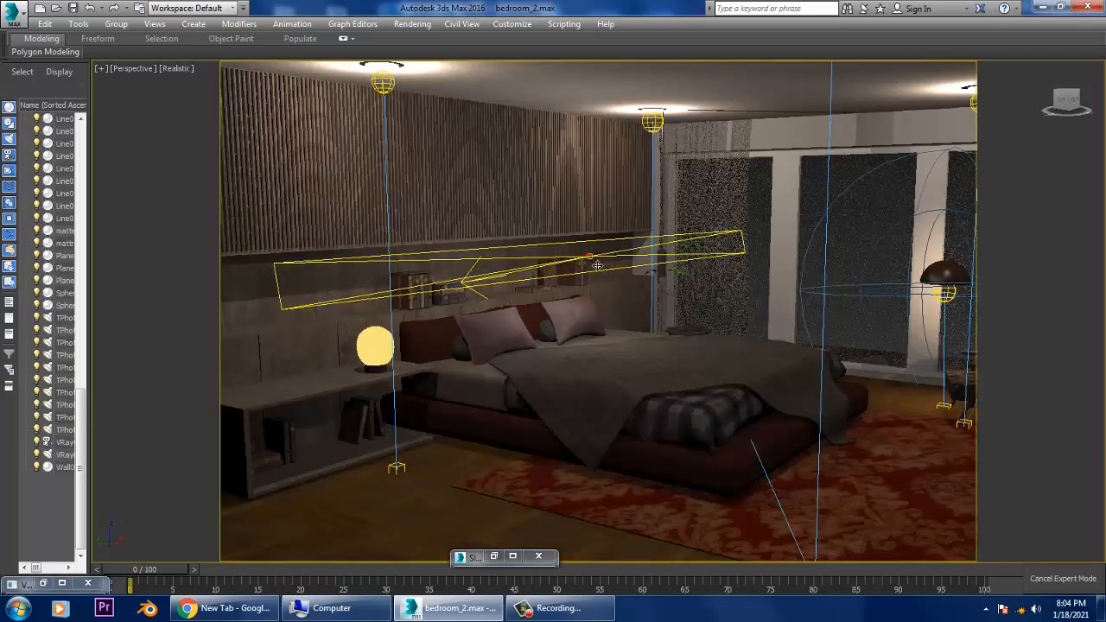
left_click(602, 267)
key("e")
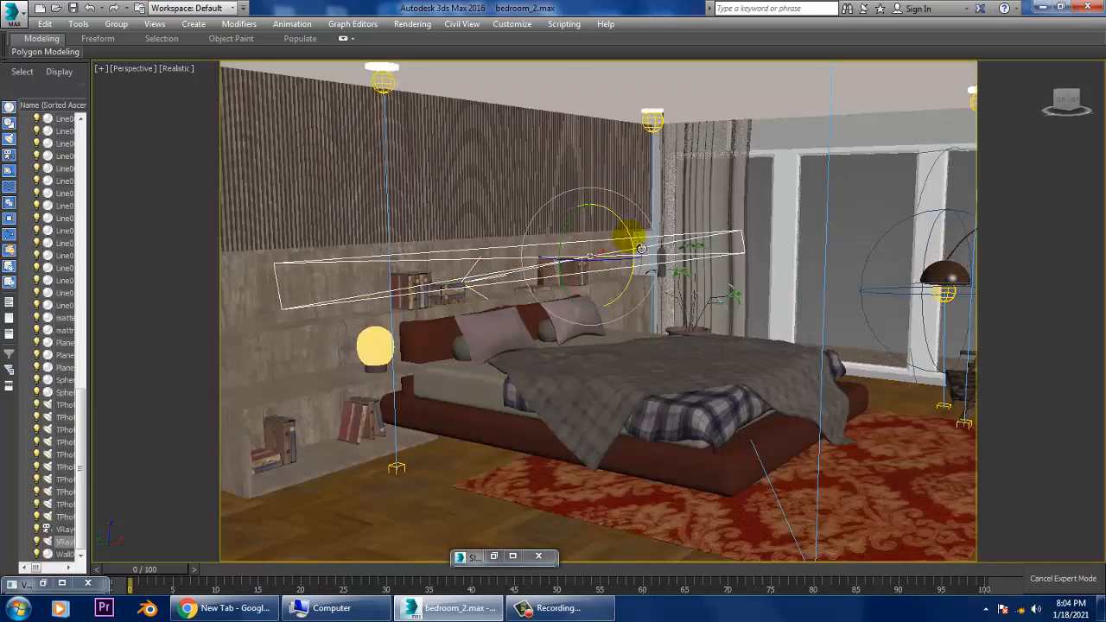
left_click_drag(642, 248, 612, 138)
key("alt+w")
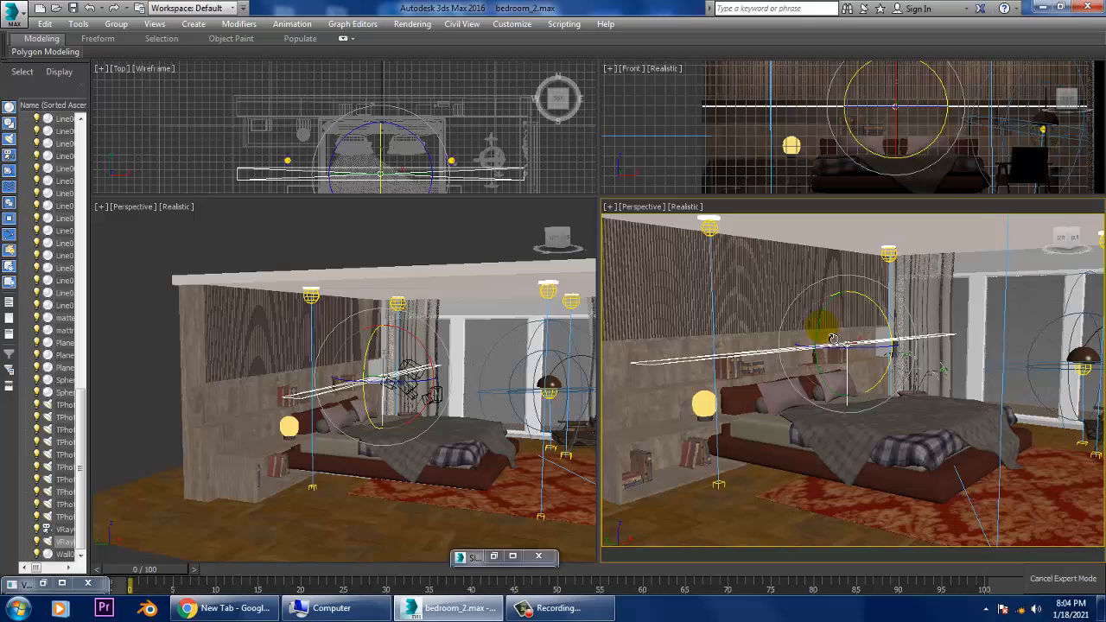
key("alt+w")
middle_click_drag(746, 313, 623, 290, "alt")
key("w")
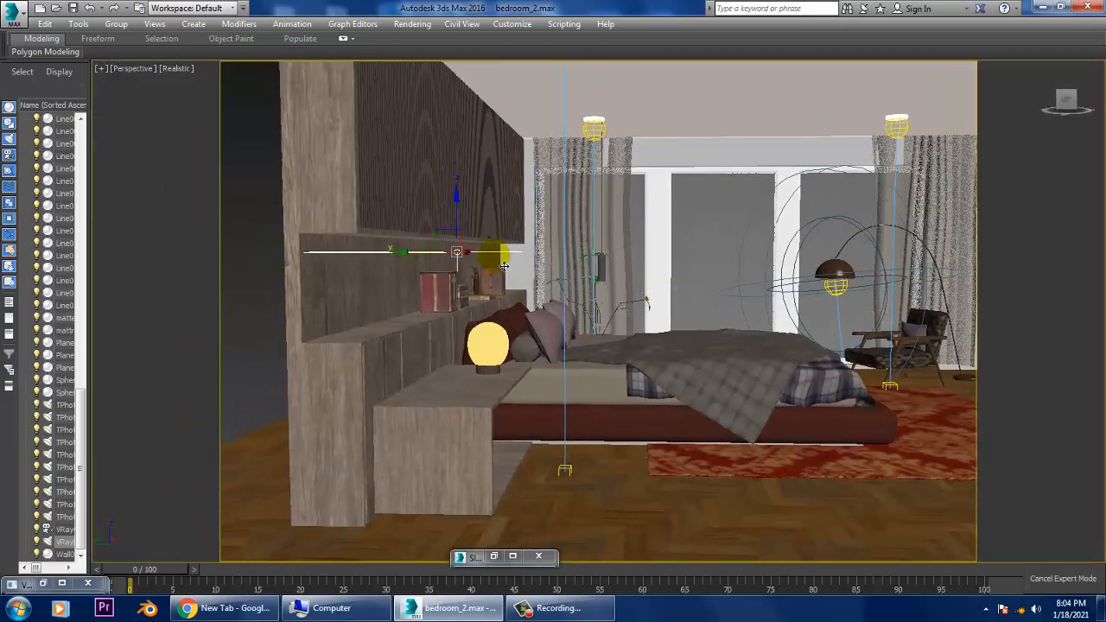
Test-render a closer perspective view of the bed and headboard with the rotated plane light, and close the frame buffer.
middle_click_drag(503, 266, 701, 285, "alt")
scroll(671, 296, "up", 3)
left_click(411, 28)
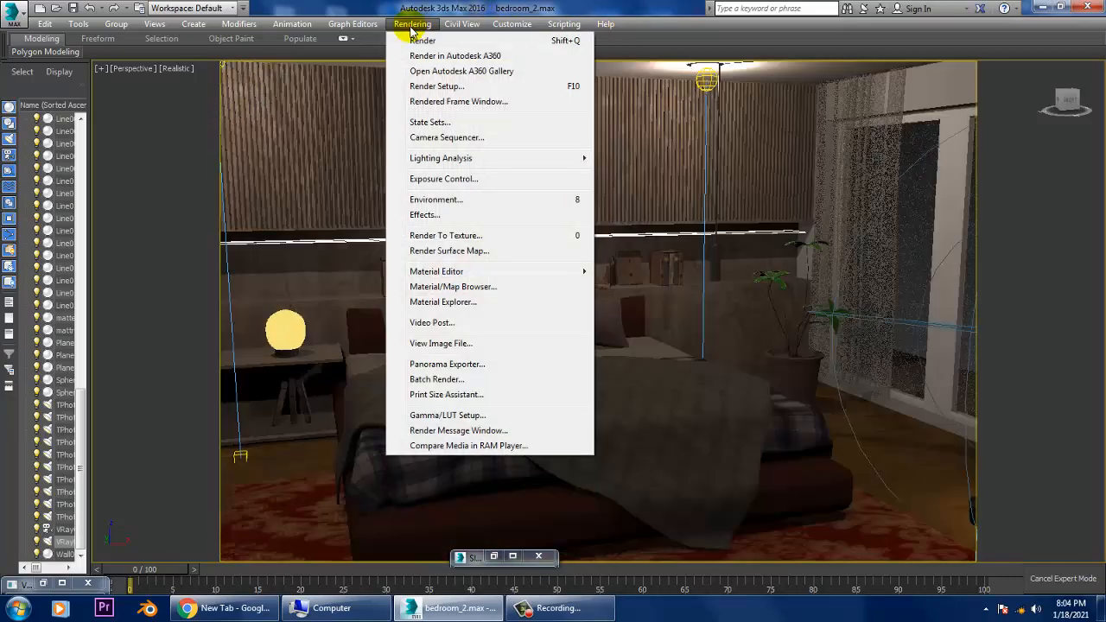
left_click(432, 40)
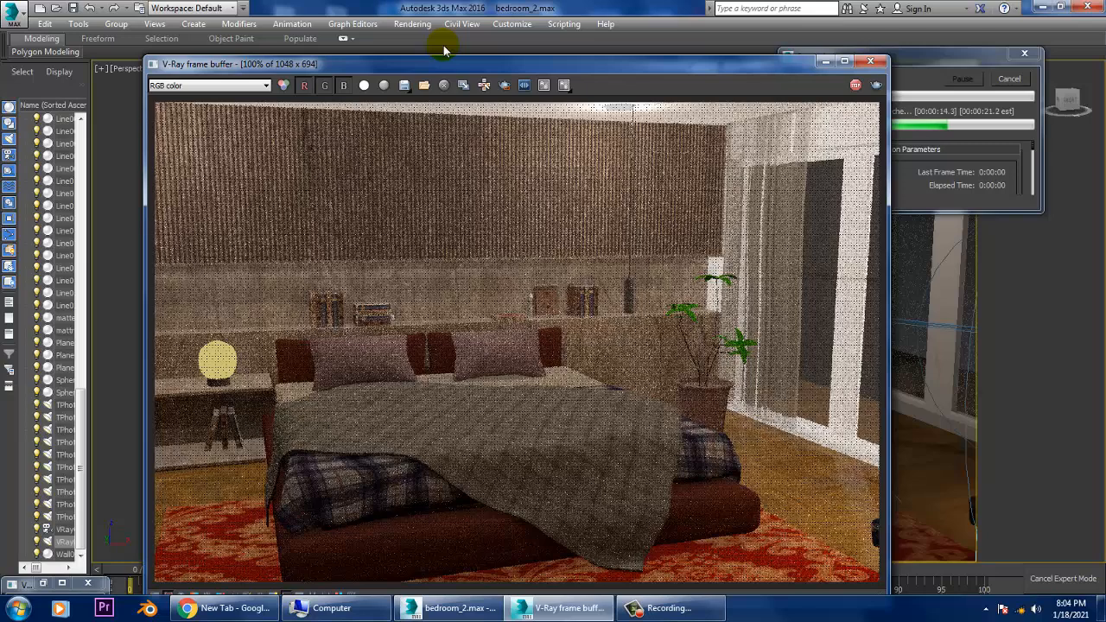
left_click(870, 61)
scroll(748, 252, "down", 5)
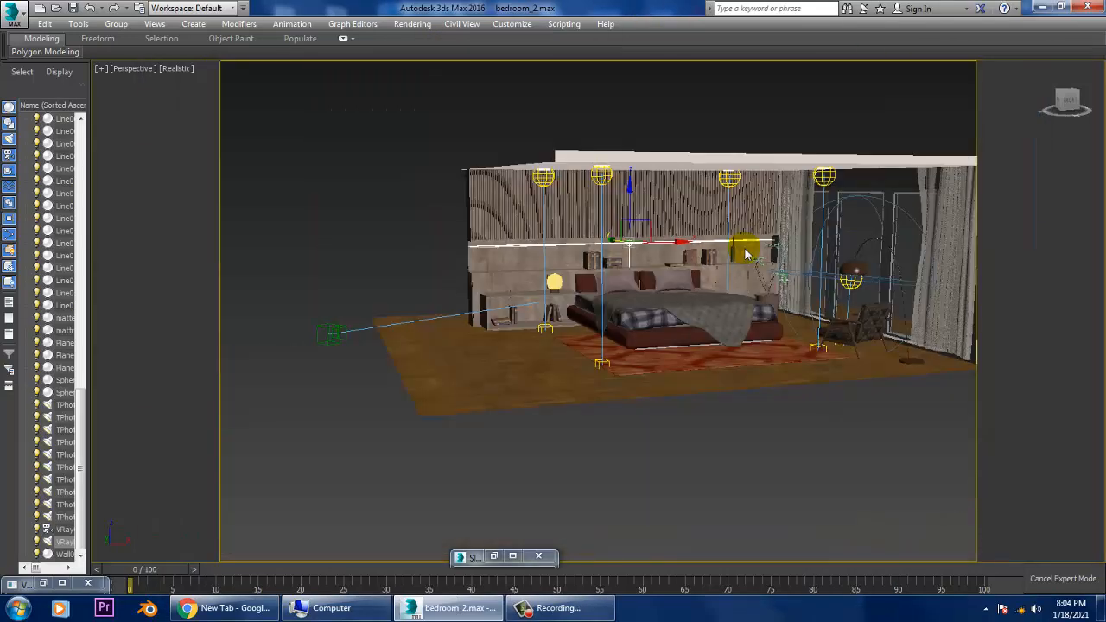
Switch to Chrome, open Google and run an image search for "hdri night".
left_click(233, 612)
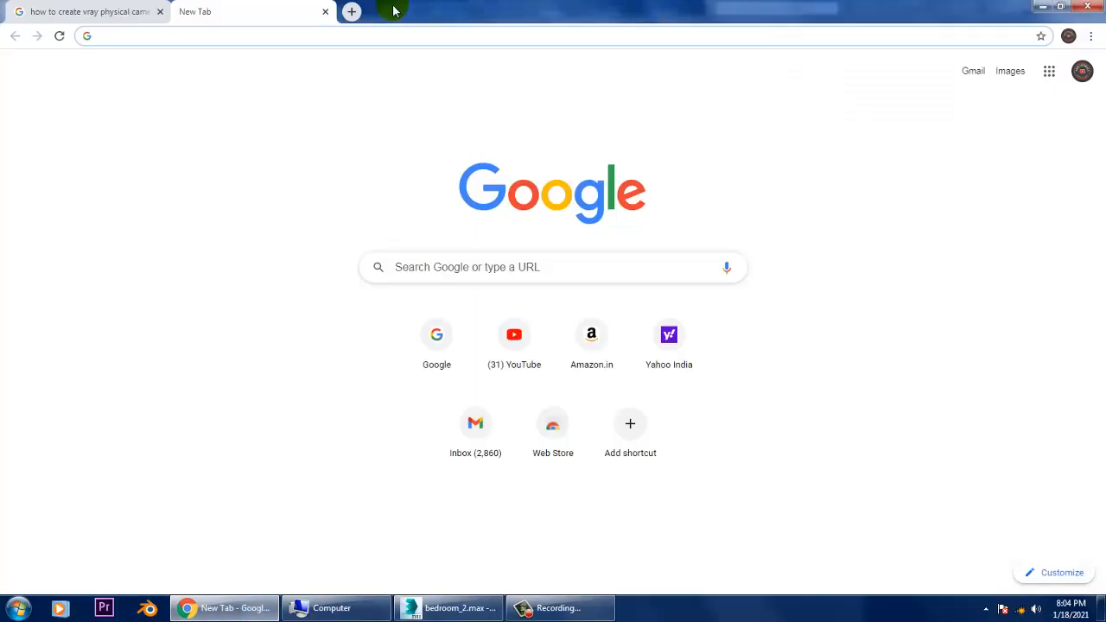
left_click(312, 37)
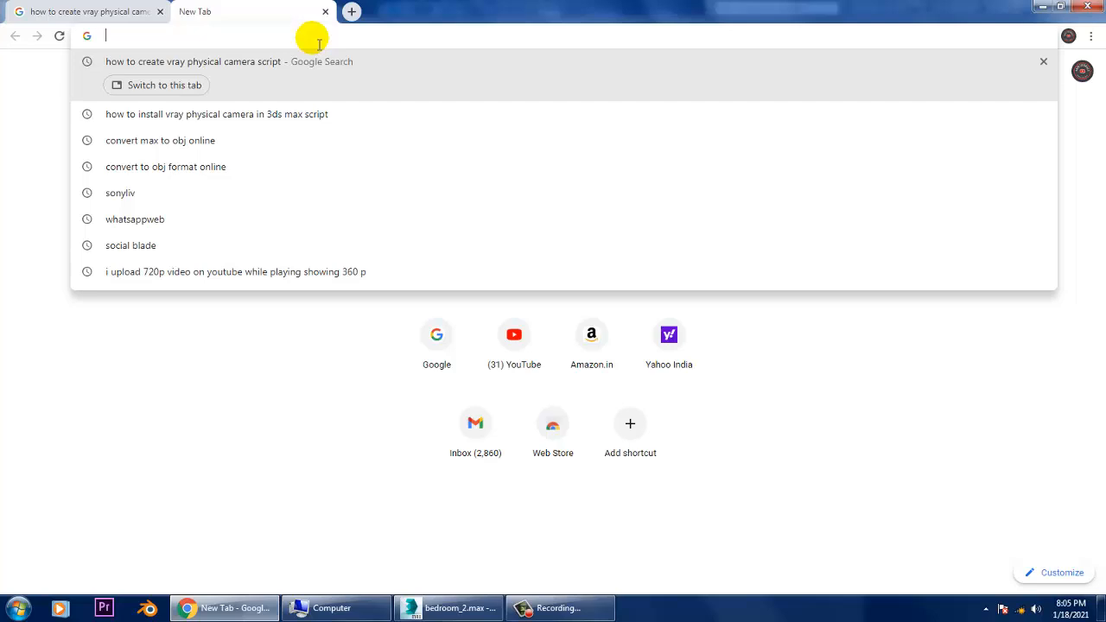
type("google")
key("Return")
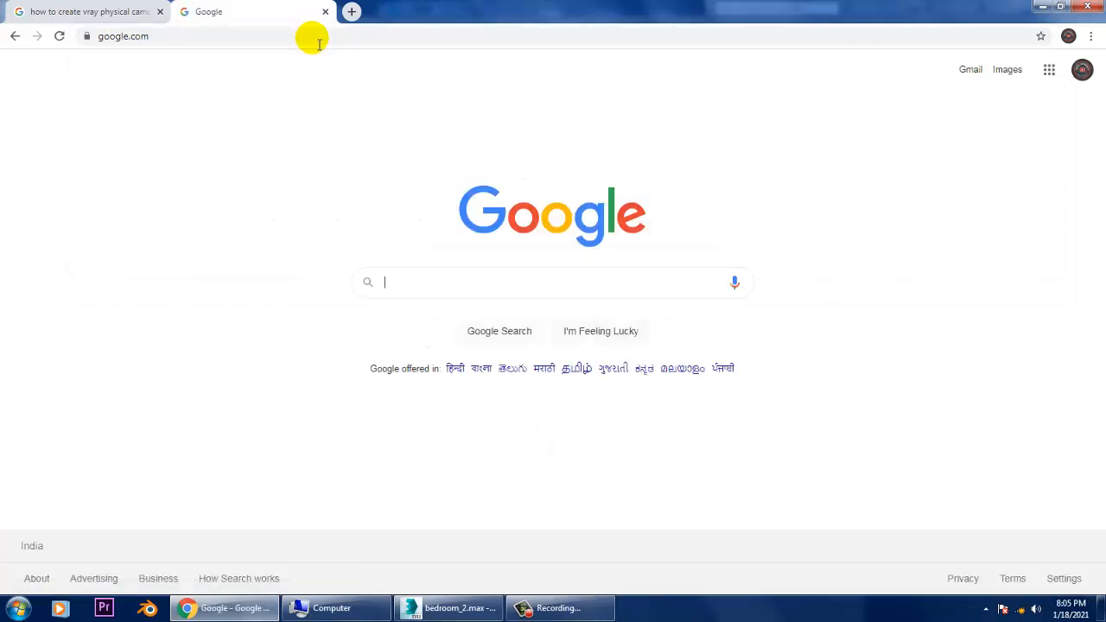
type("hdri ni")
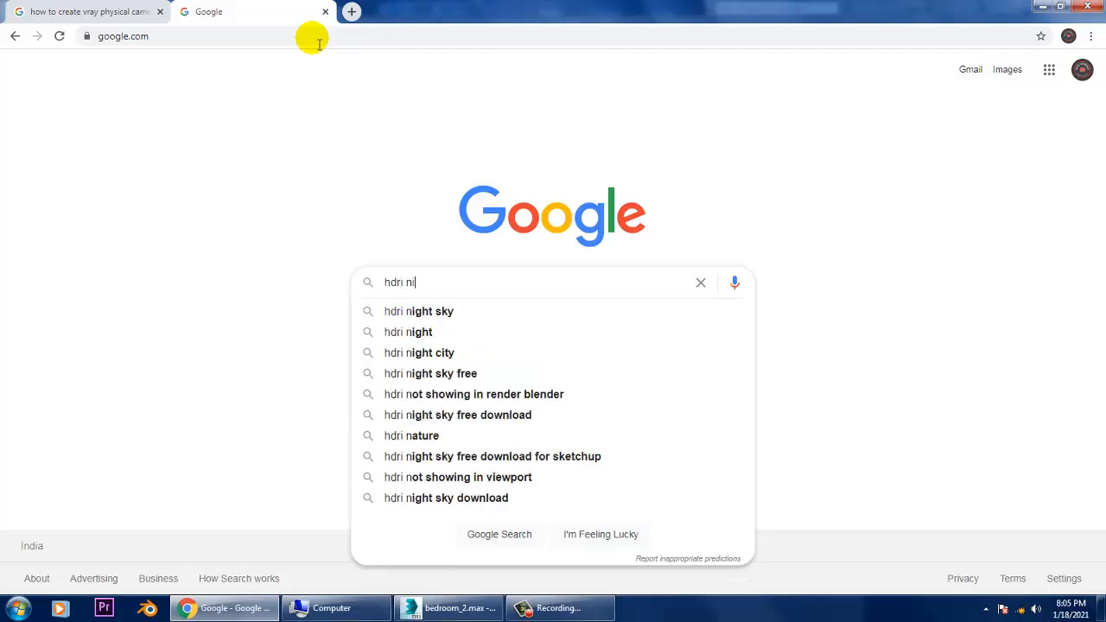
type("ght")
key("Return")
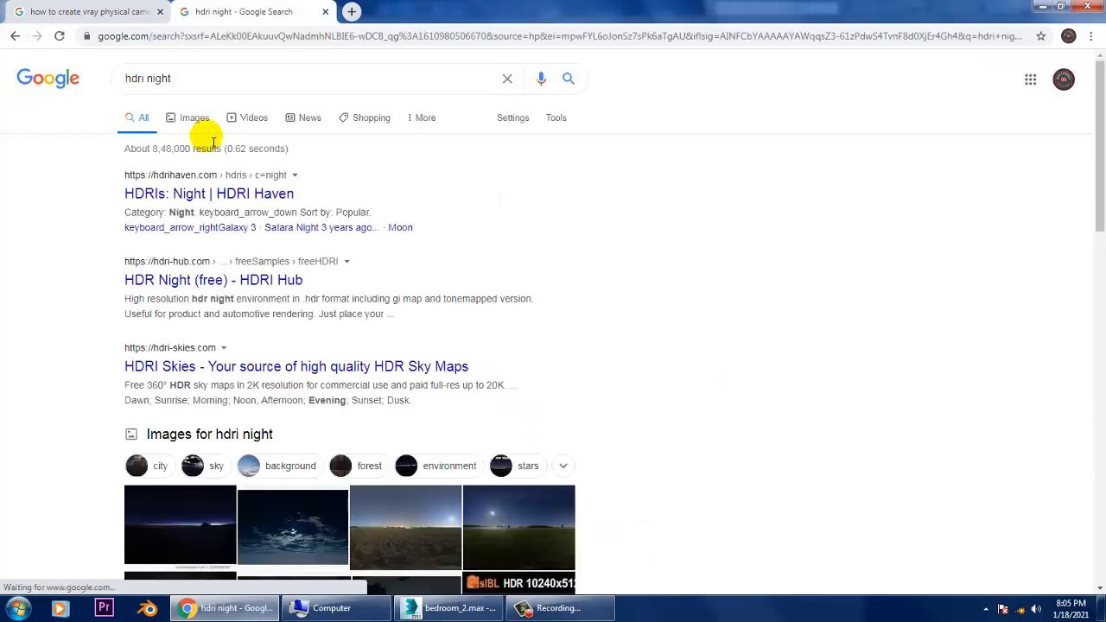
left_click(201, 120)
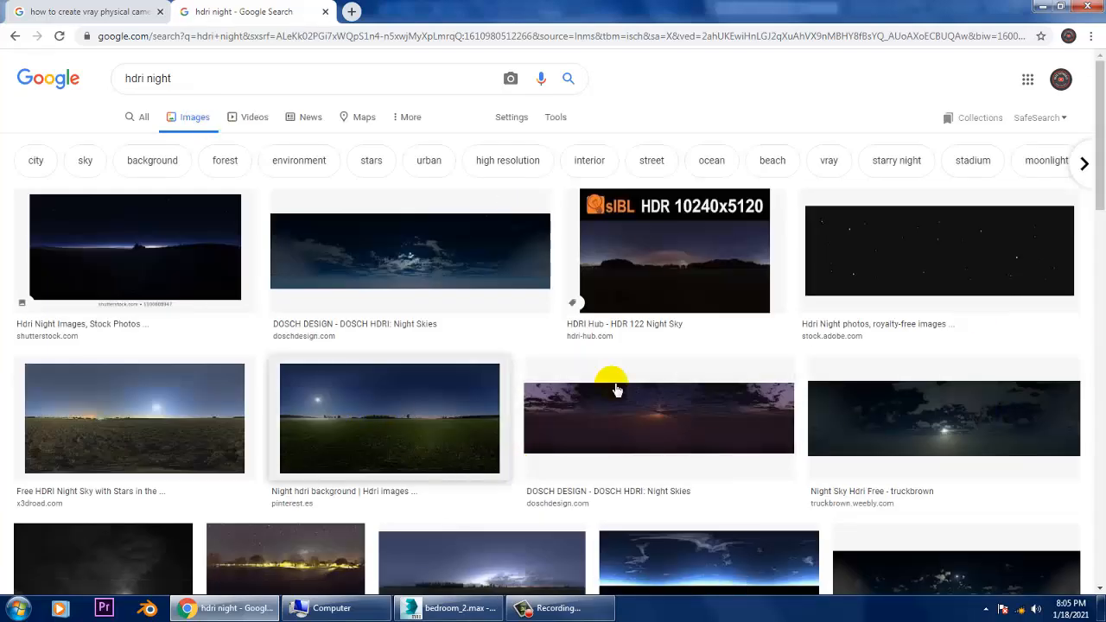
Save the Skydome HDRI night sky image as JPEG skydome-hdri-night-sky-pack-3d-model-max in the Bedroom Textures folder.
left_click(398, 420)
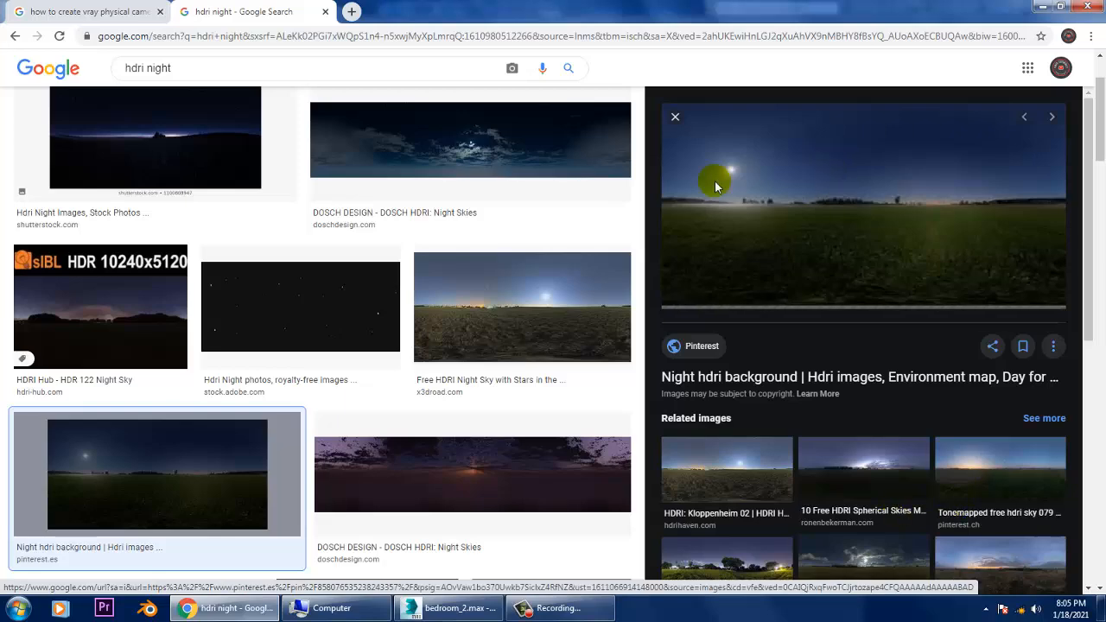
left_click(681, 122)
scroll(656, 427, "down", 2)
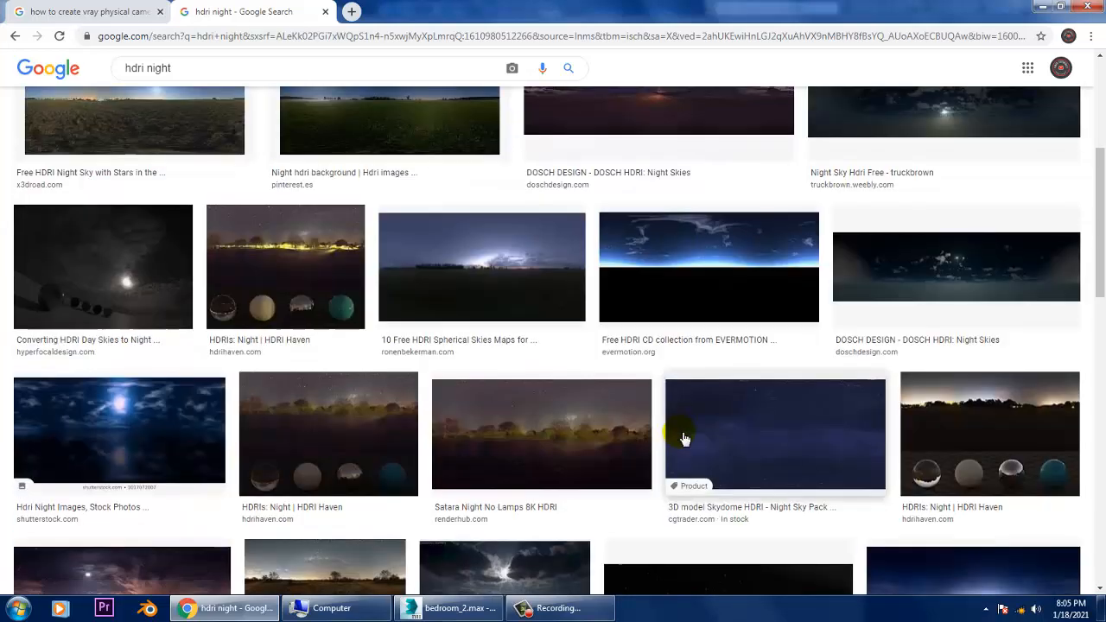
scroll(740, 471, "down", 1)
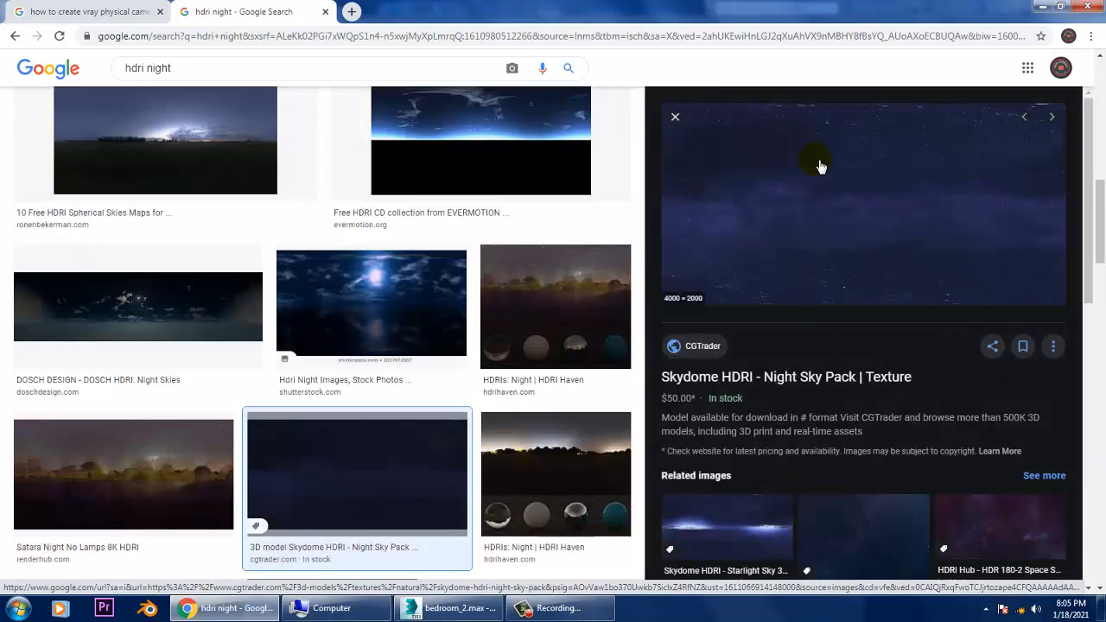
right_click(821, 165)
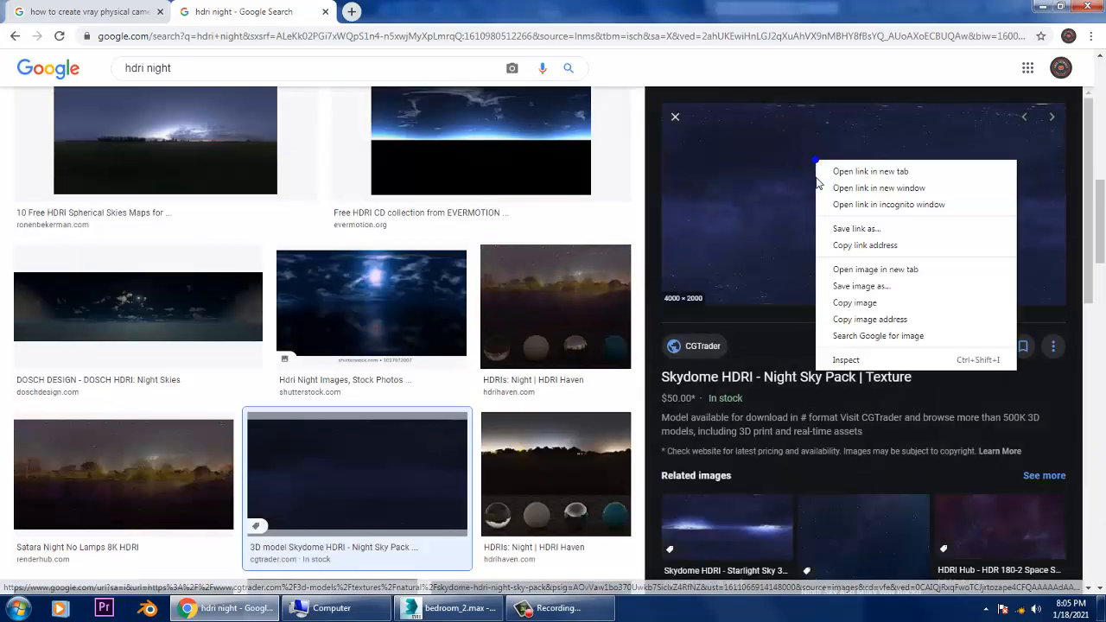
left_click(871, 286)
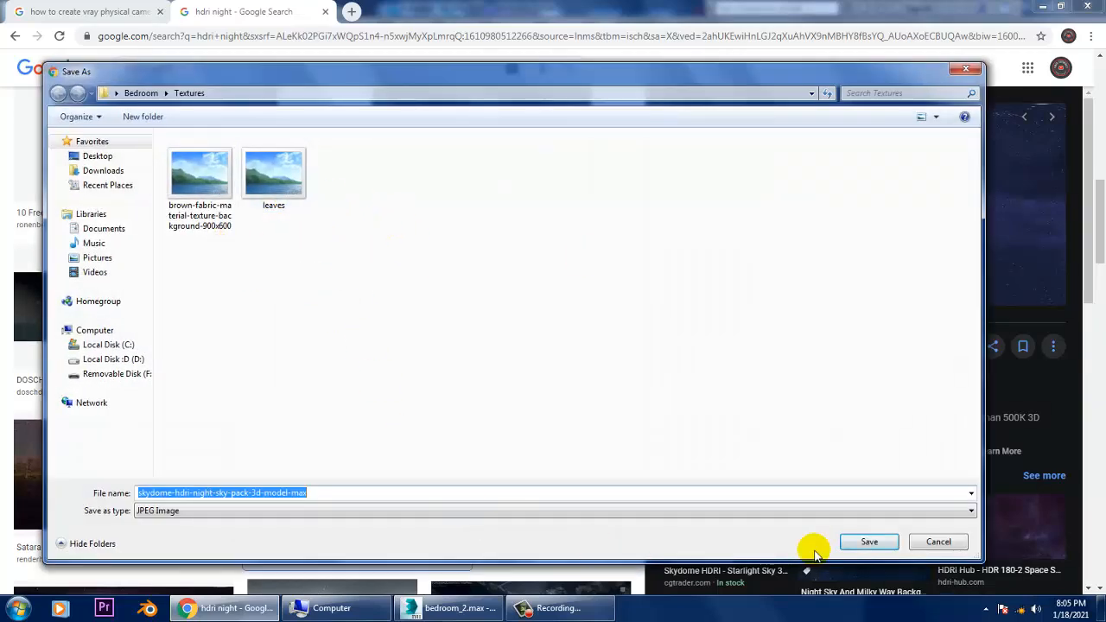
left_click(866, 541)
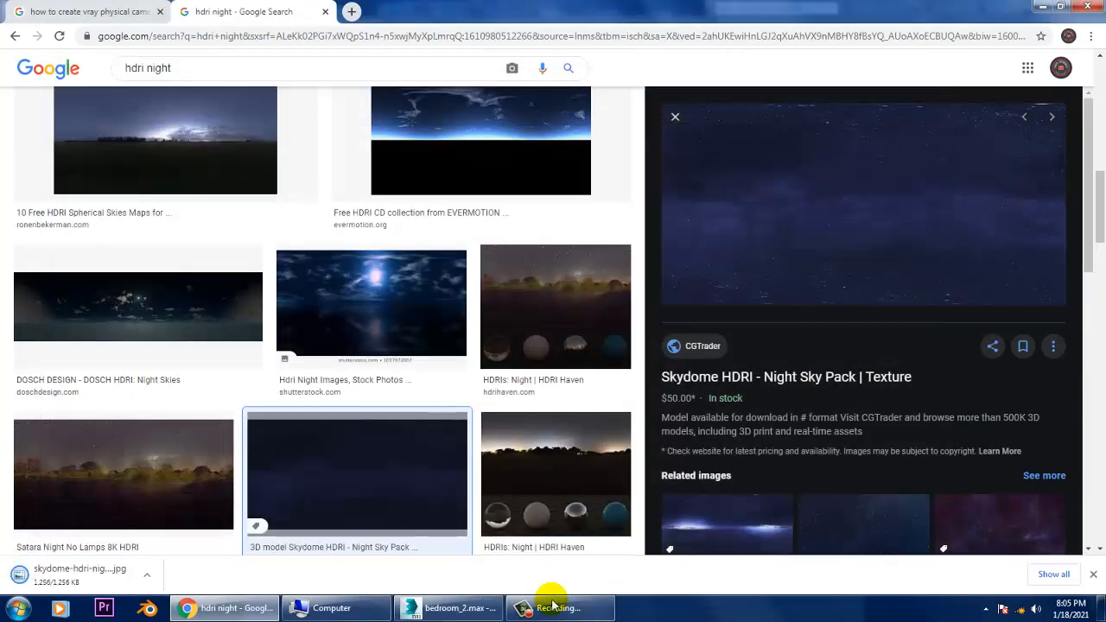
Switch back to 3ds Max and add a VRayHDRI map node beside the materials in the Slate Material Editor.
left_click(446, 613)
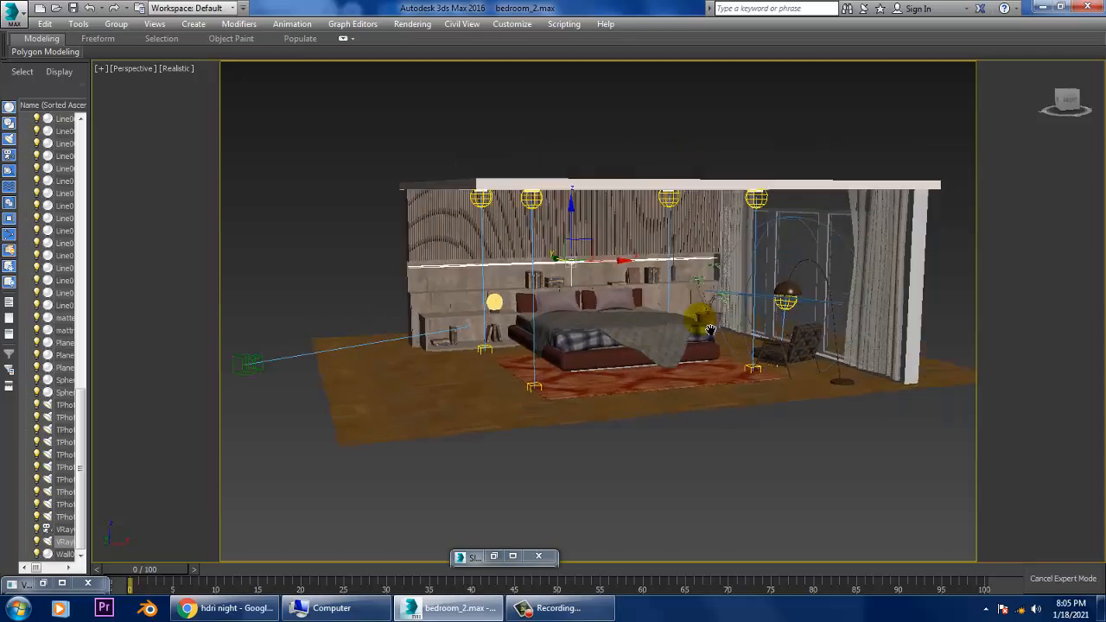
key("m")
middle_click_drag(720, 333, 691, 303)
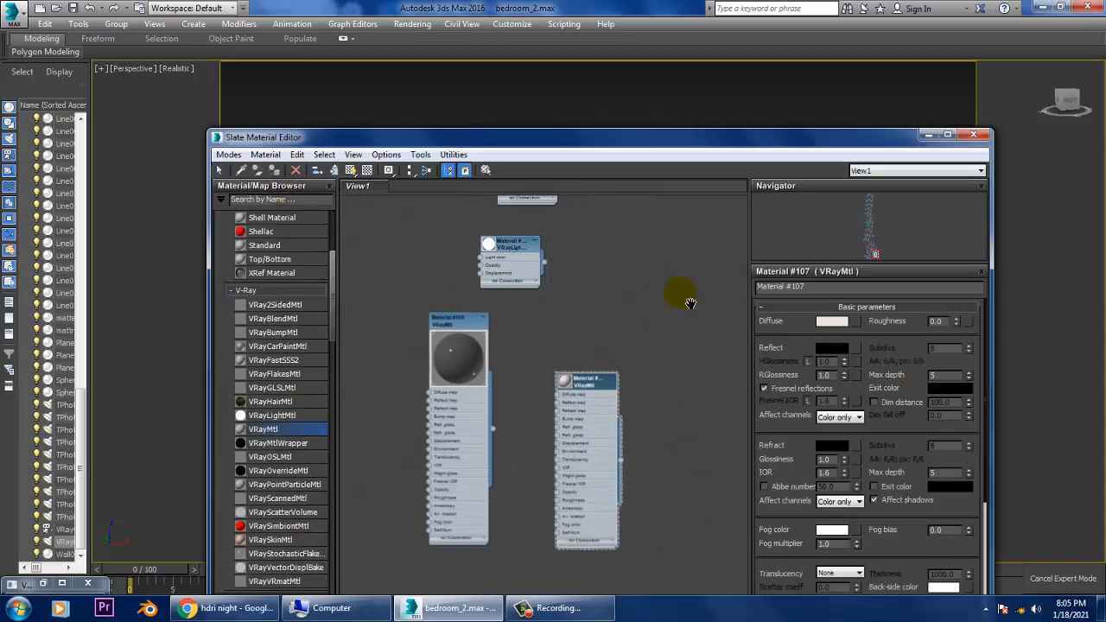
left_click_drag(333, 314, 340, 489)
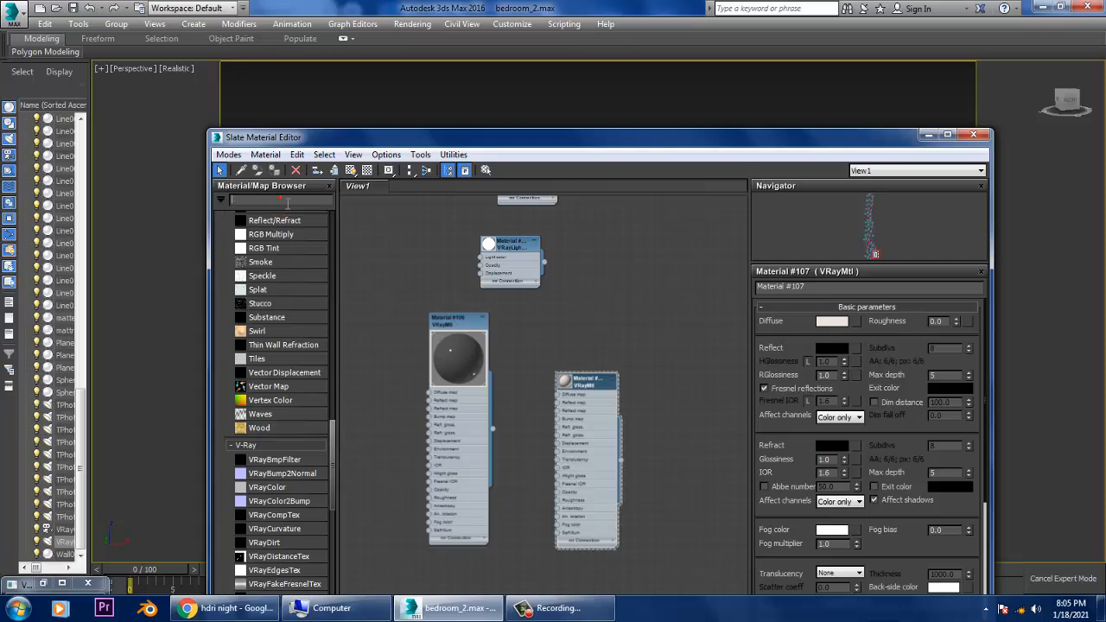
type("hdri")
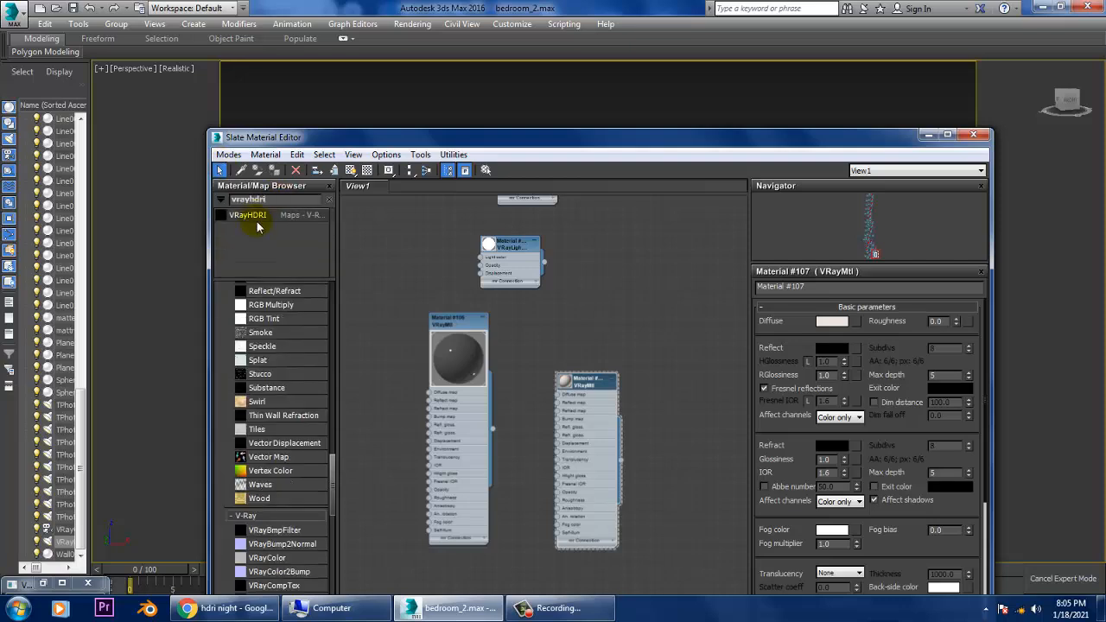
left_click_drag(256, 226, 613, 464)
left_click_drag(688, 470, 690, 469)
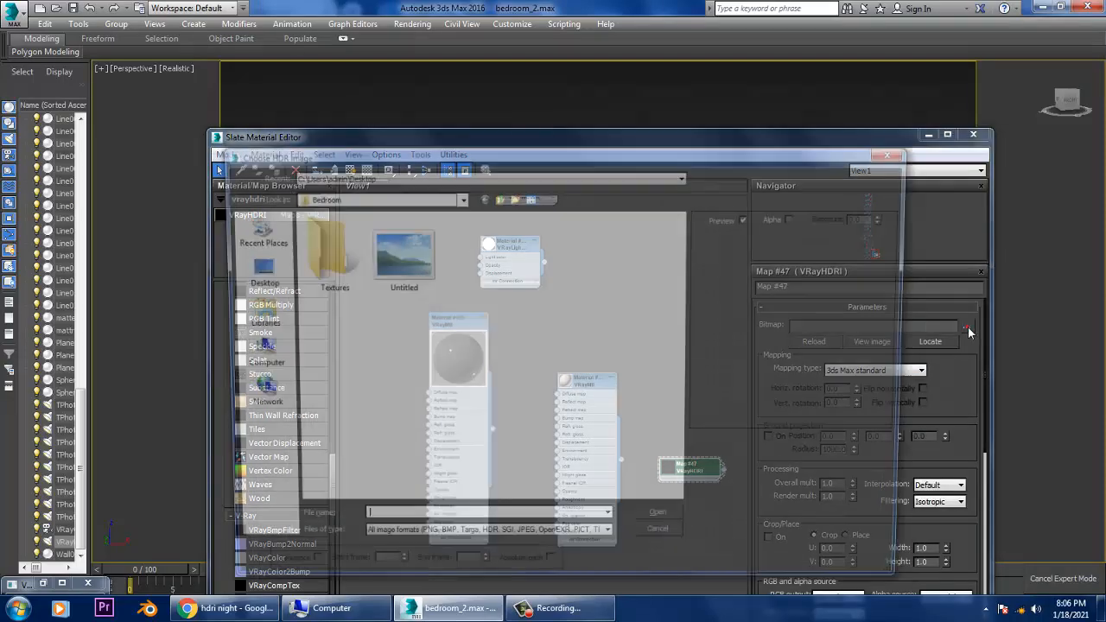
Load skydome-hdri-night-sky-pack-3d-model-max from the Textures folder into the VRayHDRI map and set its mapping type to Spherical.
left_click(965, 326)
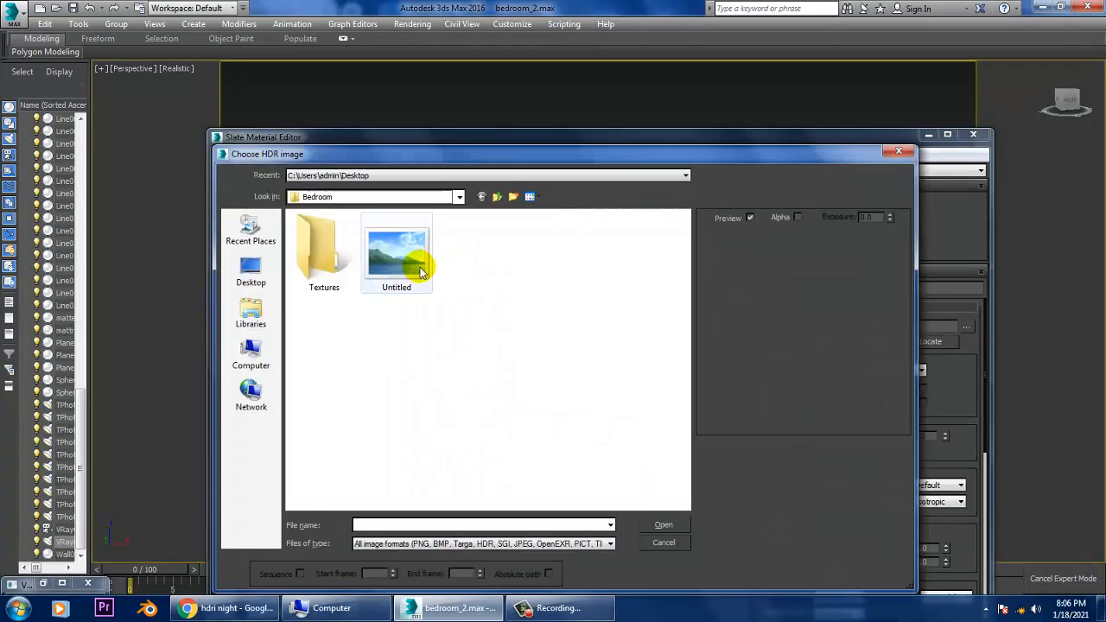
left_click(399, 266)
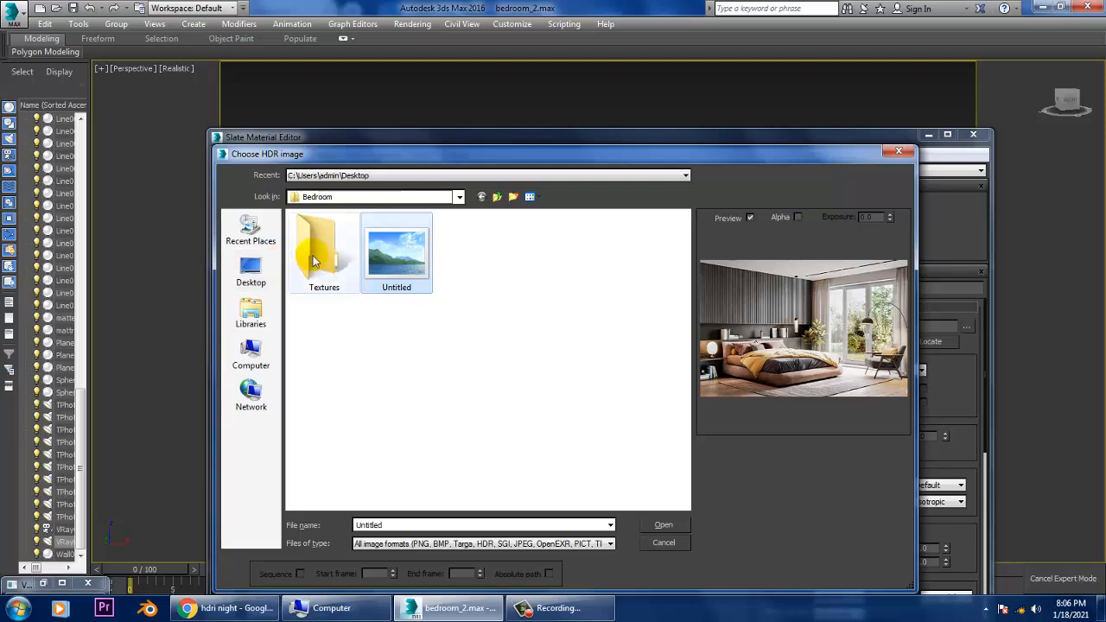
double_click(324, 255)
left_click(541, 259)
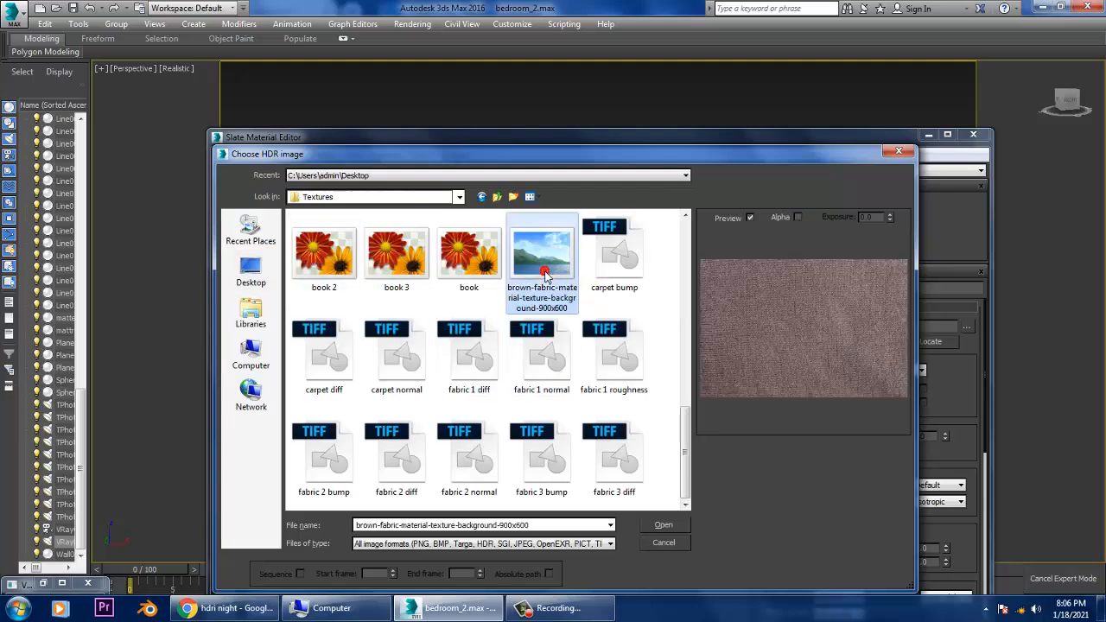
scroll(483, 363, "down", 10)
left_click(327, 272)
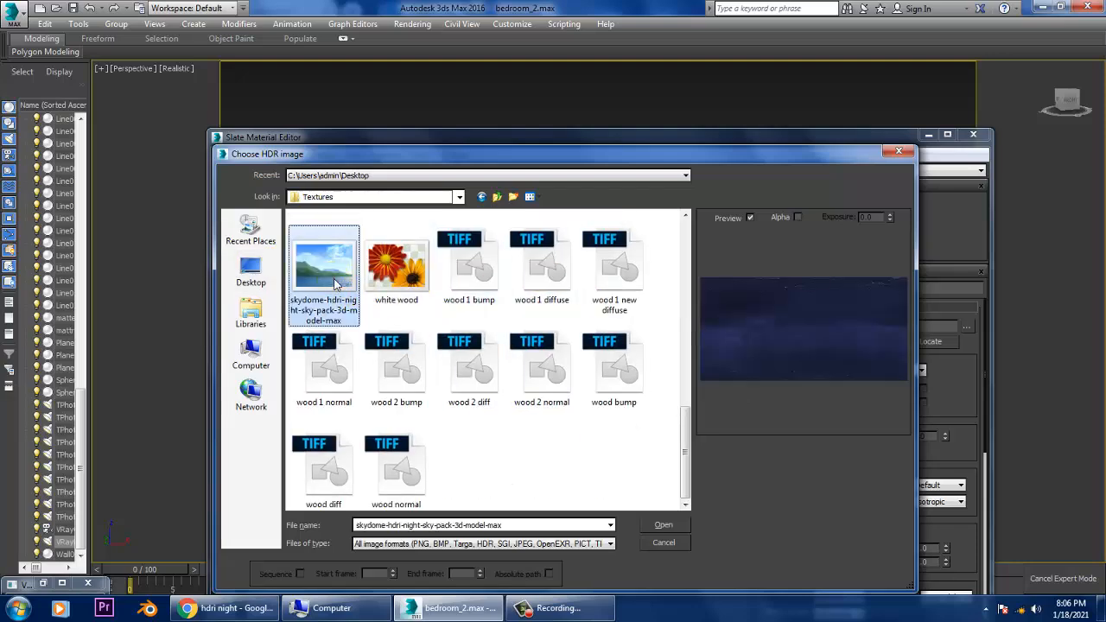
double_click(335, 285)
left_click(916, 369)
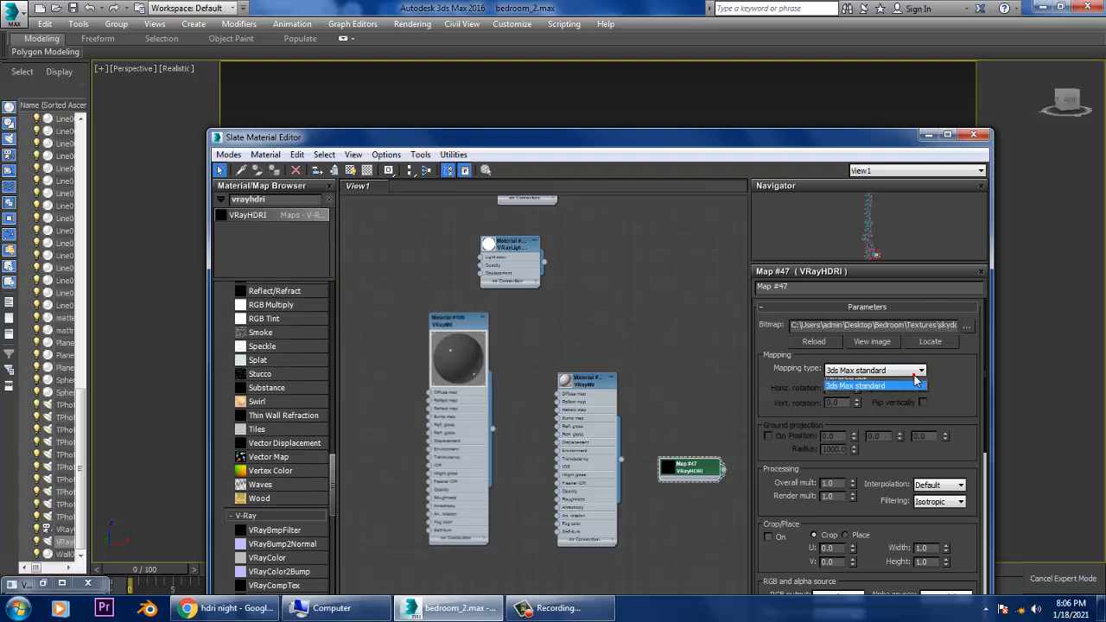
left_click(860, 402)
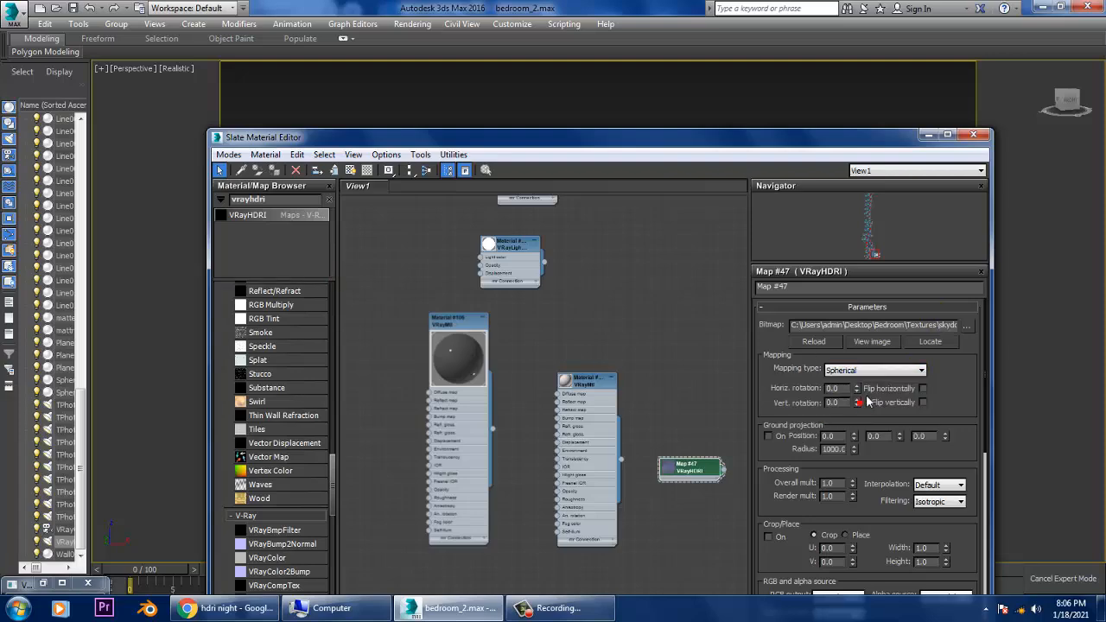
Leave Expert Mode and move the Slate Material Editor aside so the bedroom model is exposed for placing a light.
left_click_drag(768, 142, 408, 142)
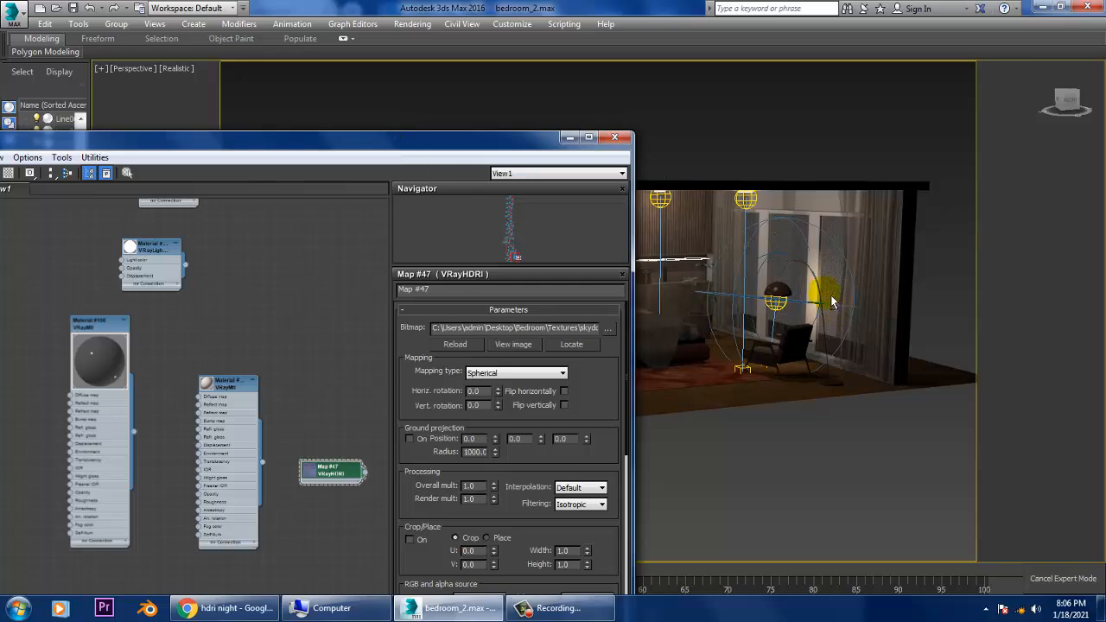
key("ctrl+x")
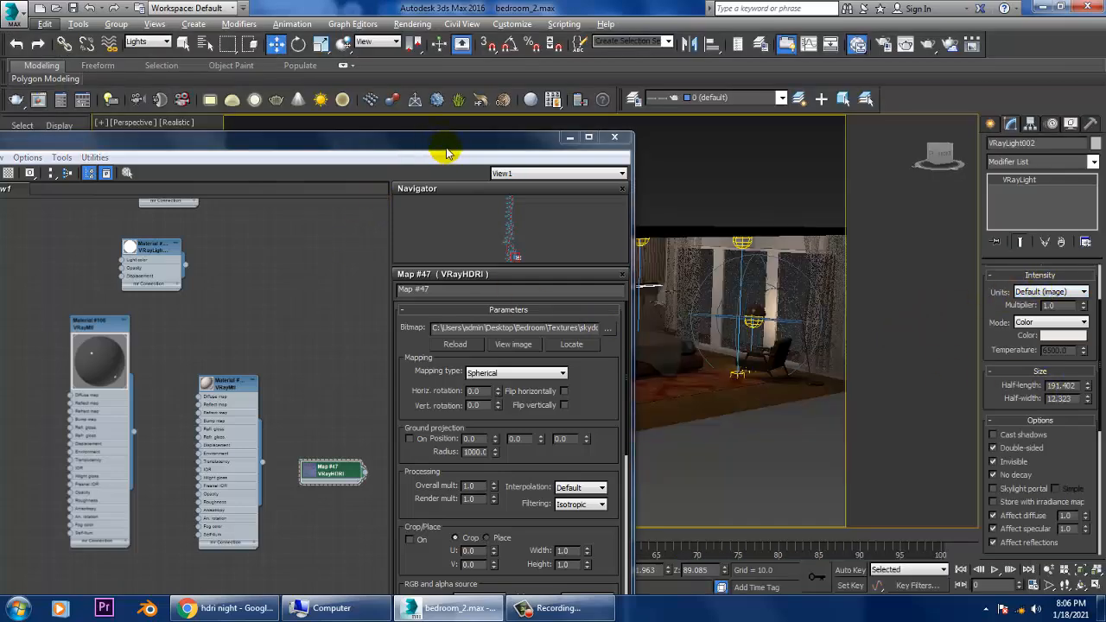
left_click_drag(446, 152, 209, 138)
middle_click_drag(802, 327, 667, 325, "alt")
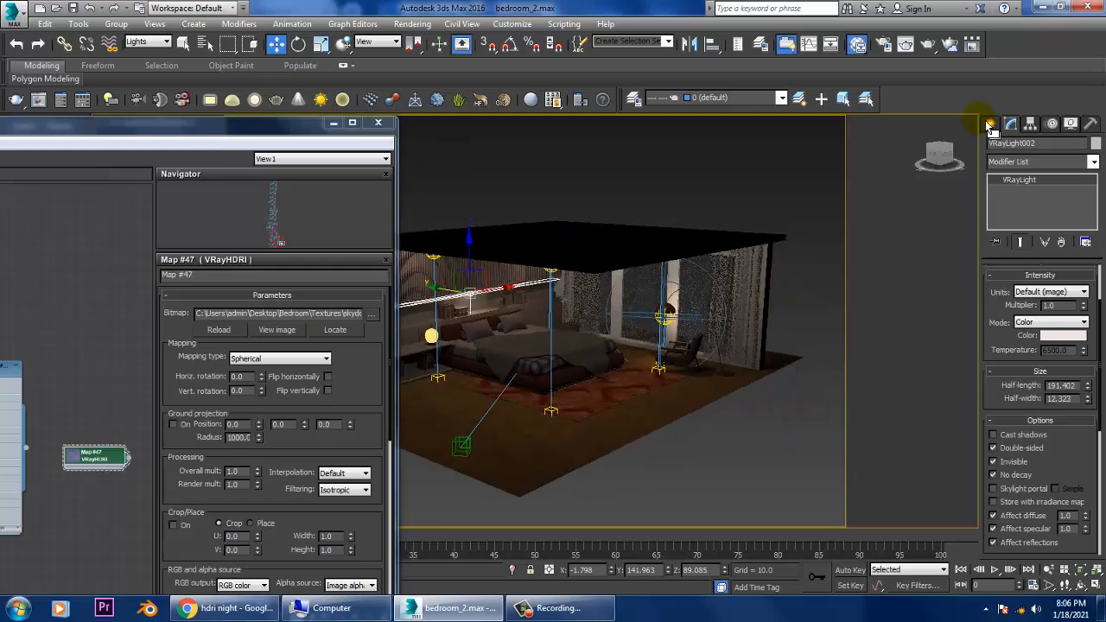
Draw a VRayLight plane on the ground outside the room's open side, half-length about 177 and half-width about 92.
left_click(991, 125)
left_click(1014, 213)
middle_click_drag(651, 370, 580, 381, "alt")
middle_click_drag(671, 388, 739, 388)
left_click_drag(754, 399, 587, 572)
Raise the new VRayLight, rotate it upright and move it close to the room's open side so it faces inward.
key("w")
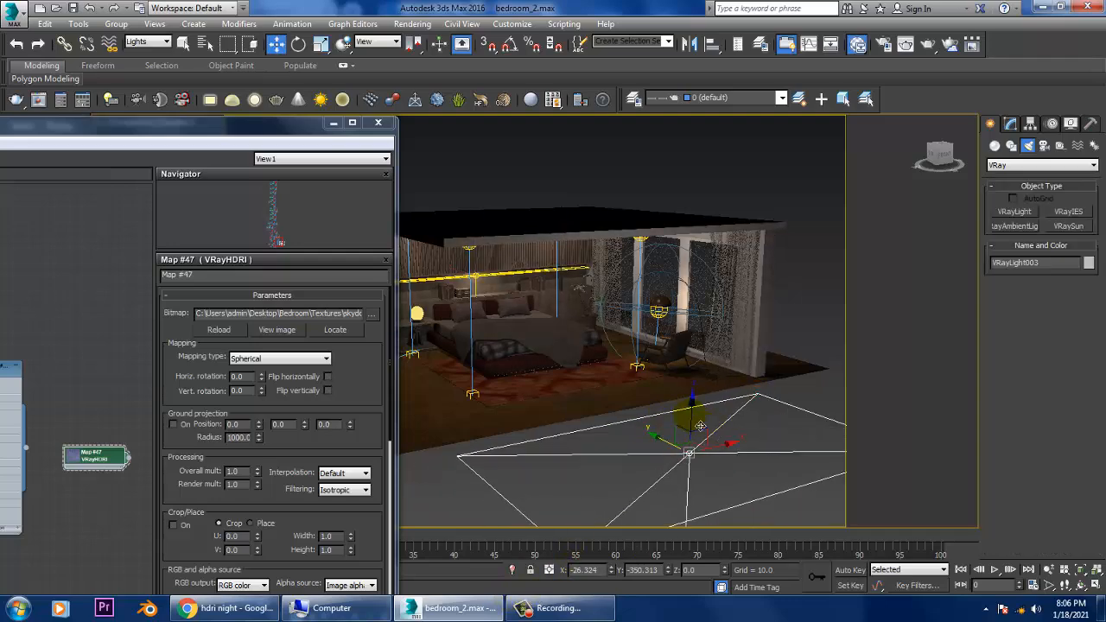
left_click_drag(696, 427, 774, 417)
key("e")
middle_click_drag(774, 417, 697, 332, "alt")
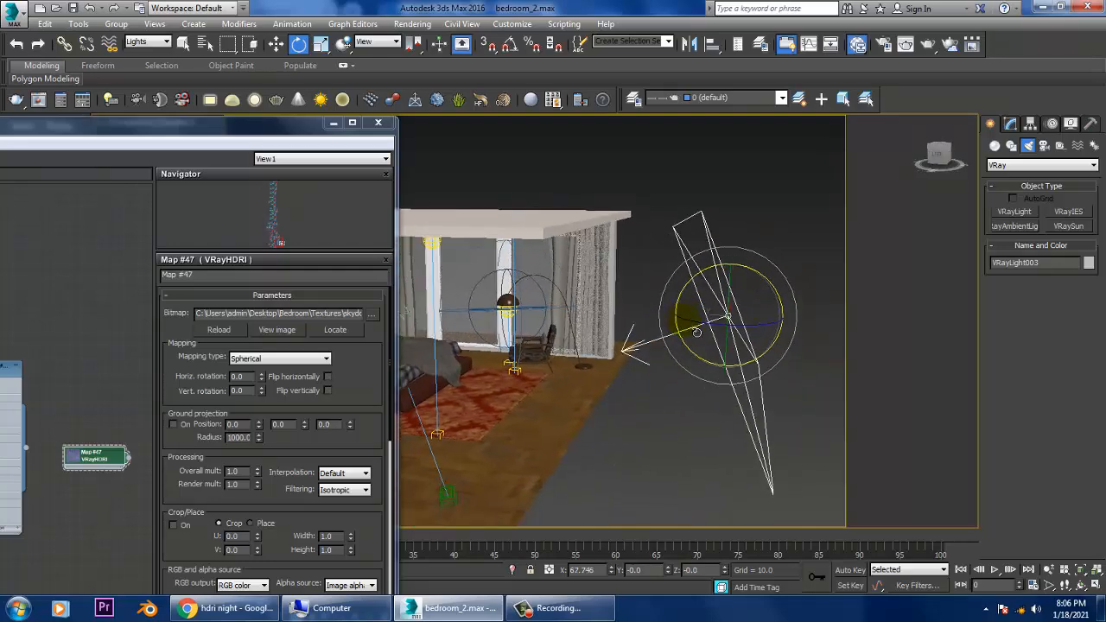
left_click_drag(776, 289, 782, 299)
key("w")
left_click_drag(693, 321, 649, 327)
mouse_move(648, 327)
middle_mouse_down("alt")
mouse_move(619, 348)
mouse_move(656, 344)
middle_mouse_up("alt")
Set the new VRayLight's multiplier to 0.5 and accept its existing light color.
left_click(1009, 124)
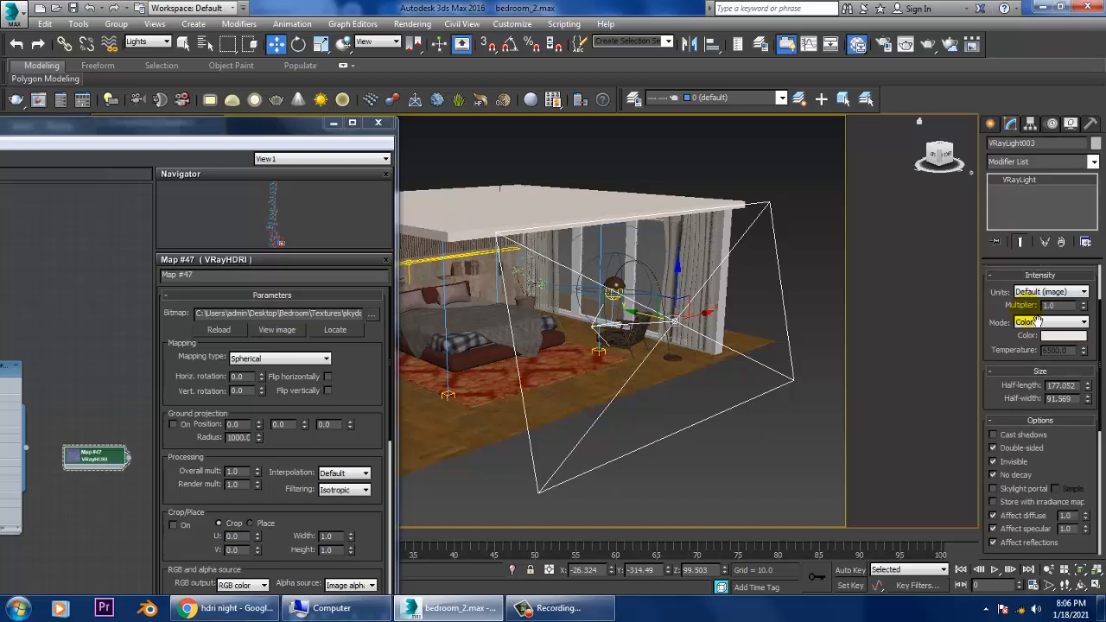
left_click_drag(1086, 316, 1085, 328)
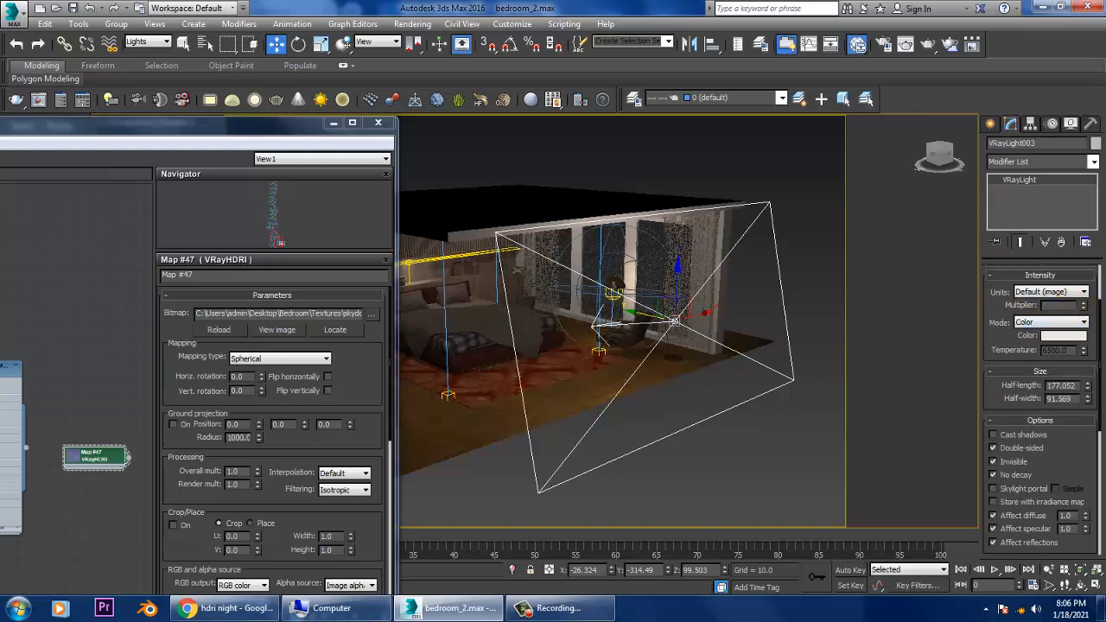
left_click(1063, 335)
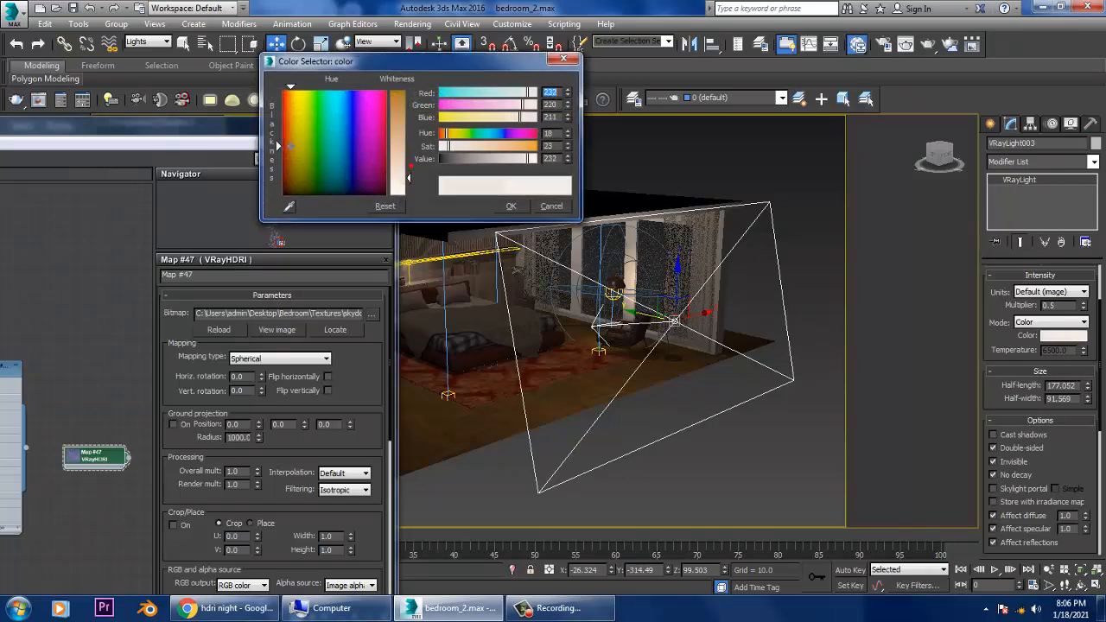
left_click(511, 206)
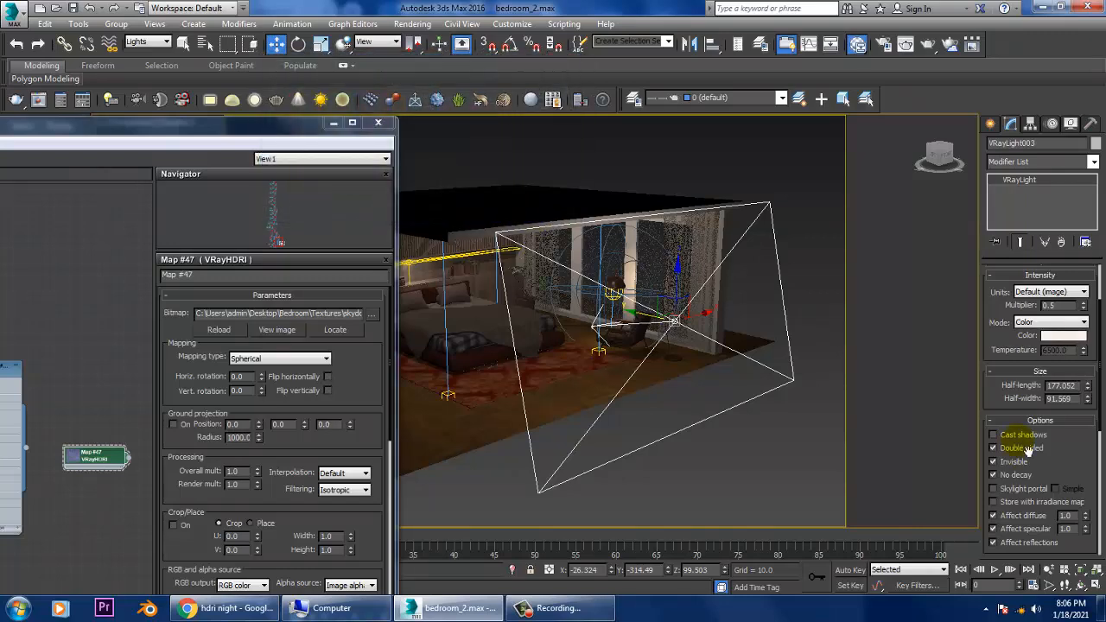
Try to assign the VRayHDRI map from the Slate Material Editor to the new light's texture slot.
left_click_drag(1066, 489, 1058, 331)
left_click_drag(1063, 263, 1057, 239)
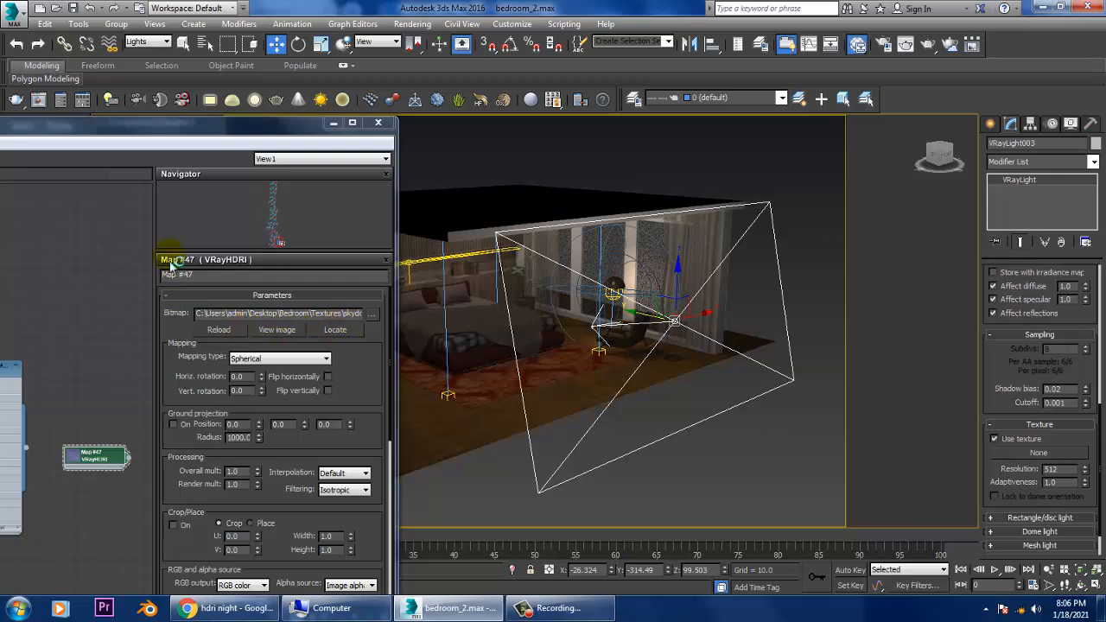
left_click_drag(160, 123, 430, 83)
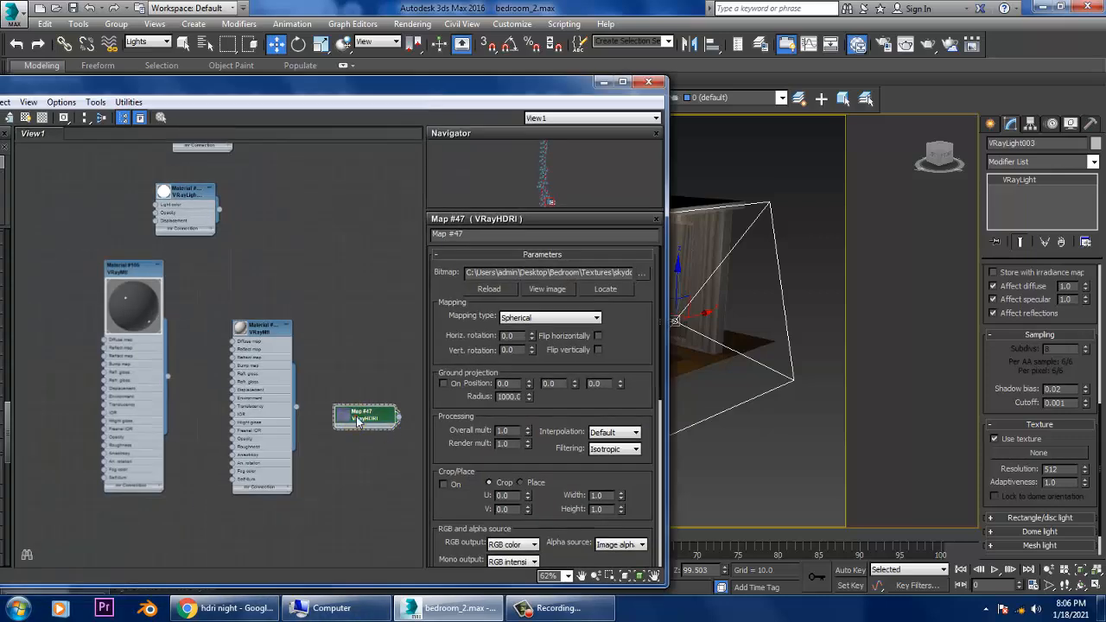
left_click_drag(371, 419, 1039, 386)
left_click_drag(1039, 469, 371, 395)
Switch from the Slate Material Editor to the Compact Material Editor.
left_click_drag(94, 84, 281, 102)
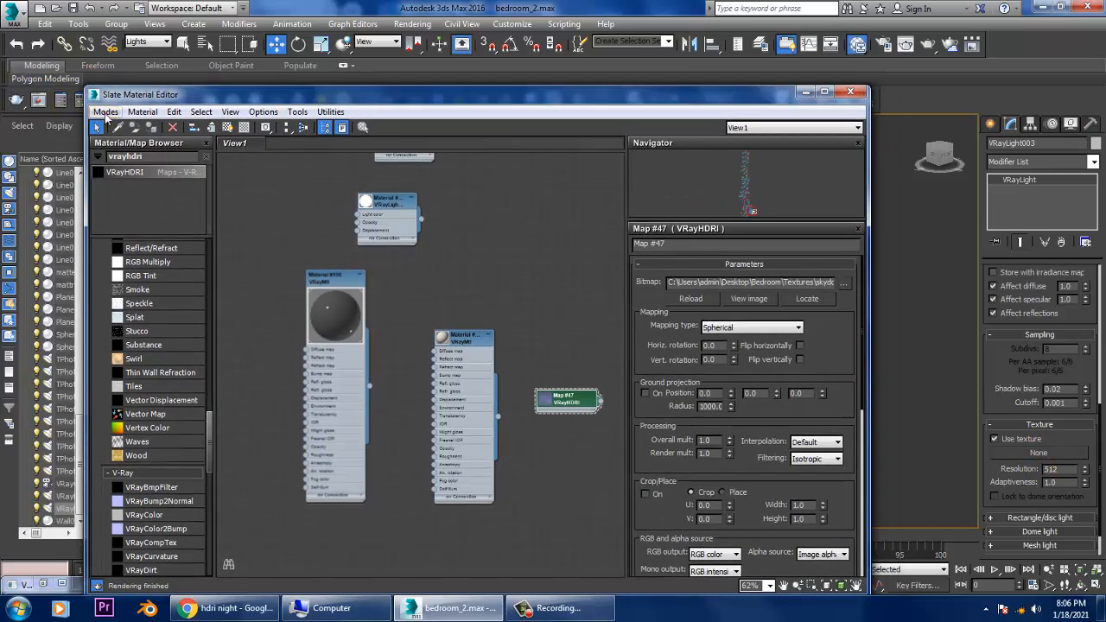
left_click(104, 112)
left_click(138, 127)
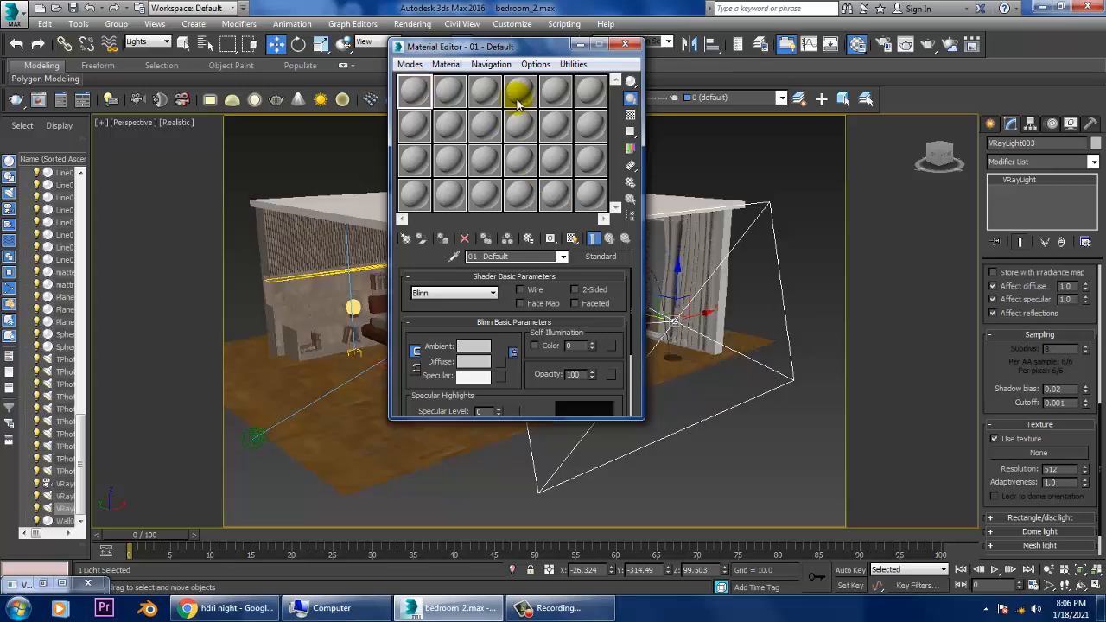
Find the VRayHDRI map in the Material/Map Browser and put it in the first sample slot.
left_click(411, 242)
scroll(787, 402, "down", 5)
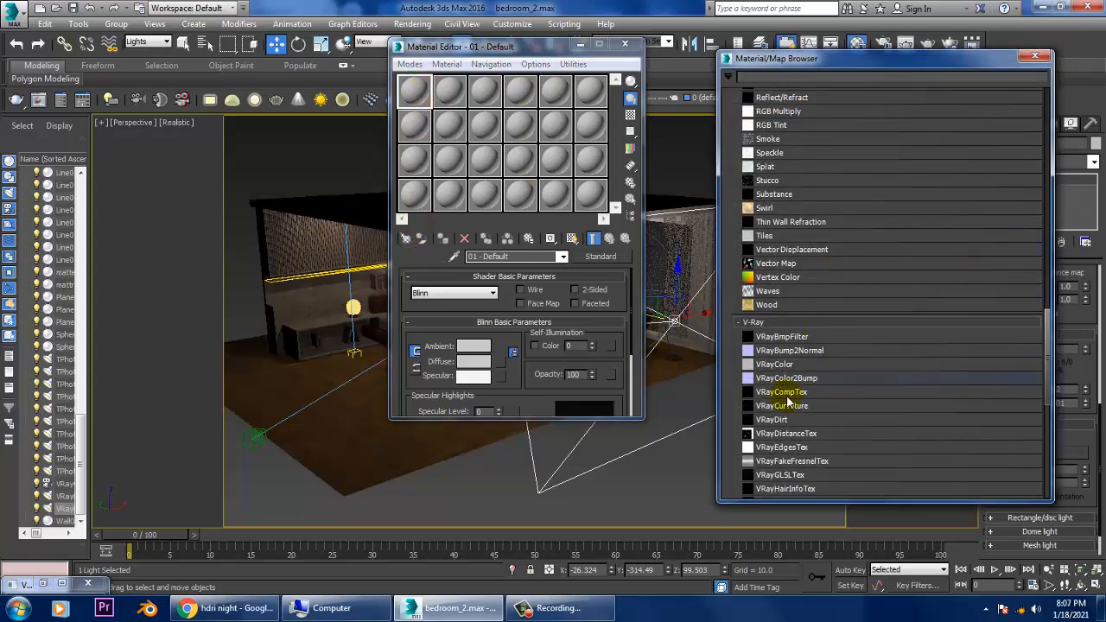
scroll(790, 448, "down", 5)
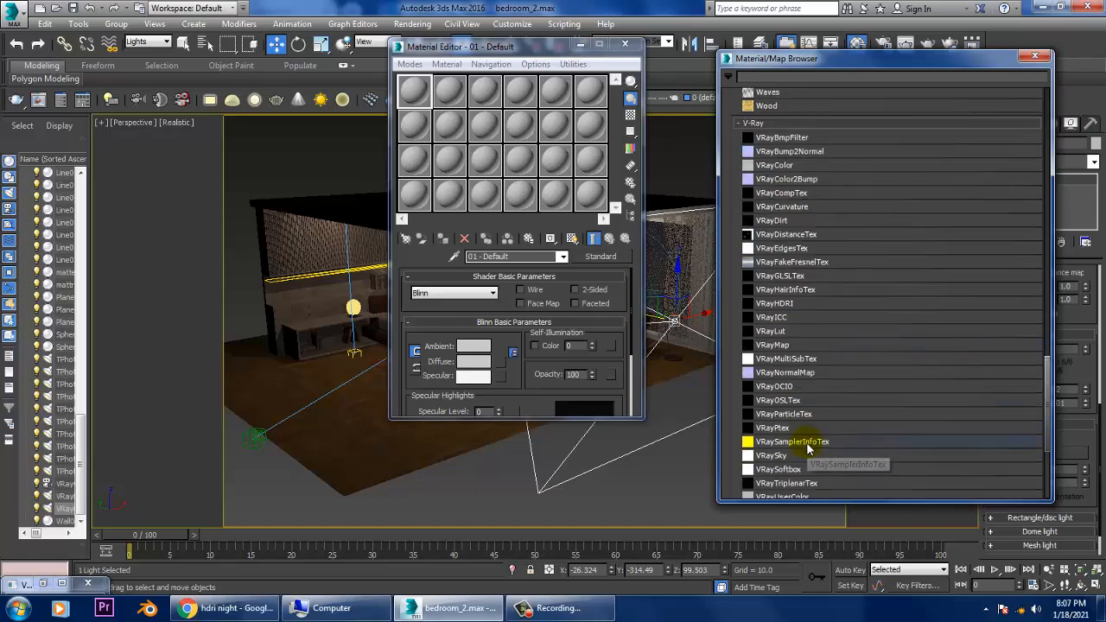
scroll(802, 447, "down", 3)
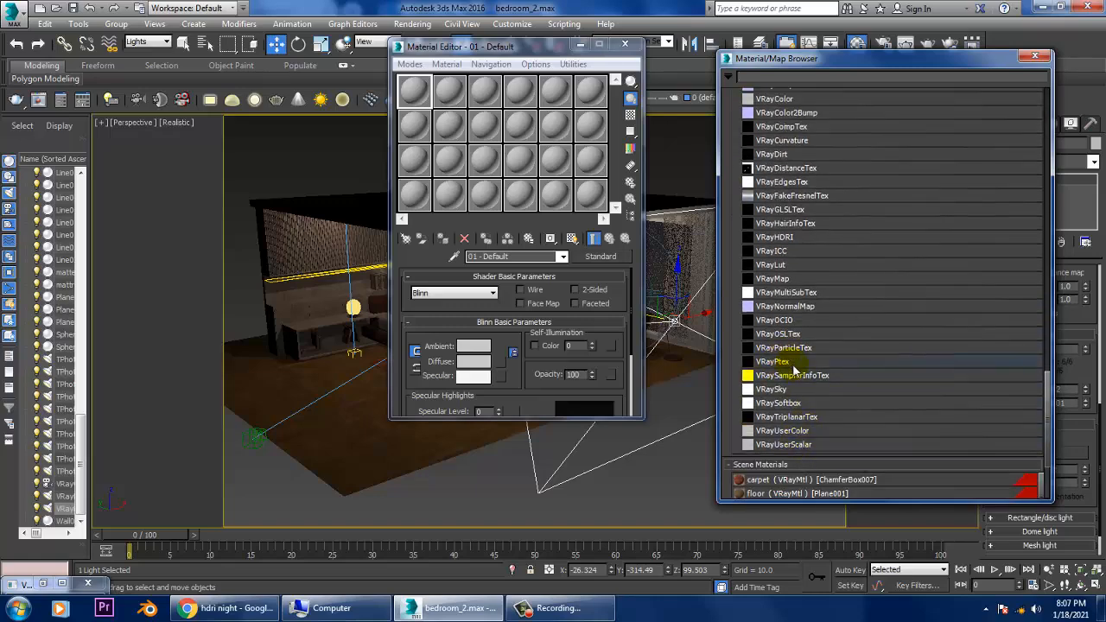
scroll(796, 372, "down", 3)
scroll(802, 377, "up", 4)
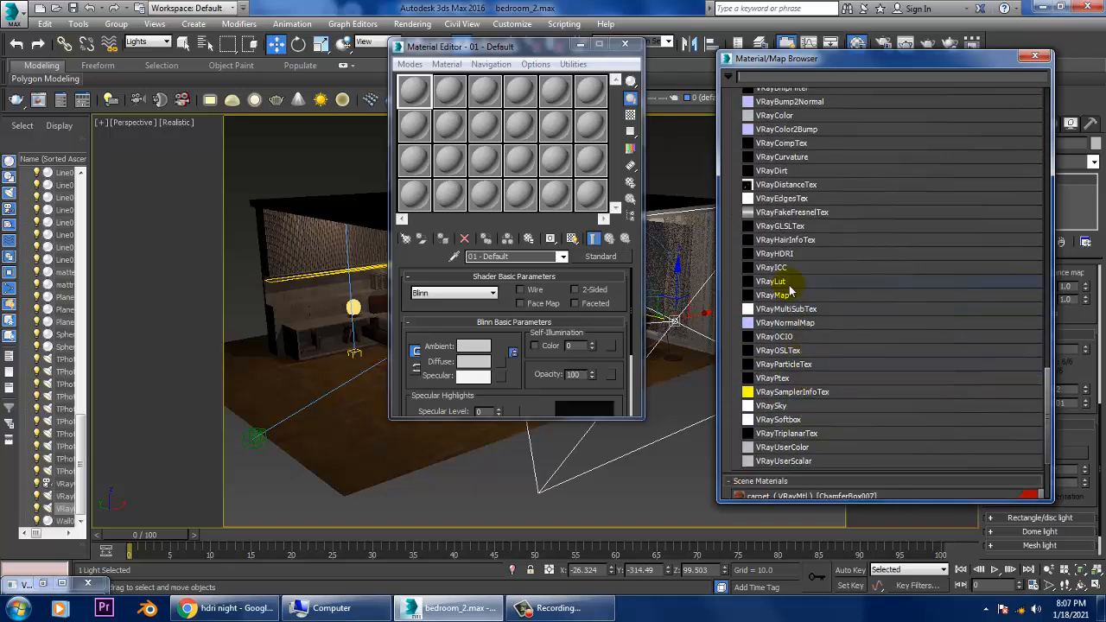
scroll(790, 289, "up", 3)
scroll(834, 388, "down", 6)
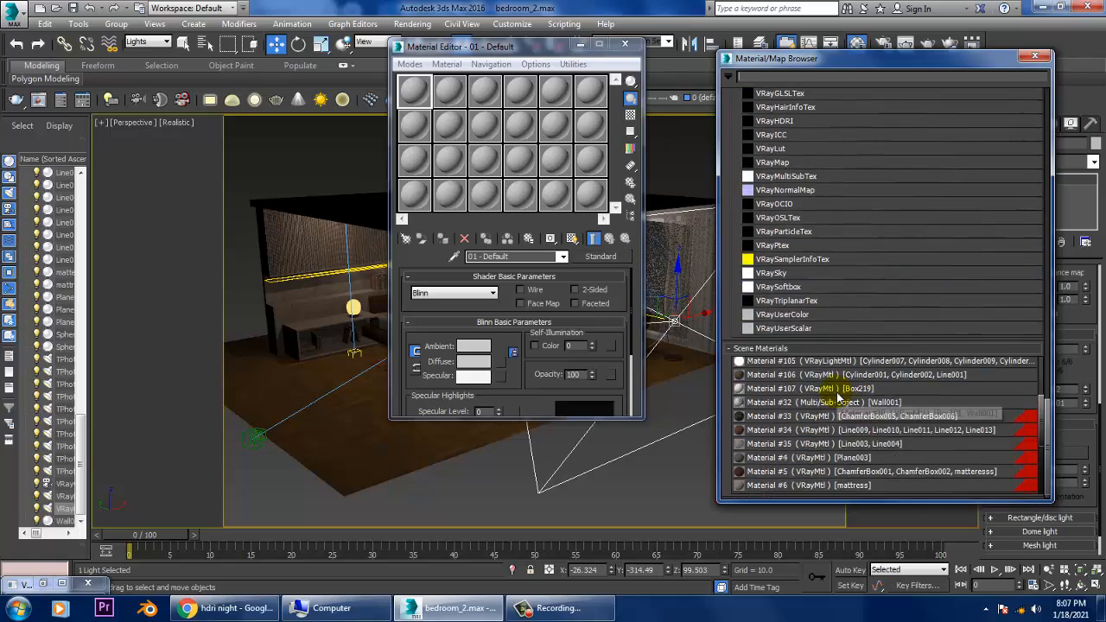
scroll(837, 223, "up", 9)
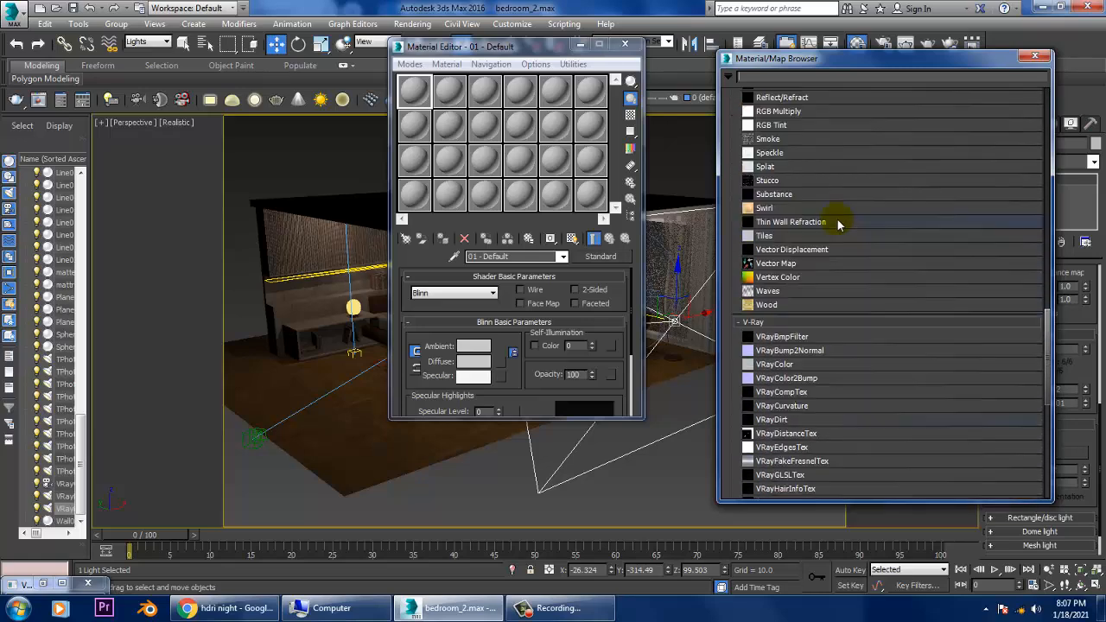
scroll(837, 221, "up", 11)
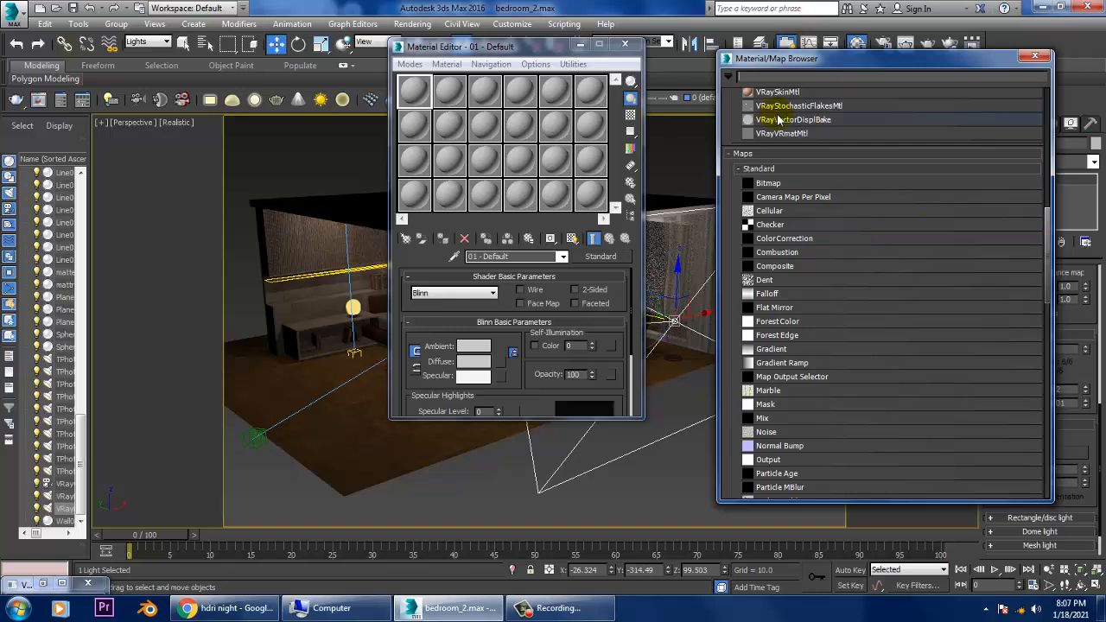
scroll(794, 250, "up", 7)
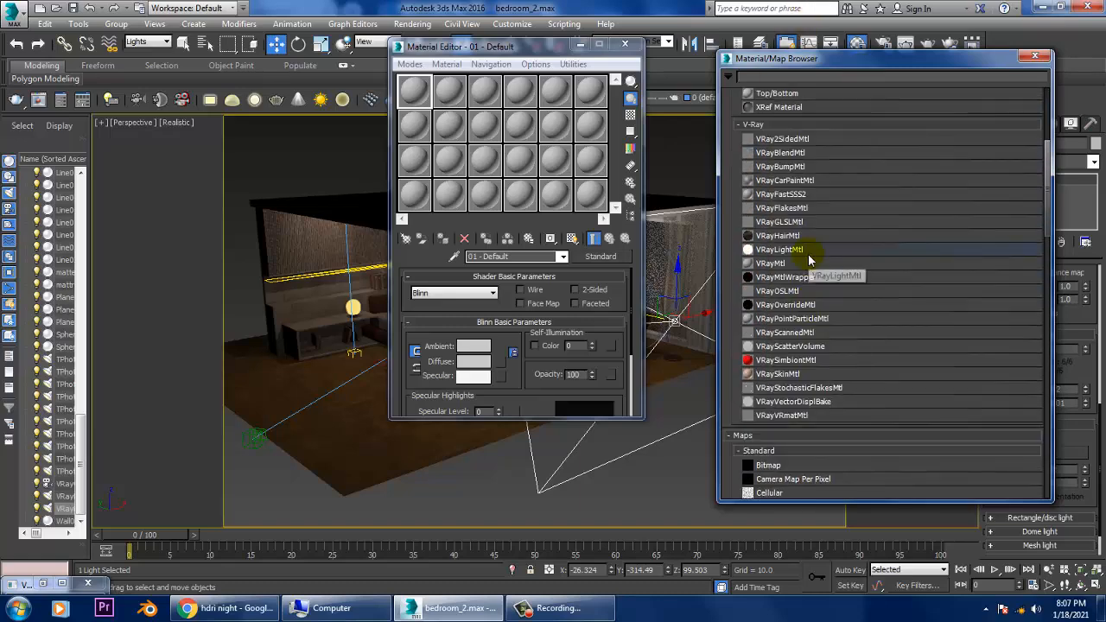
scroll(808, 259, "up", 1)
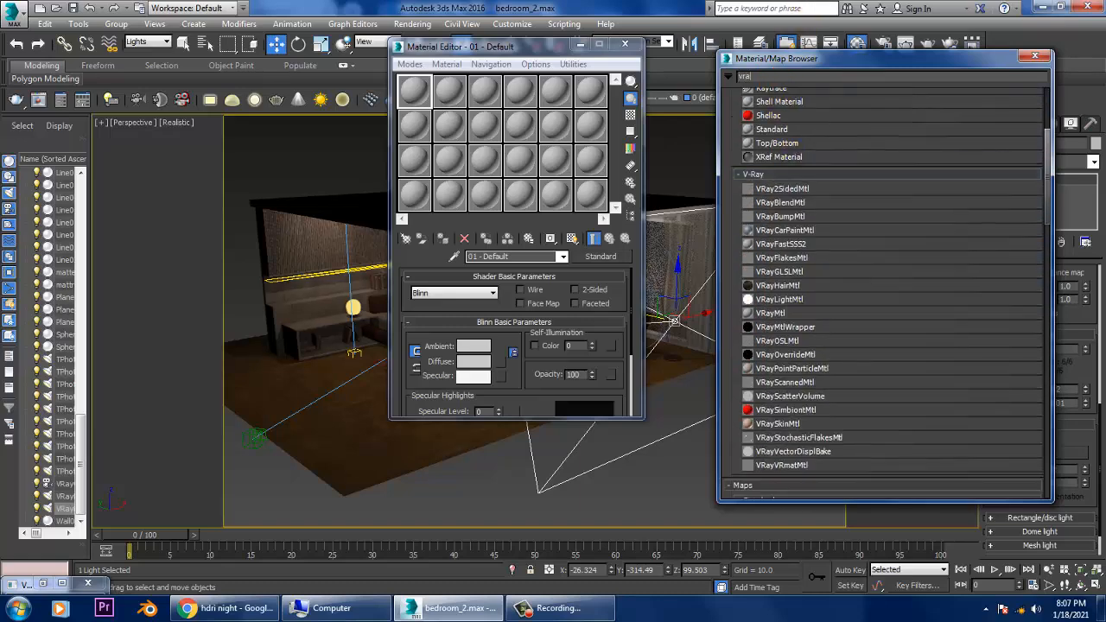
type("yhdr")
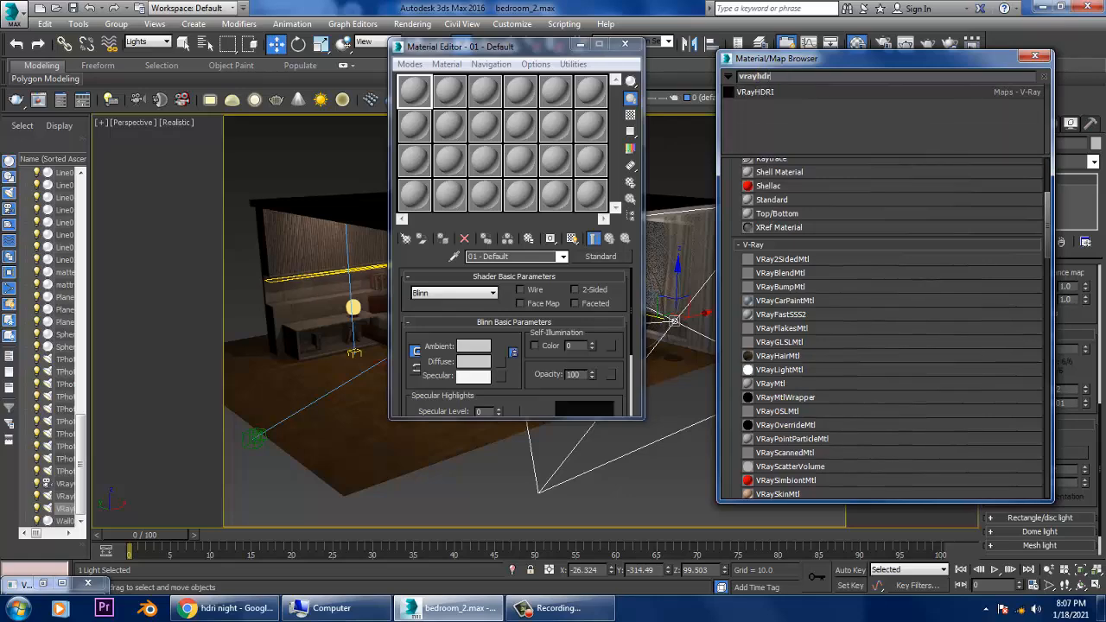
double_click(760, 92)
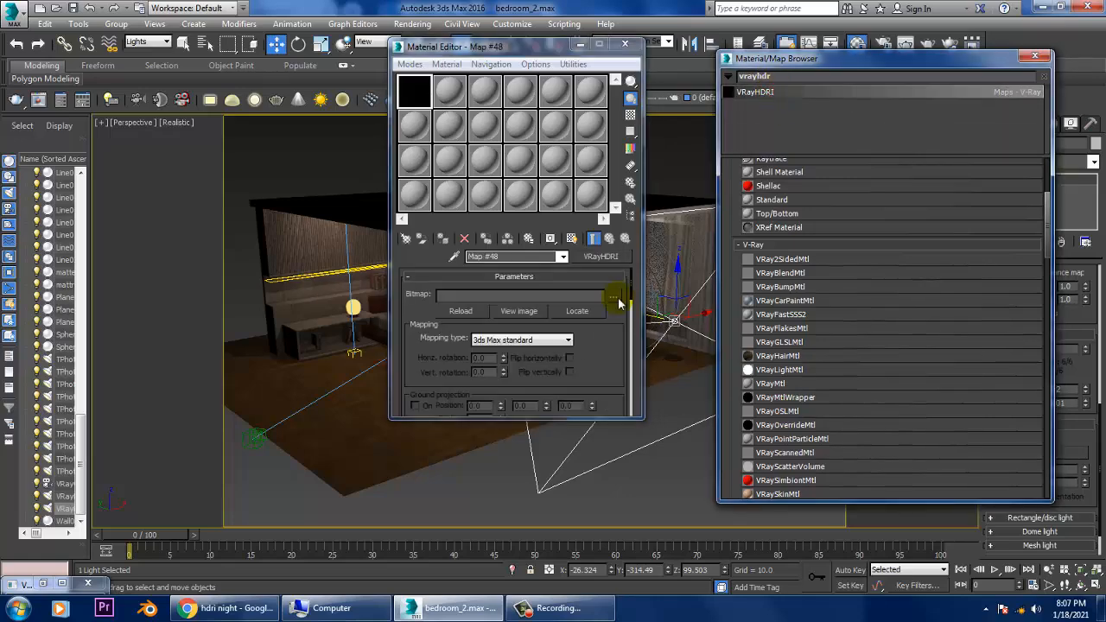
Load skydome-hdri-night-sky-pack-3d-model-max into the VRayHDRI map in the first sample slot and set its mapping type to Spherical.
left_click(613, 297)
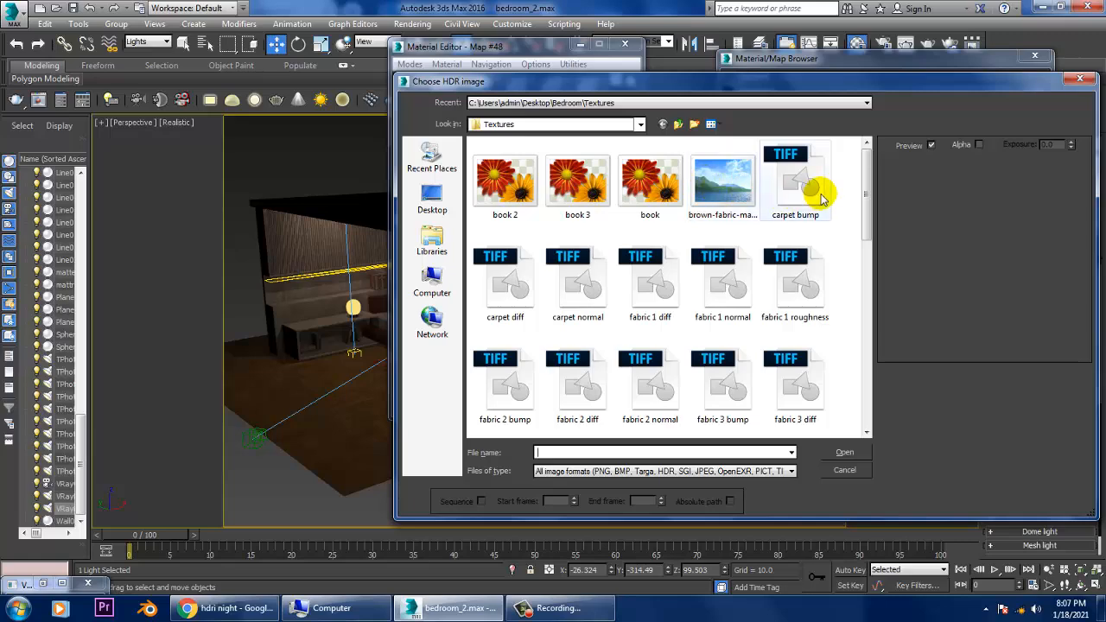
left_click(634, 193)
key("s")
left_click(516, 207)
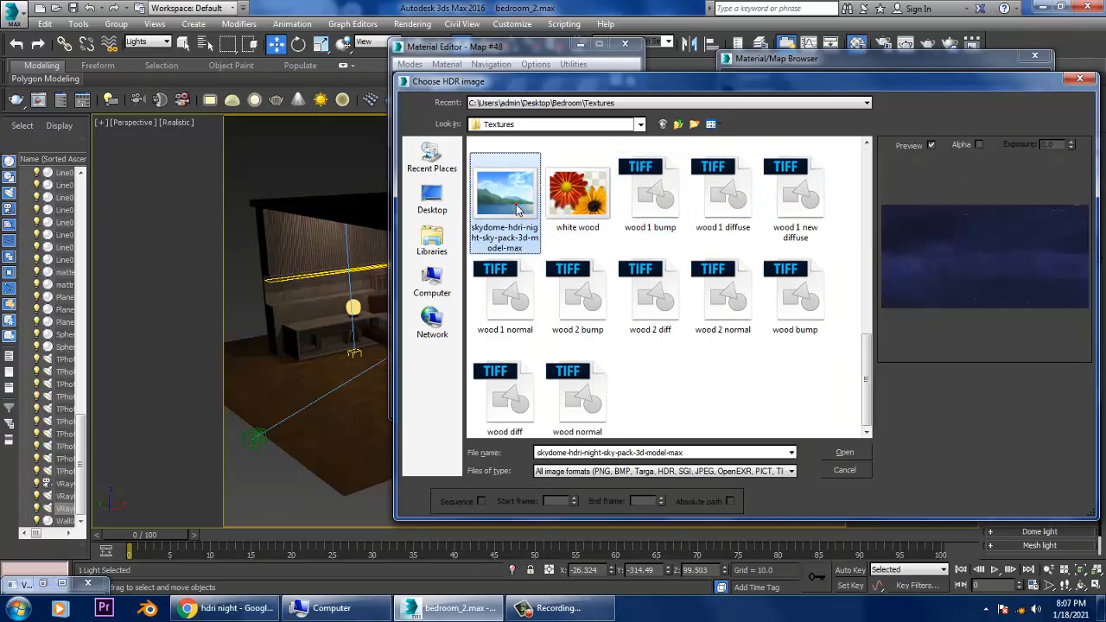
double_click(517, 207)
left_click(527, 341)
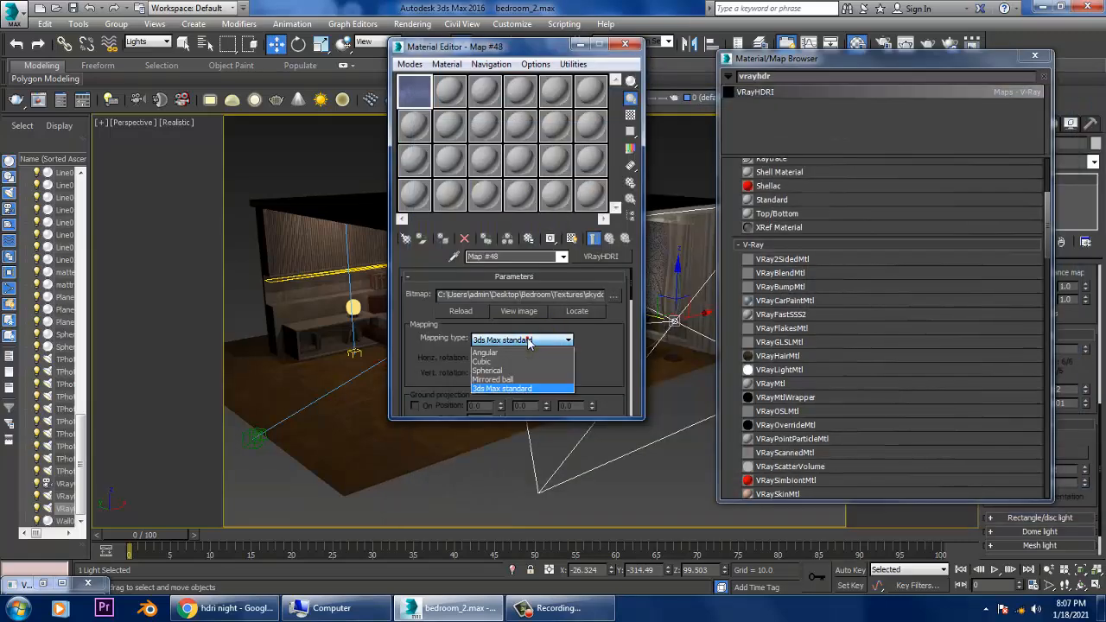
left_click(487, 371)
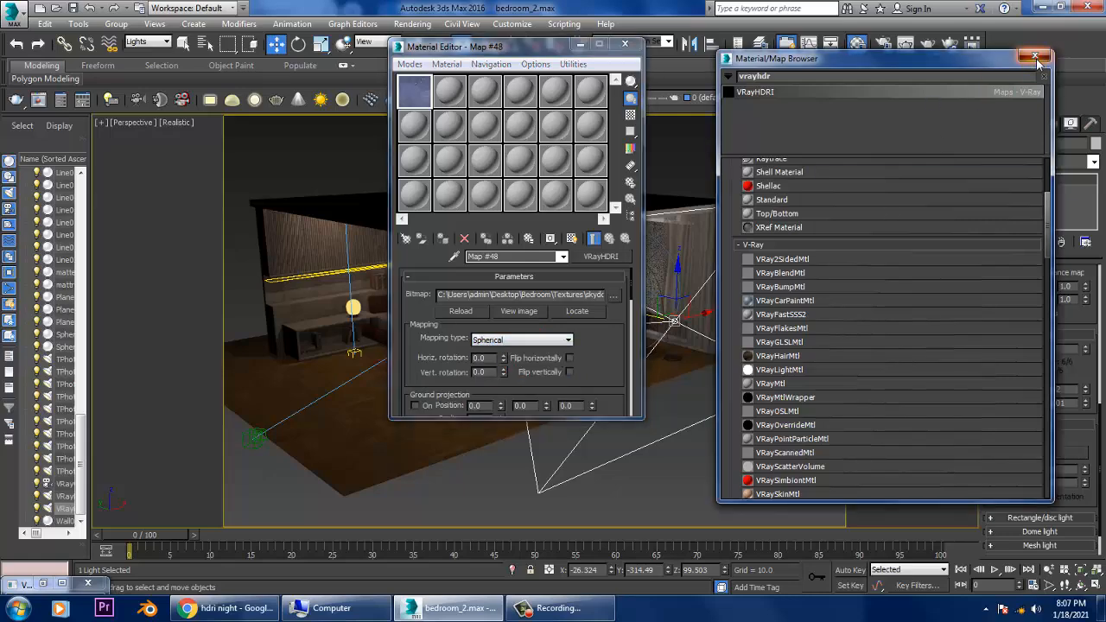
left_click(1036, 57)
Assign the night-sky VRayHDRI map as an instance to the new light's texture slot, and also assign it as the environment map.
left_click_drag(414, 92, 1052, 453)
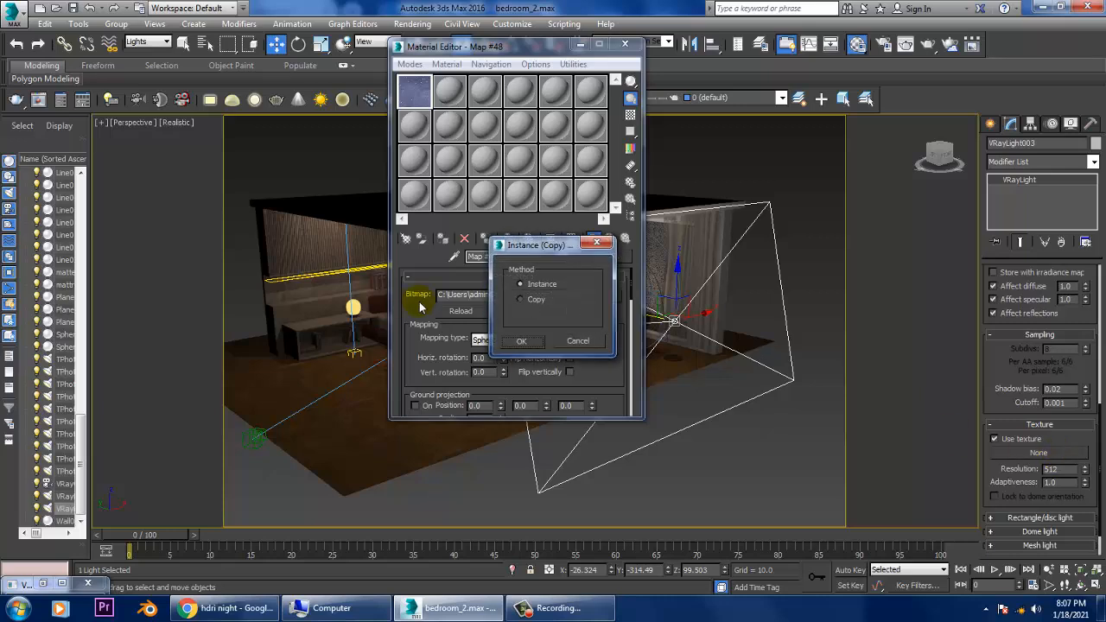
left_click(522, 341)
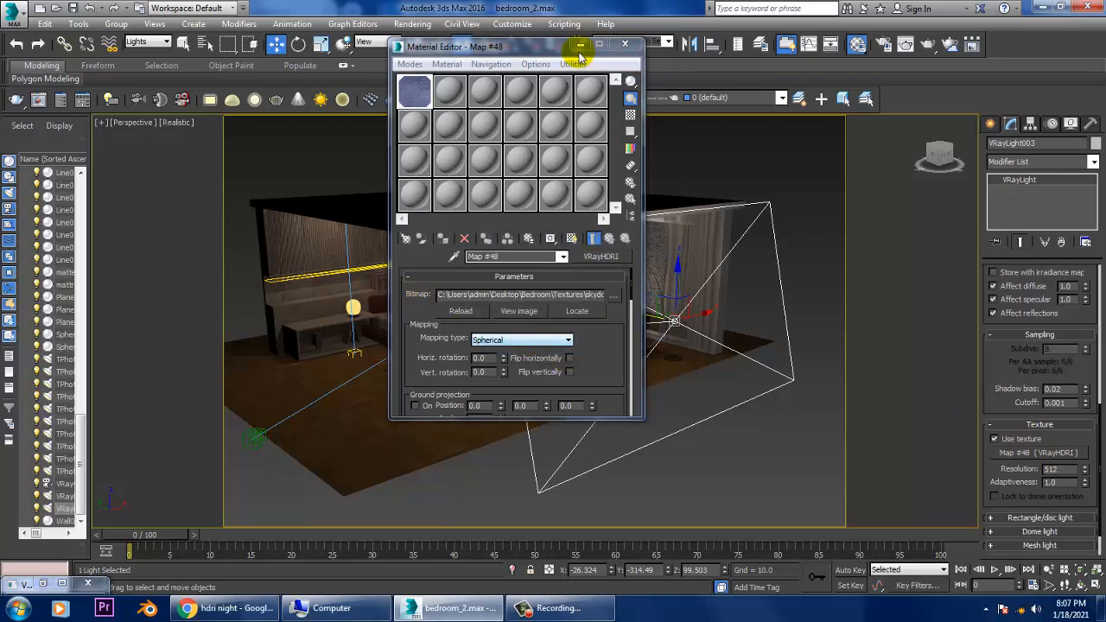
key("8")
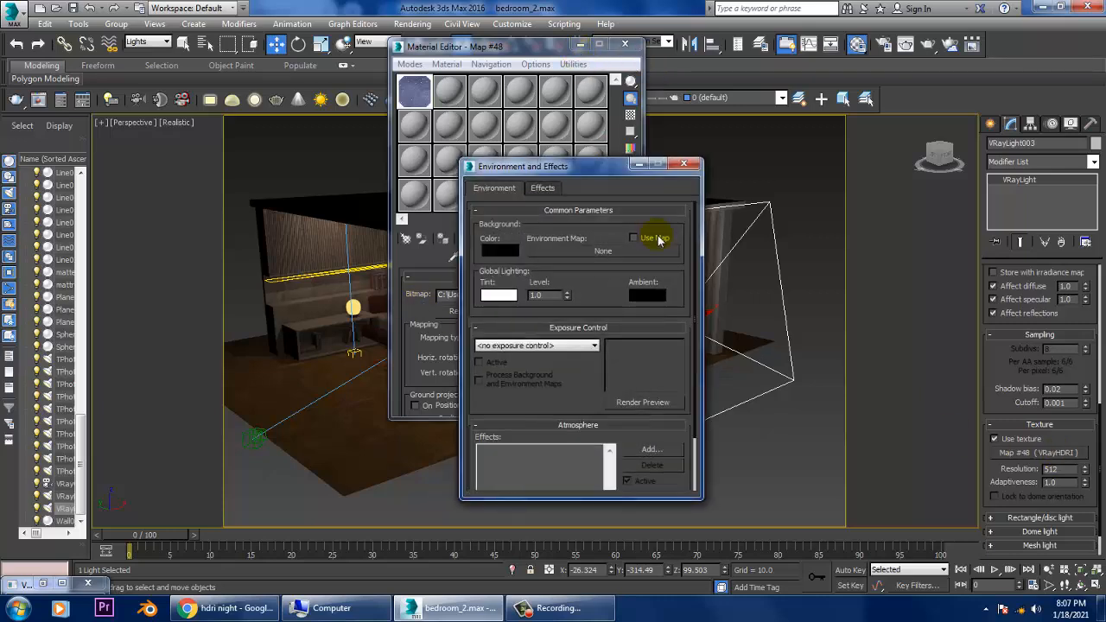
left_click_drag(1052, 455, 602, 257)
left_click(550, 373)
left_click(638, 163)
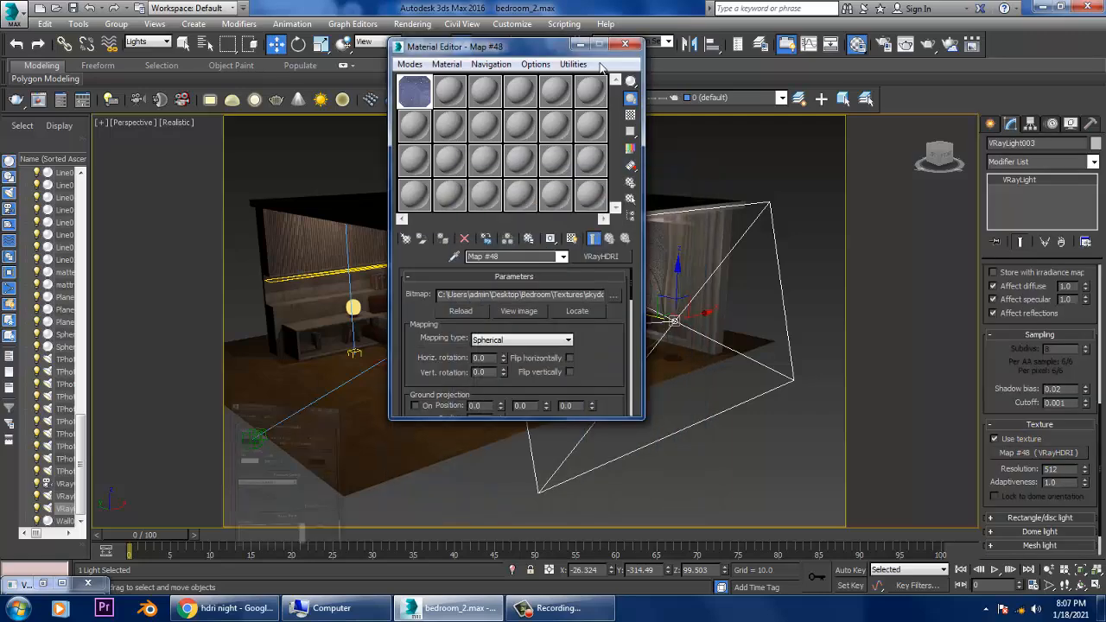
left_click(580, 43)
Set the intensity multiplier of the selected V-Ray light outside the window to 0.5.
middle_click_drag(654, 403, 506, 373, "alt")
scroll(659, 357, "up", 5)
scroll(612, 355, "down", 5)
scroll(595, 361, "up", 3)
mouse_move(596, 359)
middle_mouse_down("alt")
mouse_move(651, 370)
mouse_move(646, 357)
mouse_move(580, 393)
middle_mouse_up("alt")
scroll(646, 357, "down", 4)
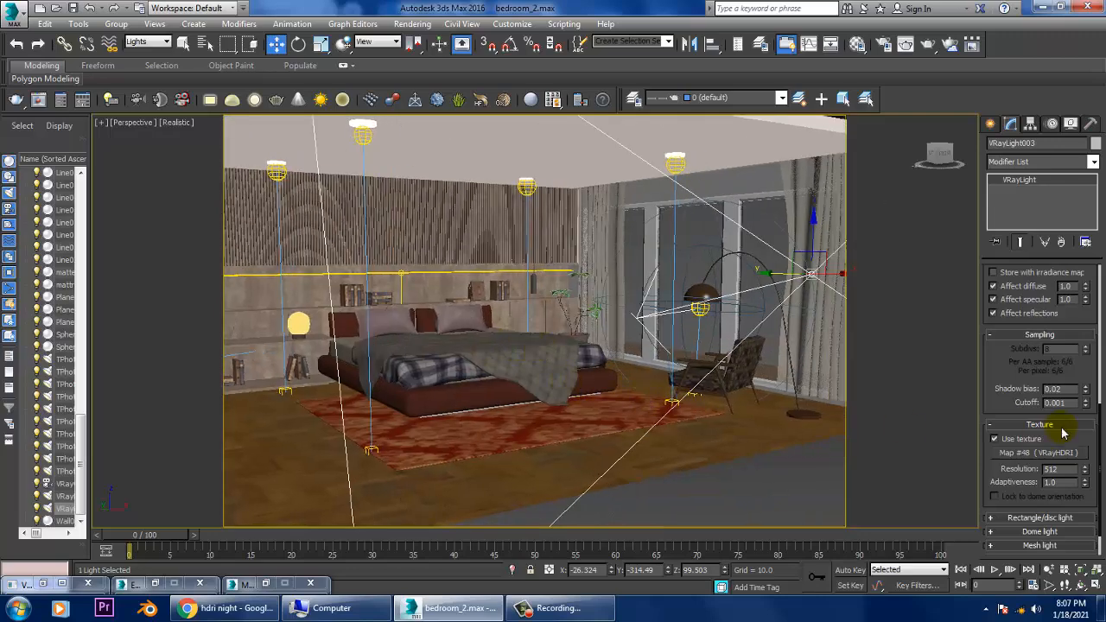
scroll(1036, 440, "up", 5)
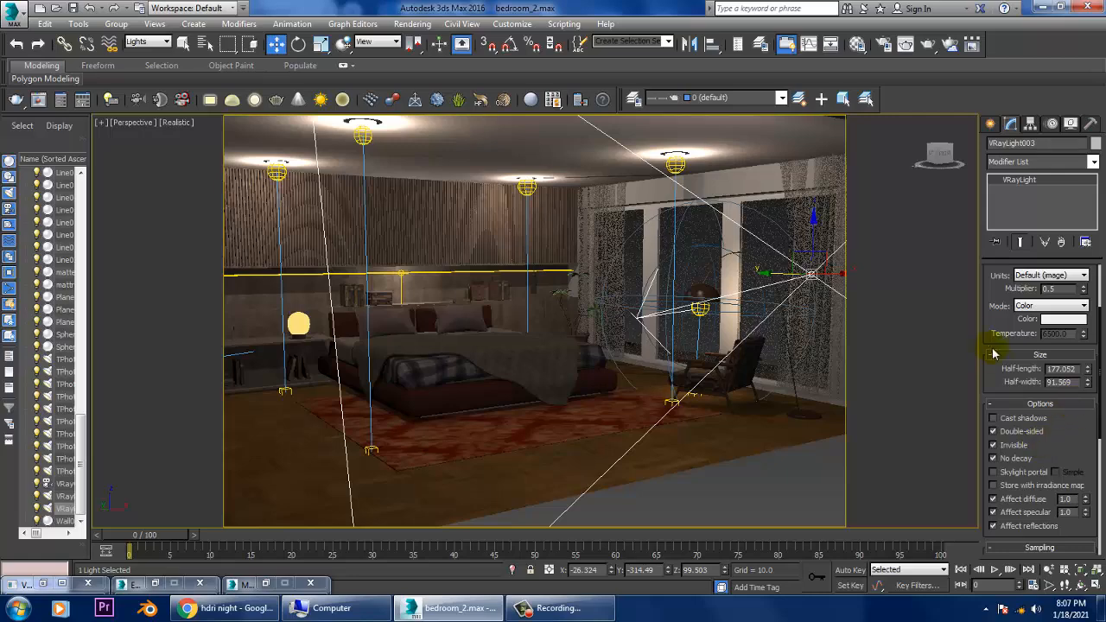
scroll(993, 355, "up", 2)
left_click_drag(1085, 335, 1091, 335)
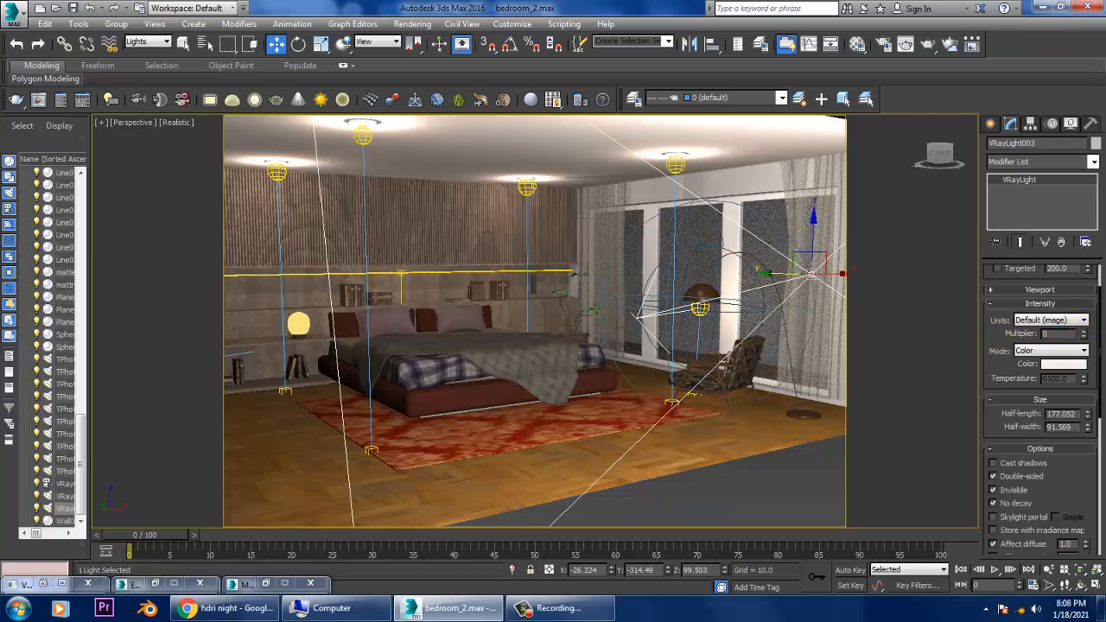
type("0.5")
key("Return")
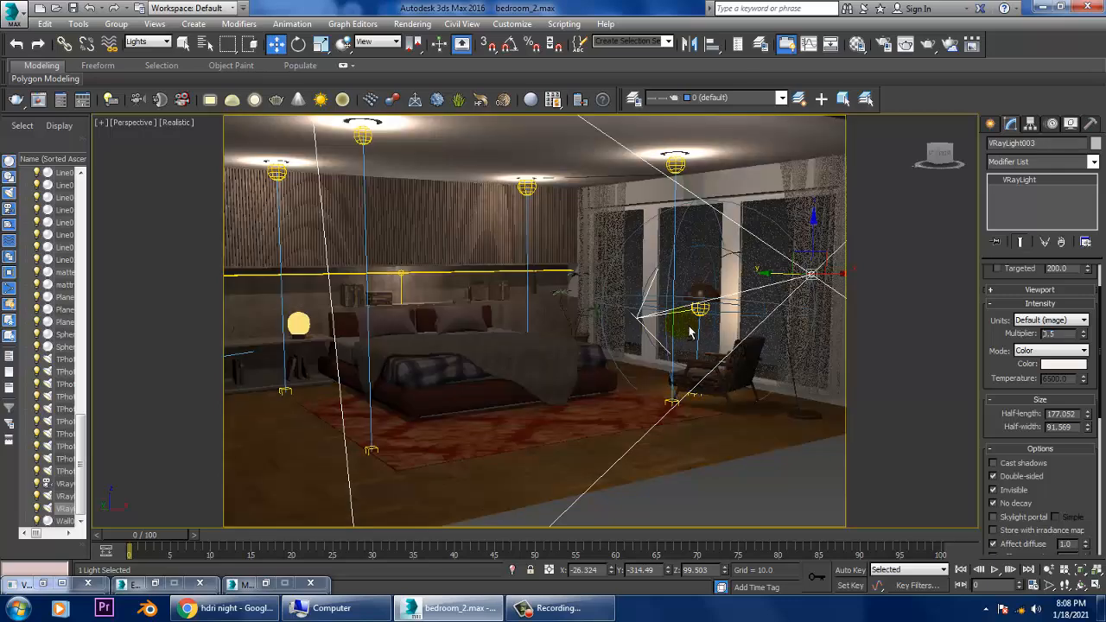
Examine the GI environment option in V-Ray's Environment settings in Render Setup.
middle_click_drag(716, 330, 730, 353, "alt")
scroll(731, 353, "down", 7)
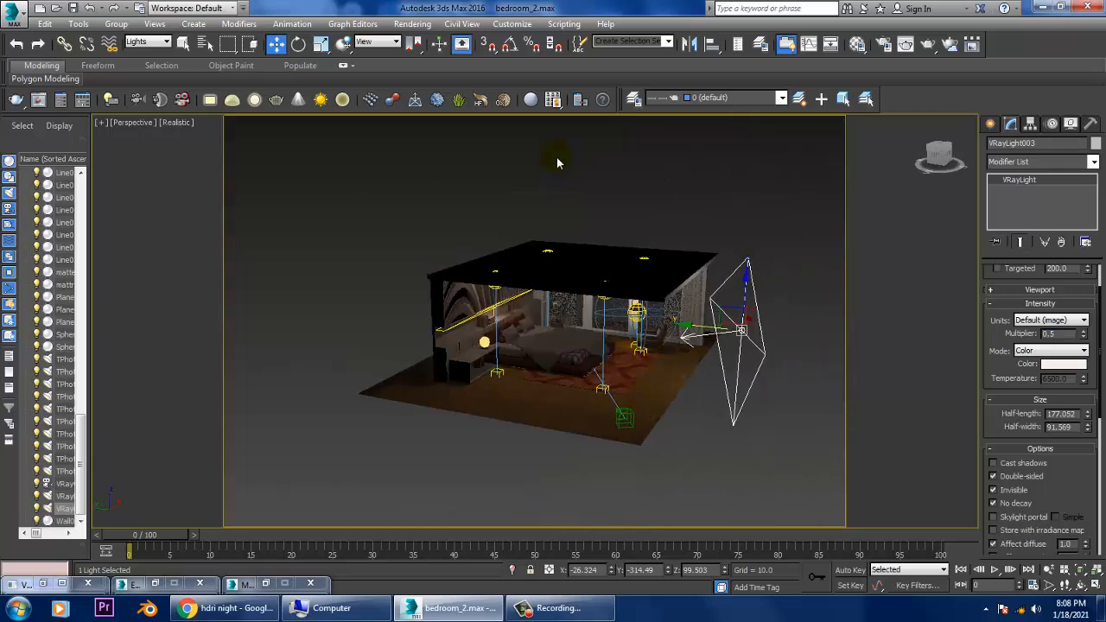
left_click(412, 23)
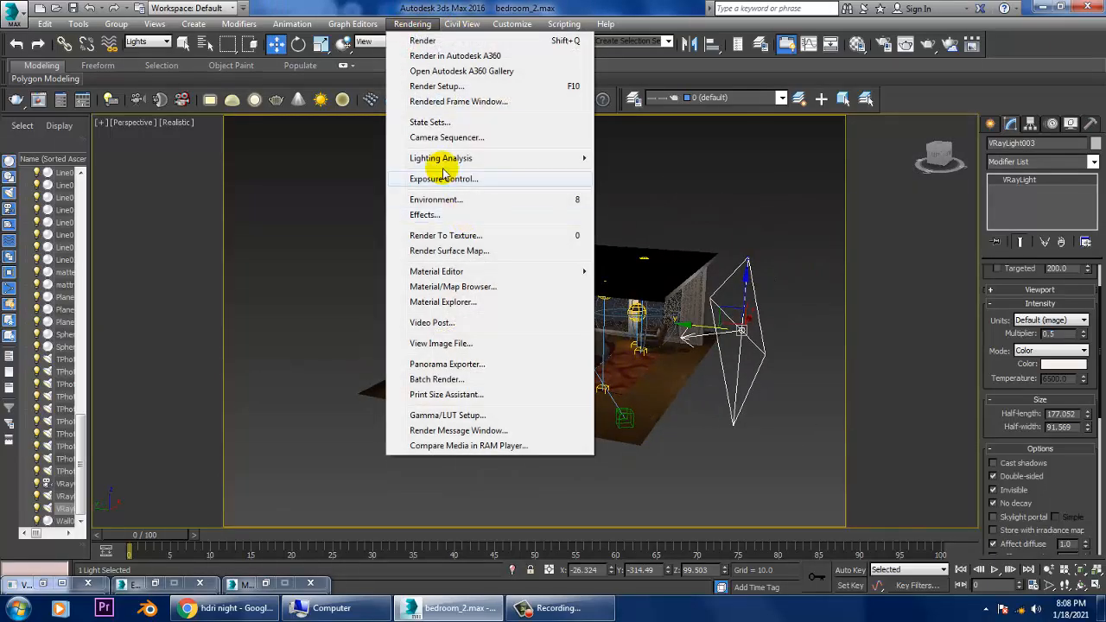
left_click(443, 90)
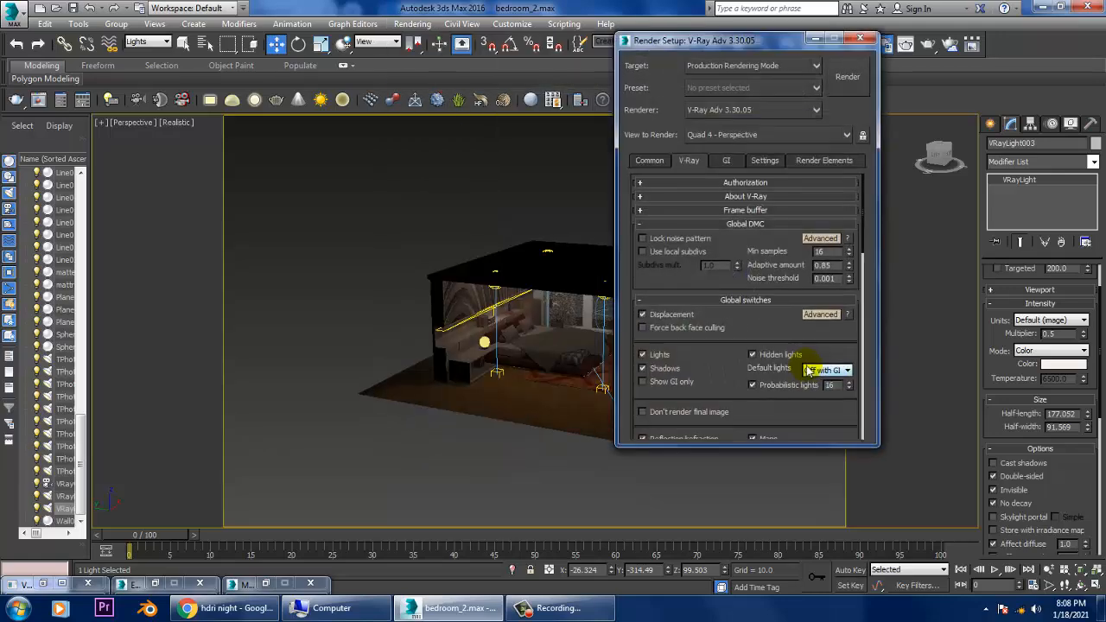
scroll(675, 294, "down", 10)
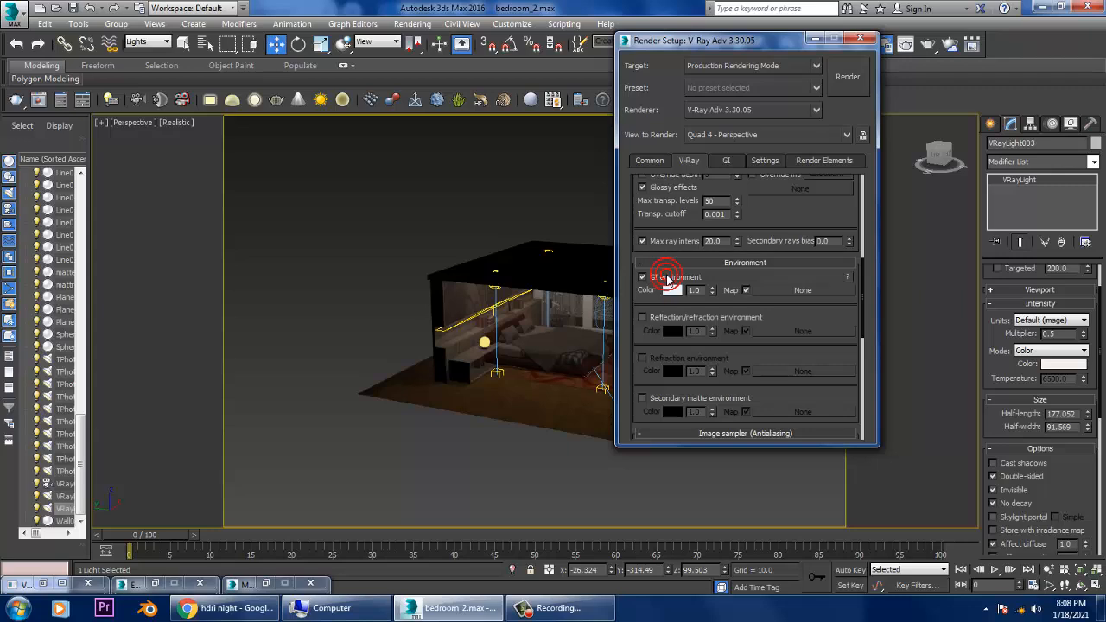
left_click(818, 39)
Render a close-up perspective view of the bed with the night-sky lighting, and close the frame buffer after reviewing it.
middle_click_drag(760, 380, 688, 359, "alt")
scroll(686, 357, "up", 3)
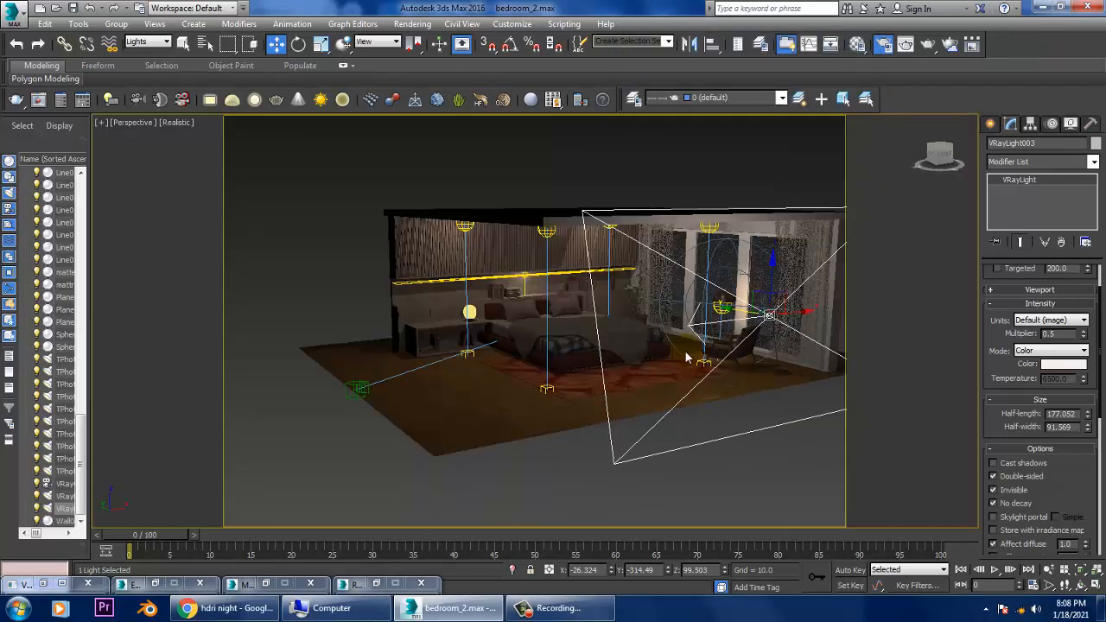
scroll(687, 357, "up", 4)
middle_click_drag(605, 343, 567, 359)
scroll(740, 390, "down", 2)
scroll(718, 399, "down", 2)
scroll(531, 354, "up", 4)
left_click(411, 26)
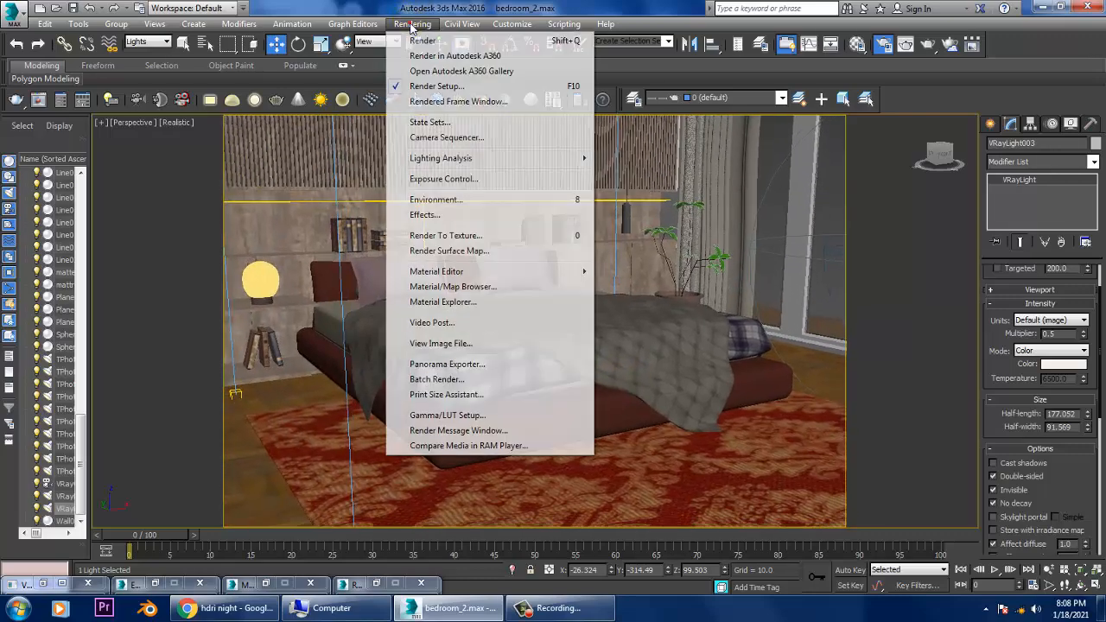
left_click(422, 41)
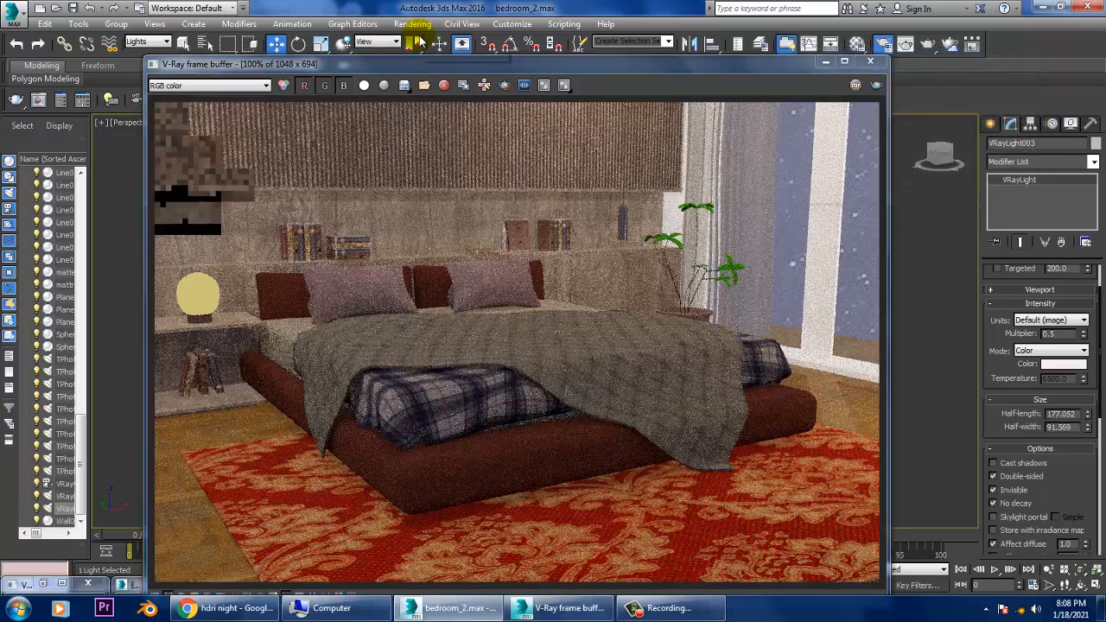
left_click(870, 61)
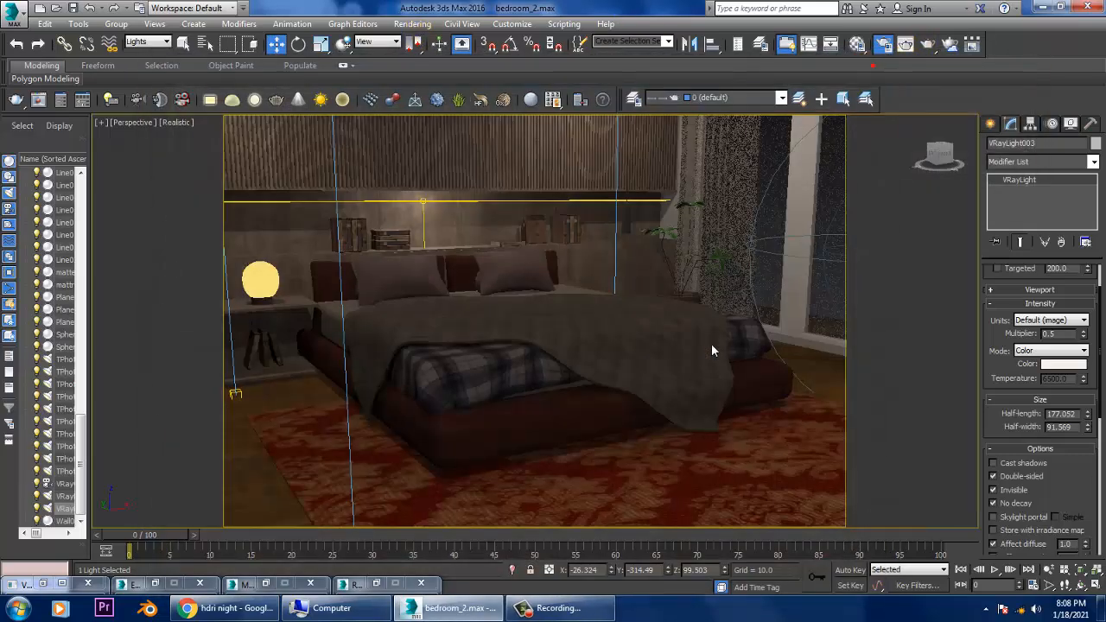
Move the V-Ray light outside closer to the window, to about Y -294.77.
scroll(673, 377, "down", 6)
middle_click_drag(640, 367, 663, 355, "alt")
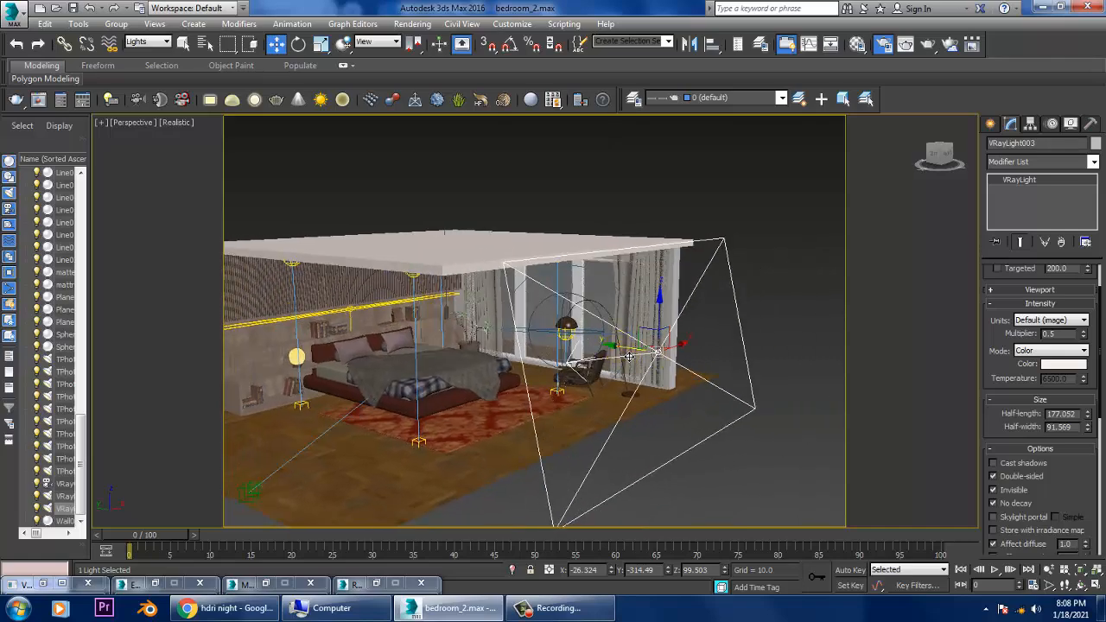
left_click_drag(629, 356, 608, 355)
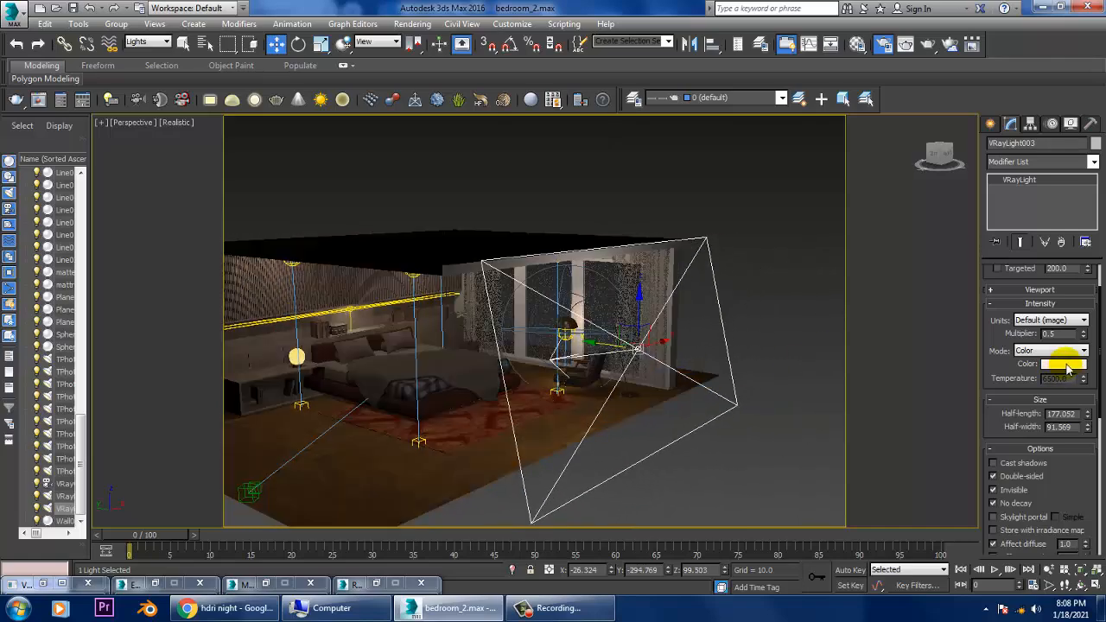
Change the color of the V-Ray light outside the window to a pale blue.
left_click(1063, 364)
left_click(352, 146)
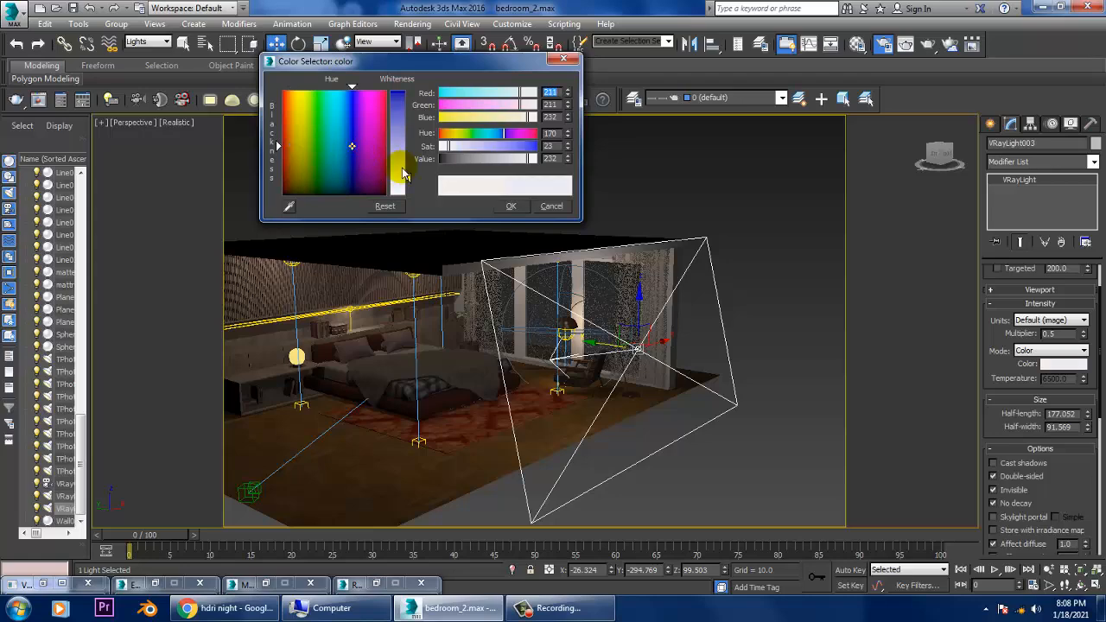
left_click_drag(402, 169, 410, 154)
left_click(510, 206)
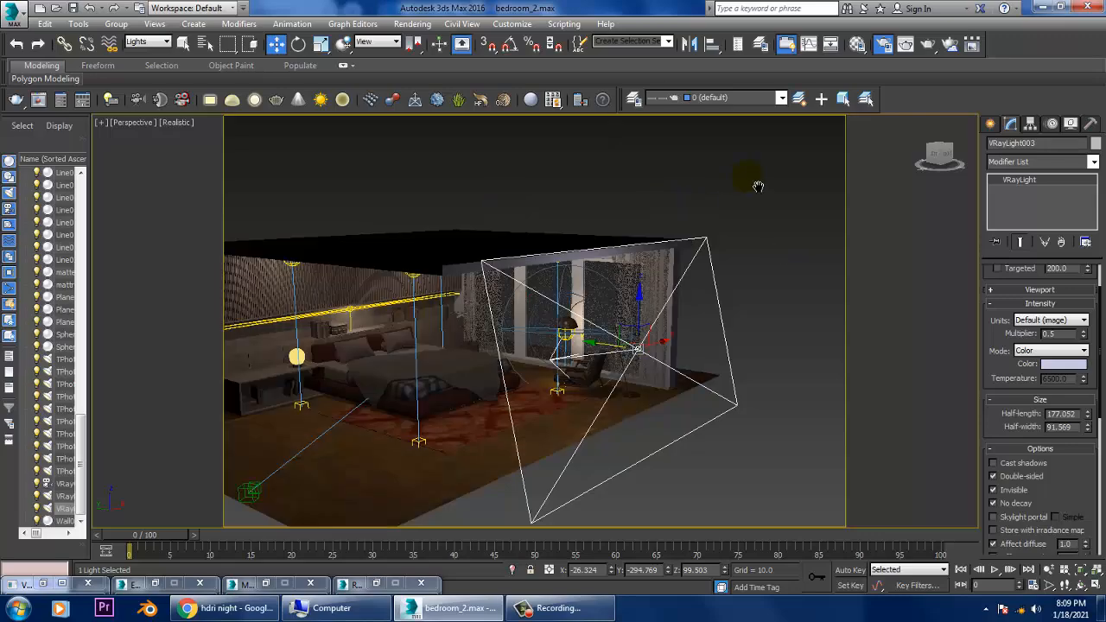
Frame the bed and the nearby window close up in the Perspective view.
middle_click_drag(757, 183, 660, 357, "alt")
scroll(623, 274, "up", 5)
scroll(610, 380, "up", 4)
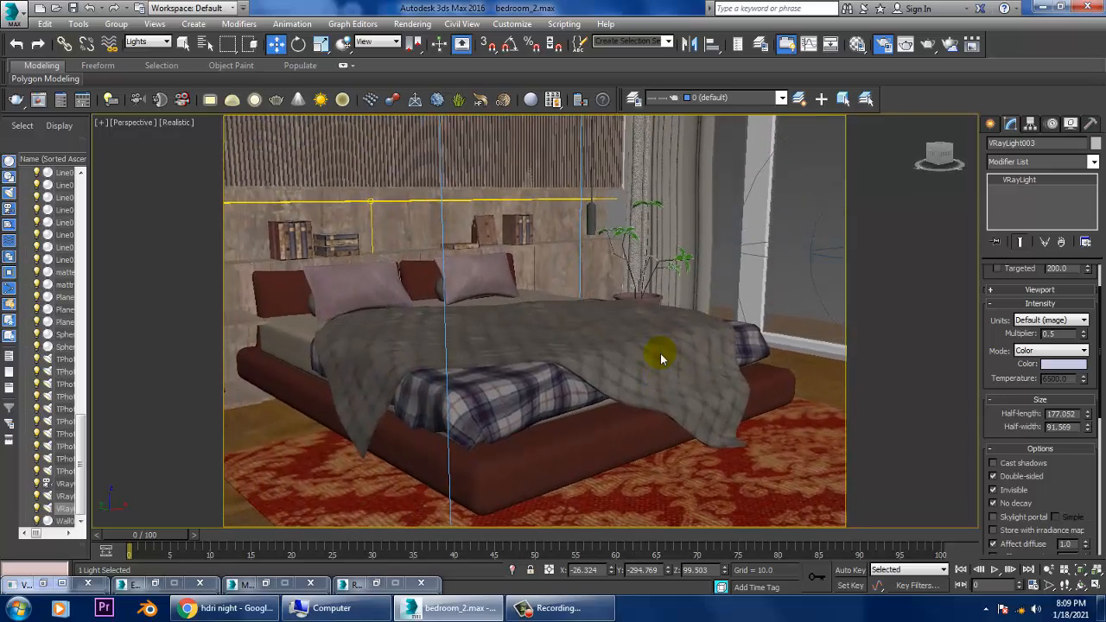